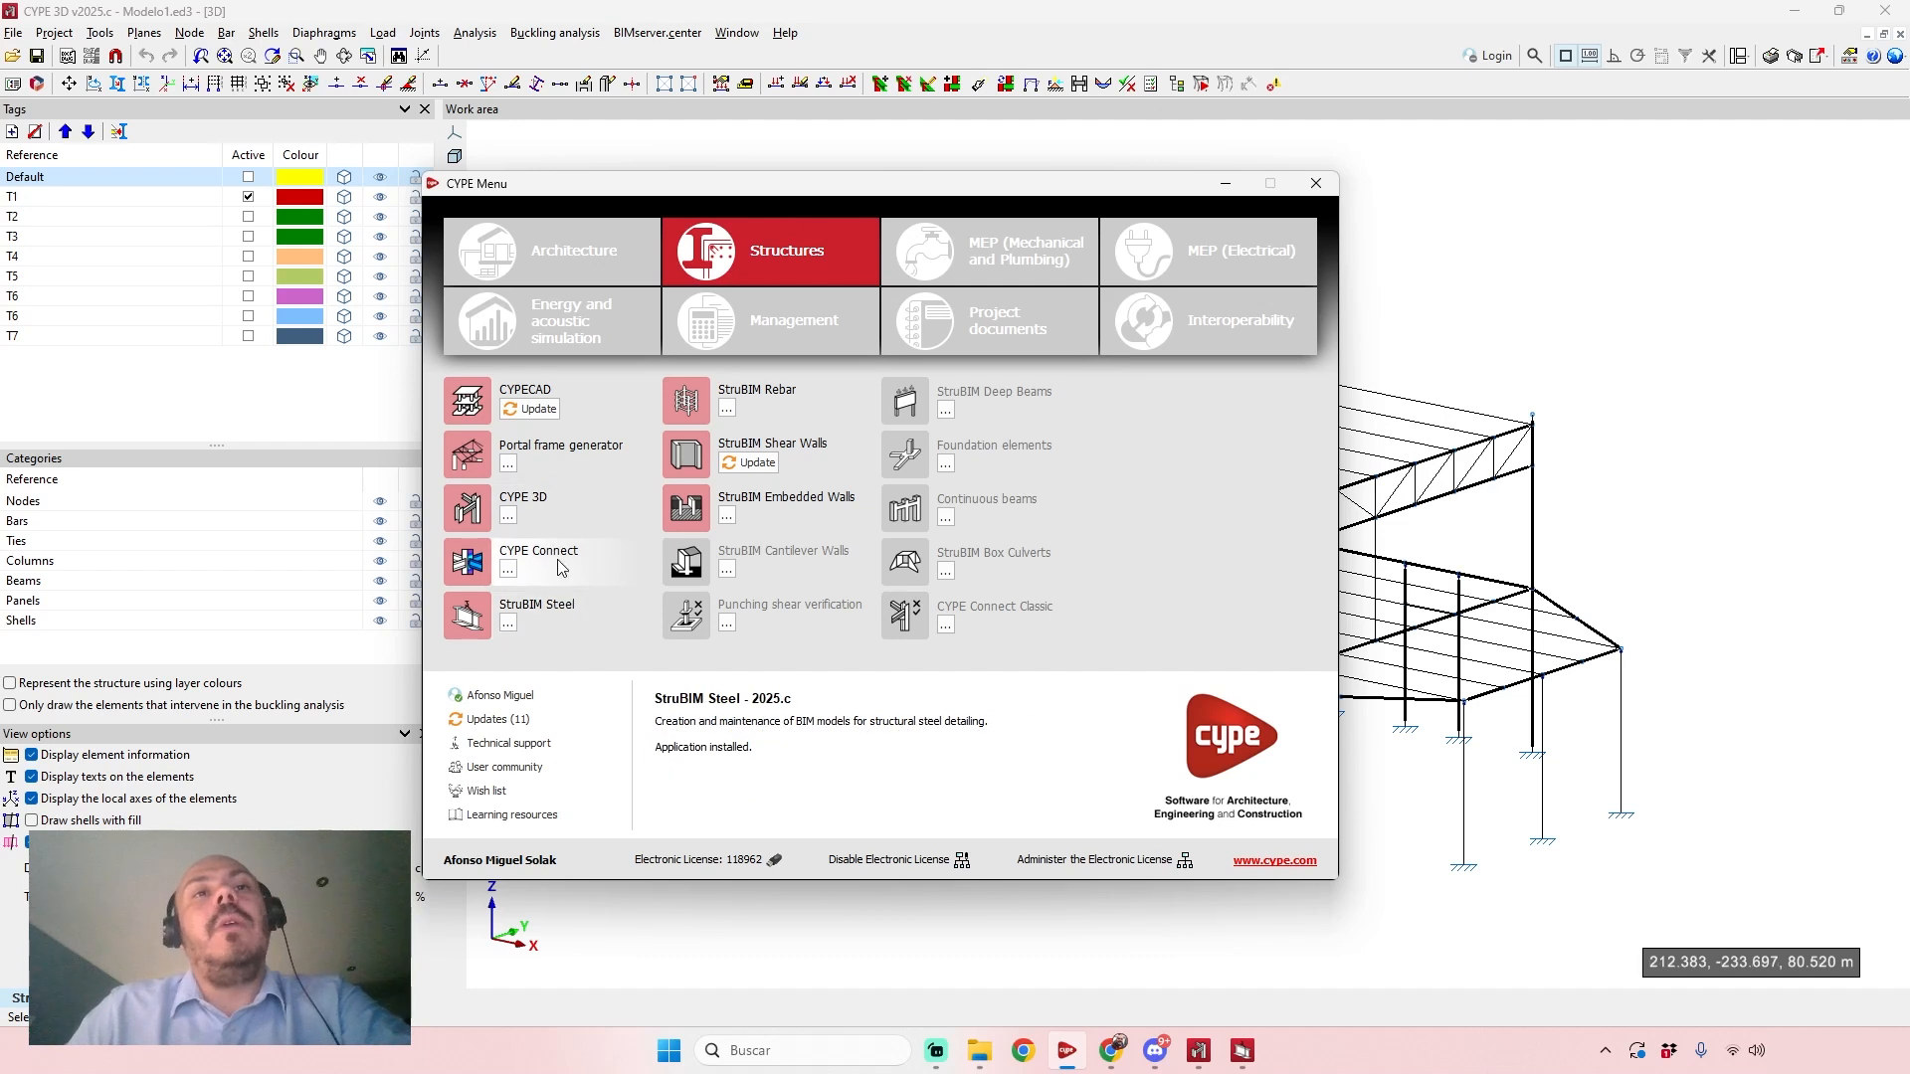
Hide the CYPE Menu and view the whole wireframe steel structure.
left_click(1237, 184)
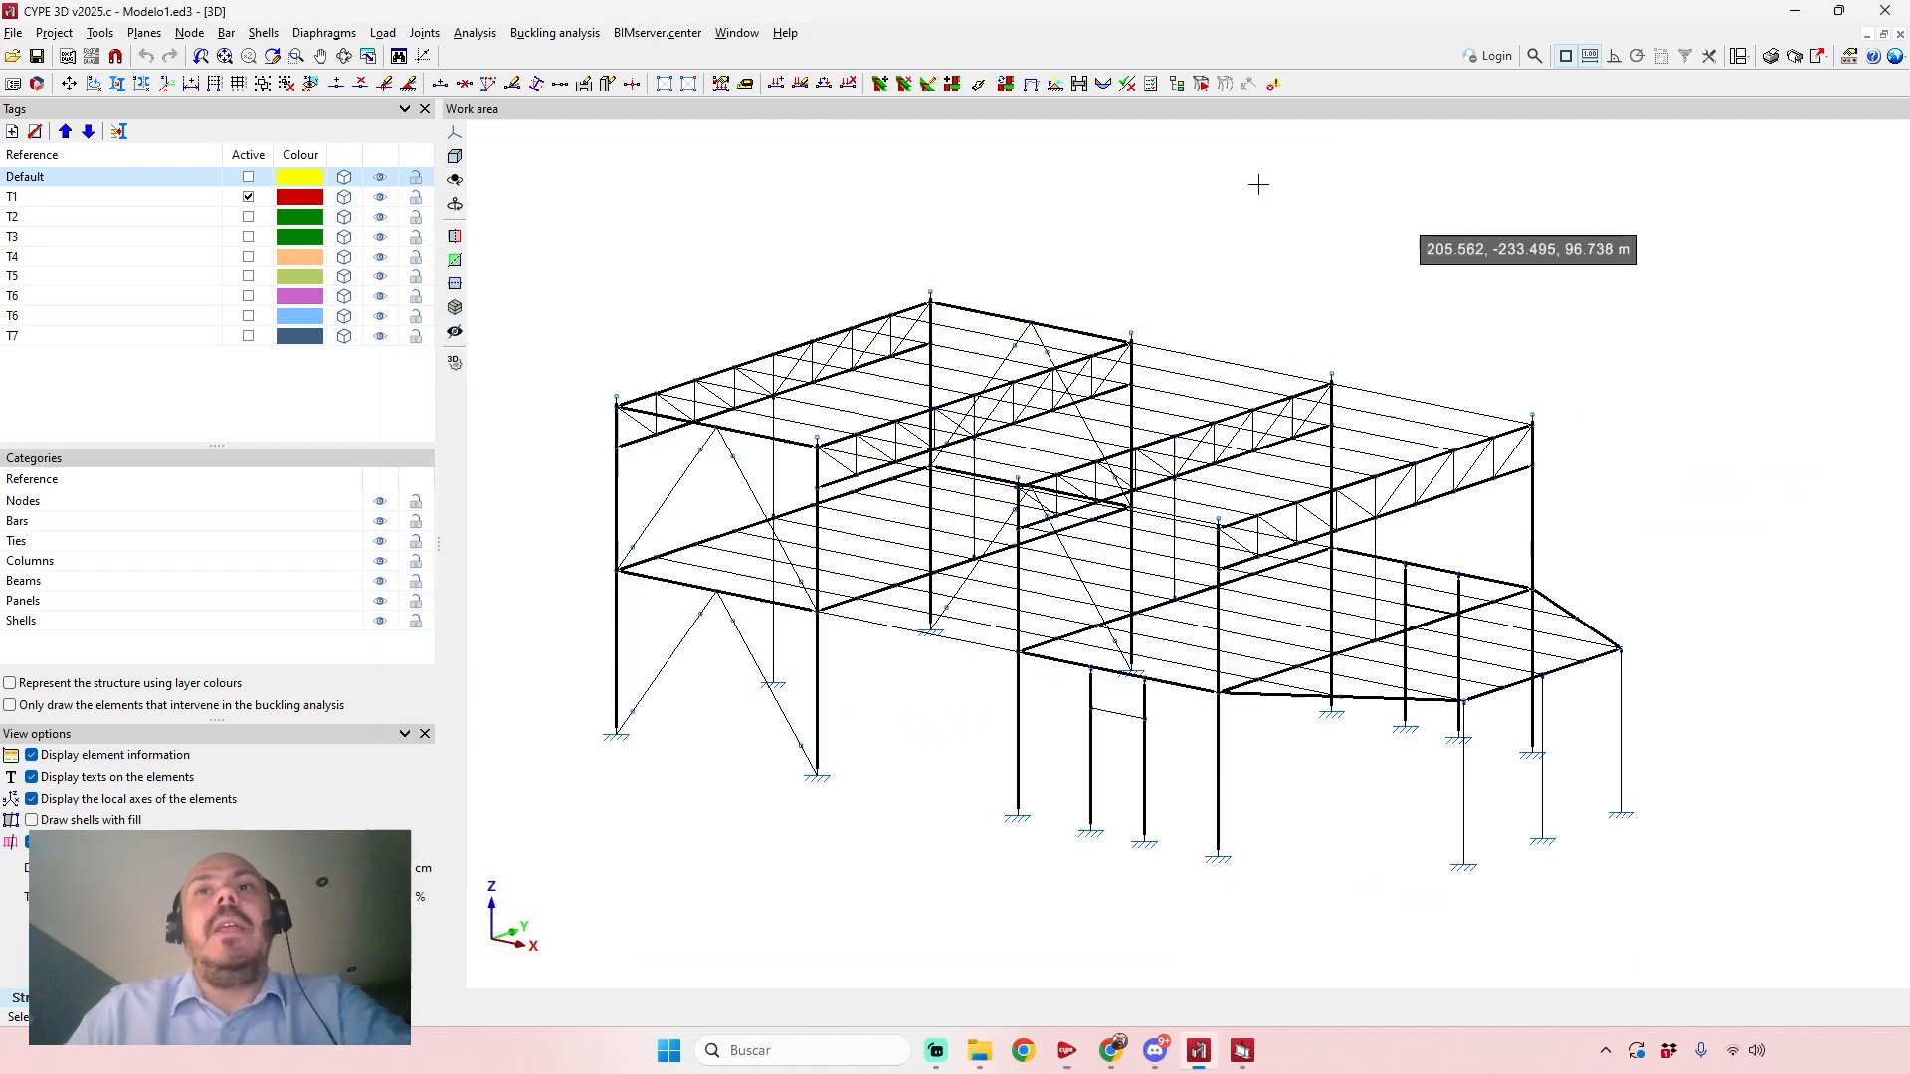
middle_click_drag(1244, 382, 1221, 360)
scroll(1371, 201, "up", 2)
middle_click_drag(1381, 211, 1459, 217)
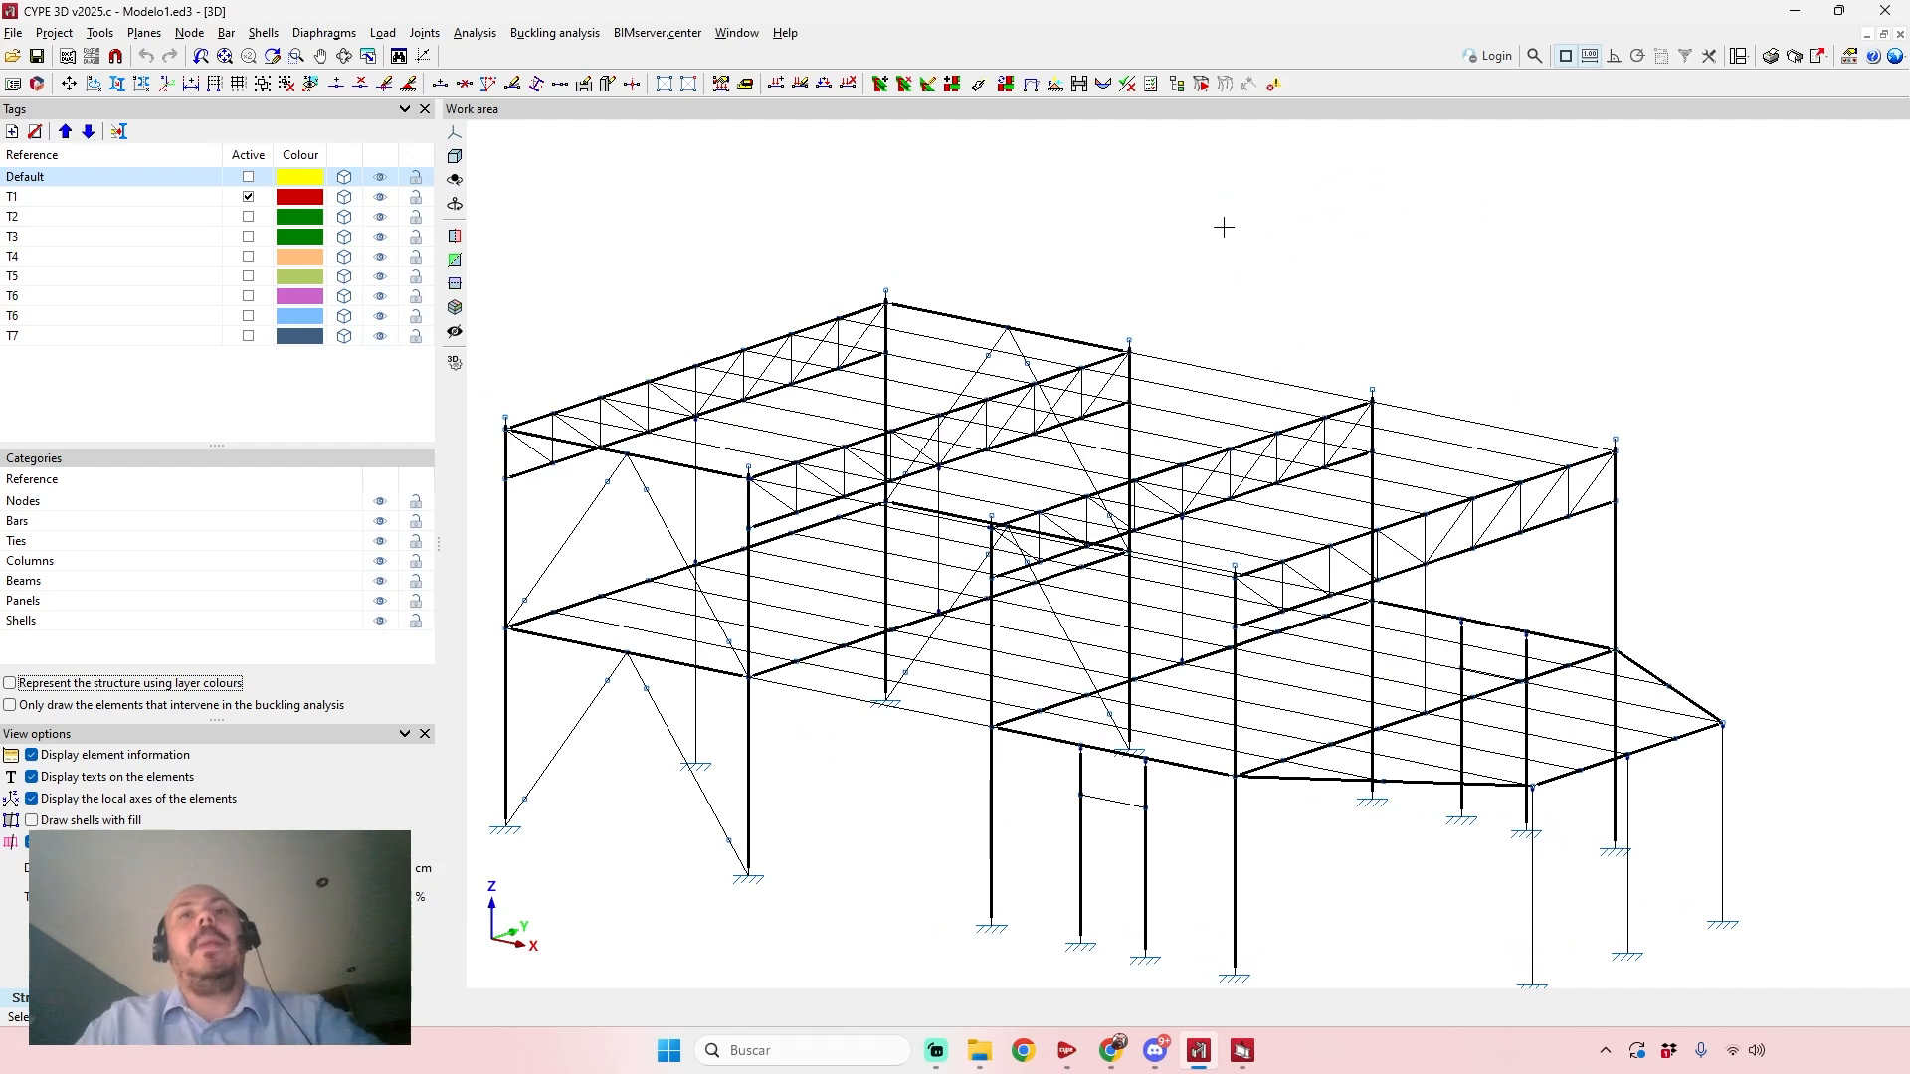
middle_click_drag(1224, 222, 1277, 173)
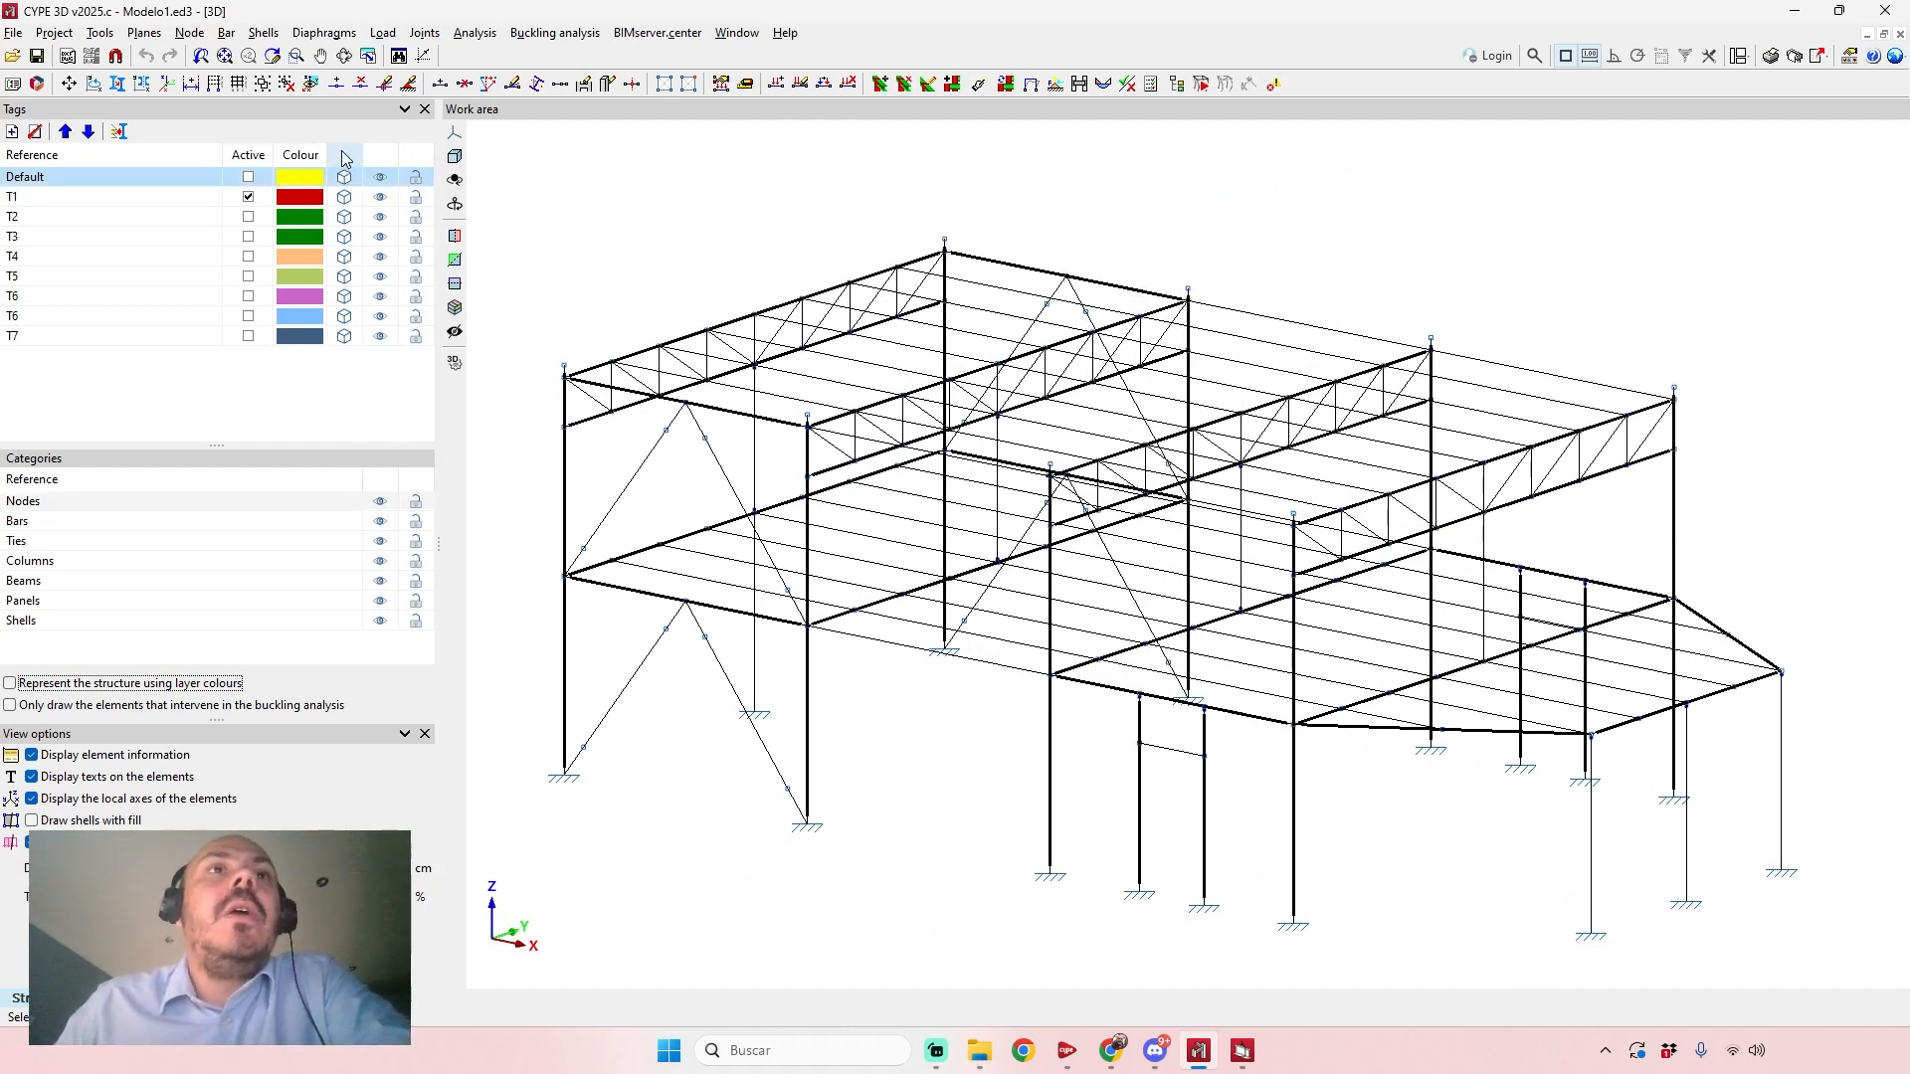
Switch all tags to solid section display and view the roof trusses up close.
right_click(350, 191)
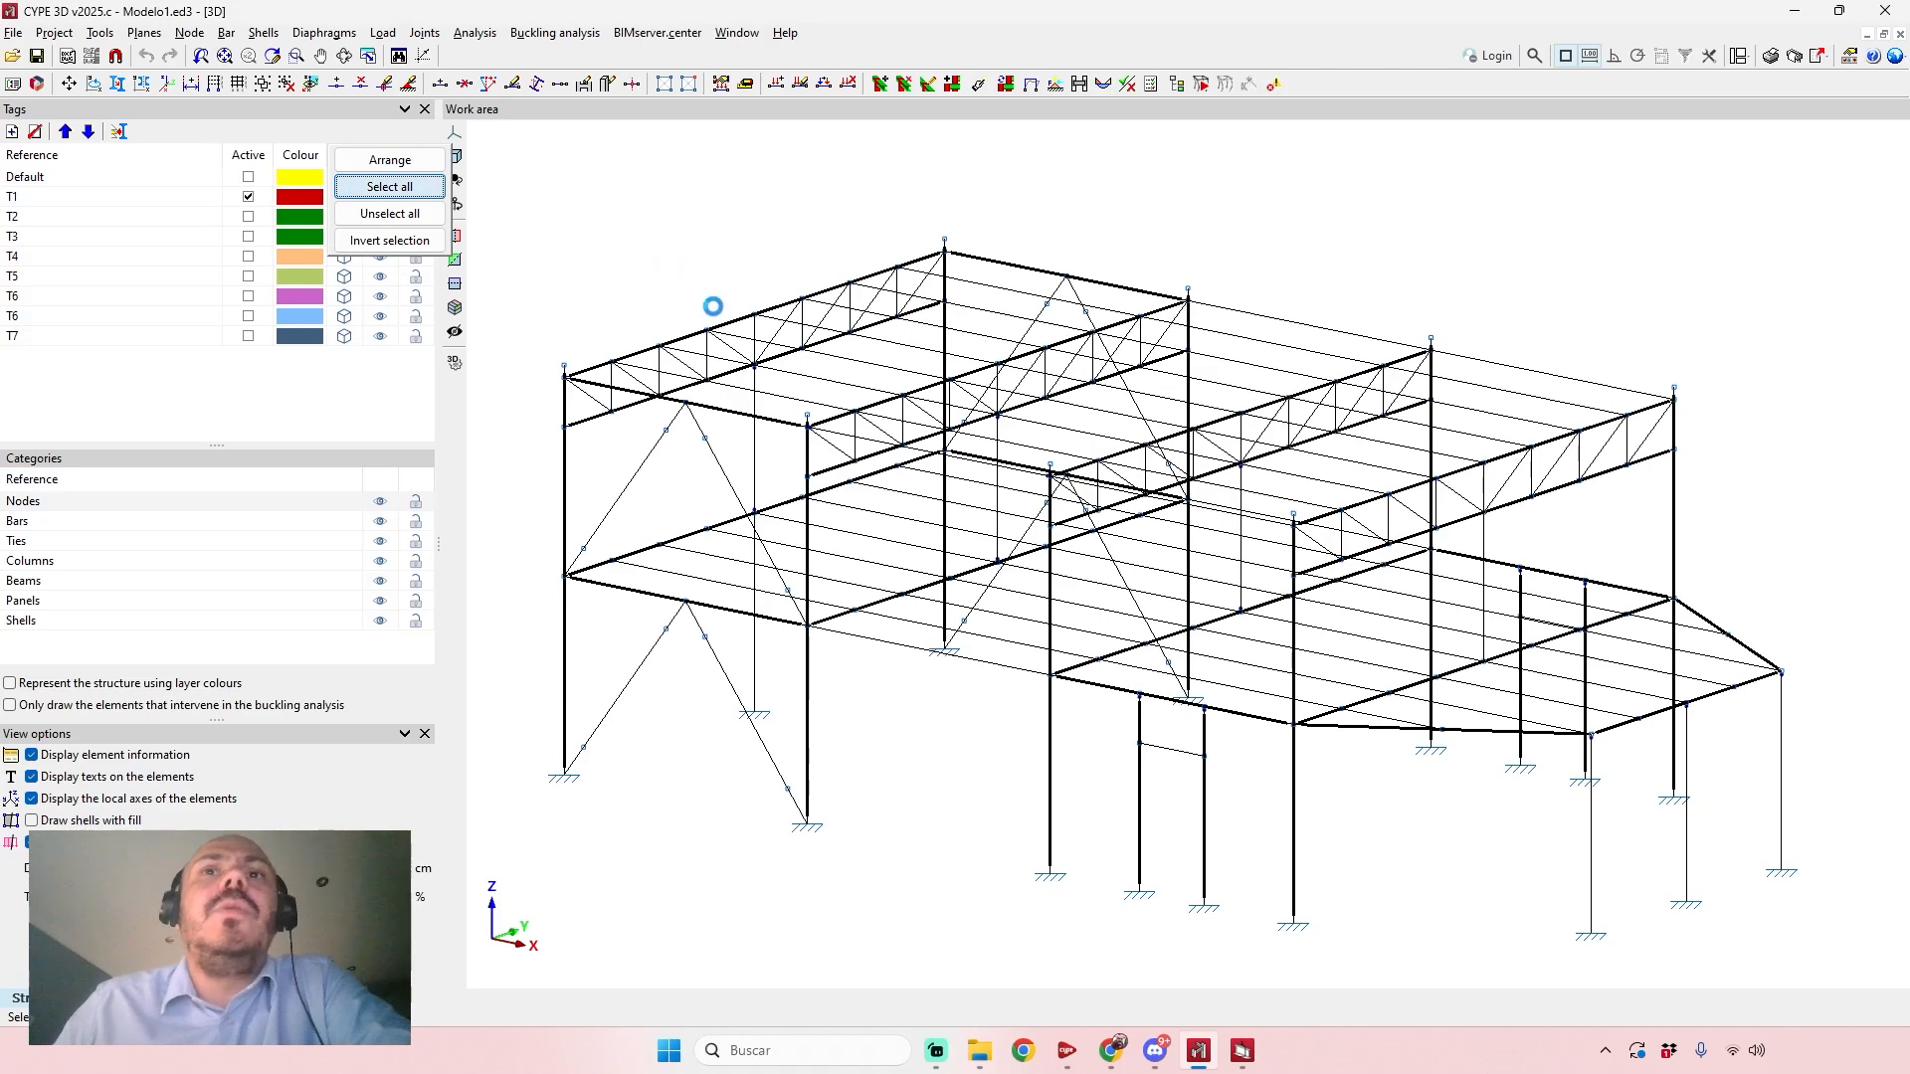
scroll(1206, 662, "up", 3)
scroll(1147, 647, "down", 2)
middle_click_drag(1147, 647, 1053, 498, "shift")
scroll(955, 418, "up", 4)
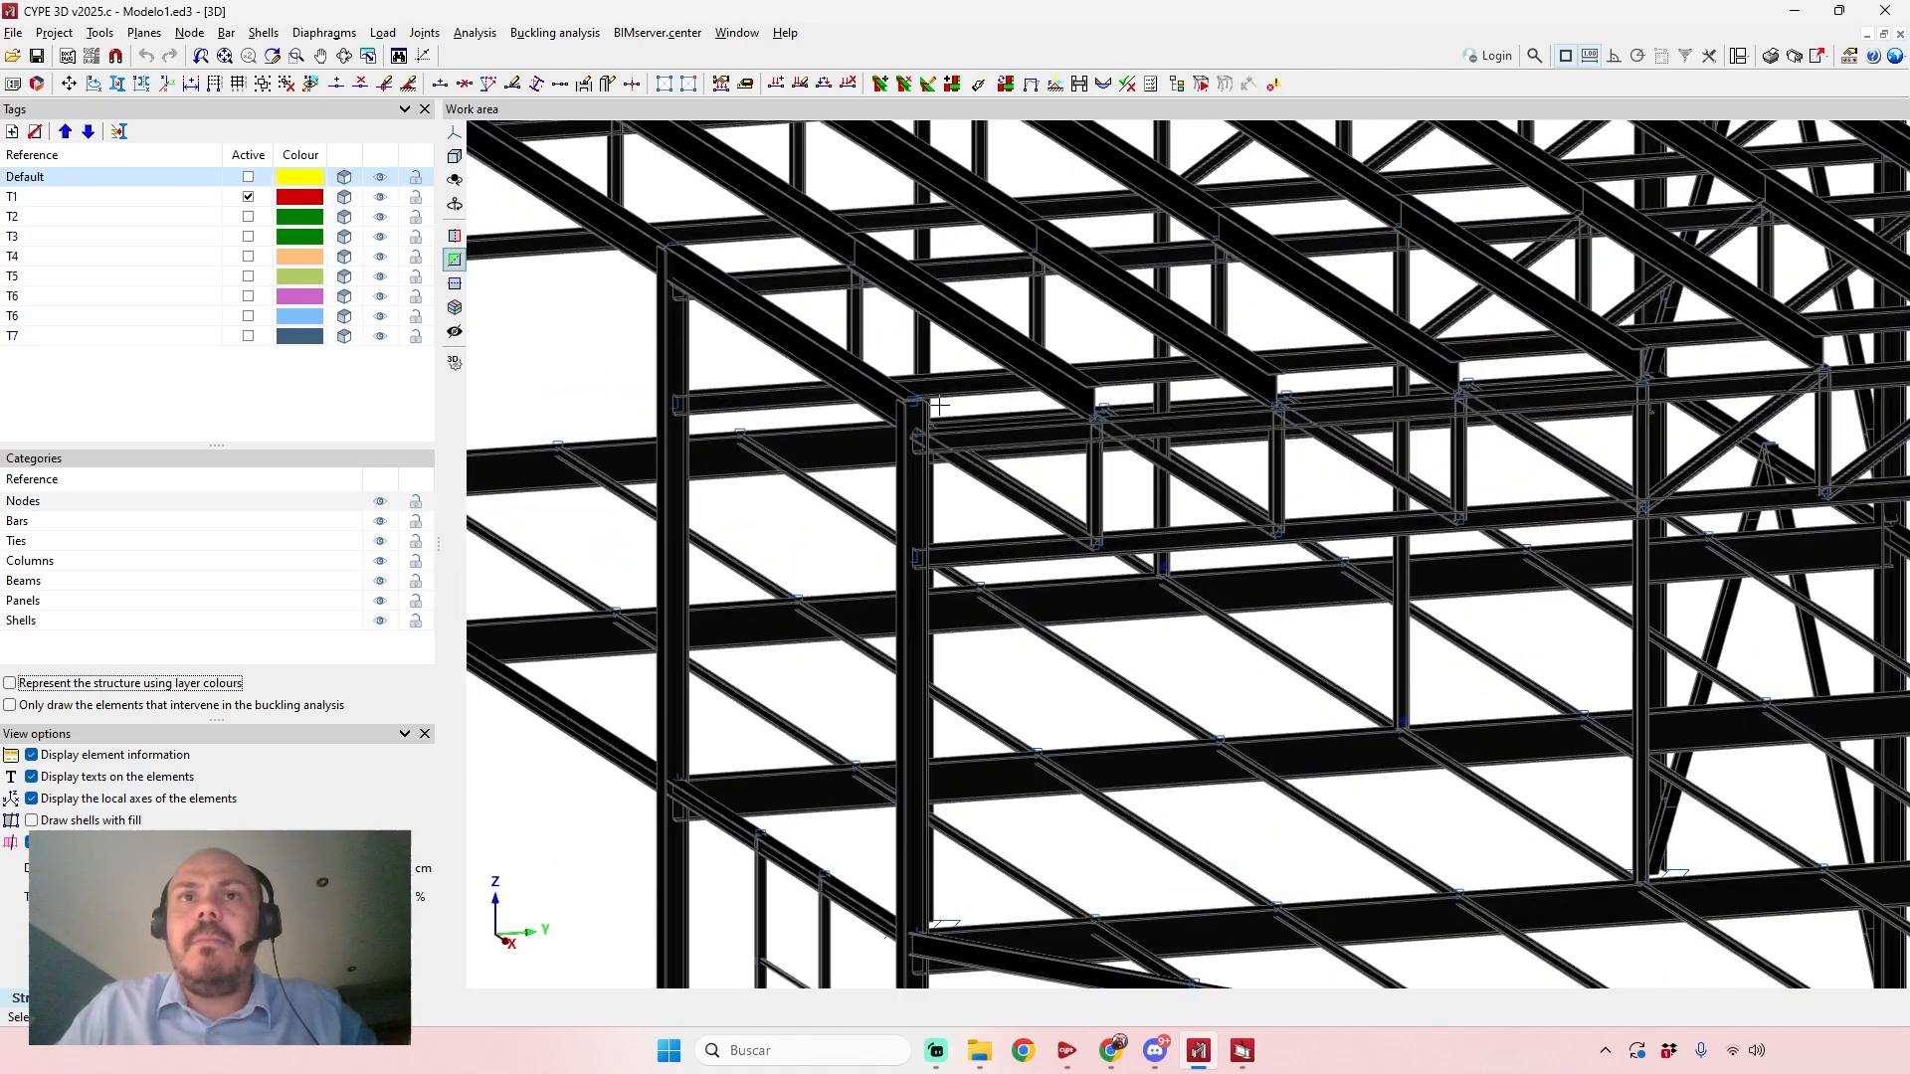
Examine the solid sections of the trusses, columns and floor beams across the structure.
middle_click_drag(940, 406, 1035, 435, "shift")
scroll(1042, 433, "down", 2)
mouse_move(839, 412)
middle_mouse_down("shift")
mouse_move(886, 368)
mouse_move(805, 412)
middle_mouse_up("shift")
scroll(900, 386, "down", 2)
middle_click_drag(958, 438, 990, 490)
scroll(690, 403, "up", 4)
scroll(728, 355, "down", 2)
scroll(729, 355, "down", 3)
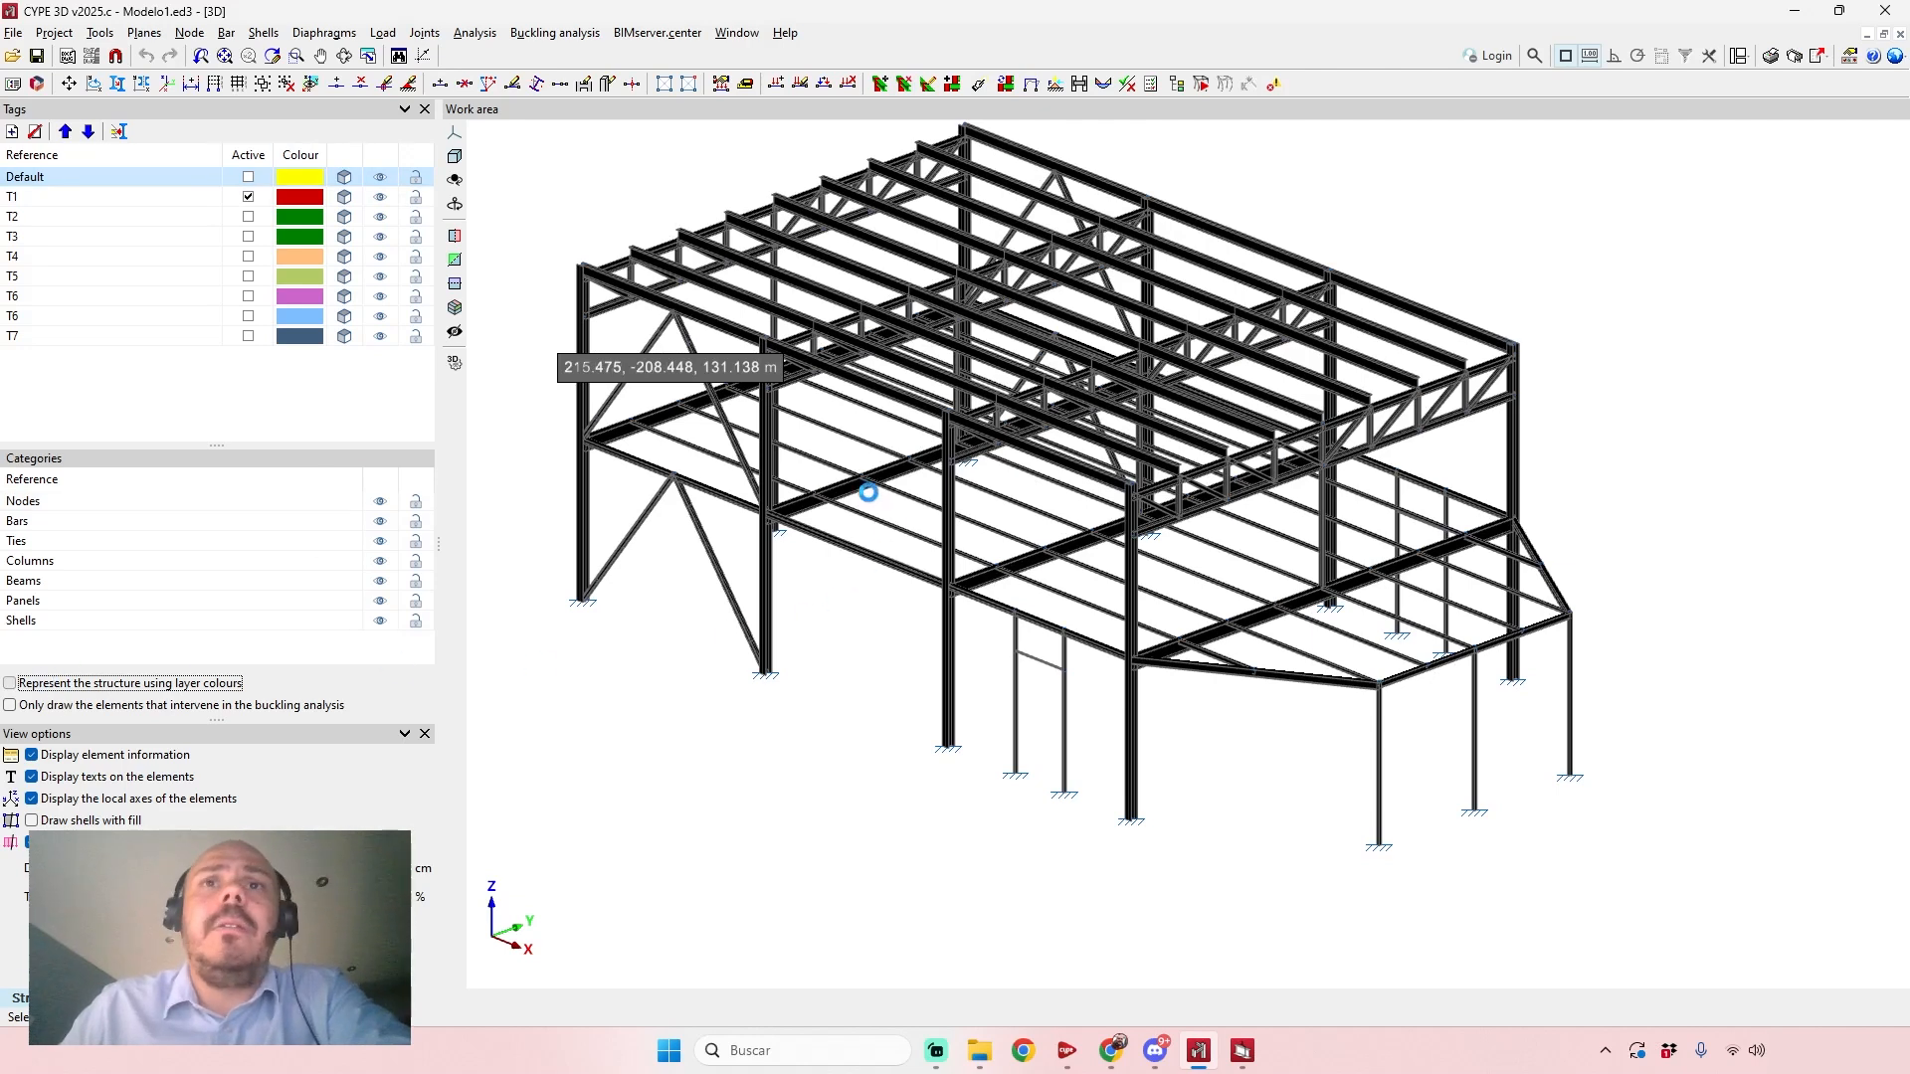
Represent the structure using layer colours and inspect the colour-coded members from several sides.
scroll(981, 651, "up", 1)
middle_click_drag(982, 652, 1391, 712)
scroll(1009, 724, "down", 1)
scroll(1317, 552, "up", 2)
middle_click_drag(1162, 558, 997, 537, "shift")
scroll(952, 591, "down", 2)
scroll(1008, 535, "up", 1)
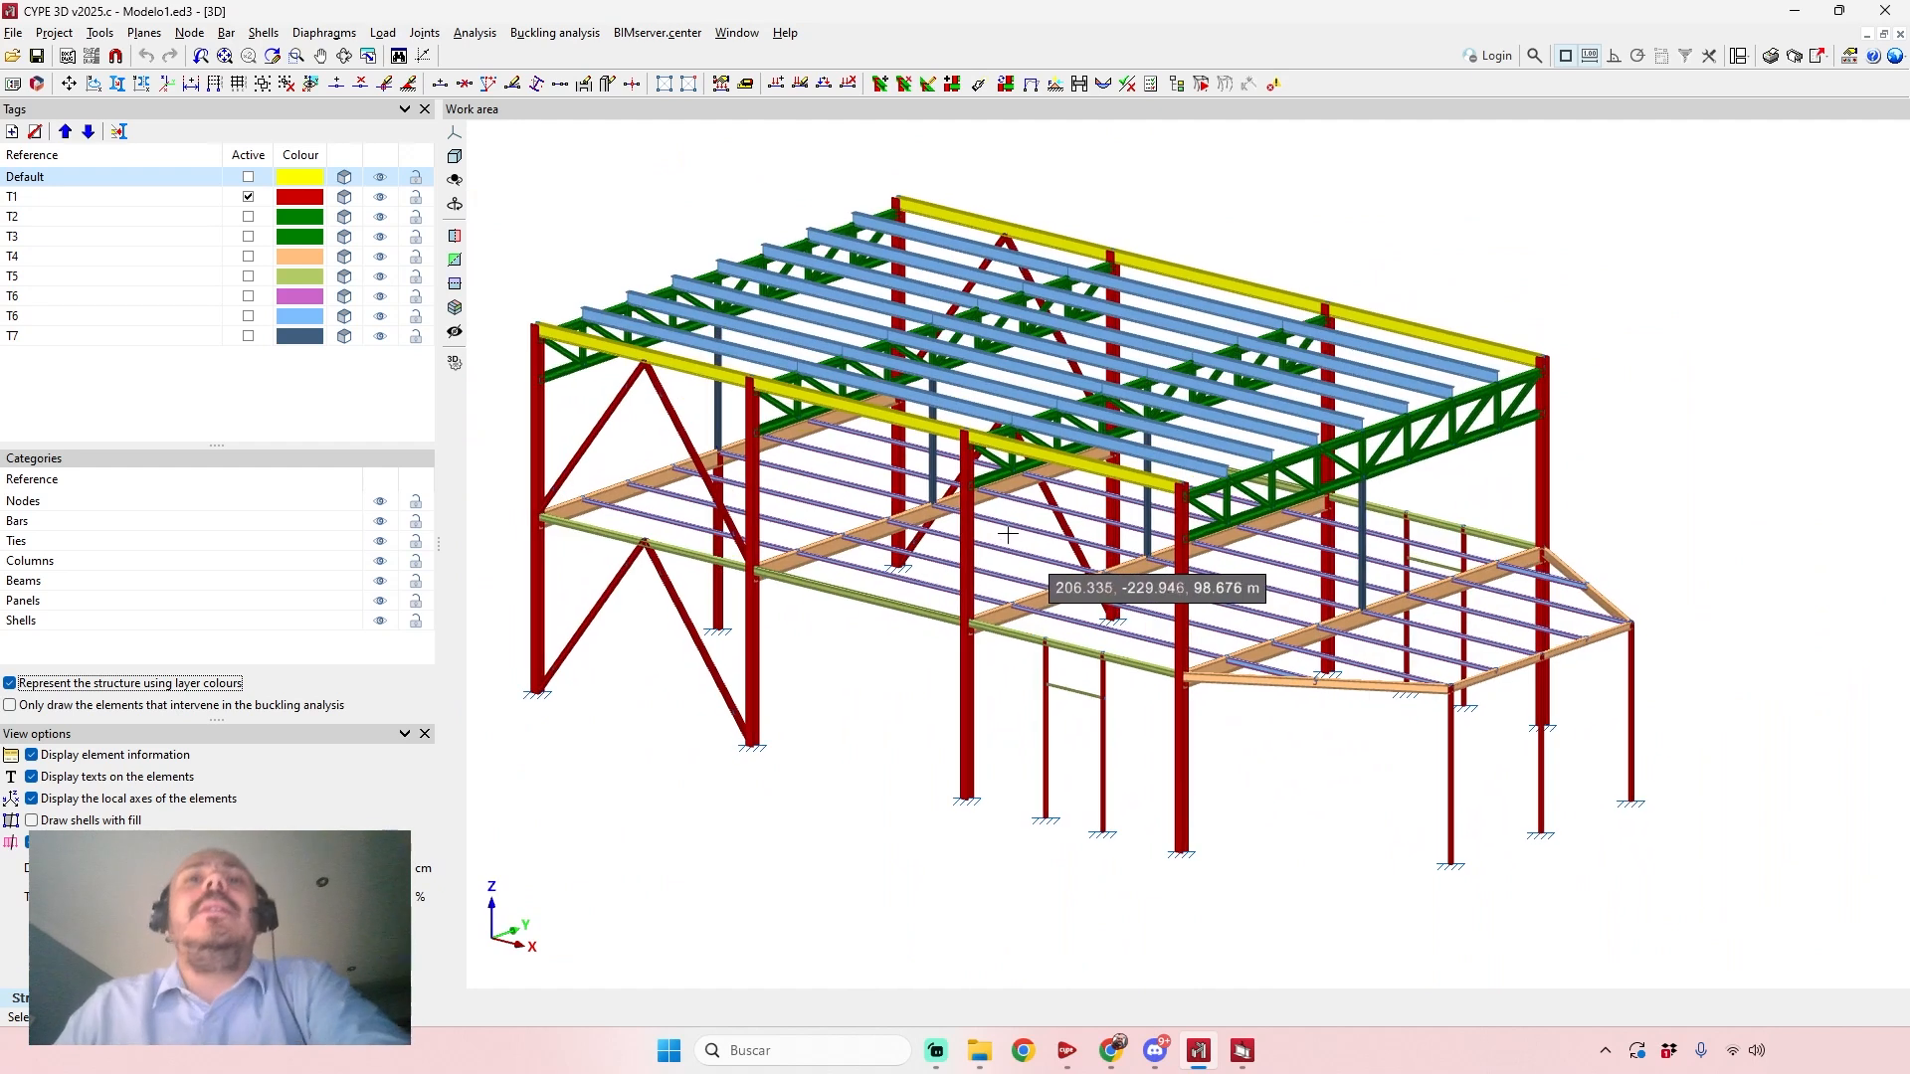
left_click(100, 34)
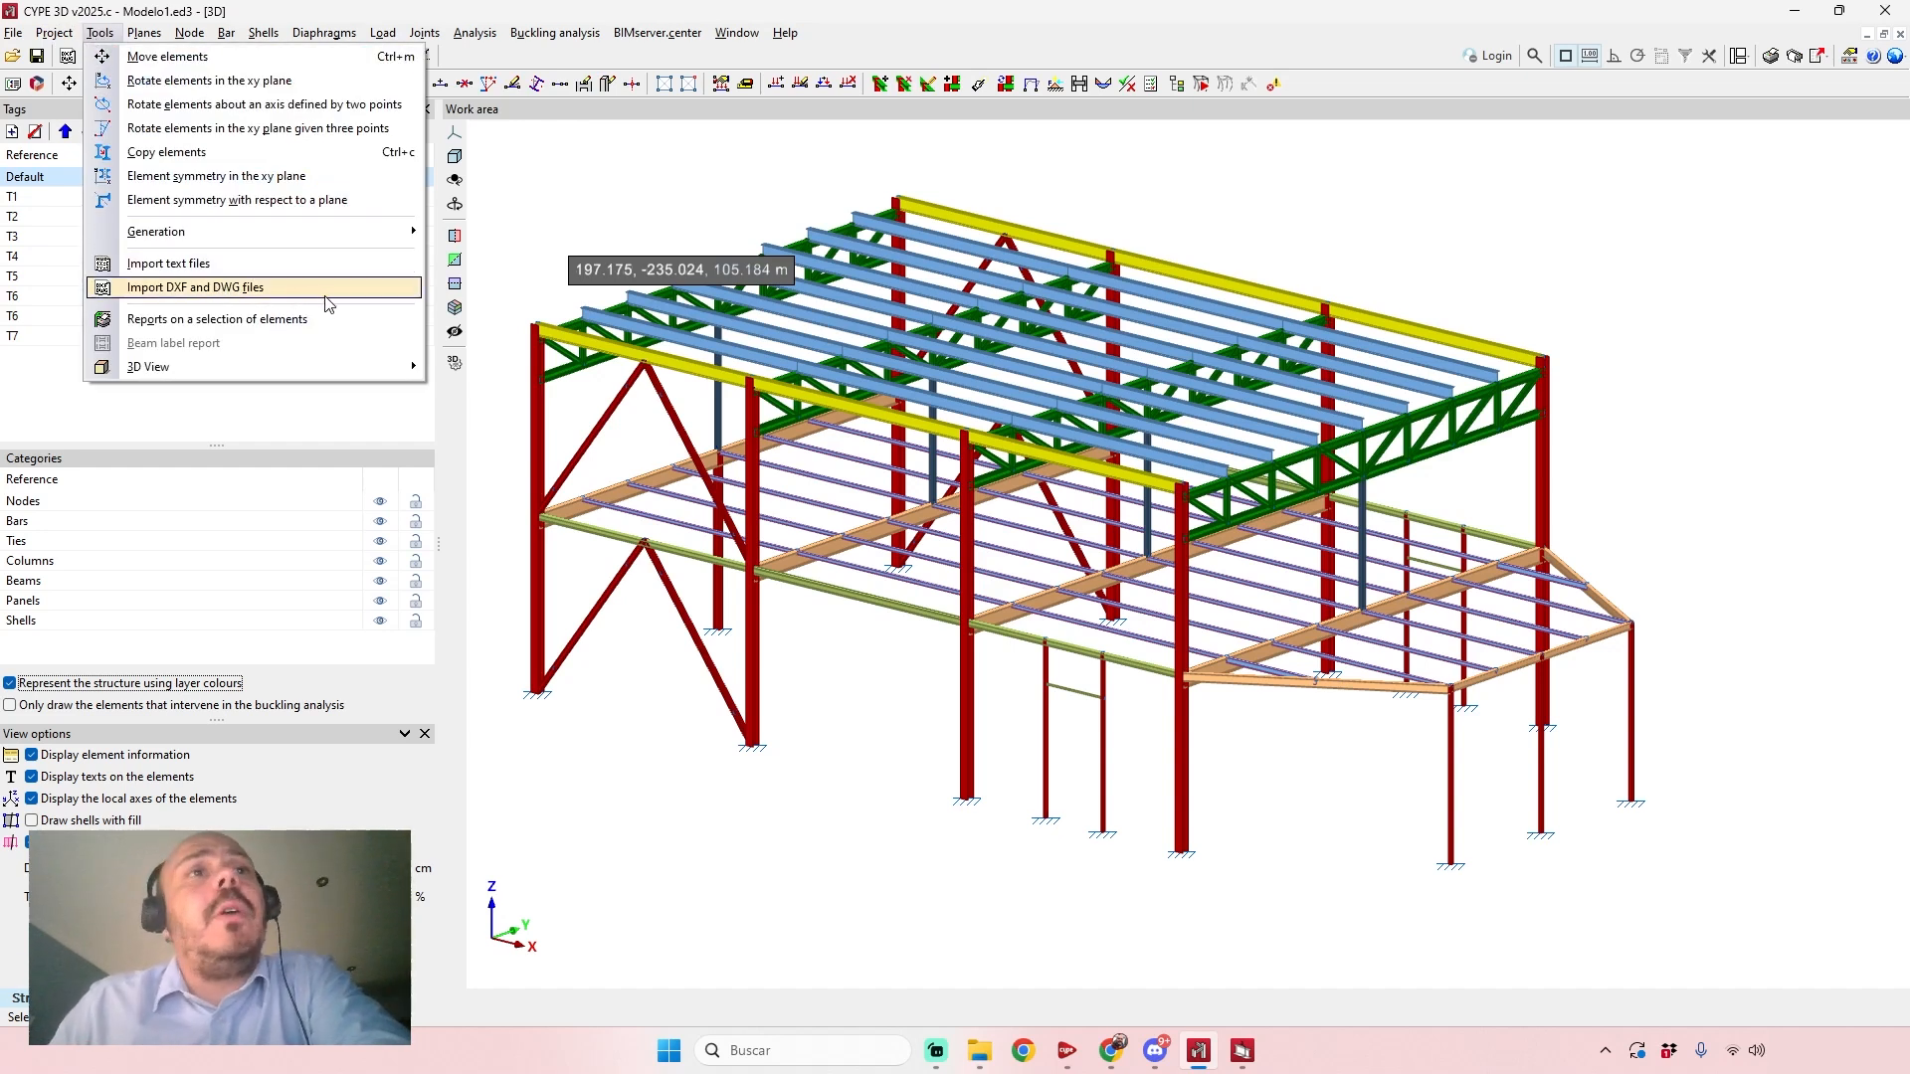
left_click(1344, 20)
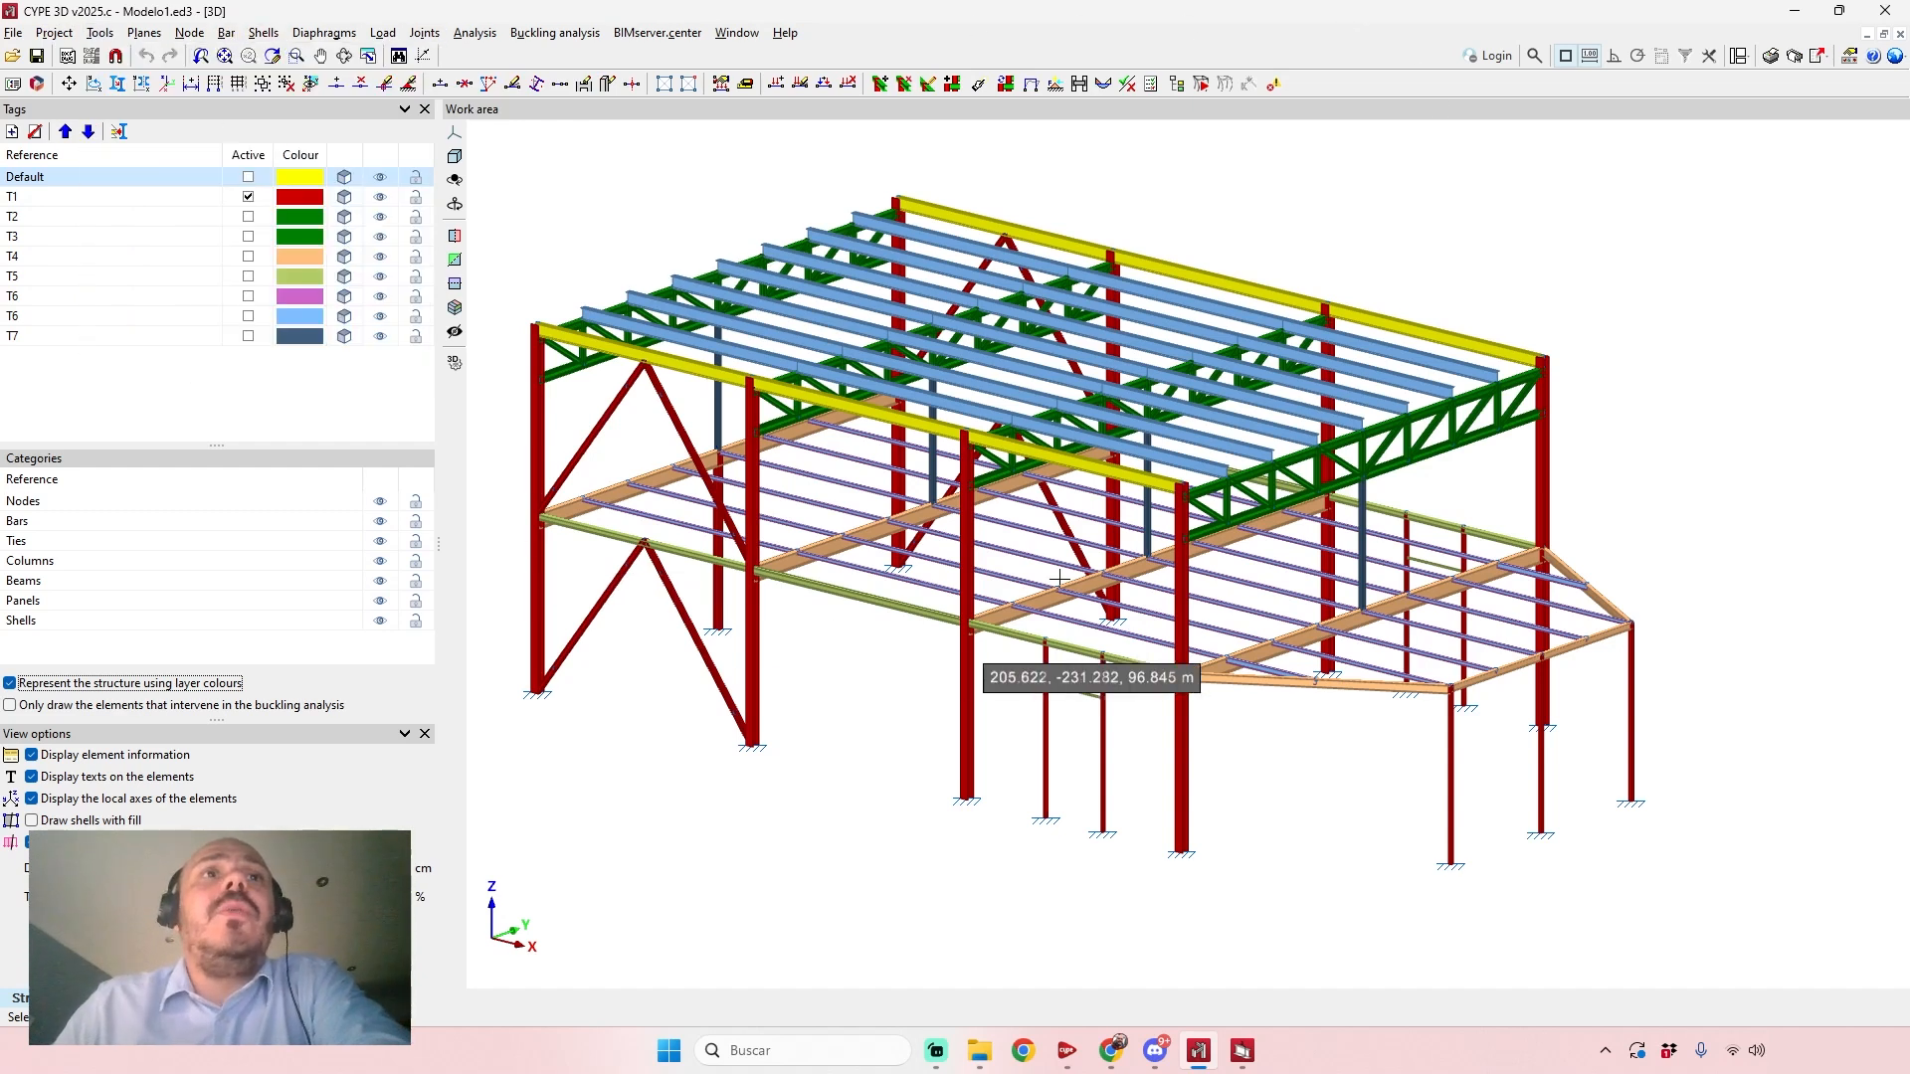
Look over the colour-coded frame and turn off the layer colour representation.
scroll(1333, 383, "down", 3)
middle_click_drag(1333, 383, 1295, 434)
scroll(832, 548, "up", 2)
middle_click_drag(832, 548, 853, 523)
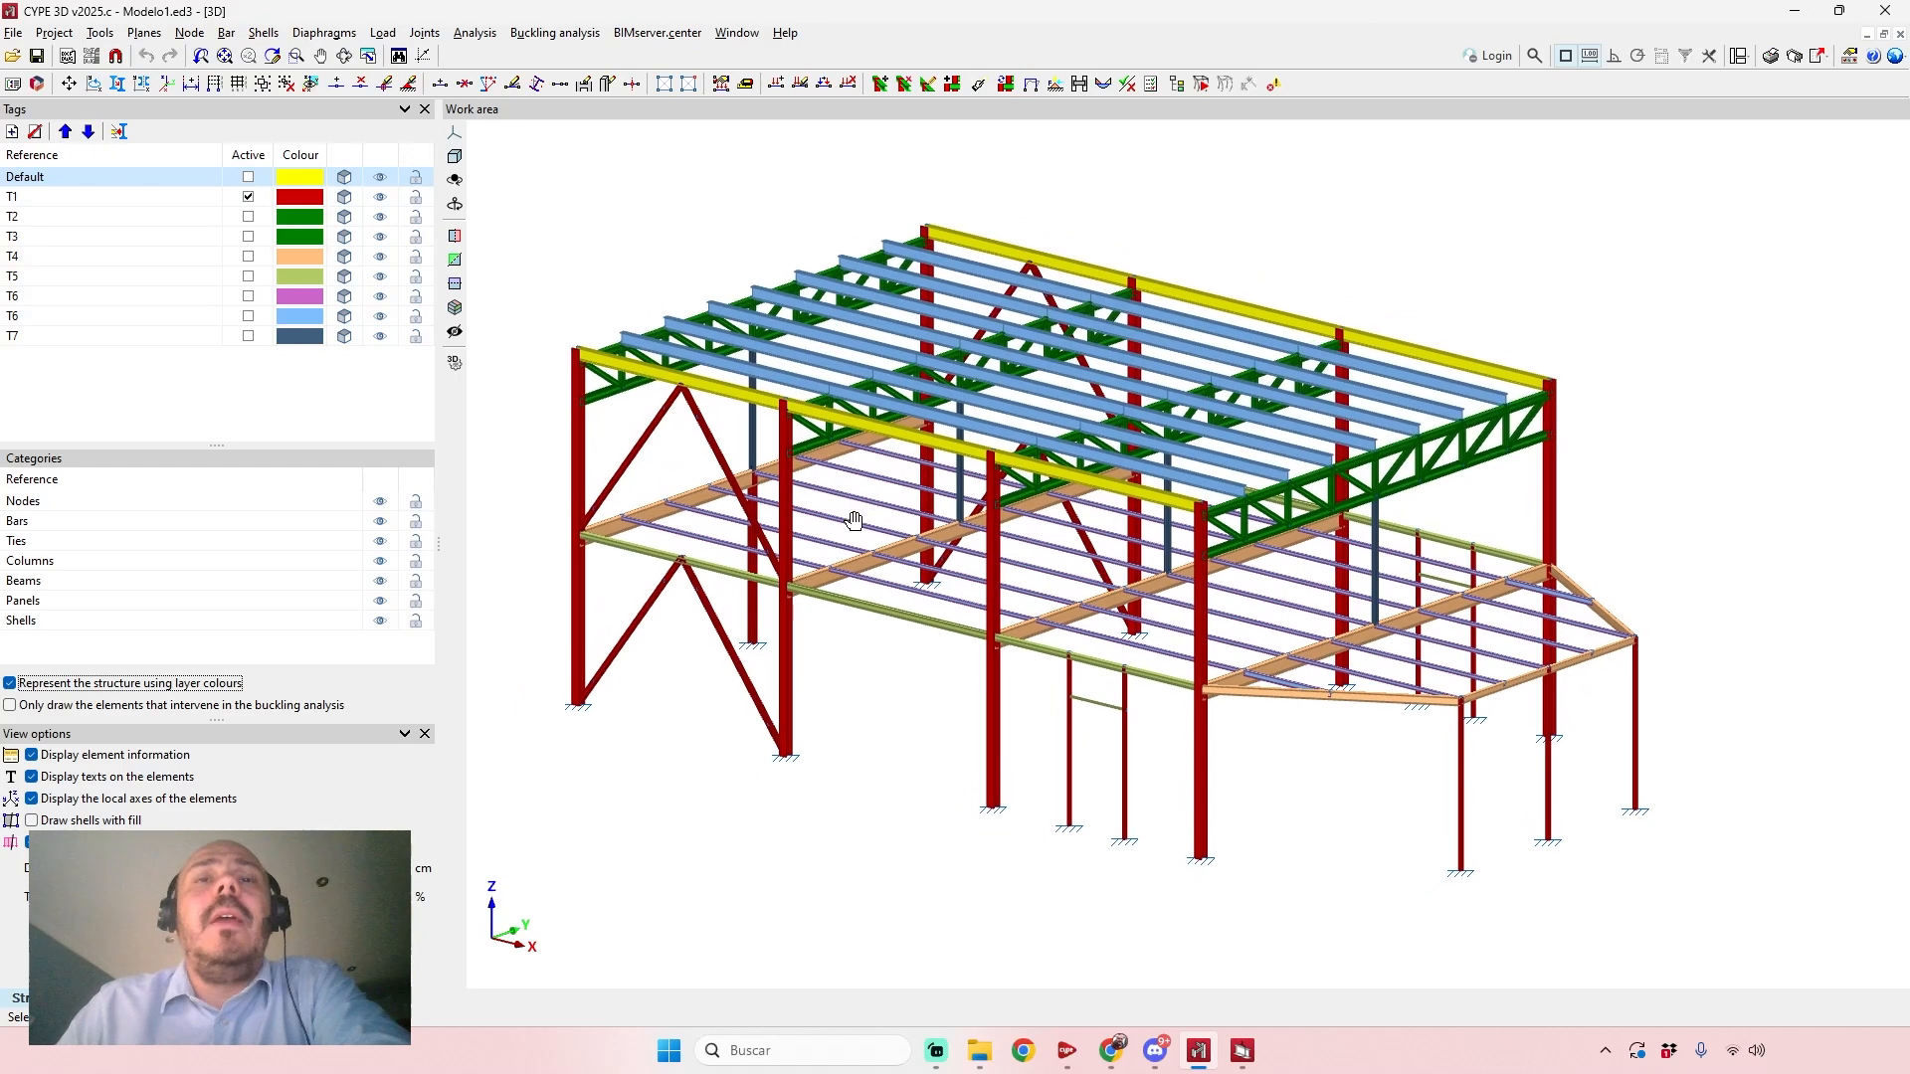
scroll(851, 516, "down", 1)
scroll(850, 506, "up", 1)
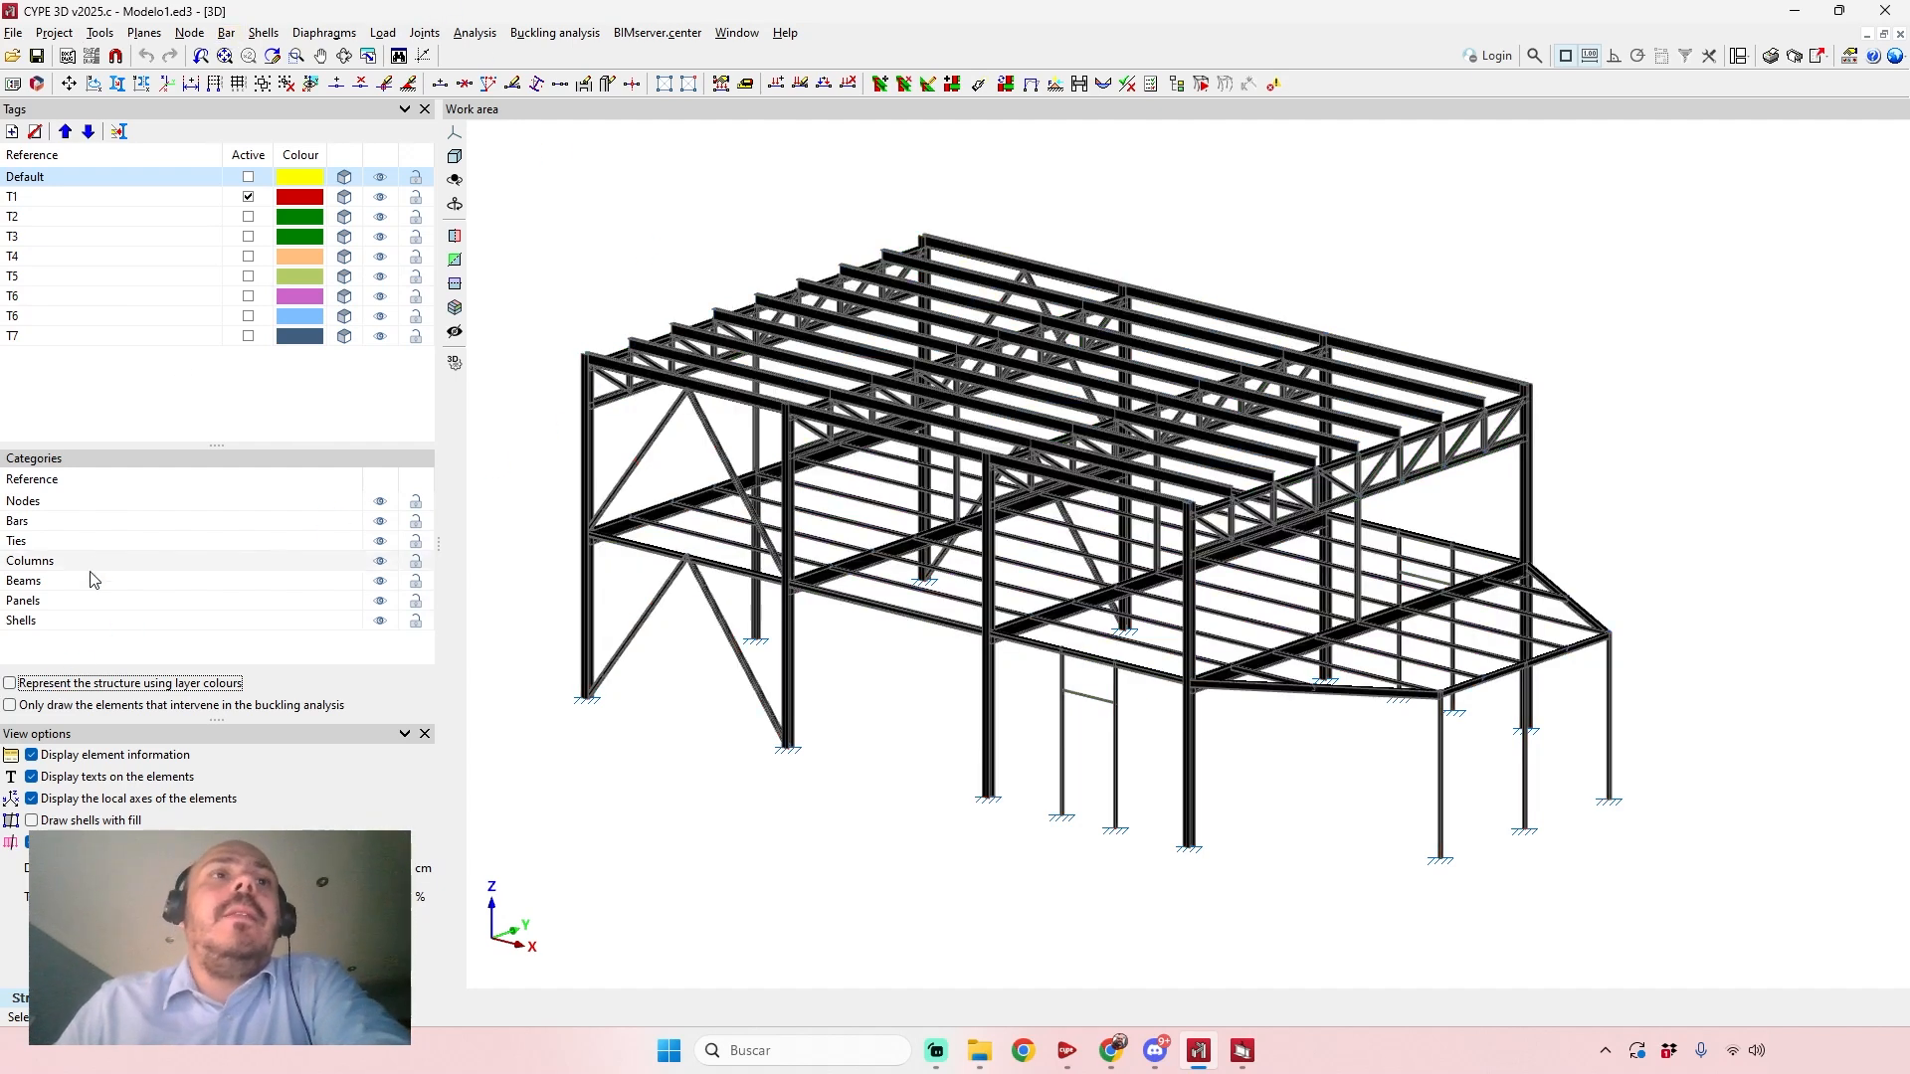
Return all tags to wireframe display and inspect the bracing and column bases.
left_click(350, 157)
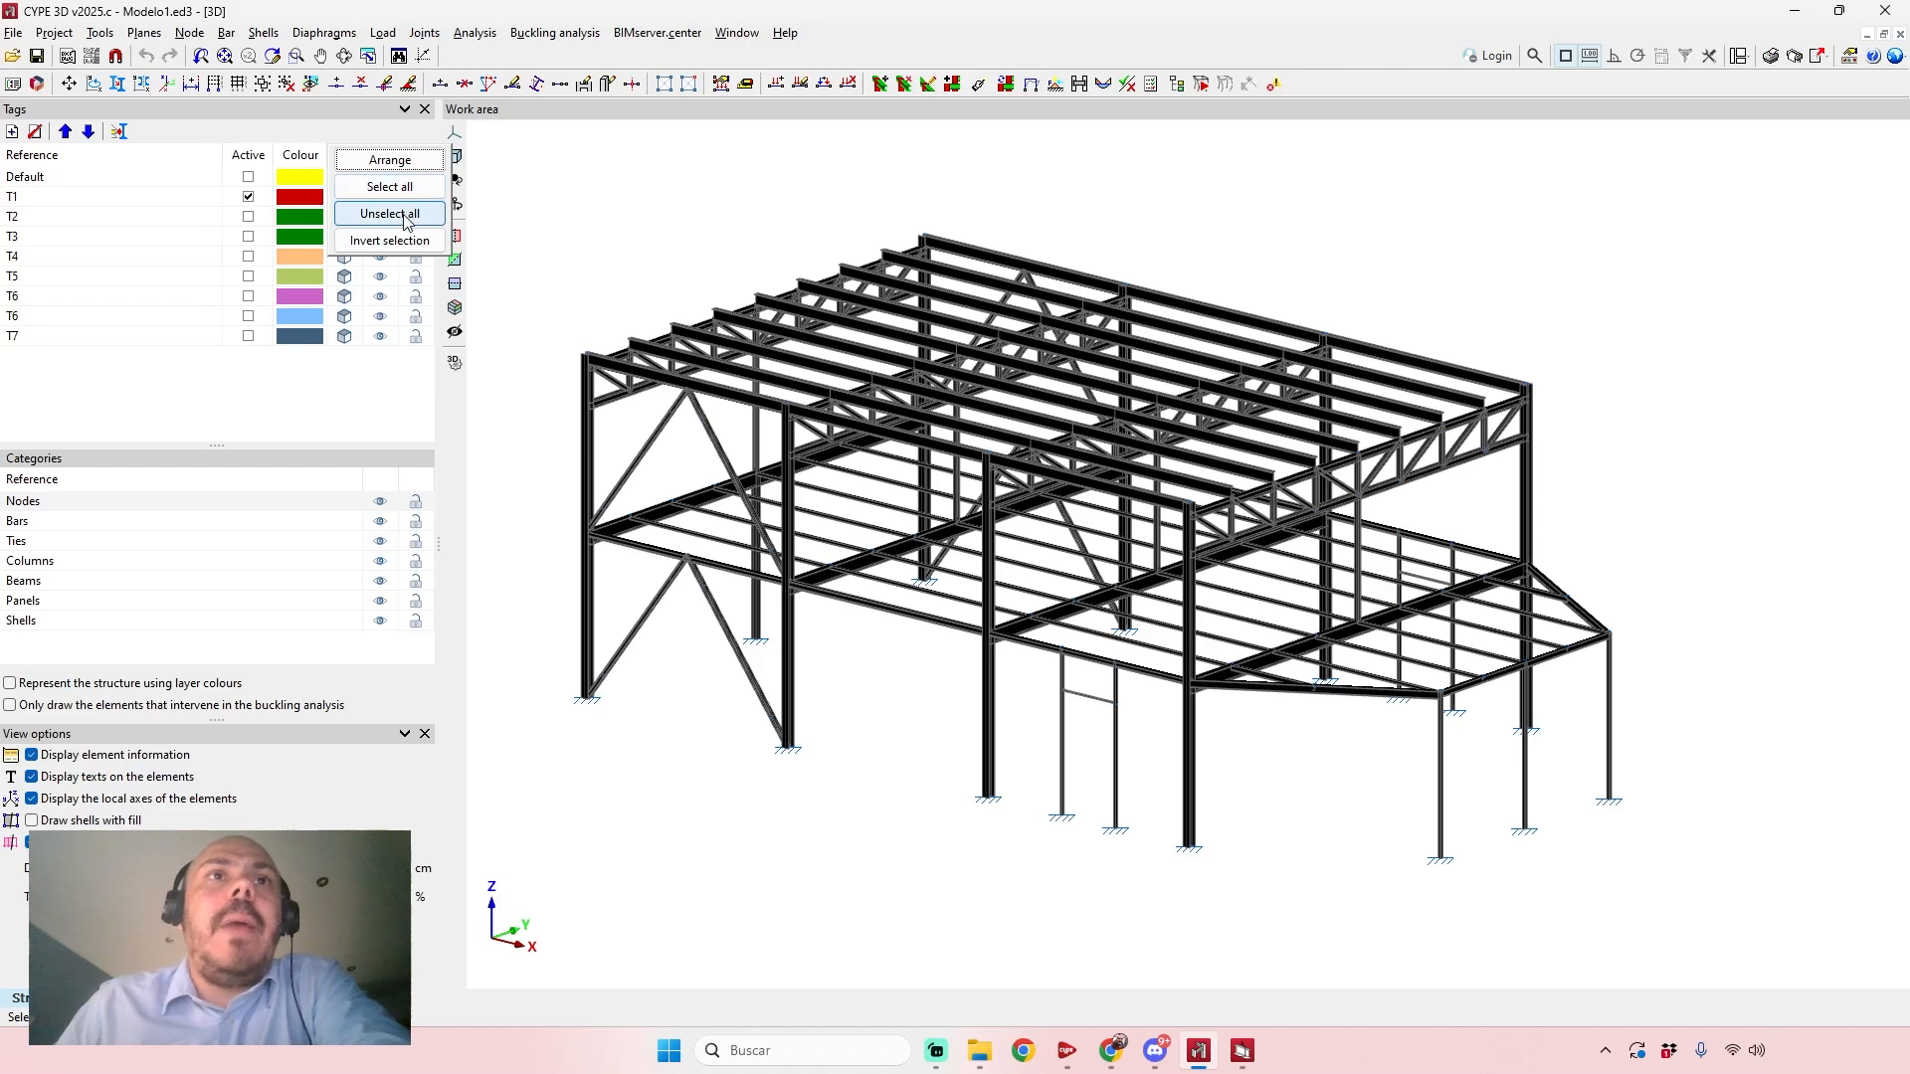
scroll(1116, 839, "up", 3)
middle_click_drag(1107, 852, 1234, 793)
scroll(1230, 783, "down", 3)
scroll(920, 718, "up", 4)
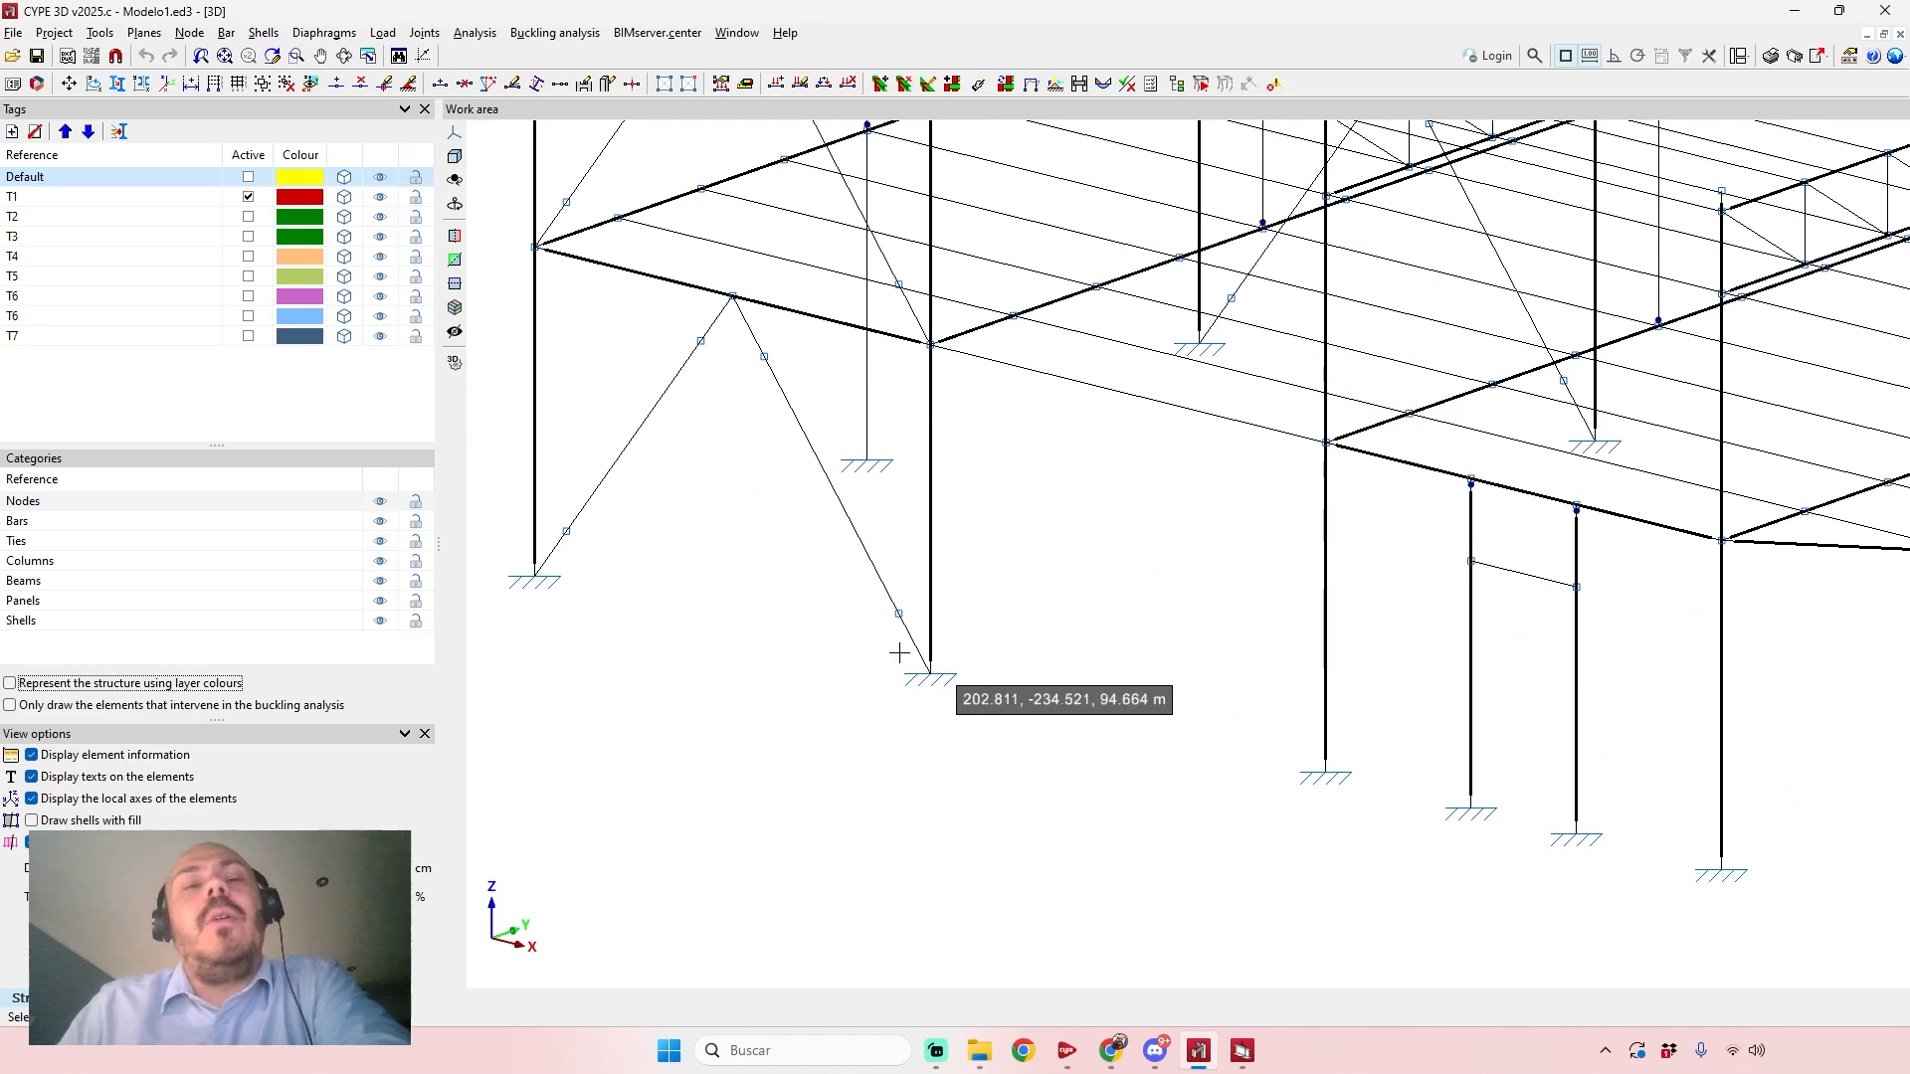
scroll(970, 678, "down", 1)
scroll(845, 557, "down", 1)
Open the section description of the HEB-120 floor edge bars, review its settings and cancel it.
left_click(226, 33)
left_click(299, 184)
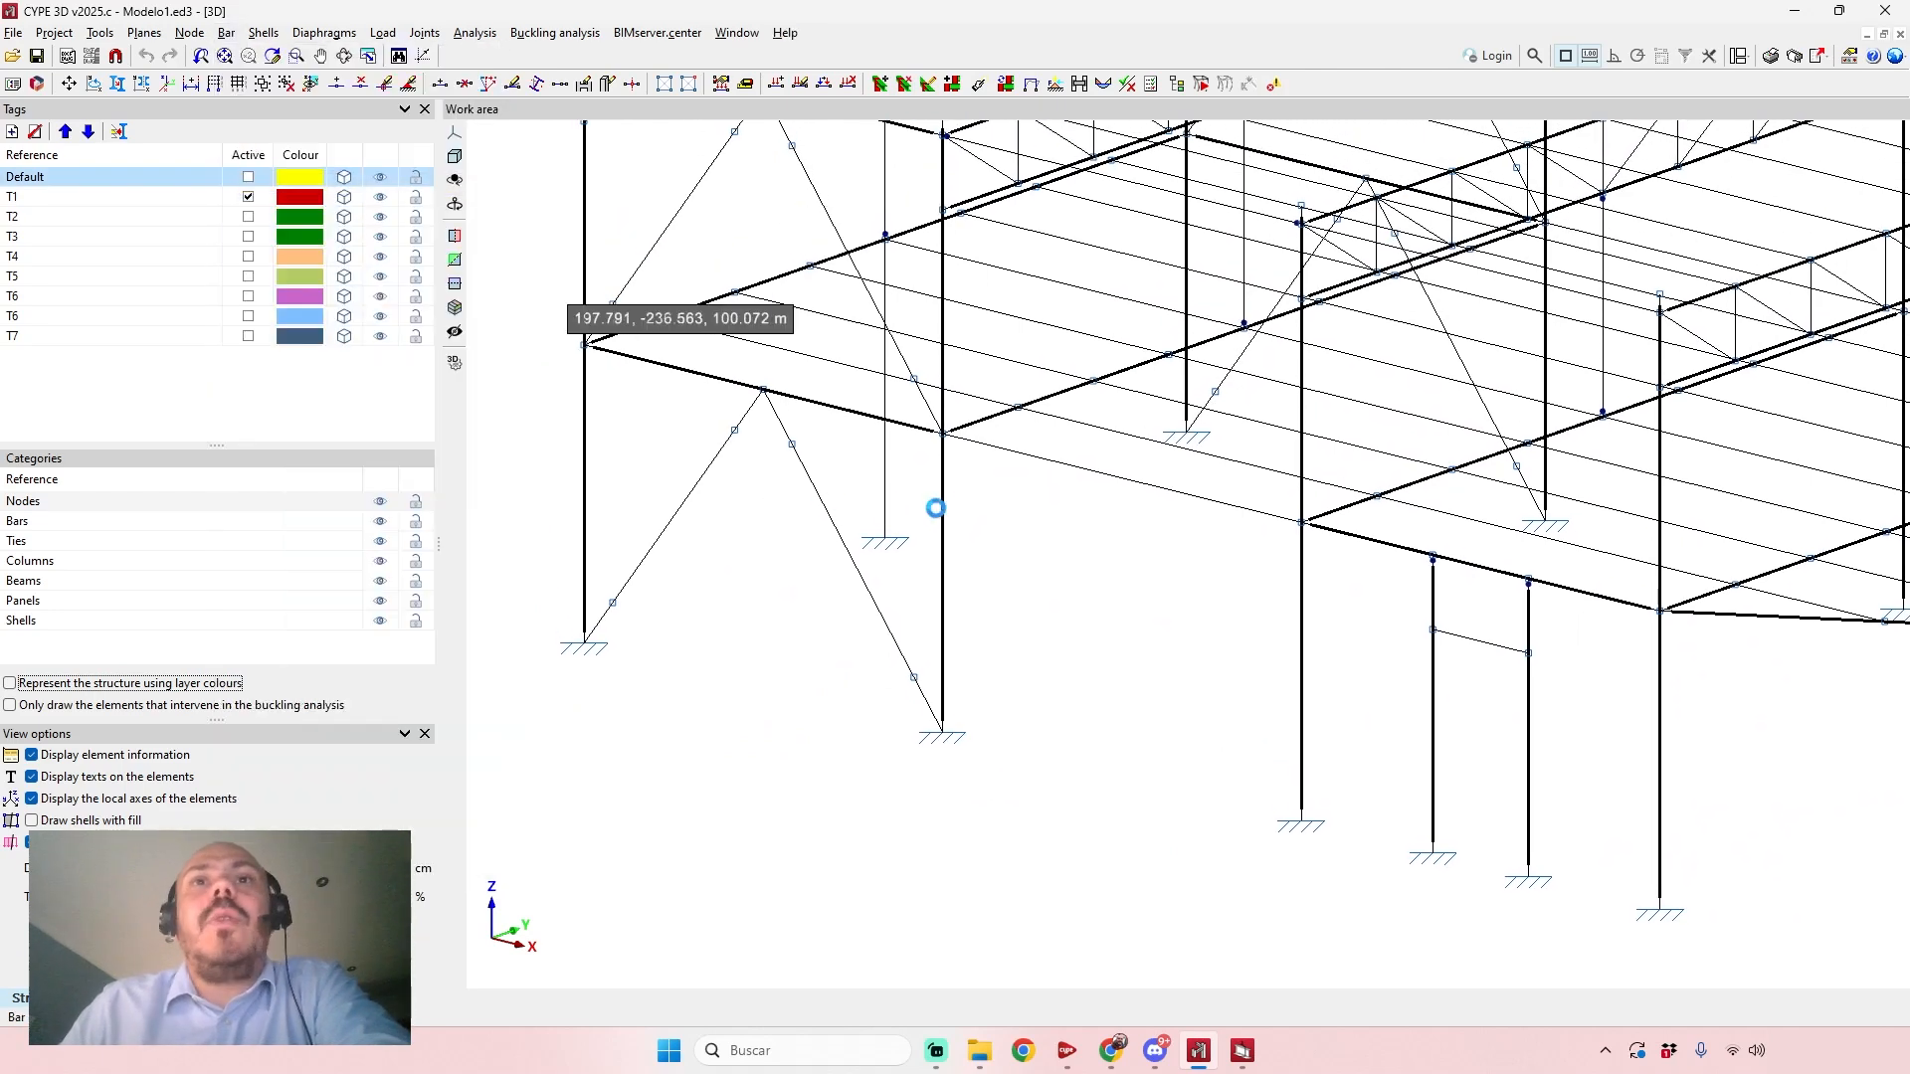
scroll(861, 426, "down", 3)
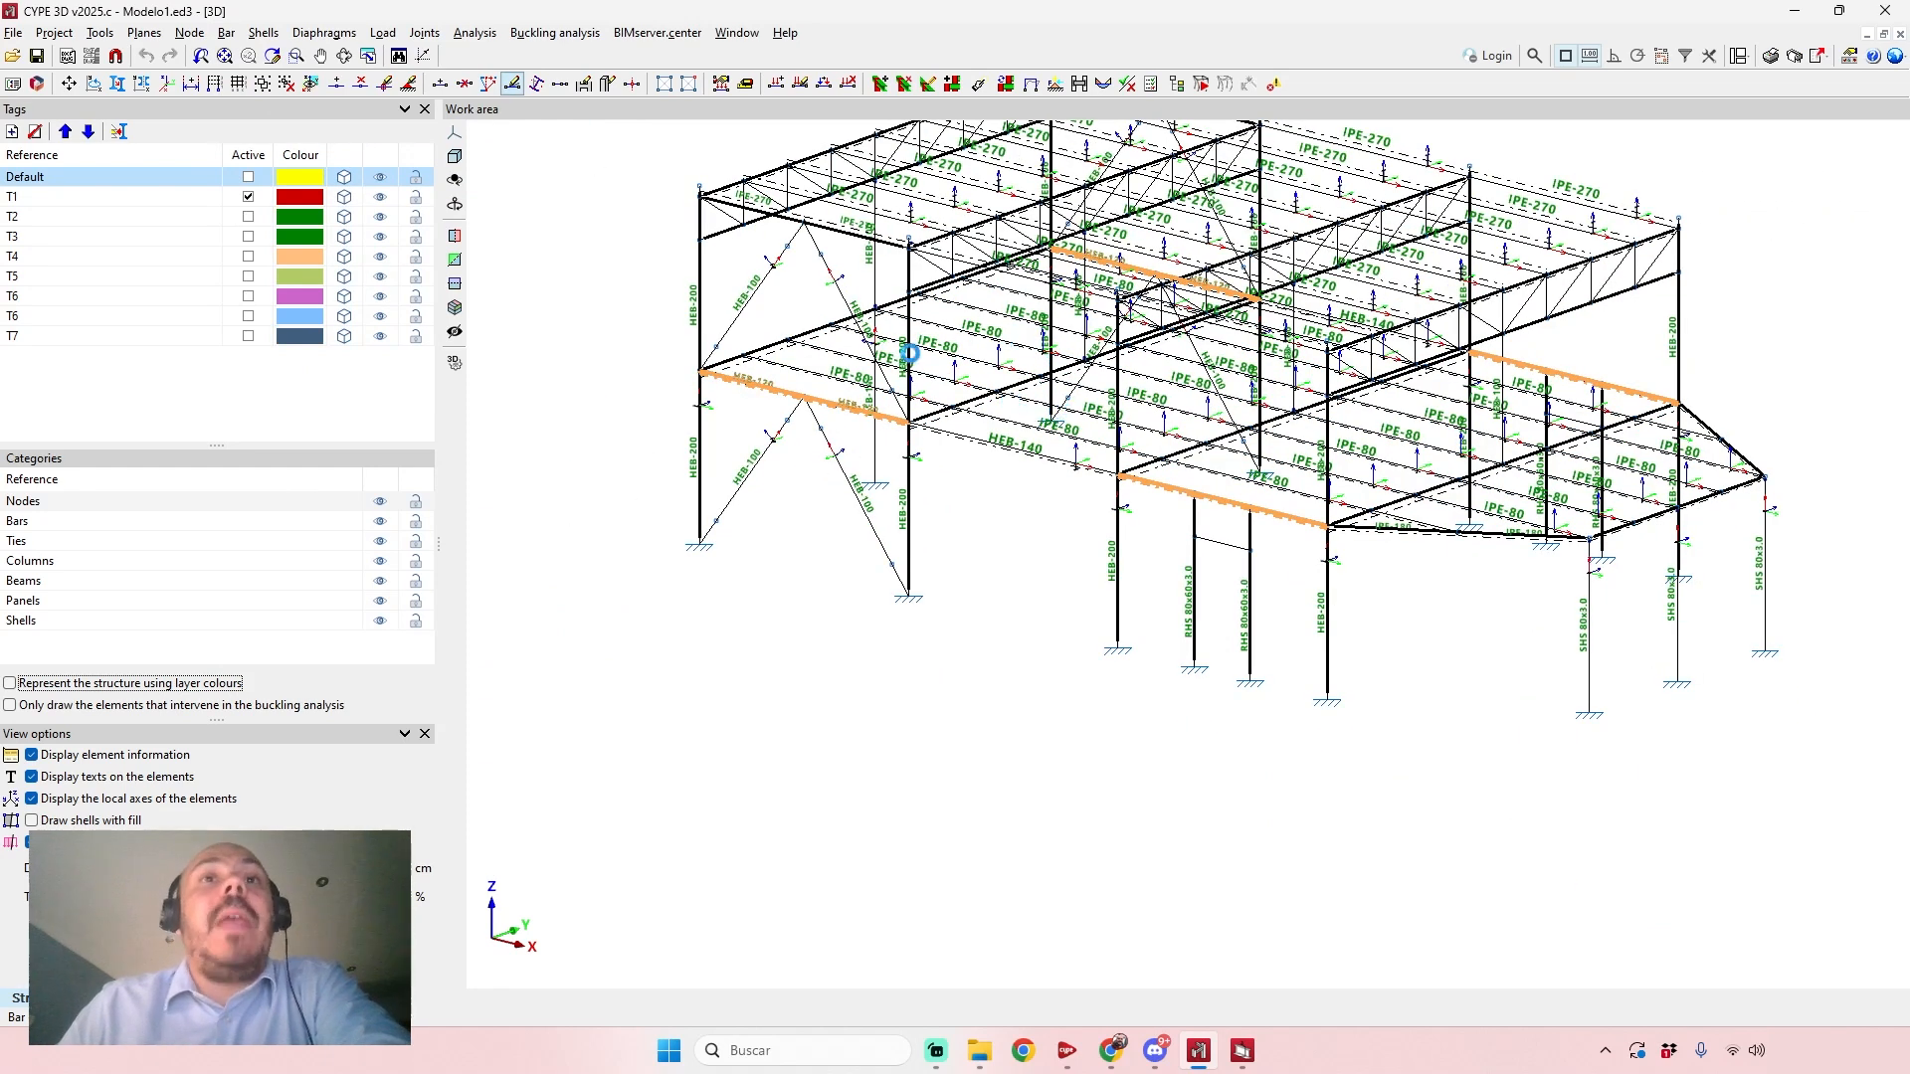
left_click(872, 481)
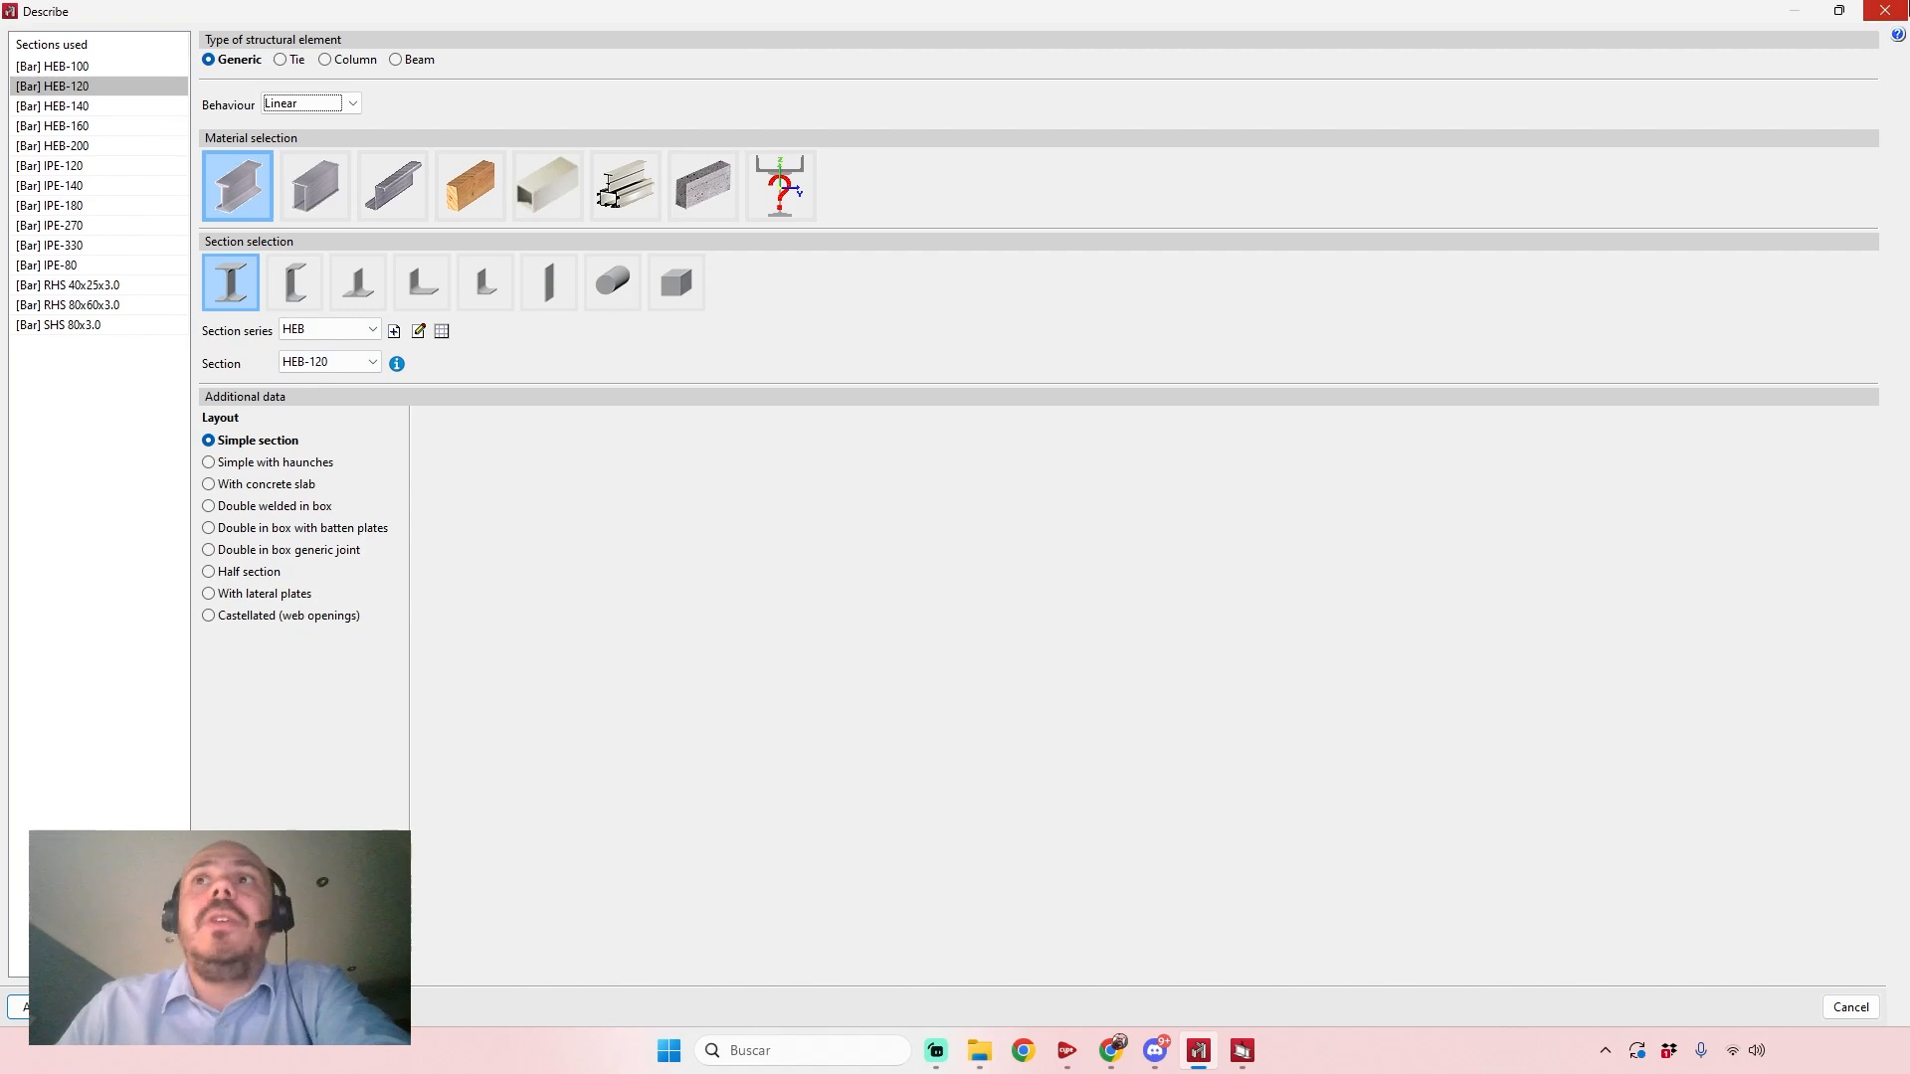
left_click(1888, 11)
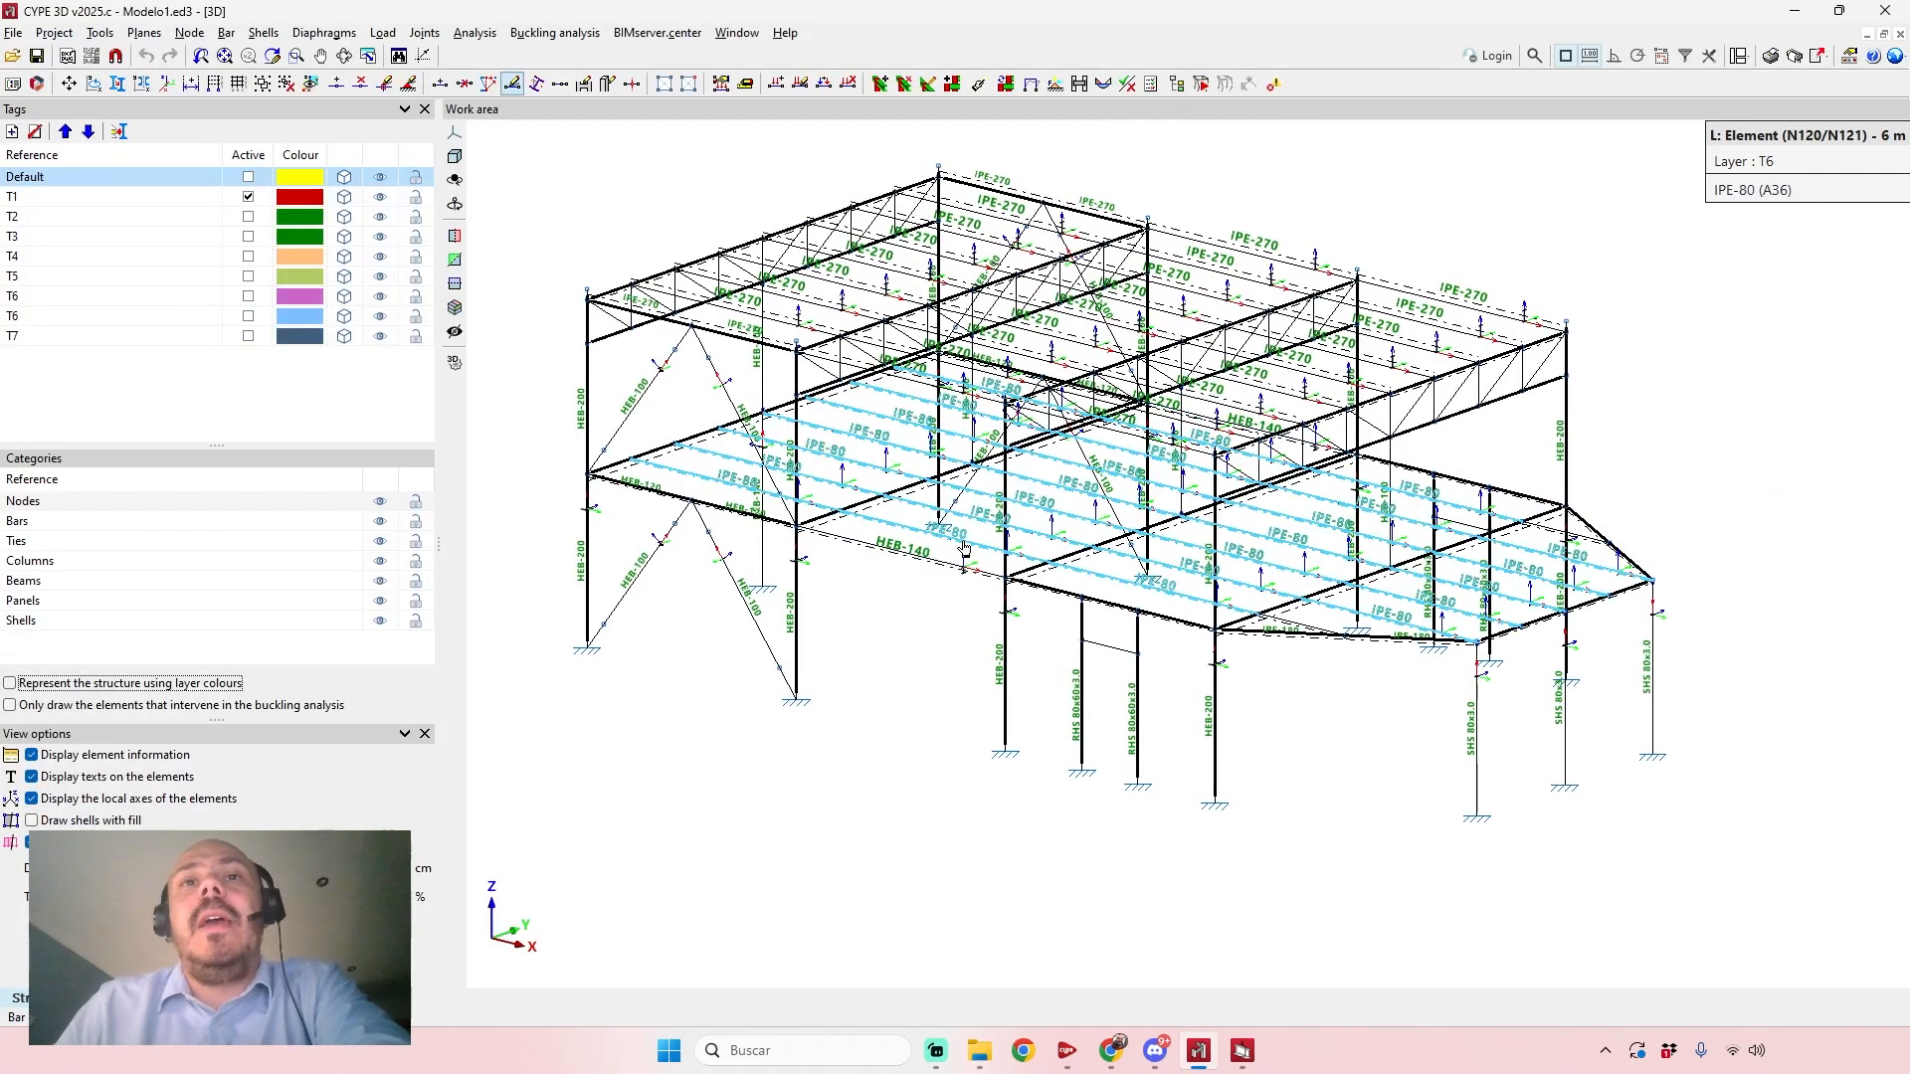
Display the loads of all loadcases on the structure using the Visible loadcase command.
scroll(961, 553, "up", 1)
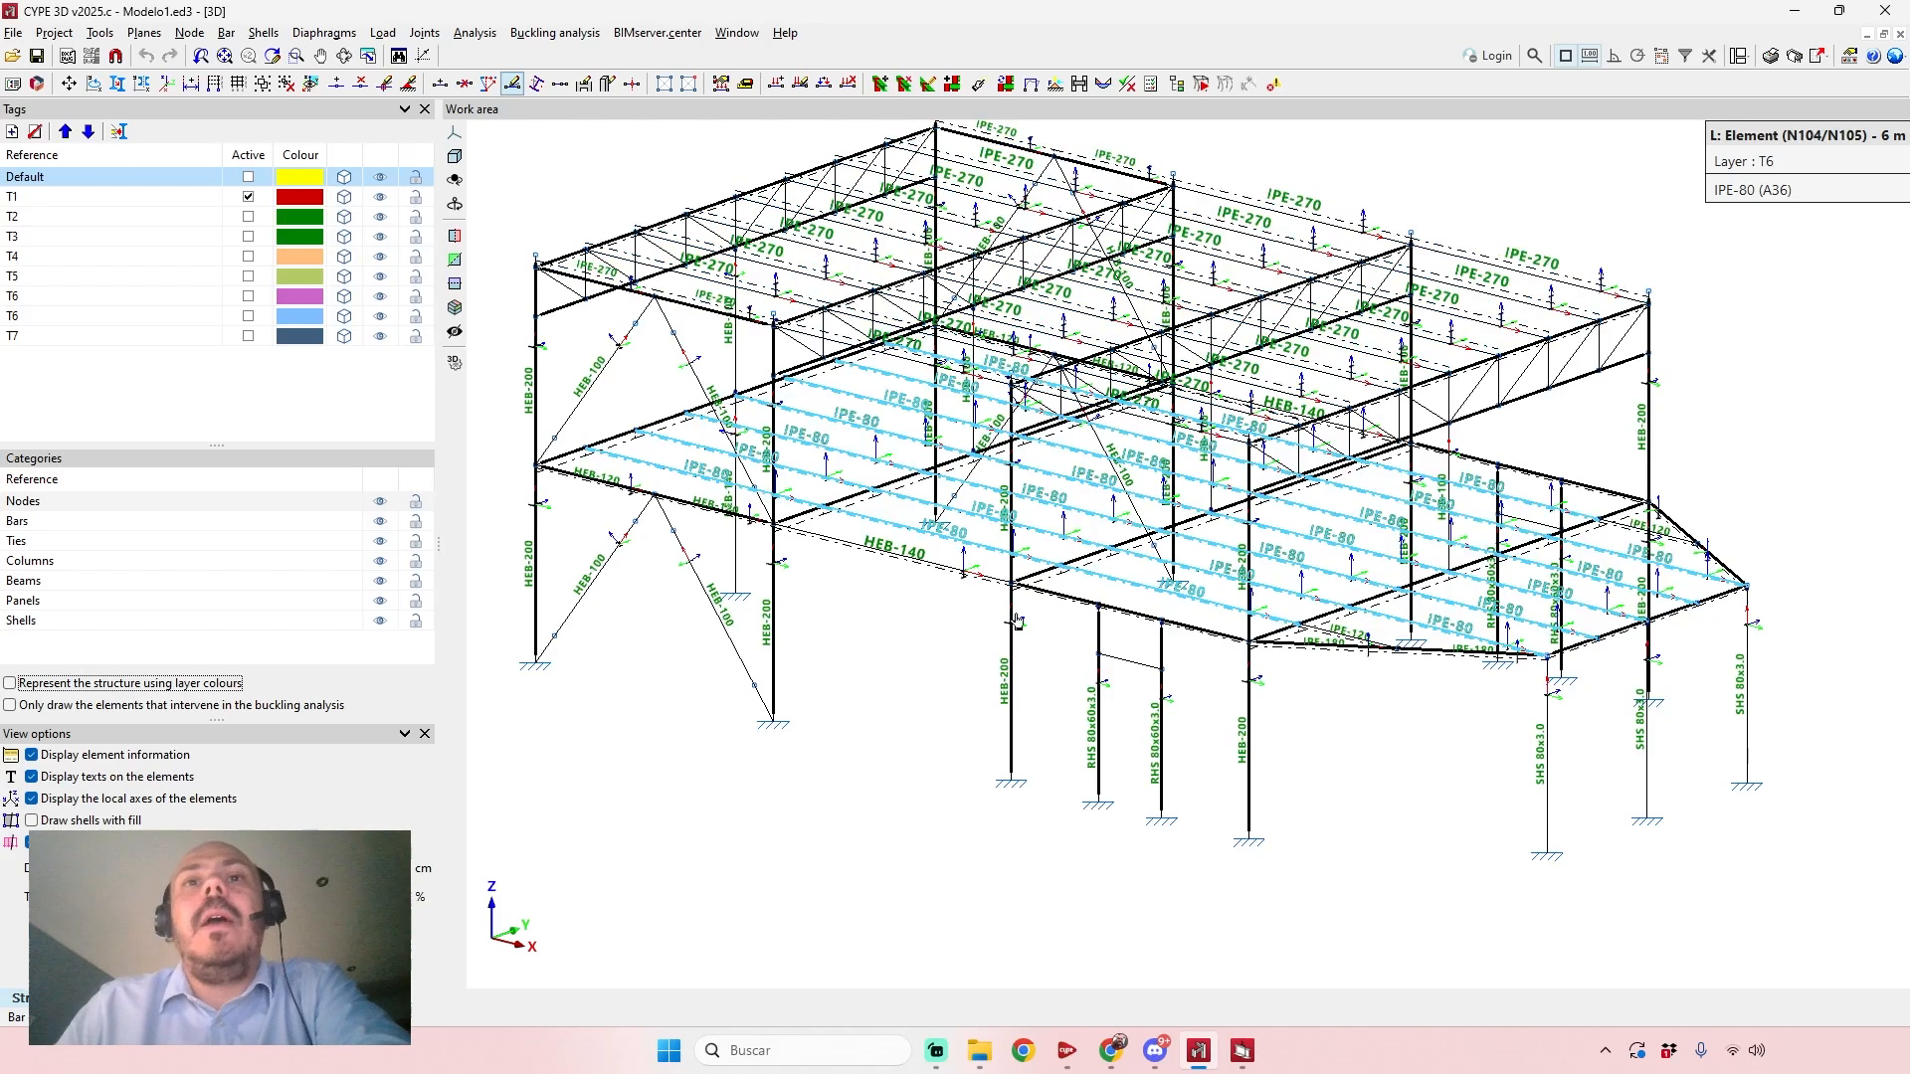
scroll(1009, 675, "up", 1)
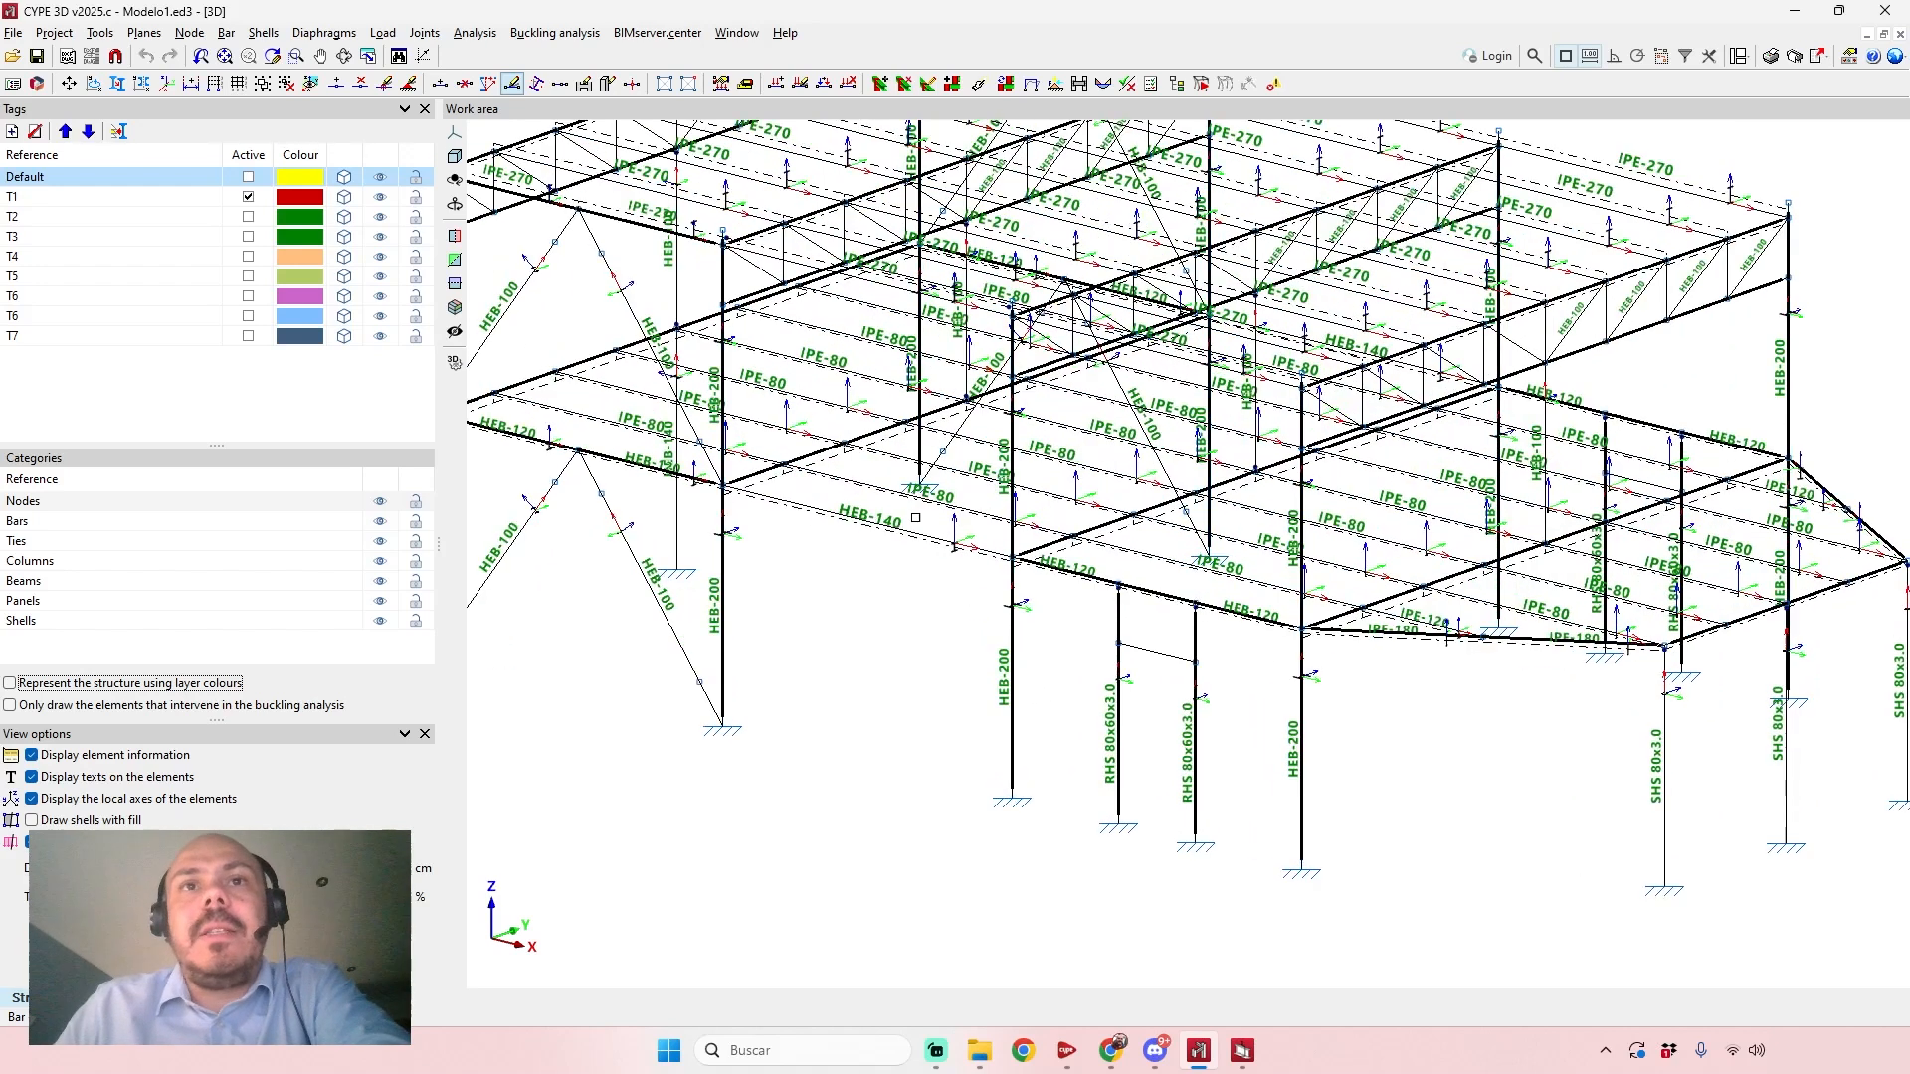
scroll(879, 668, "down", 2)
scroll(879, 668, "down", 2)
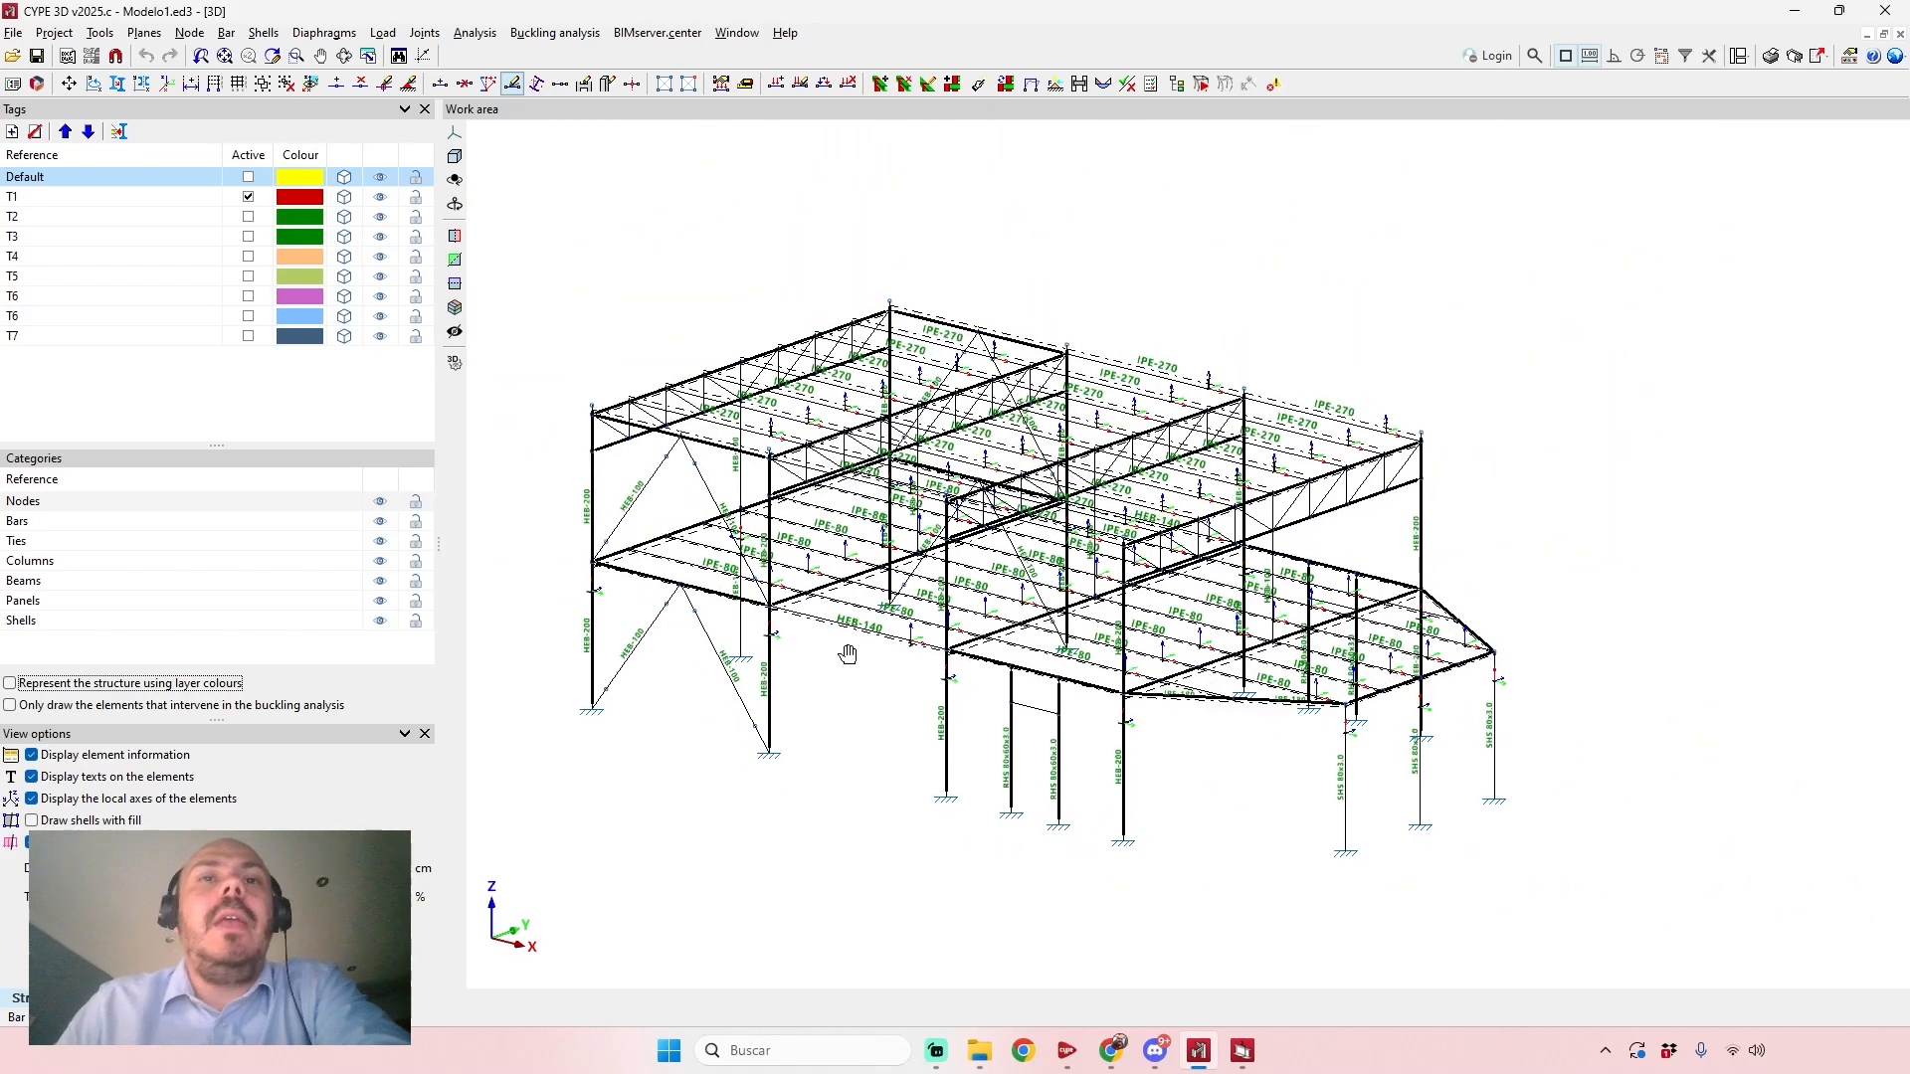
left_click(376, 36)
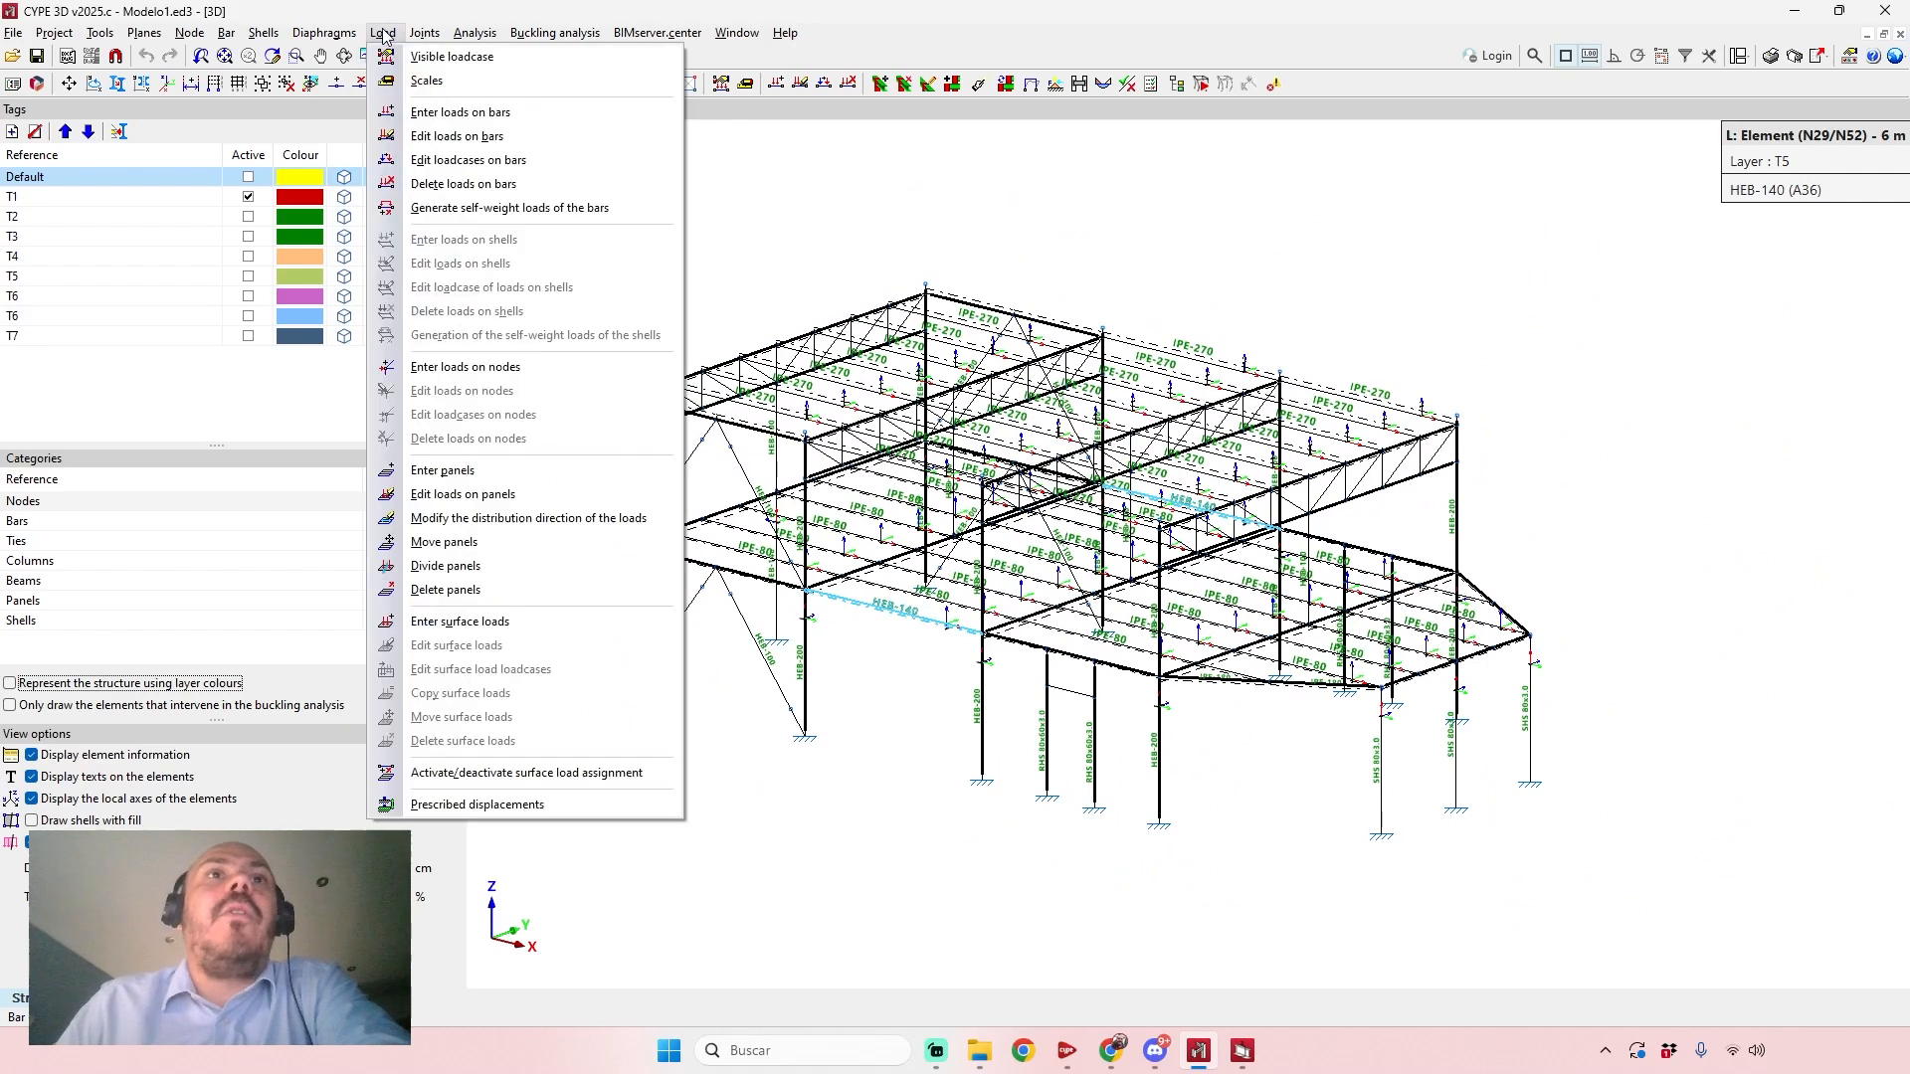
left_click(448, 57)
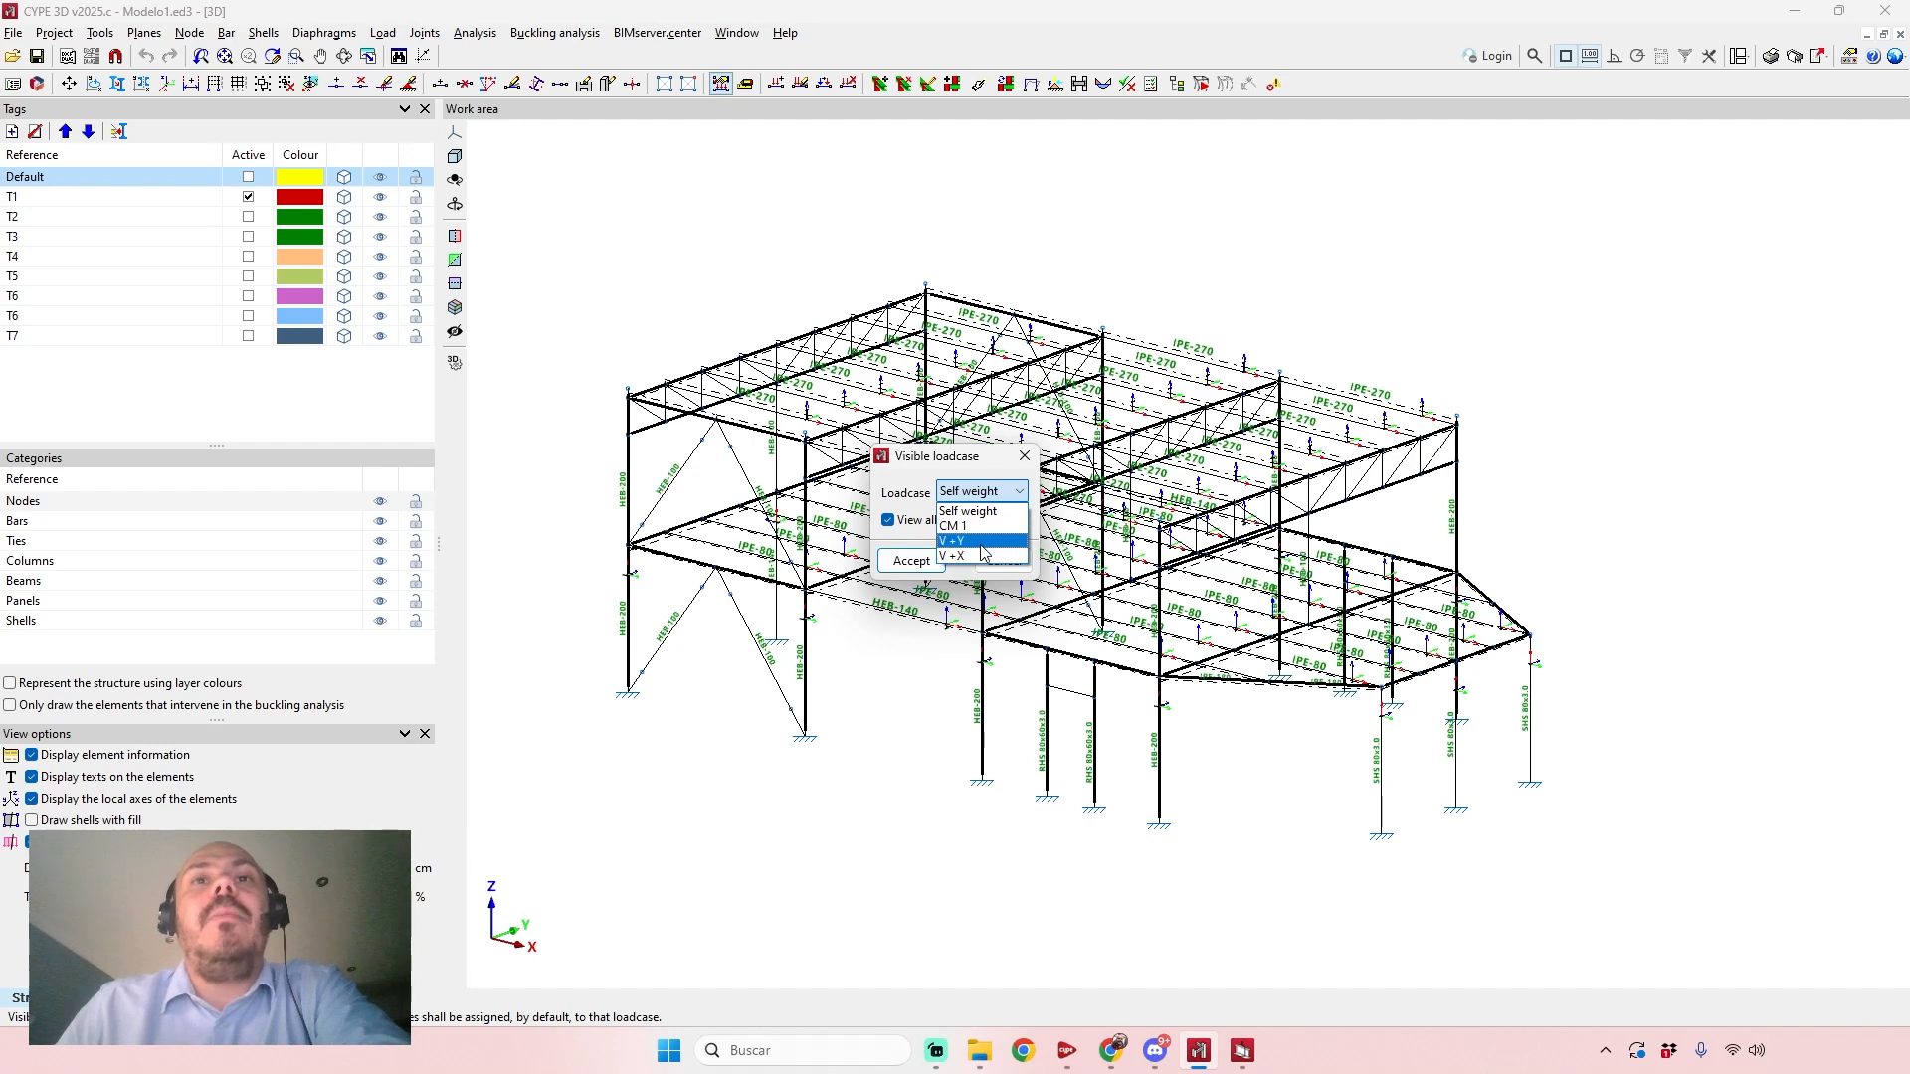
left_click(912, 562)
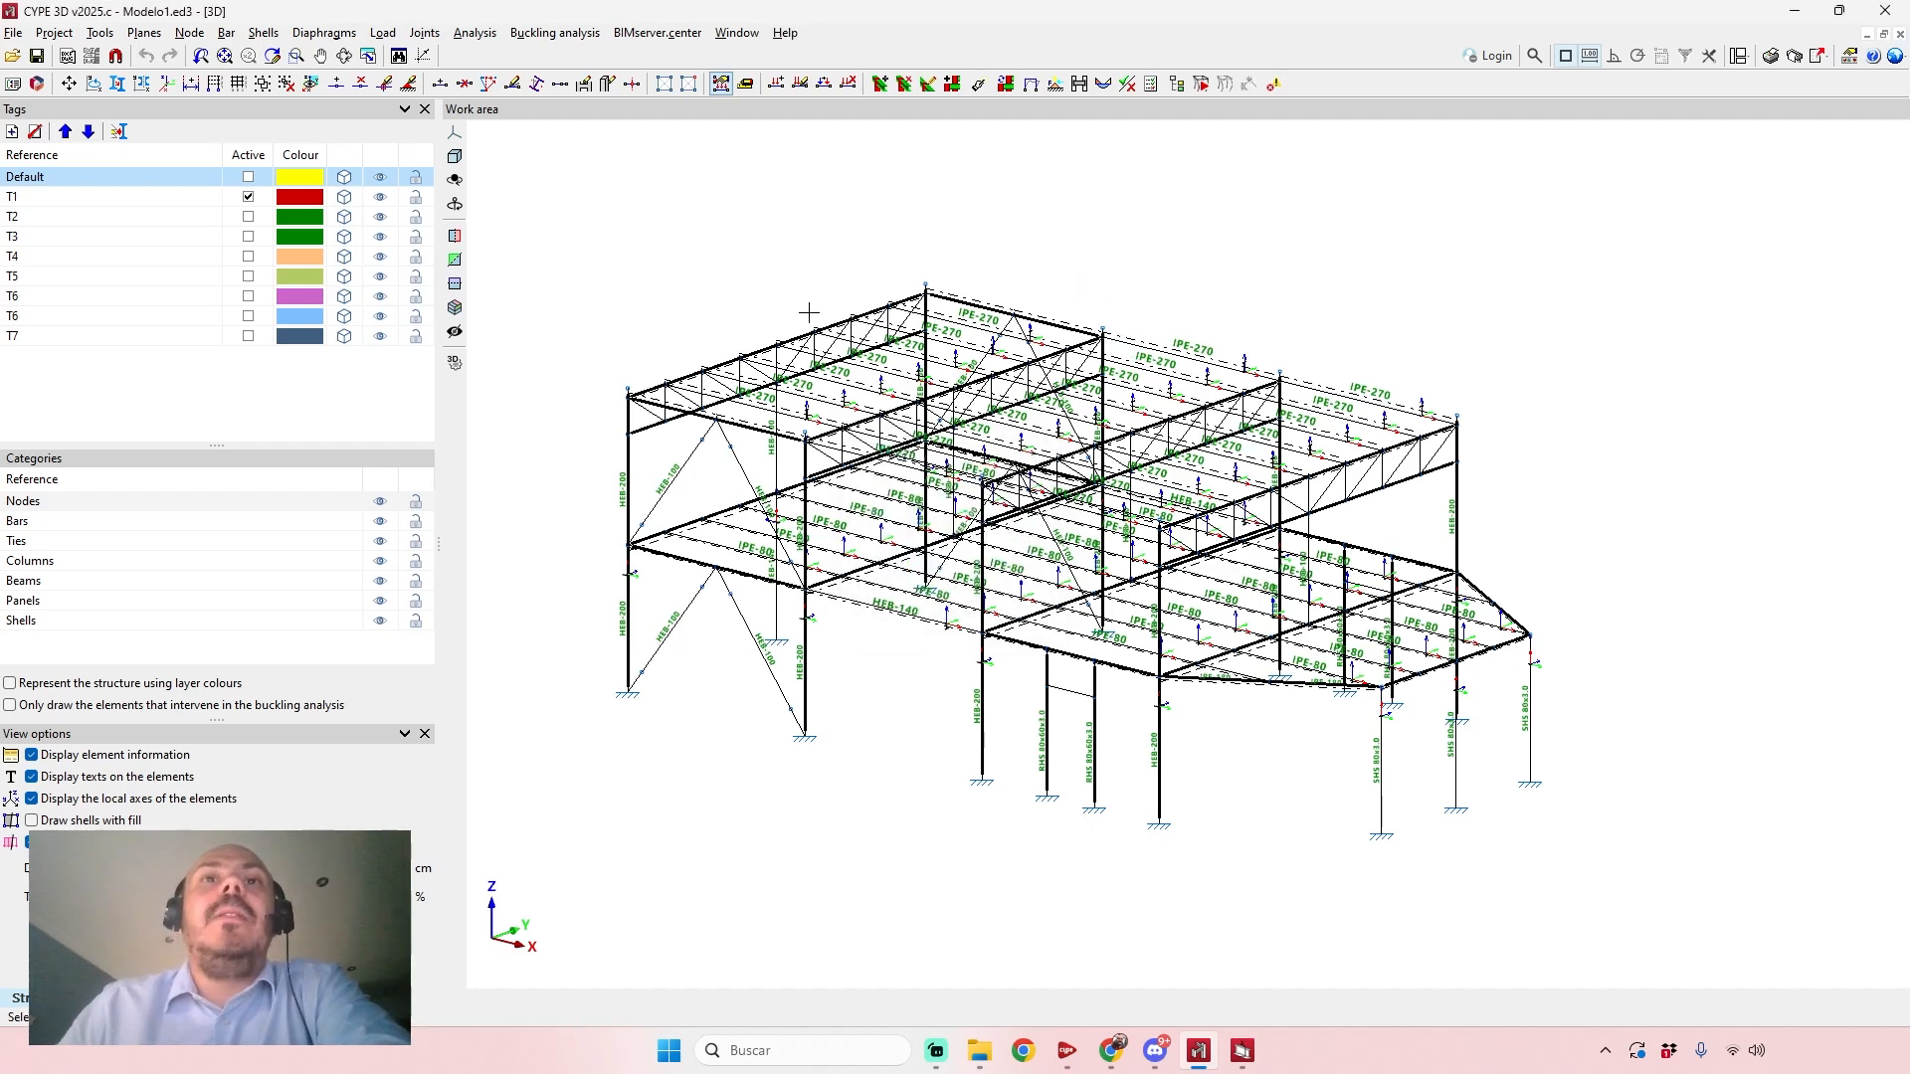
Examine the loads applied to the floor beams, edge beams and roof members from several sides.
scroll(945, 747, "up", 3)
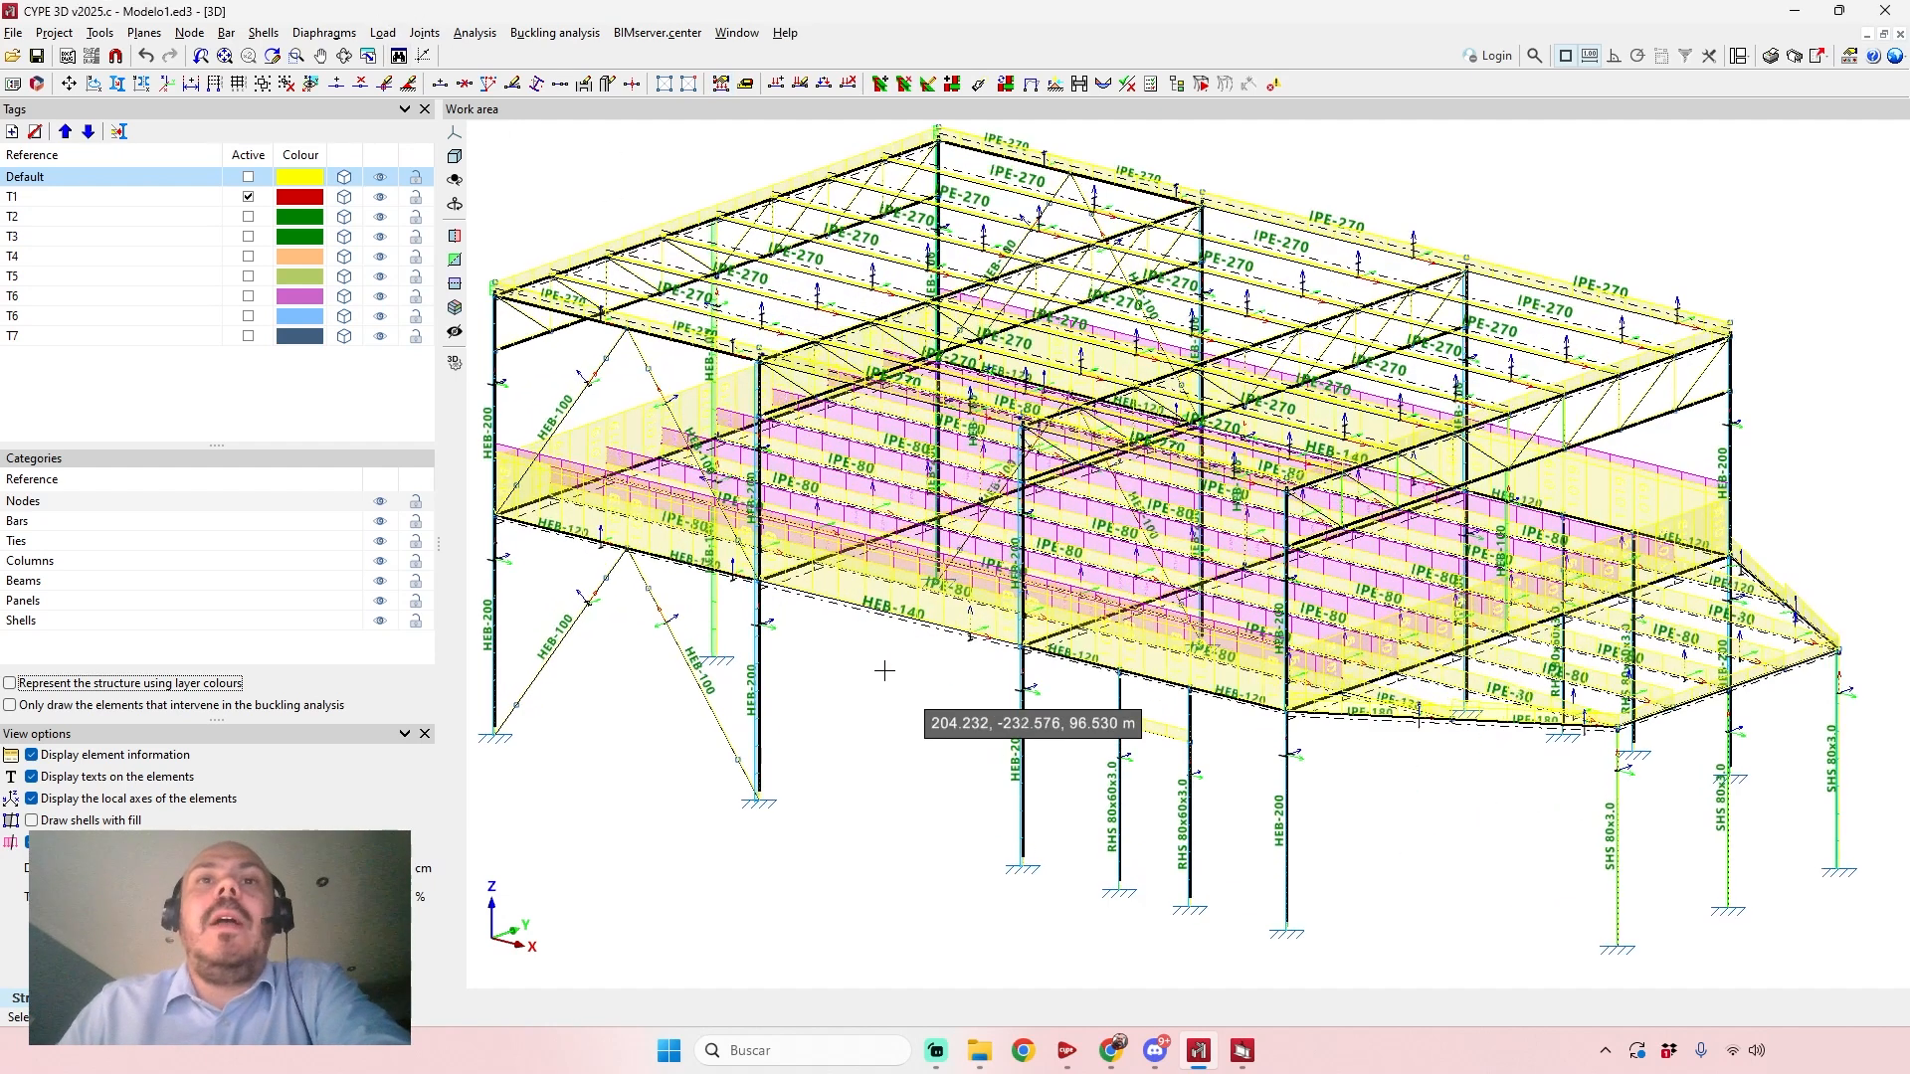
mouse_move(1040, 723)
middle_mouse_down()
mouse_move(1131, 742)
mouse_move(1024, 768)
middle_mouse_up()
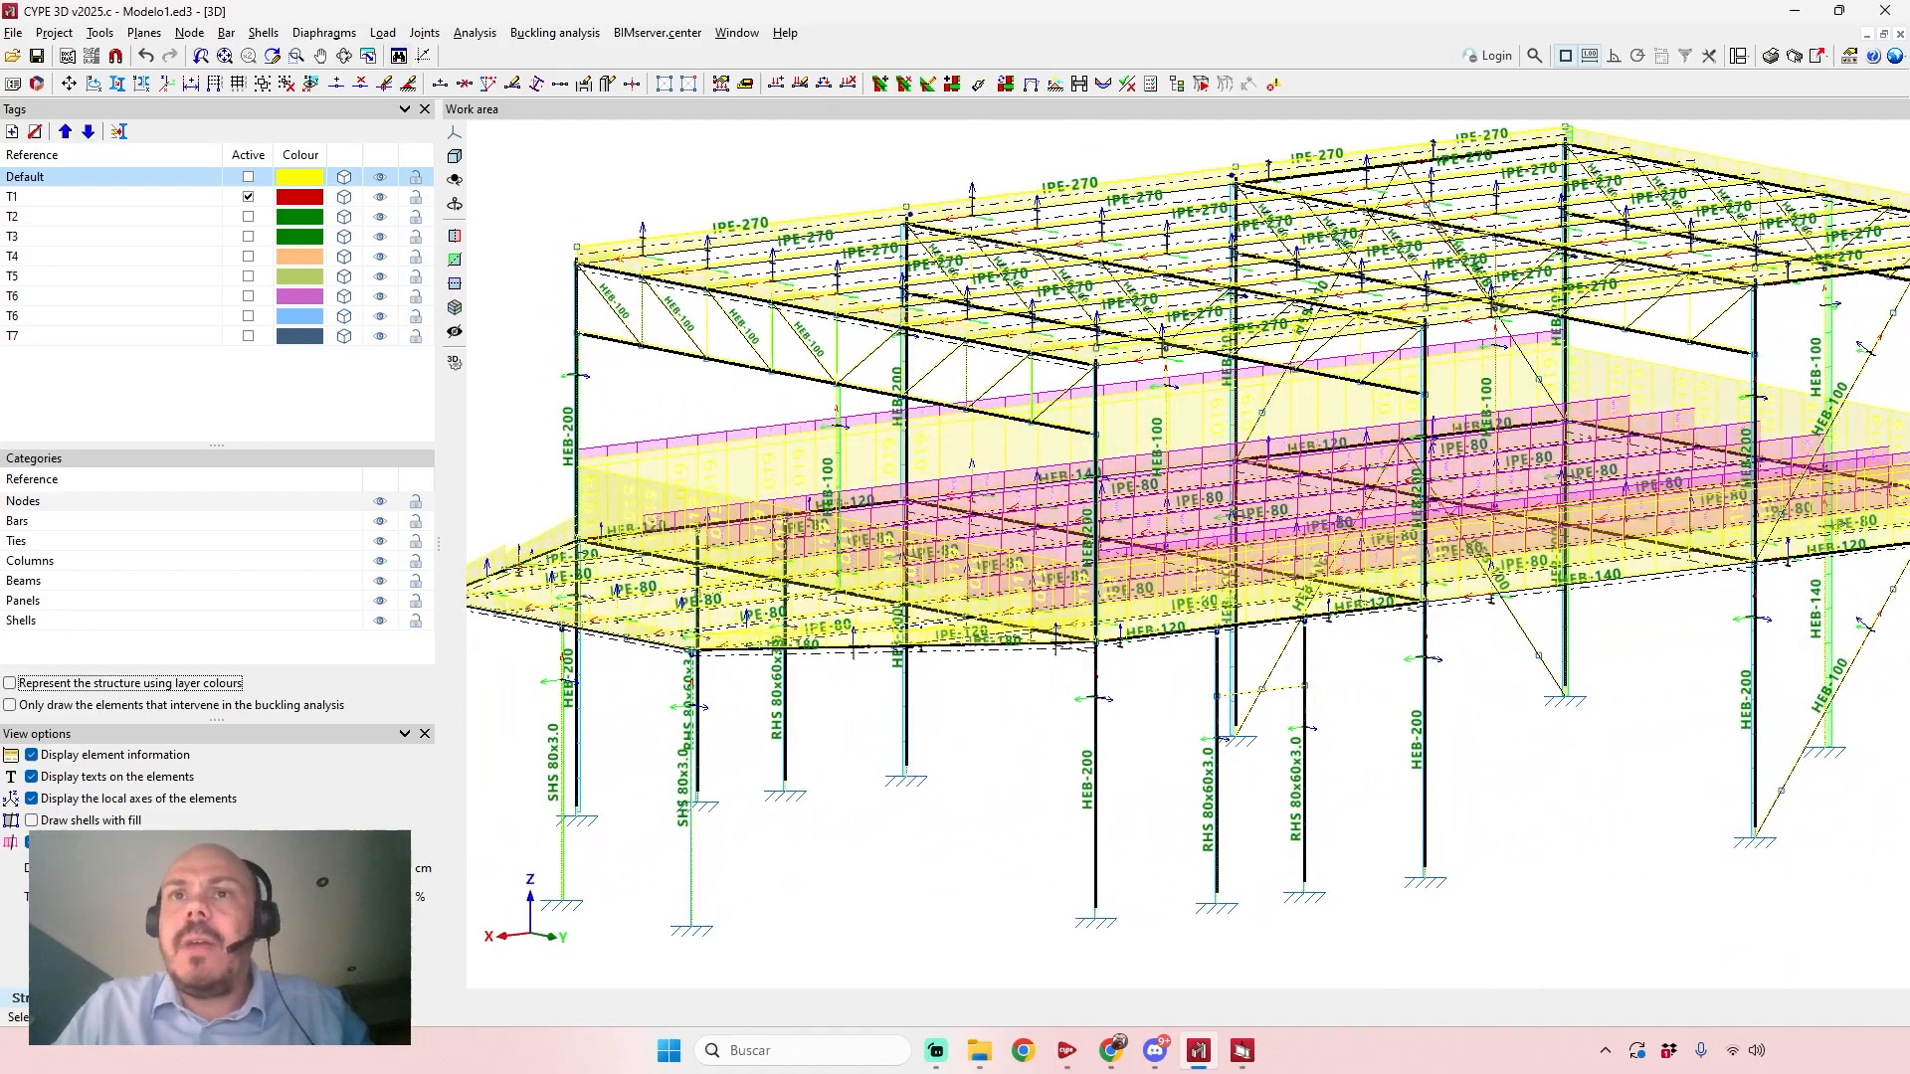
scroll(1254, 532, "up", 4)
middle_click_drag(1254, 533, 1245, 537)
scroll(1246, 552, "down", 4)
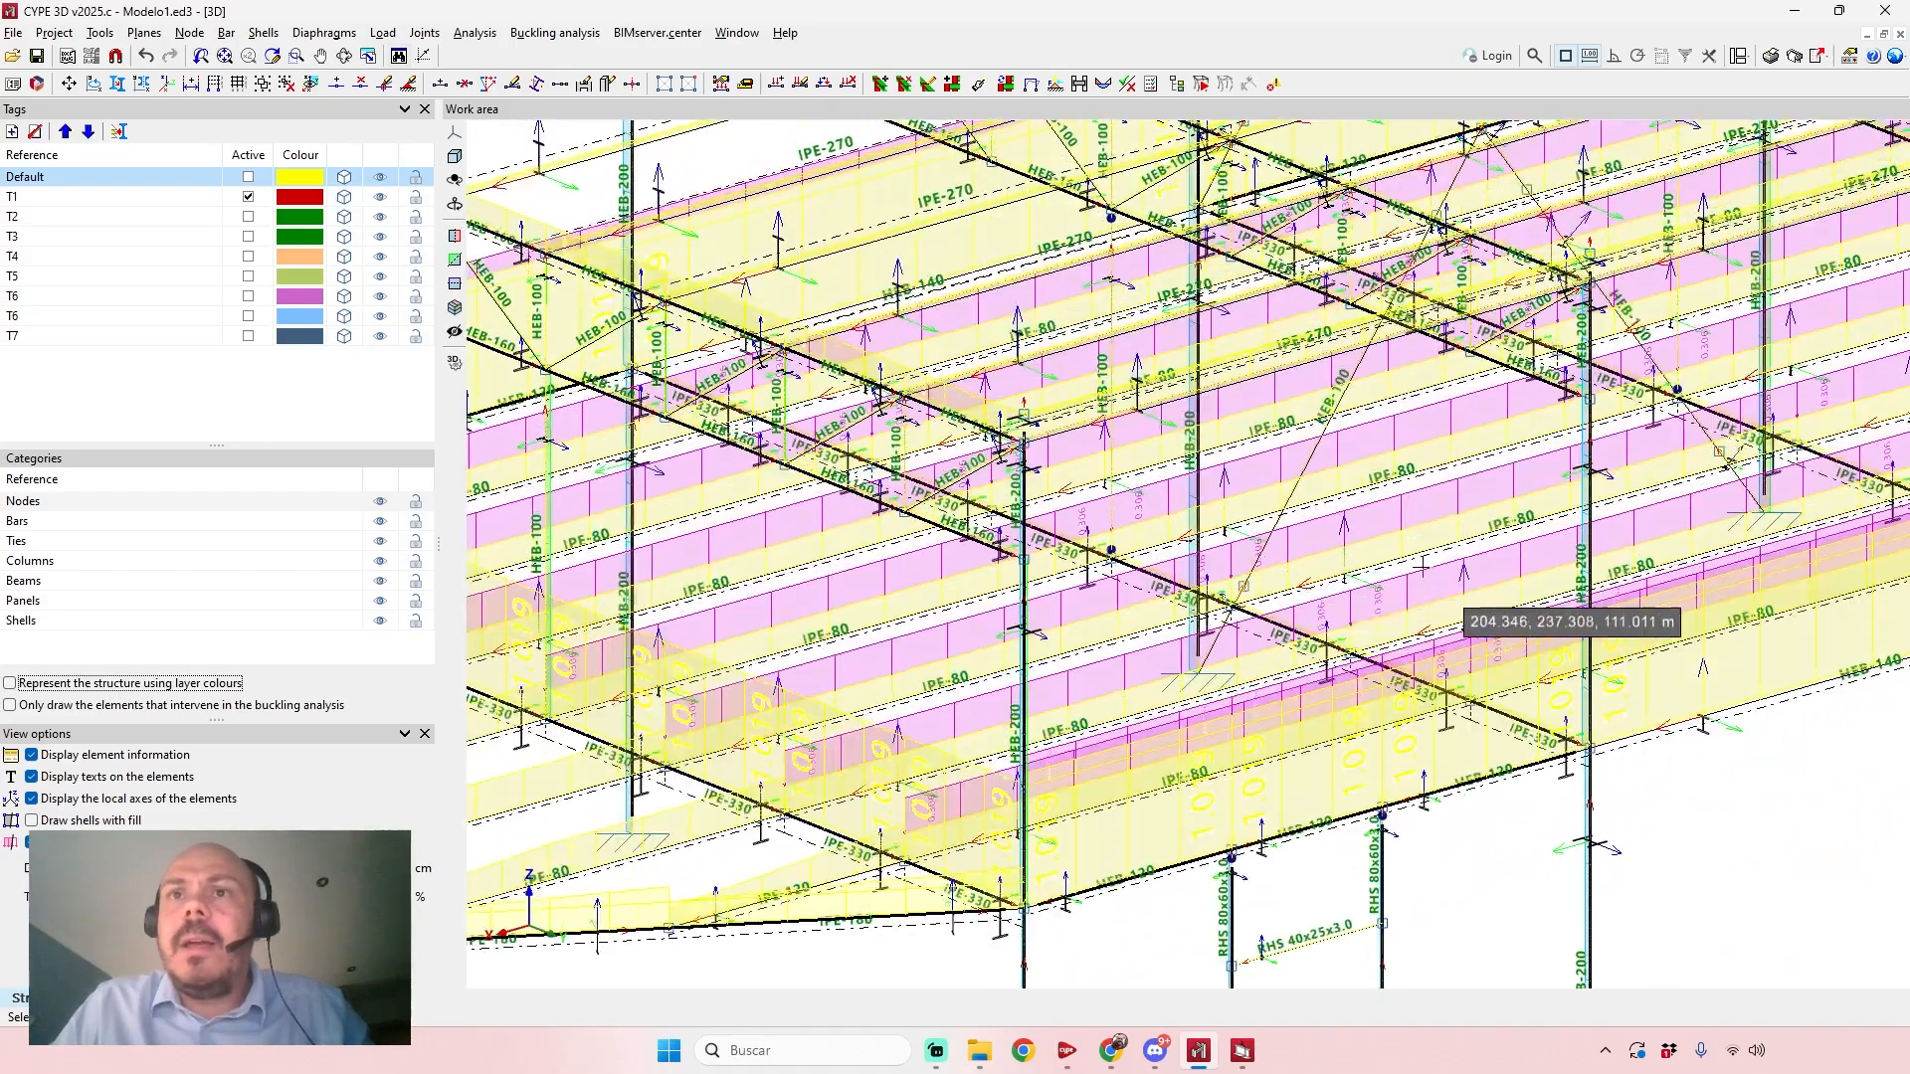
scroll(1162, 701, "up", 2)
middle_click_drag(1162, 701, 1143, 761)
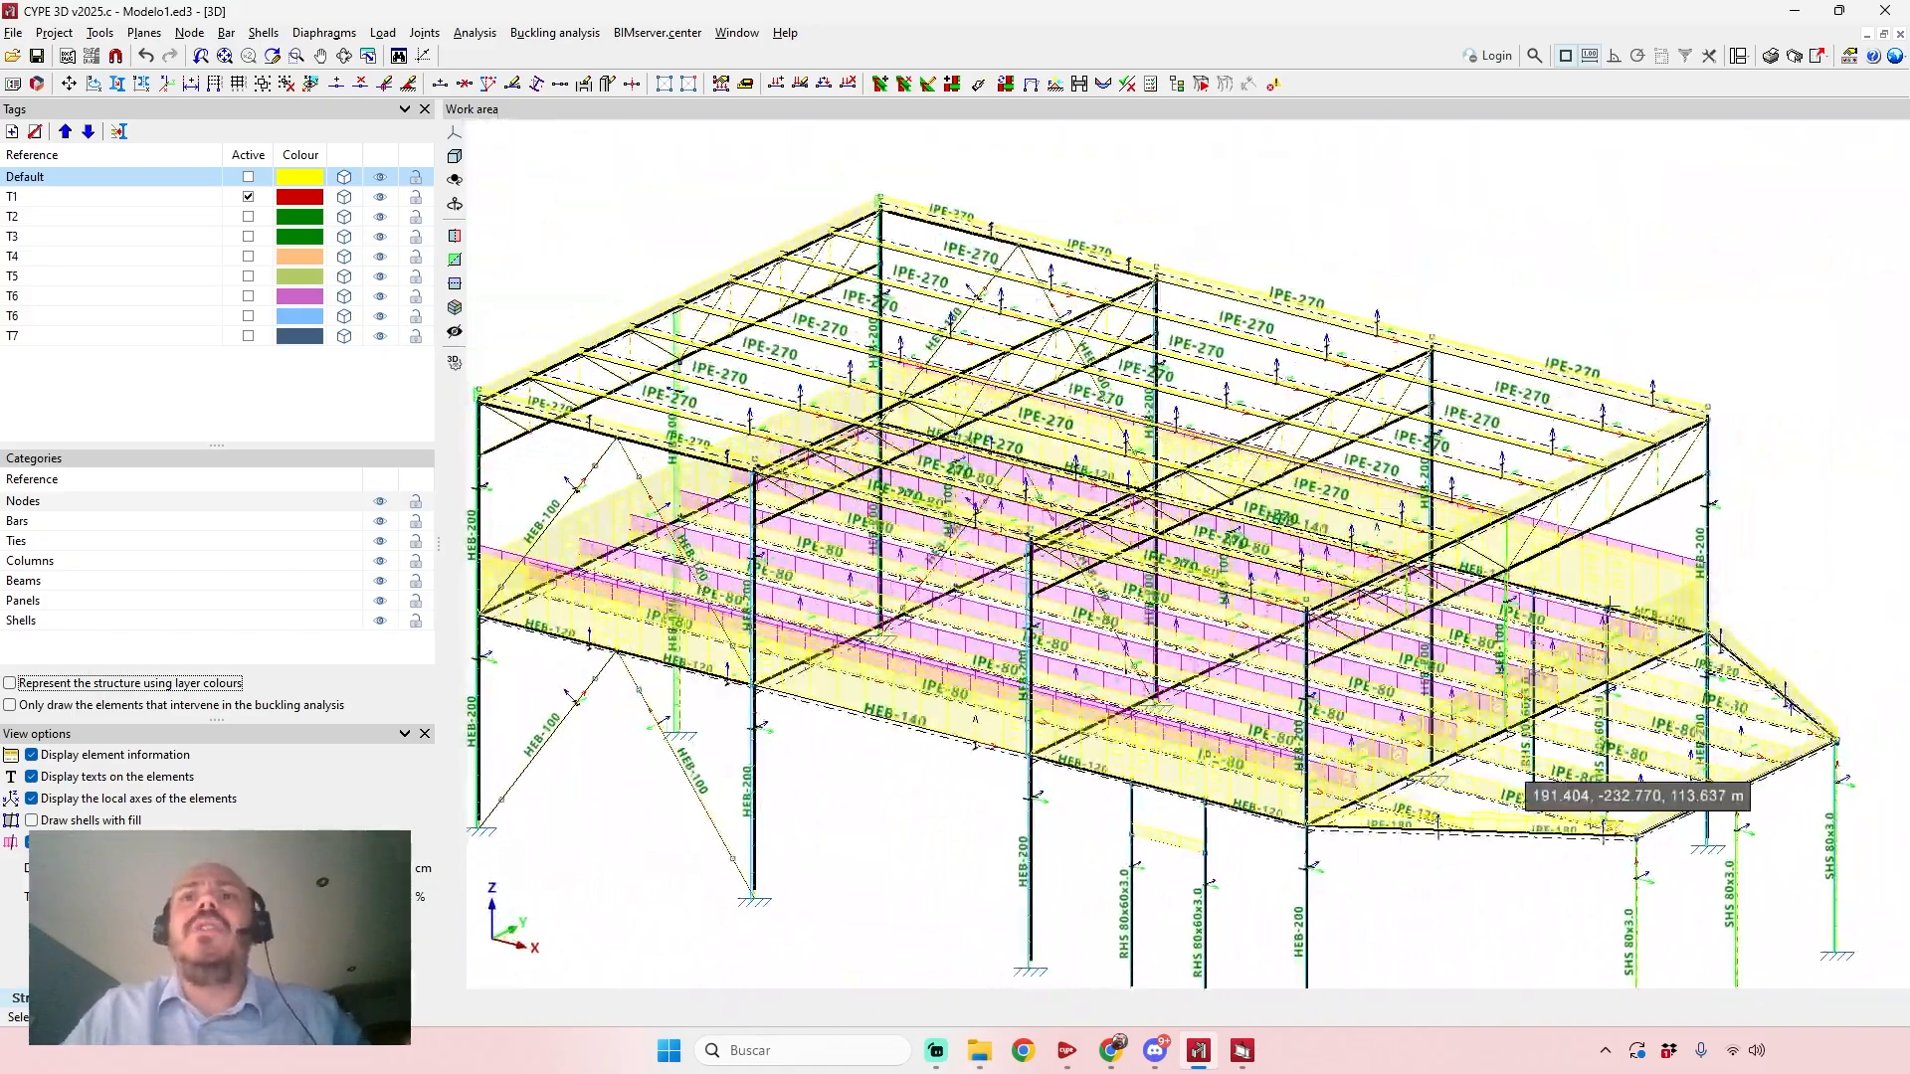
middle_click_drag(1122, 250, 1208, 218)
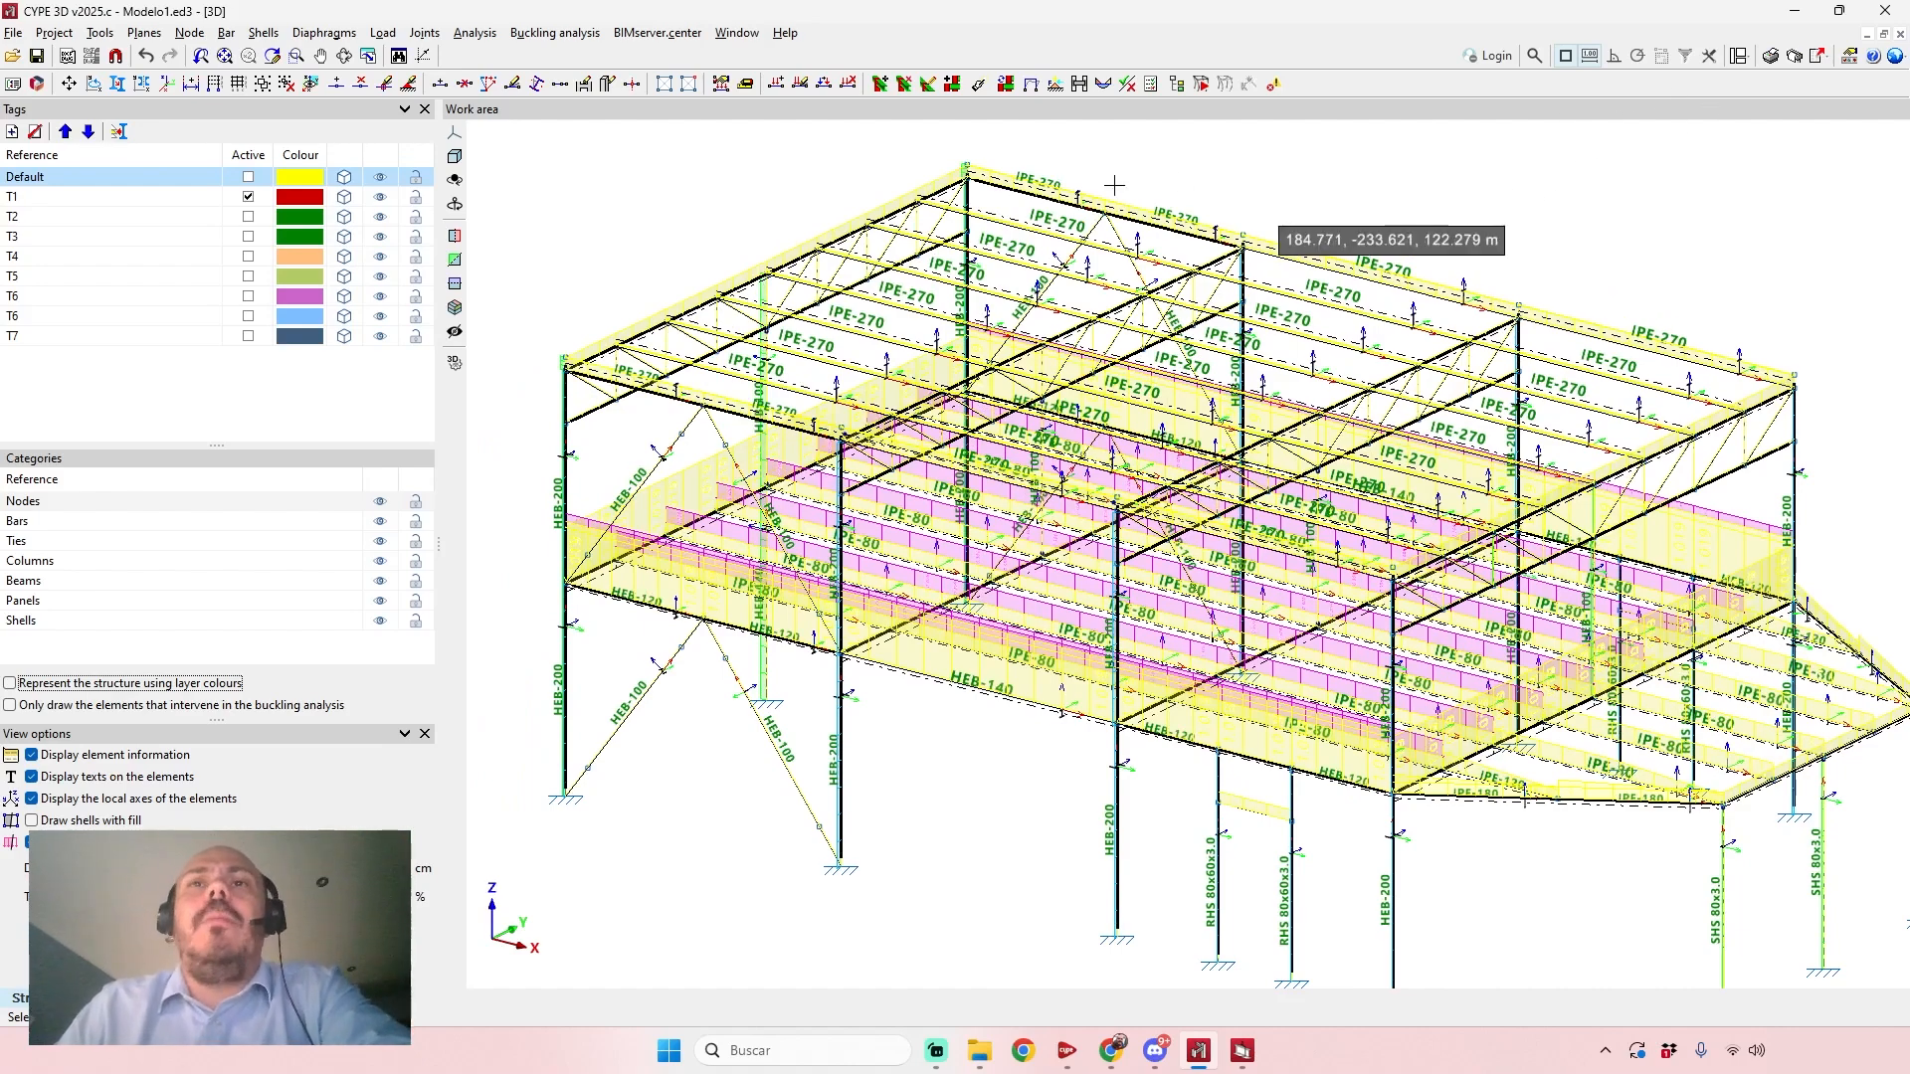
scroll(961, 833, "up", 4)
mouse_move(1004, 681)
middle_mouse_down("shift")
mouse_move(1002, 639)
mouse_move(989, 669)
mouse_move(955, 633)
mouse_move(982, 689)
middle_mouse_up("shift")
scroll(989, 670, "down", 2)
middle_click_drag(983, 690, 962, 680)
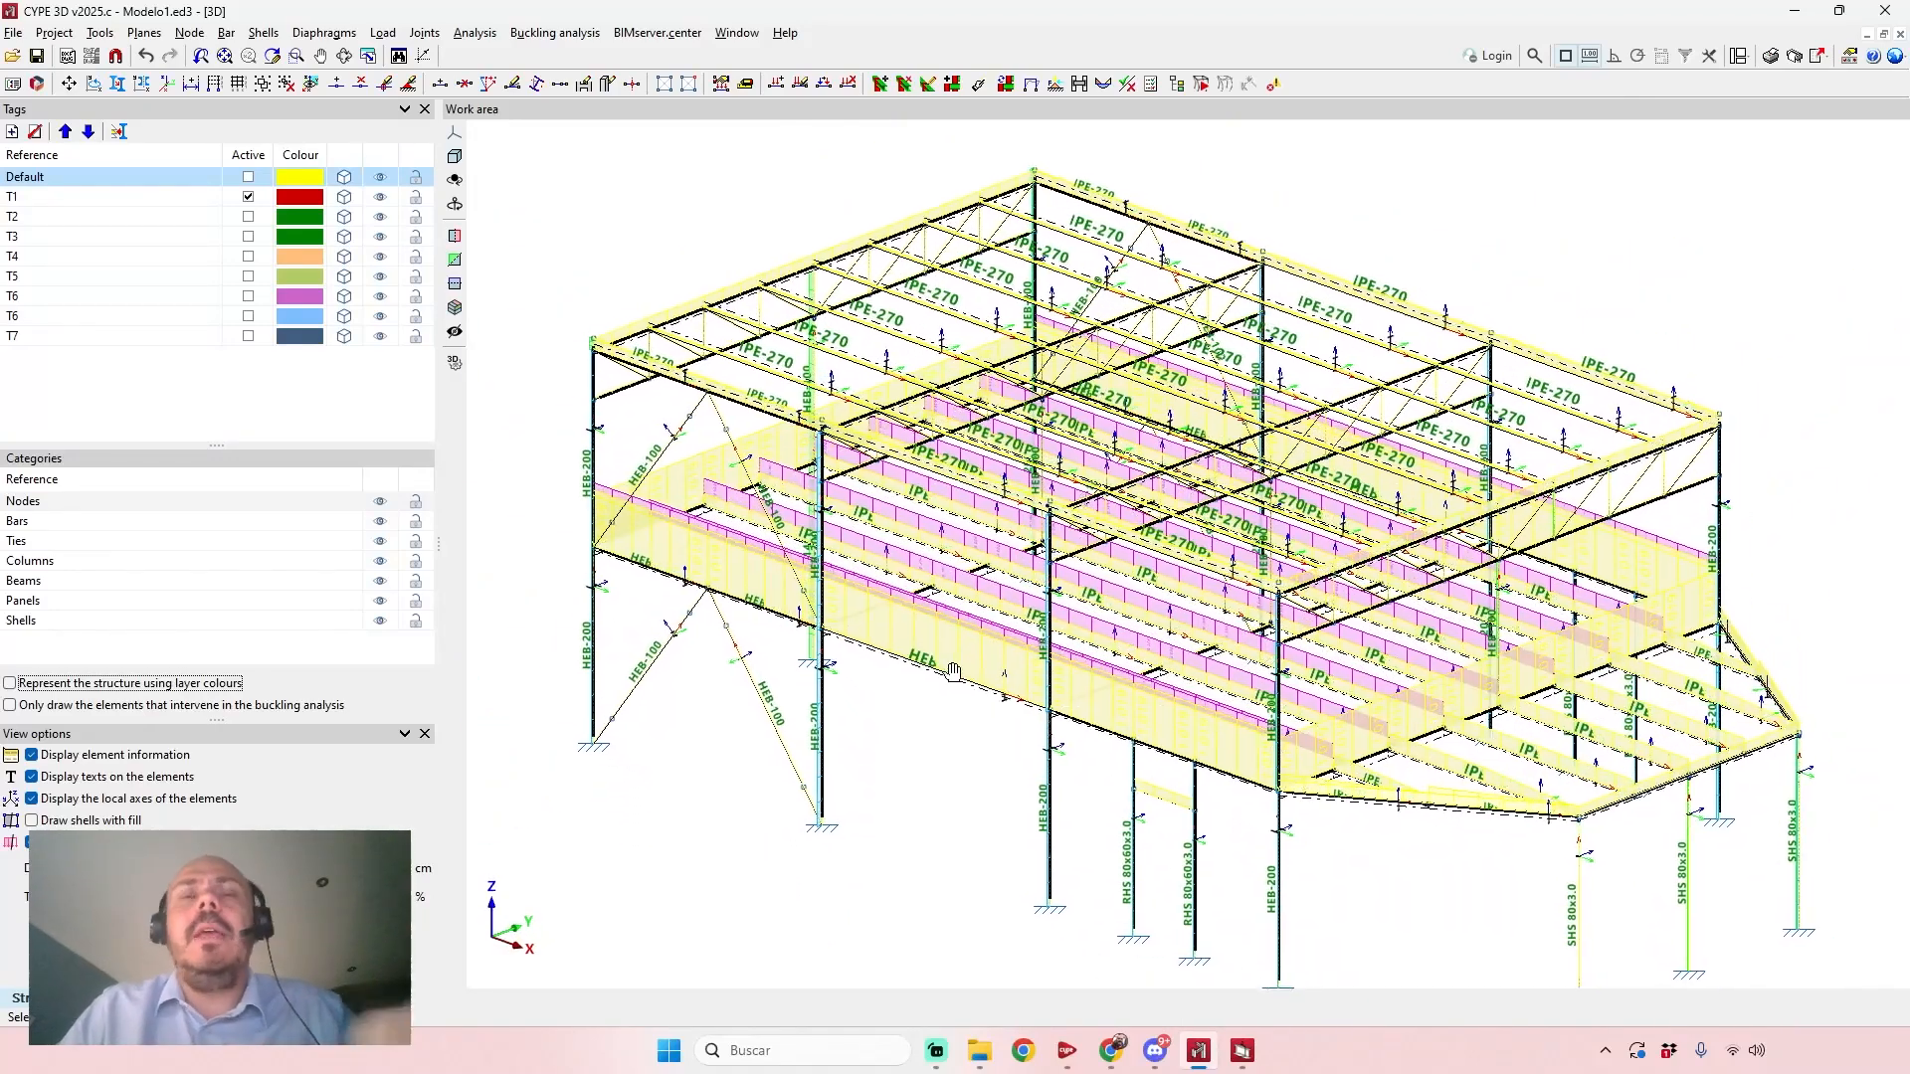
left_click(410, 87)
left_click(360, 86)
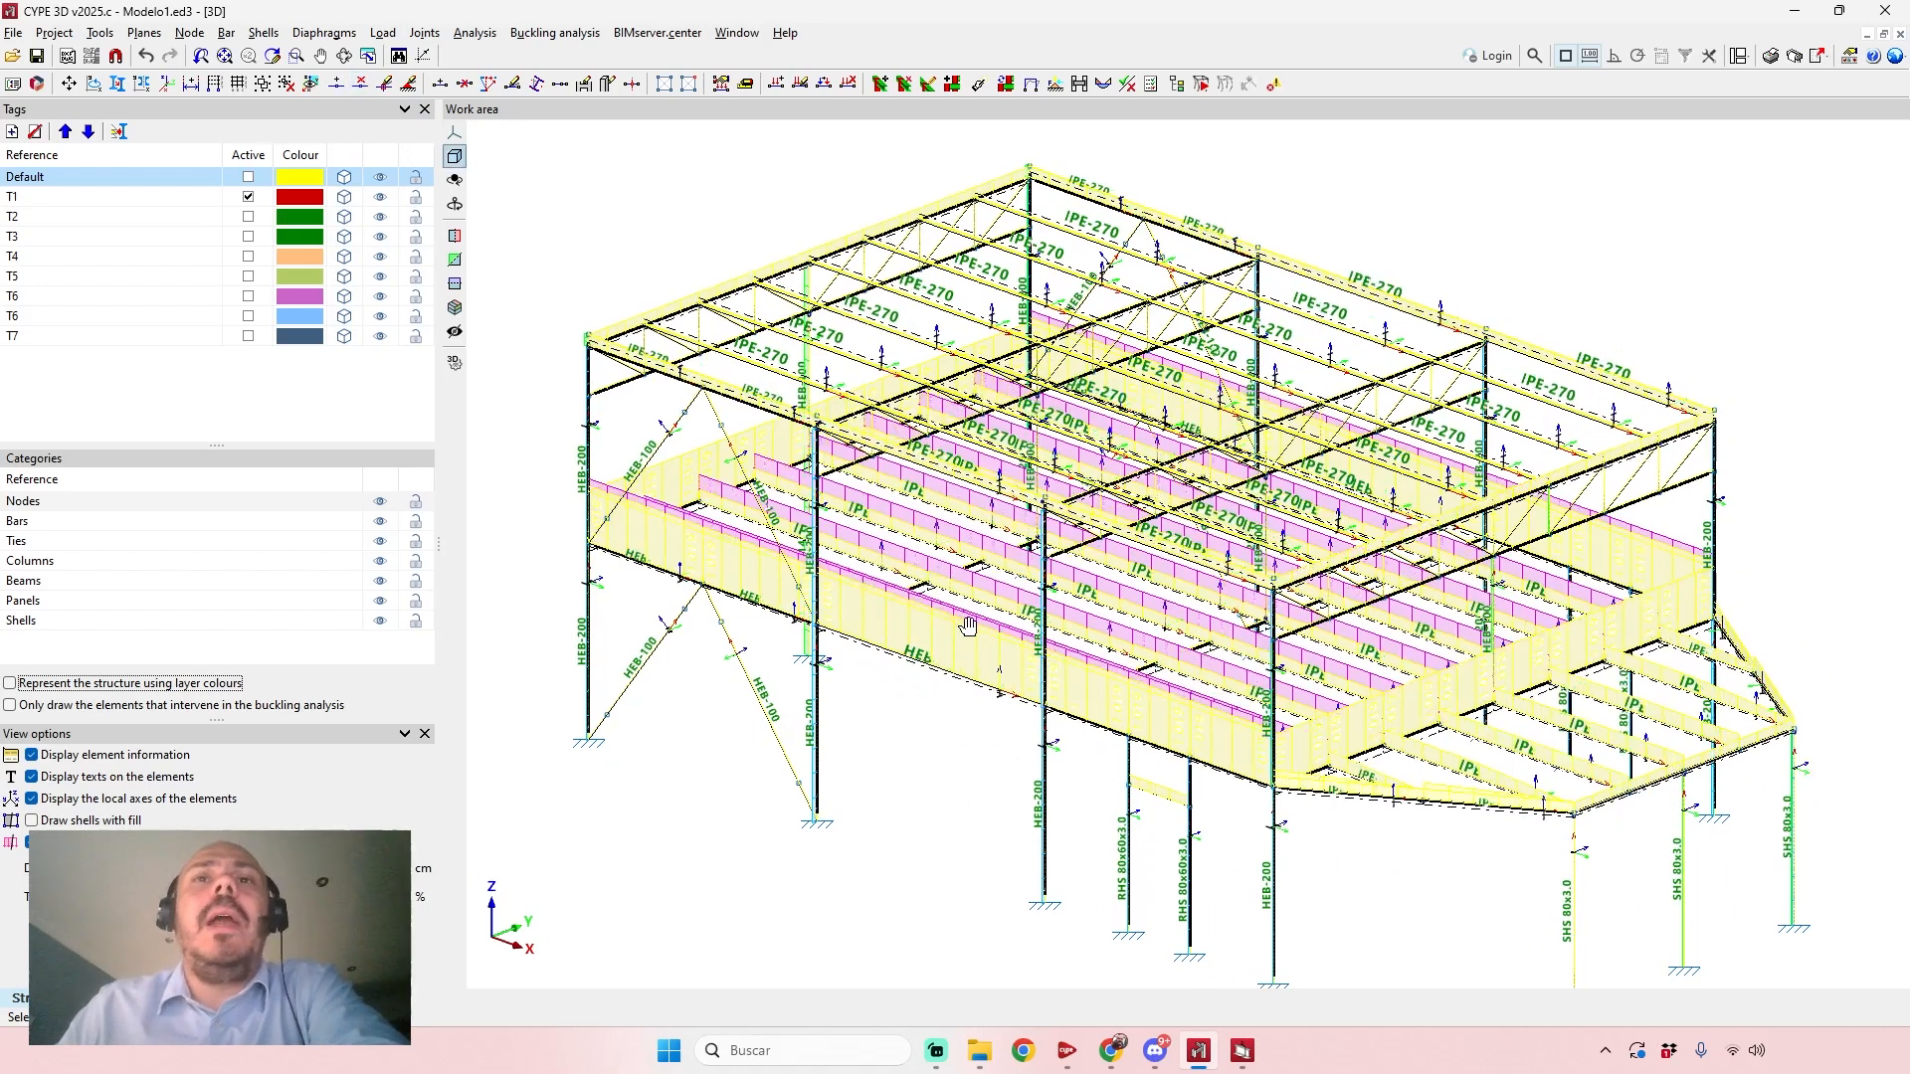
middle_click_drag(906, 641, 846, 629)
Run the stress and strain calculation without dimensioning sections, with bar checks on and the design of connections turned off.
left_click(476, 33)
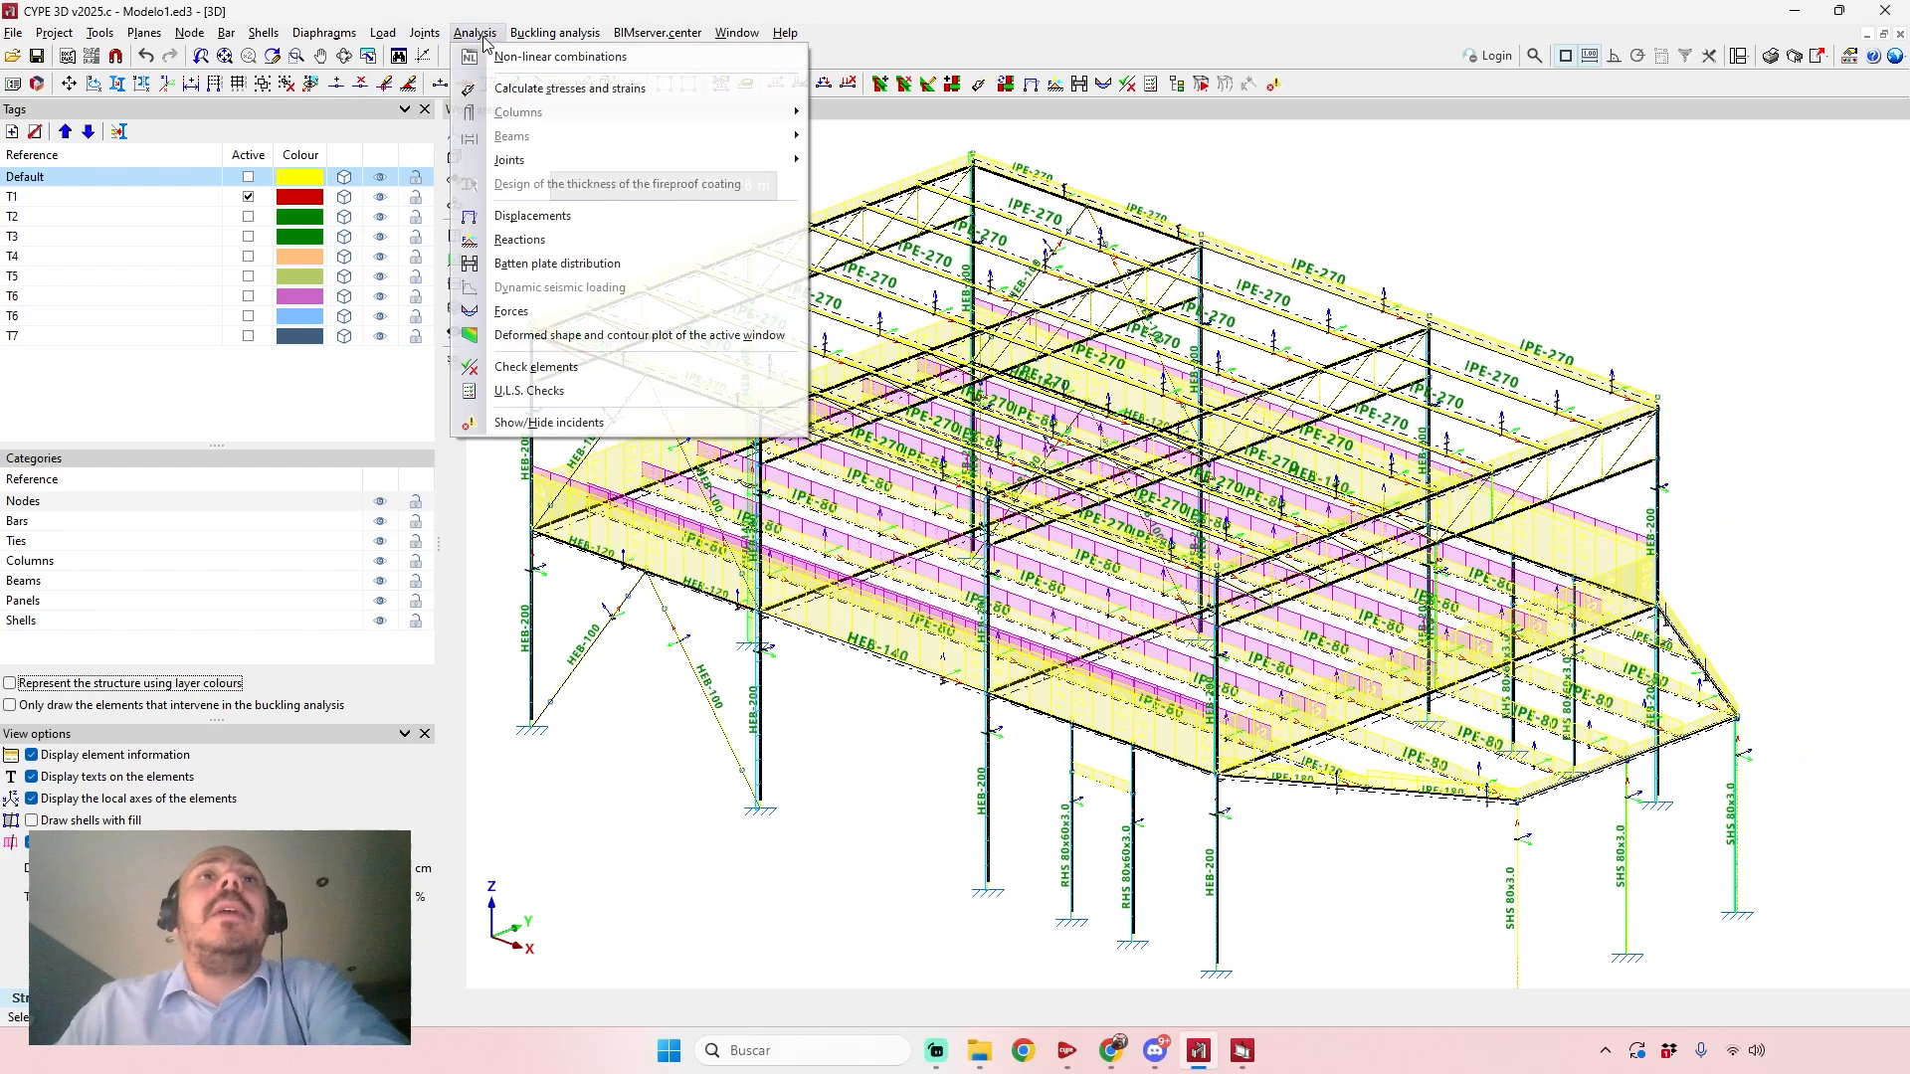
left_click(509, 90)
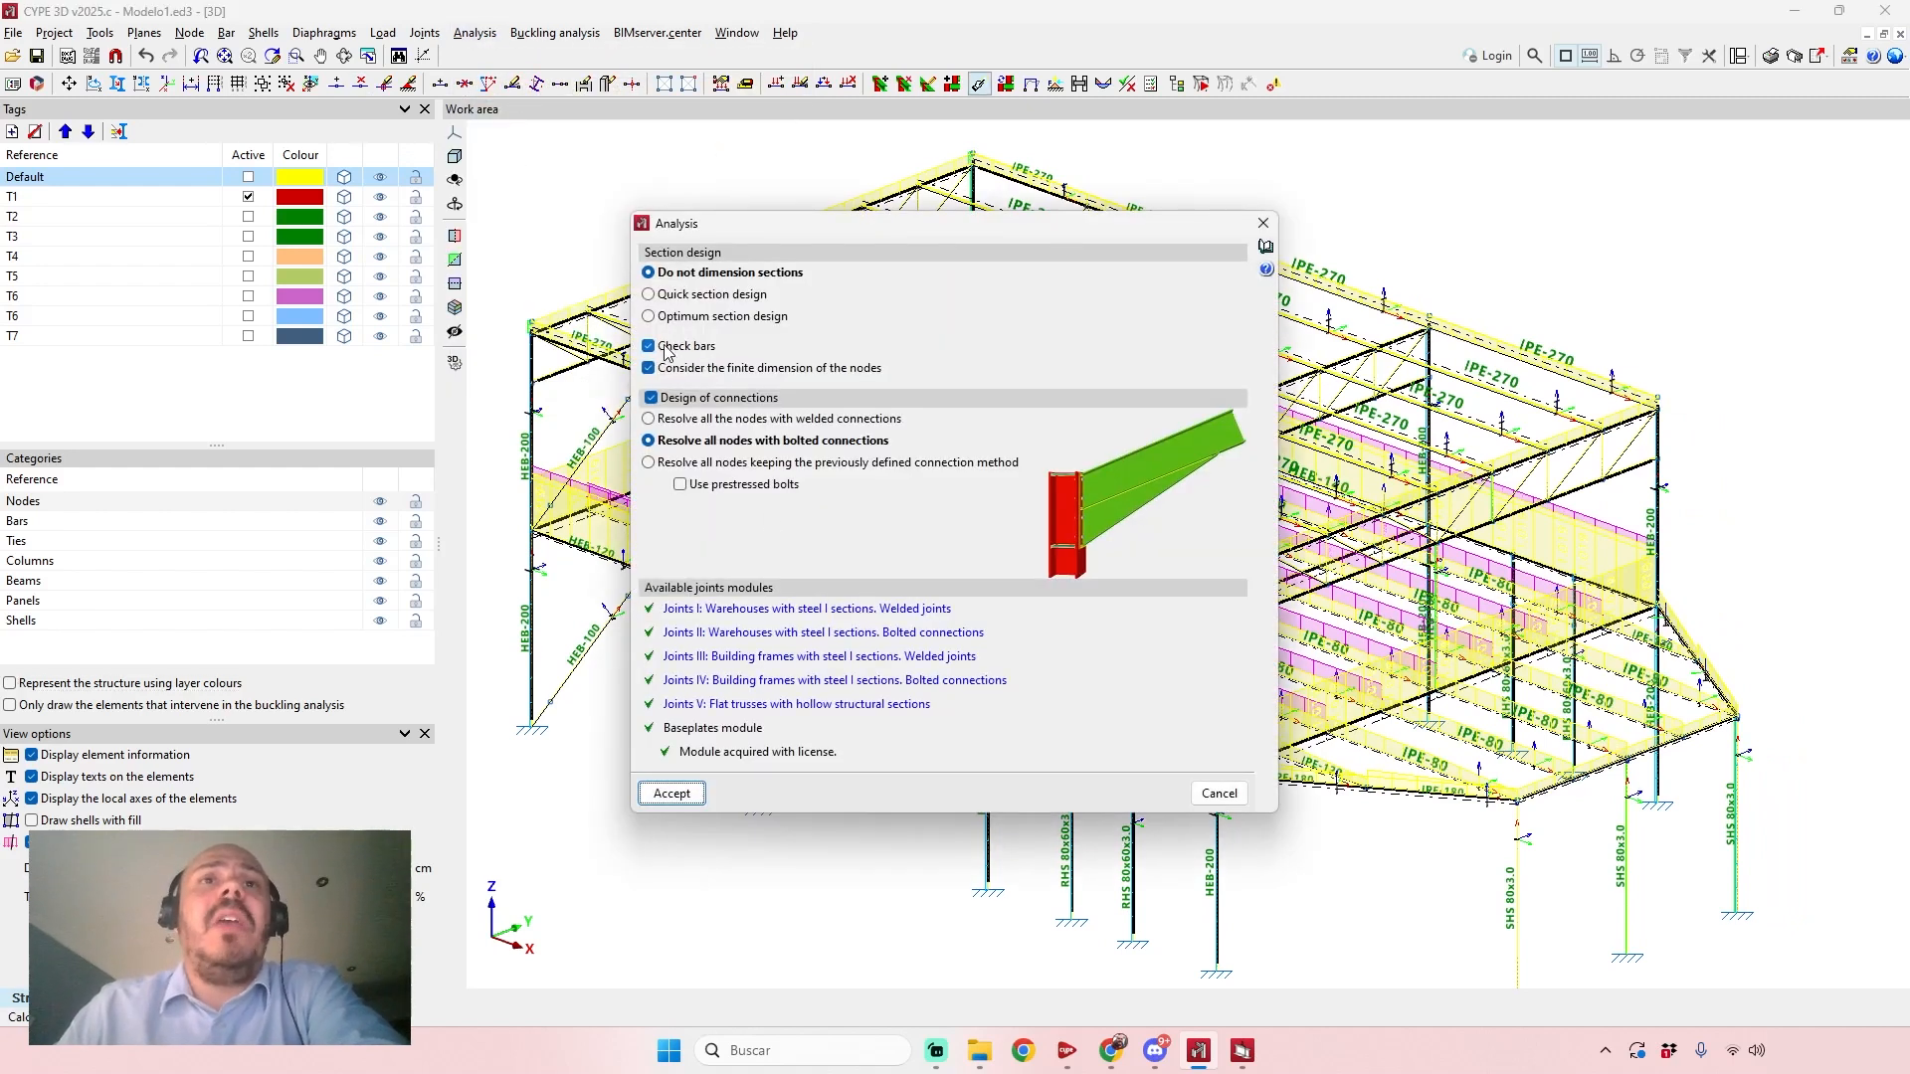
left_click(677, 398)
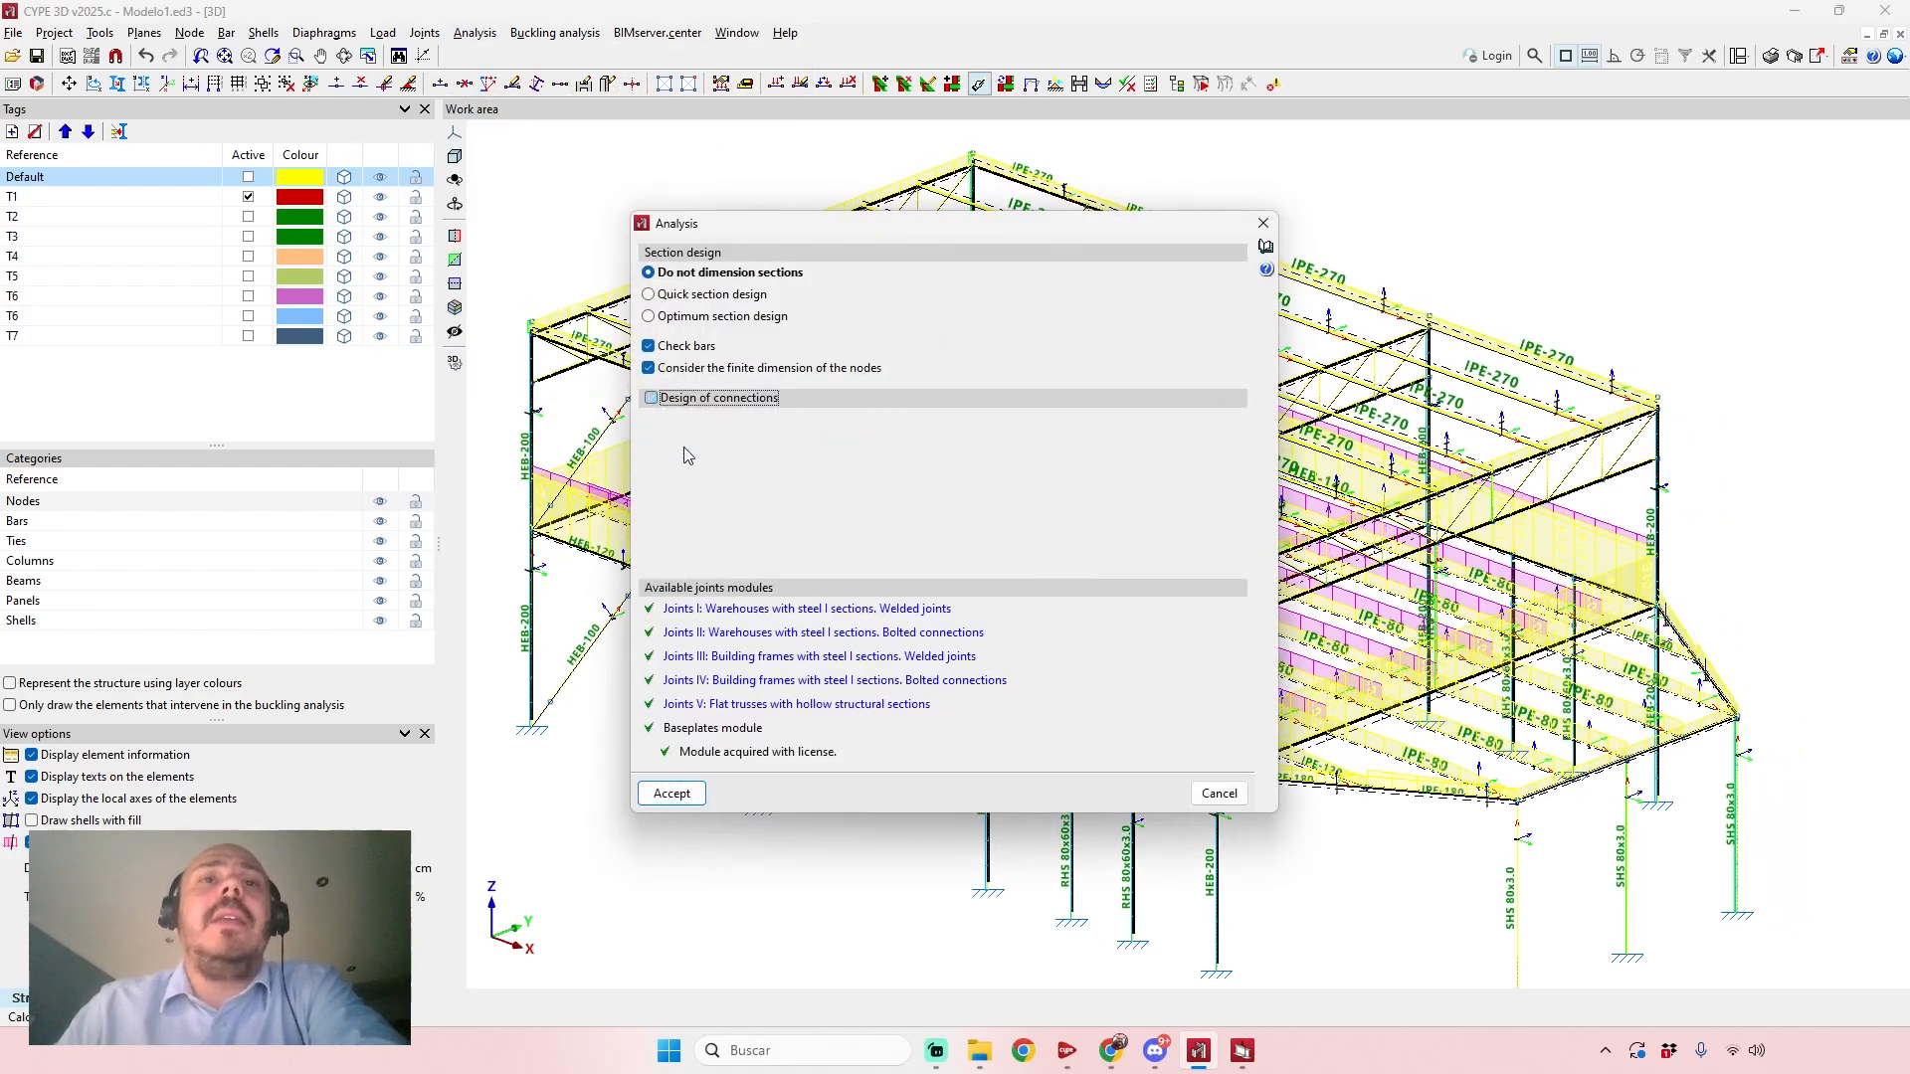
left_click(673, 793)
left_click(732, 610)
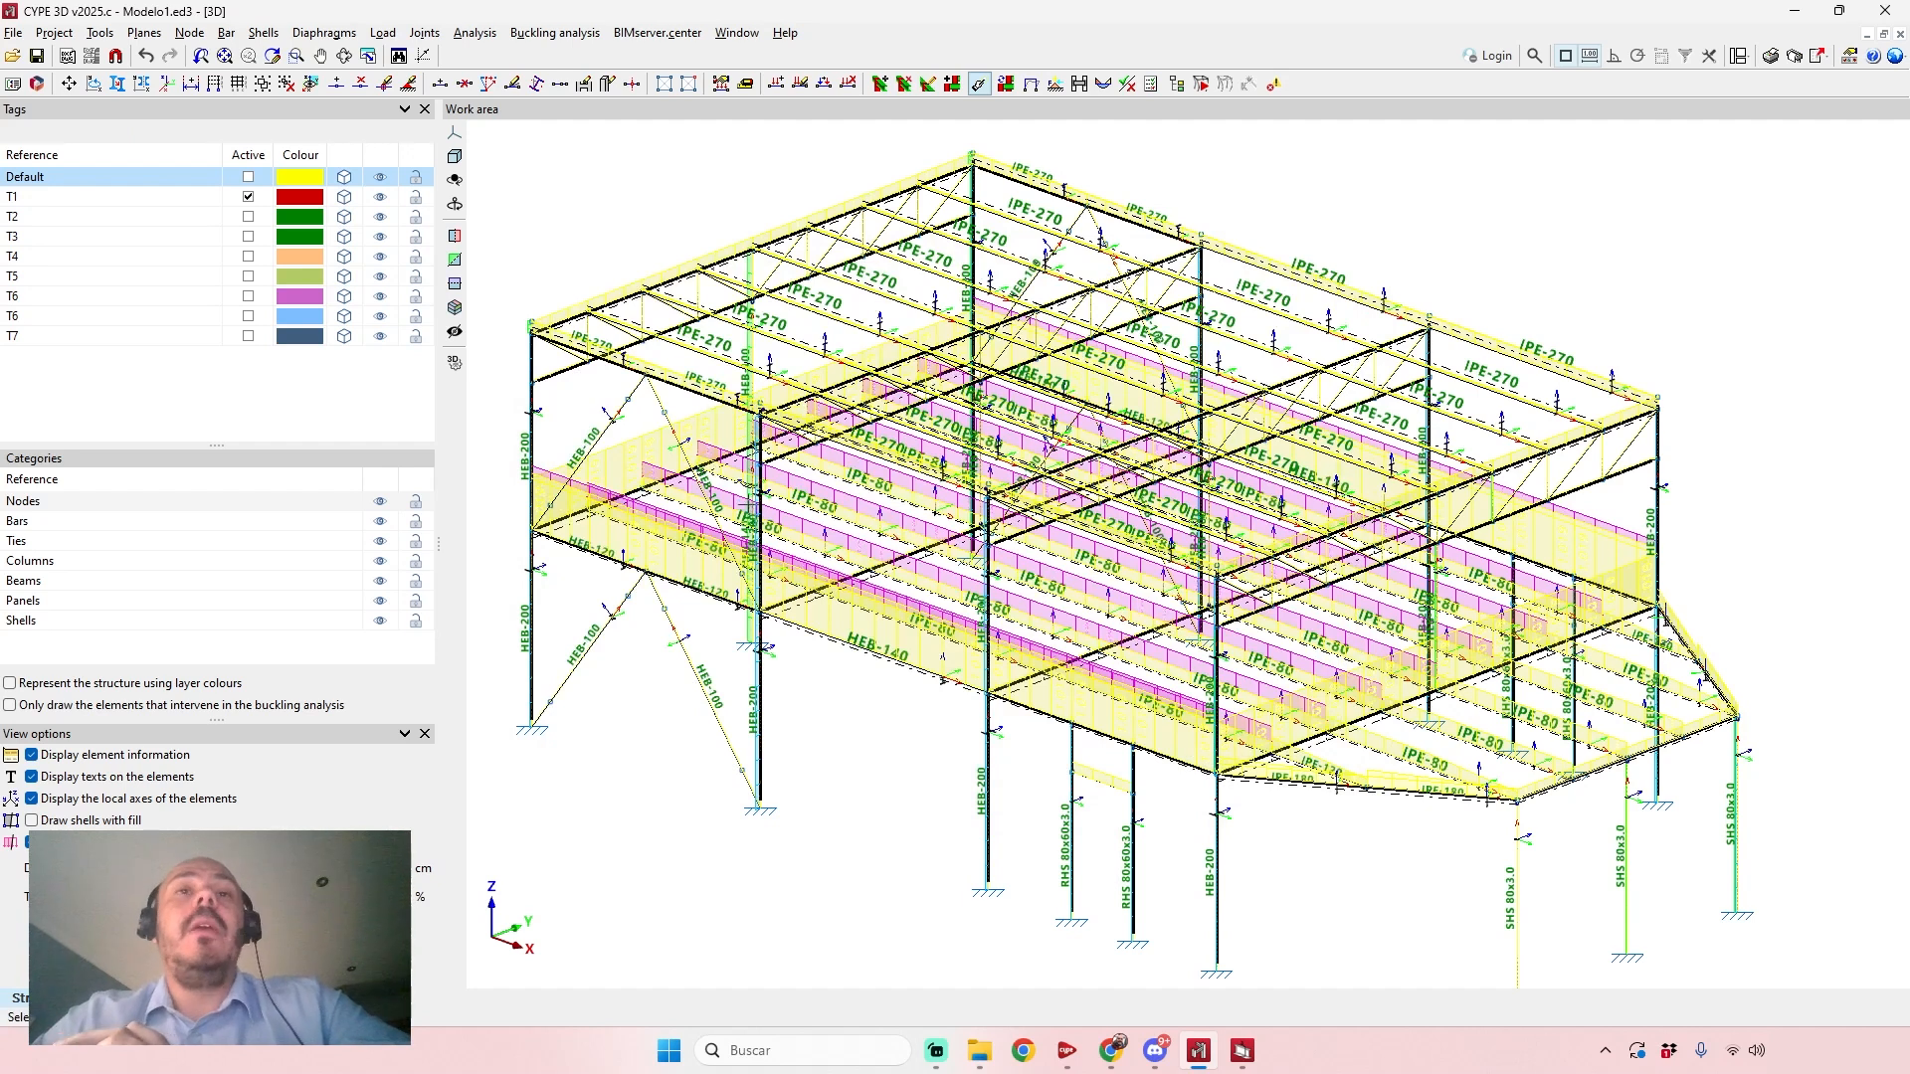
scroll(1154, 658, "down", 3)
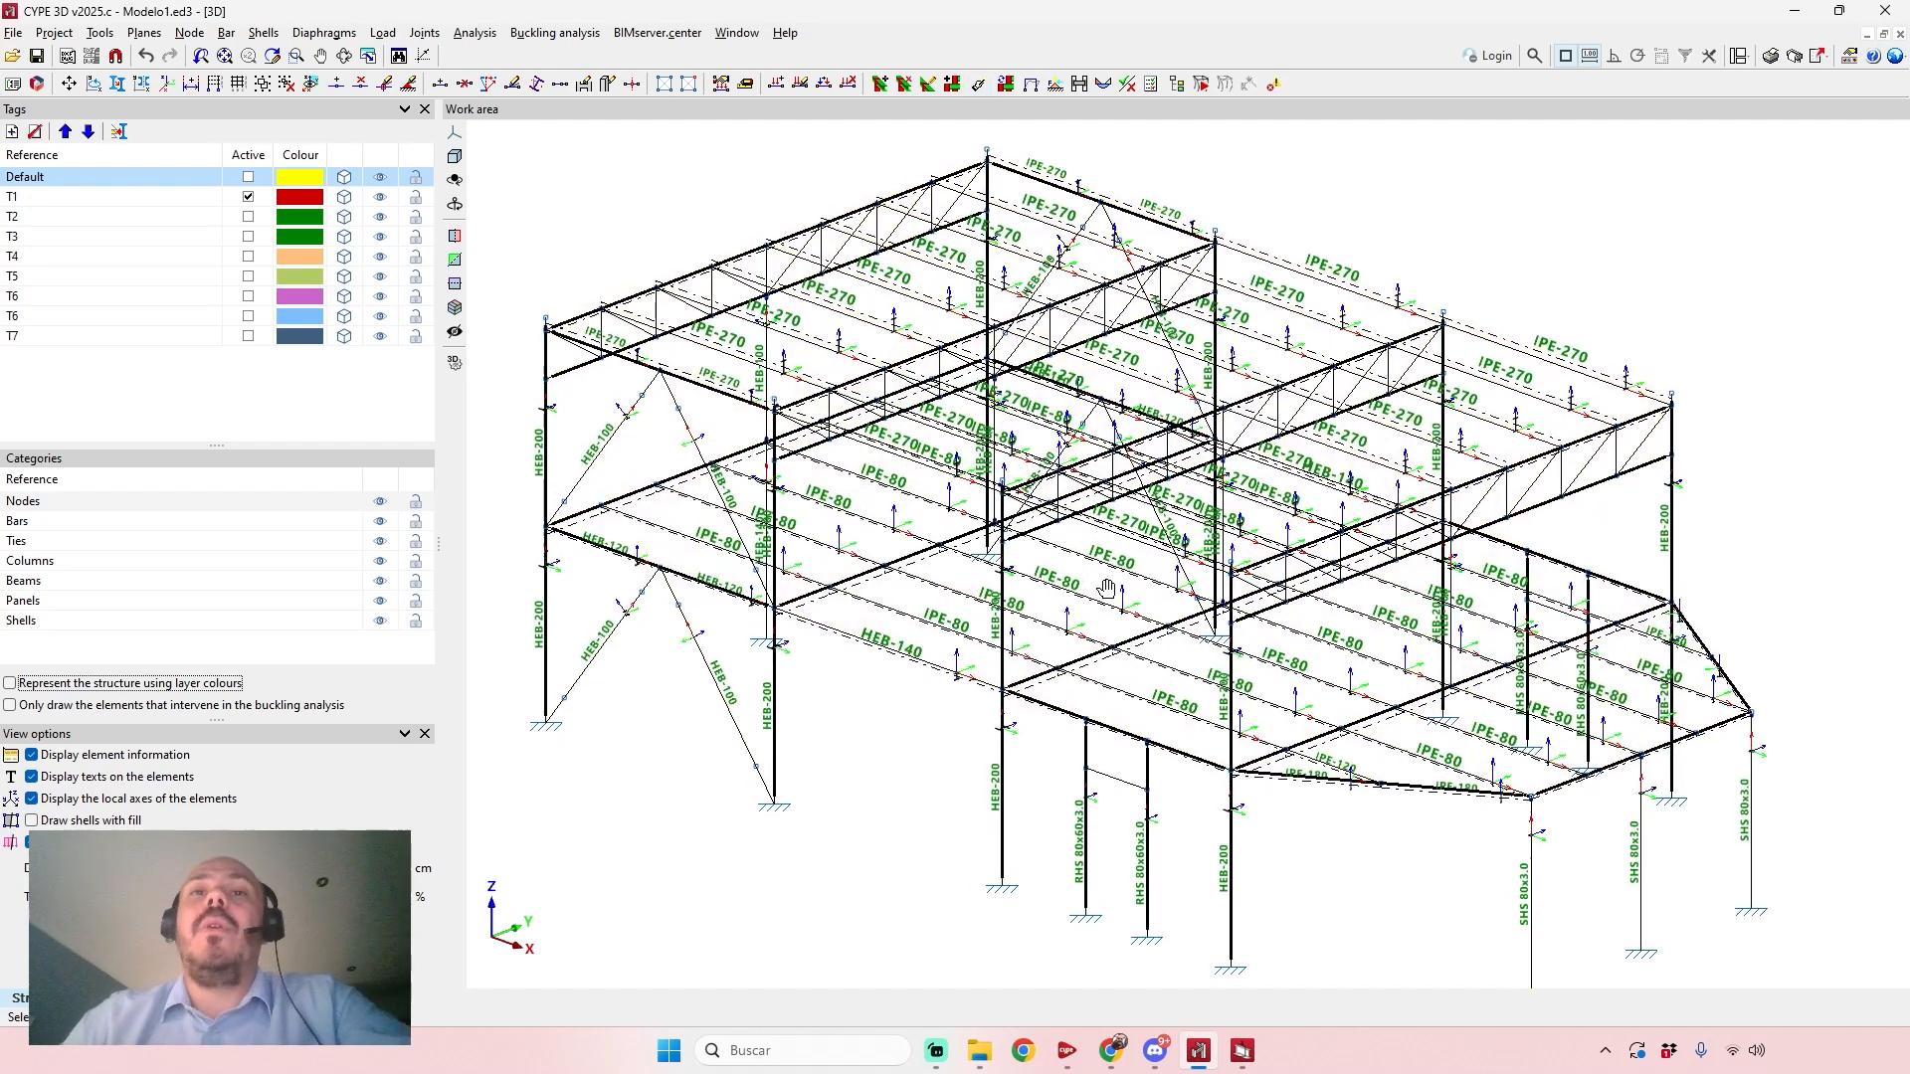
Check all structural elements, accepting the default buckling, moment coefficient and lateral buckling parameters.
left_click(475, 33)
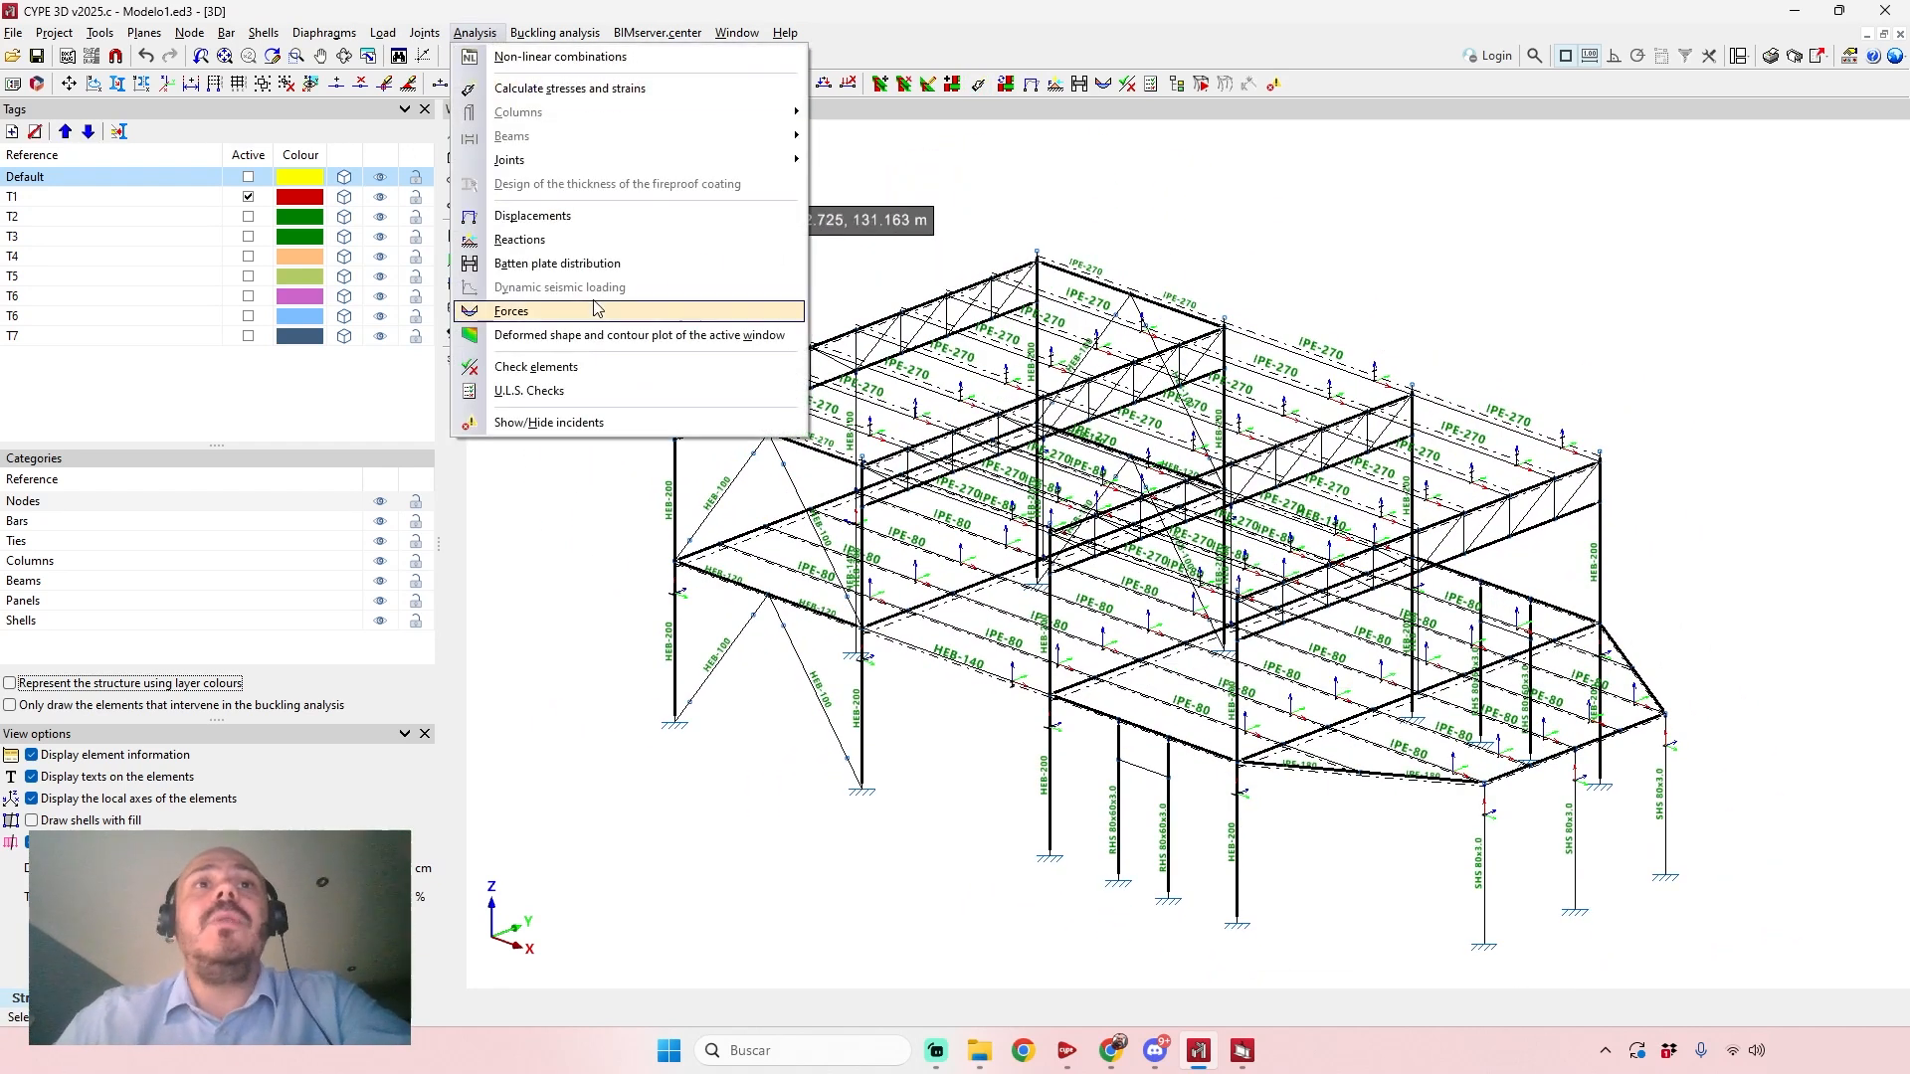
left_click(603, 366)
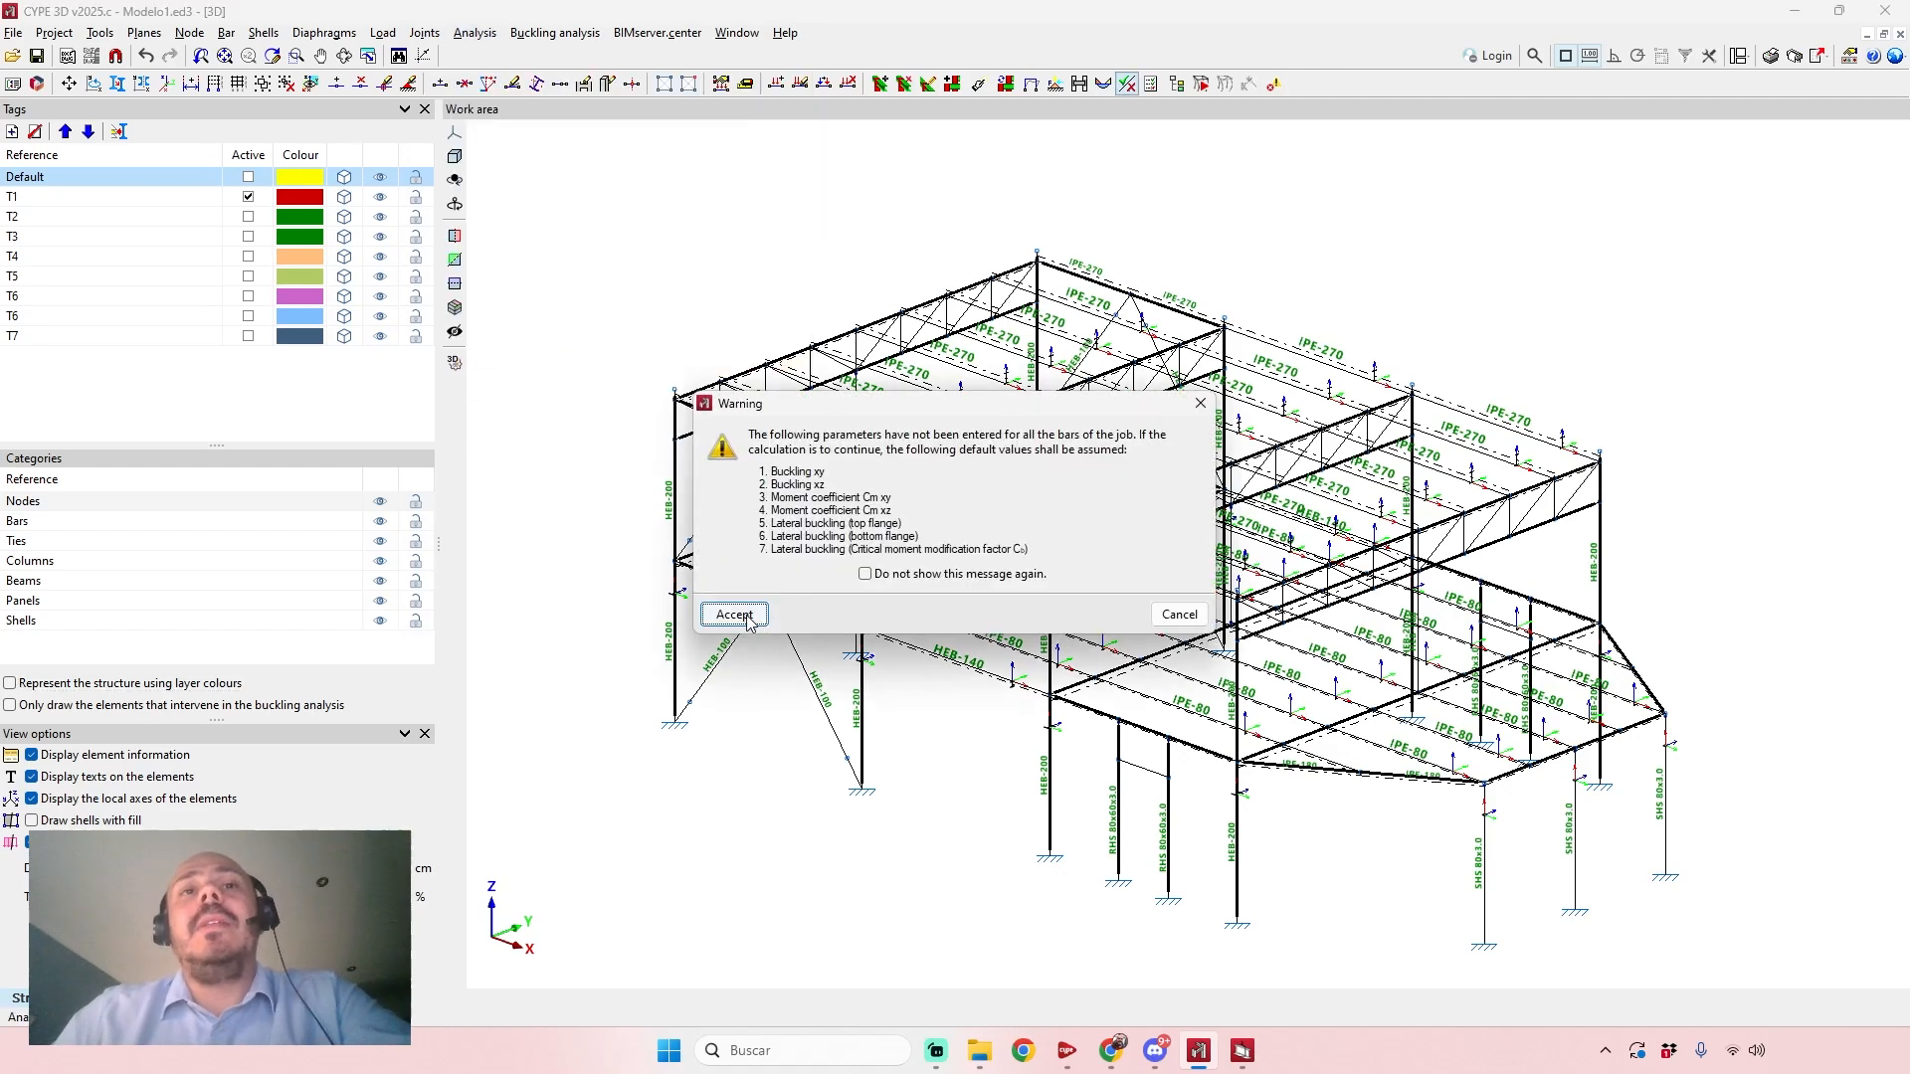
left_click(735, 614)
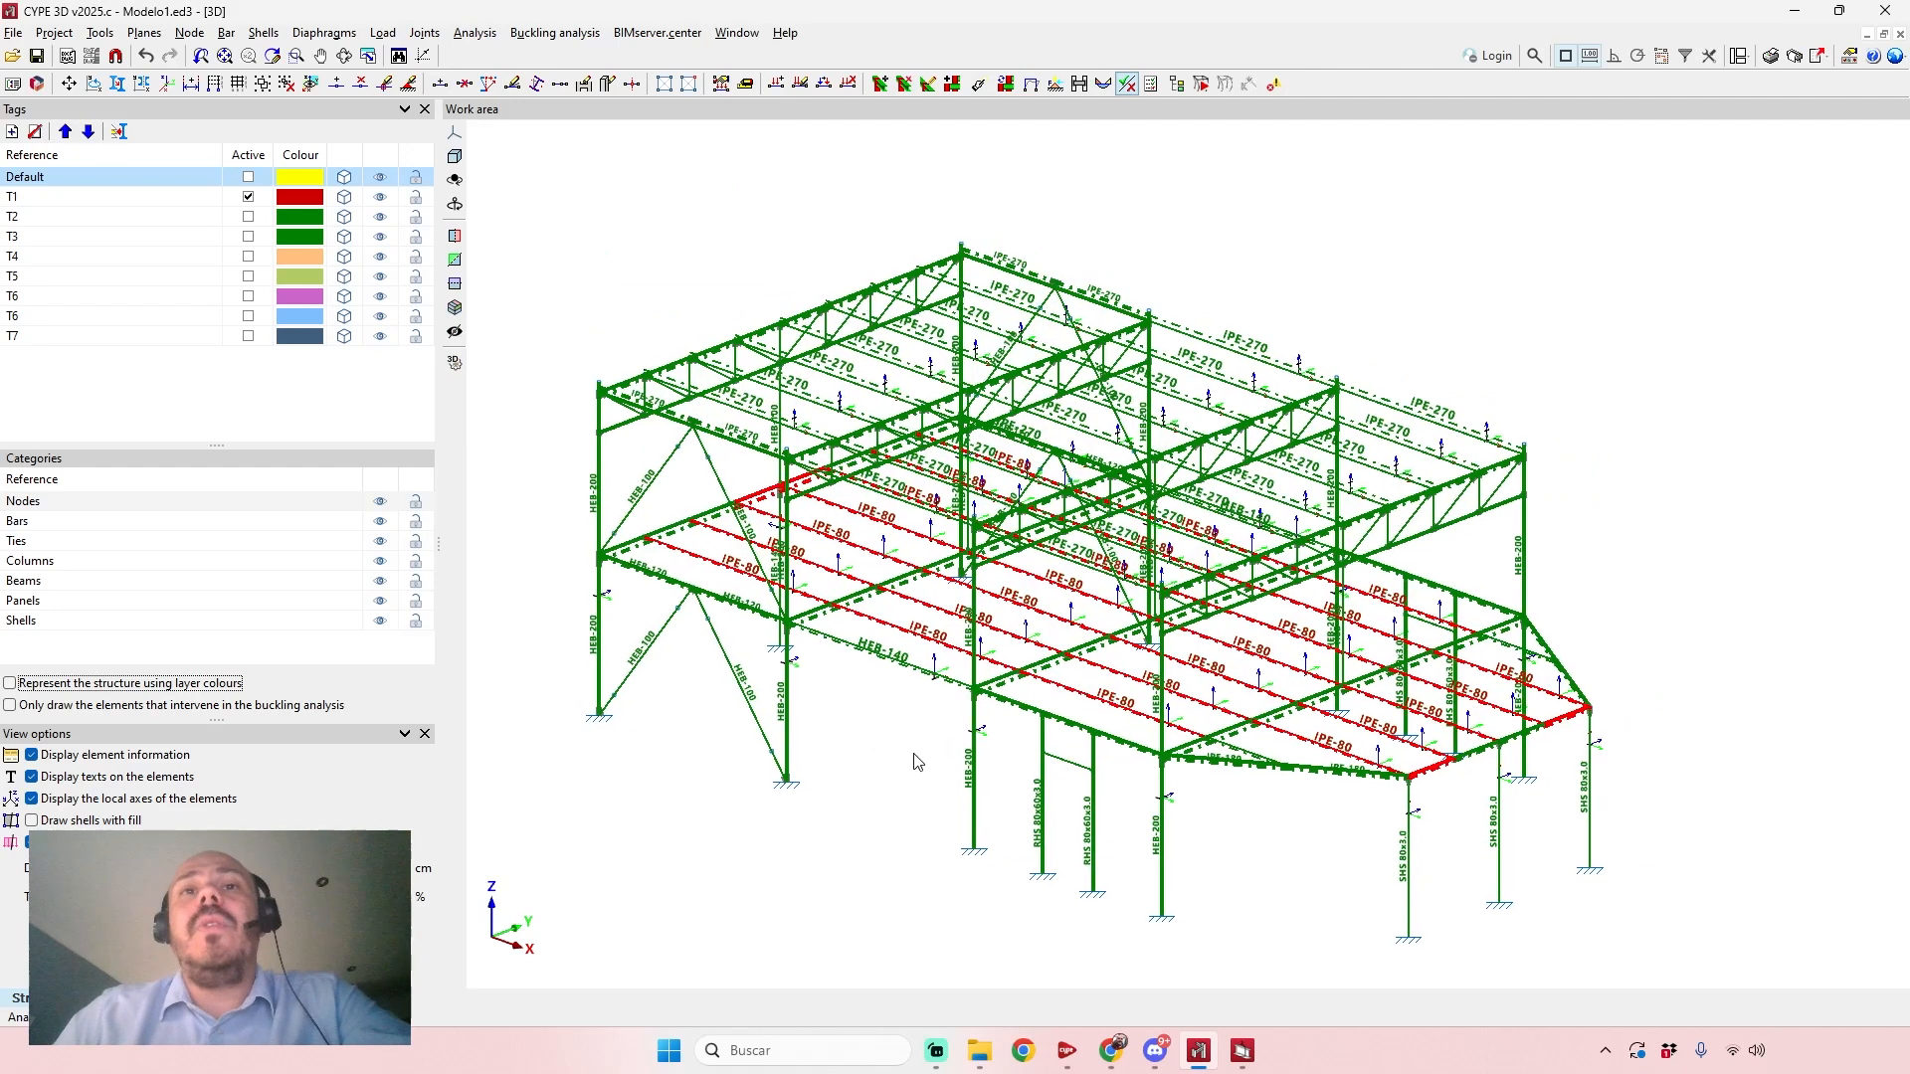
Review the code checks of the IPE section series for an IPE-80 floor beam beside the HEB-140, inspecting IPE-220, and cancel.
mouse_move(865, 667)
mouse_move(1103, 709)
scroll(907, 637, "up", 2)
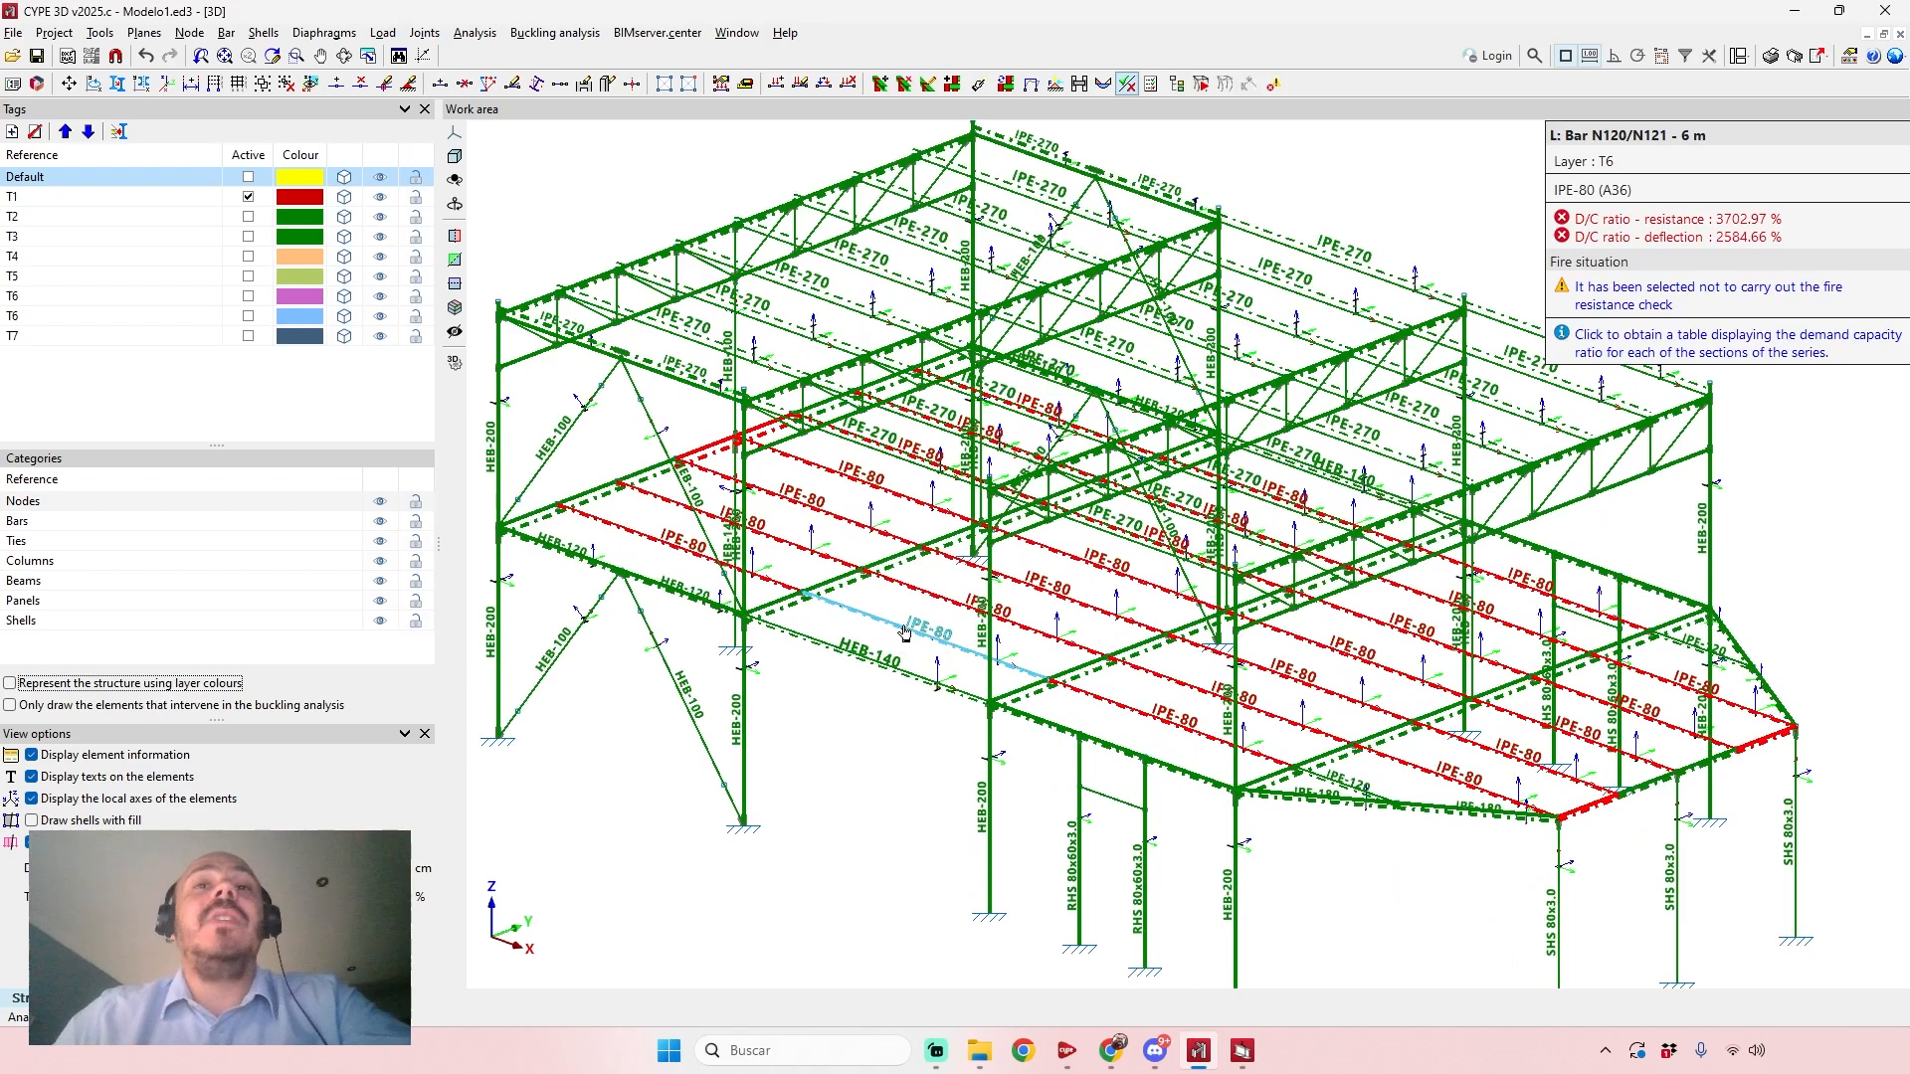
left_click(905, 632)
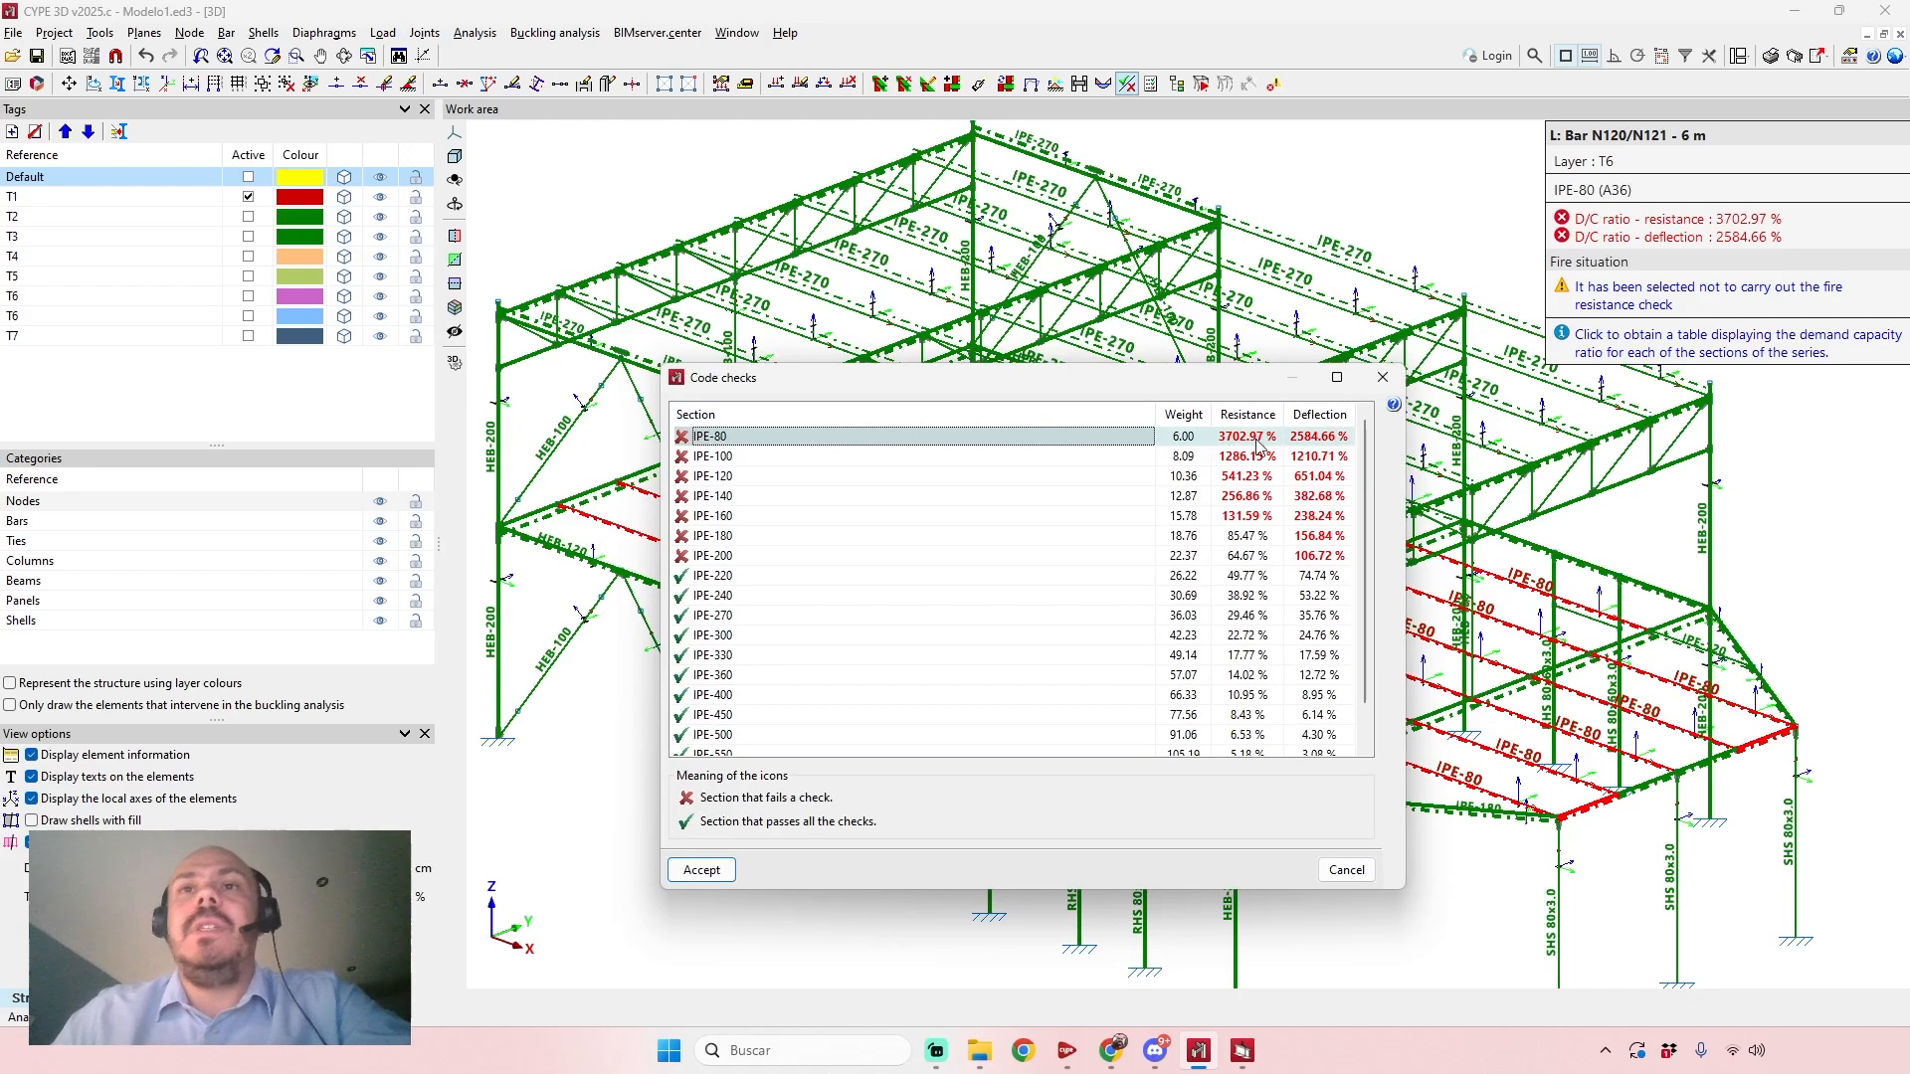
left_click(760, 577)
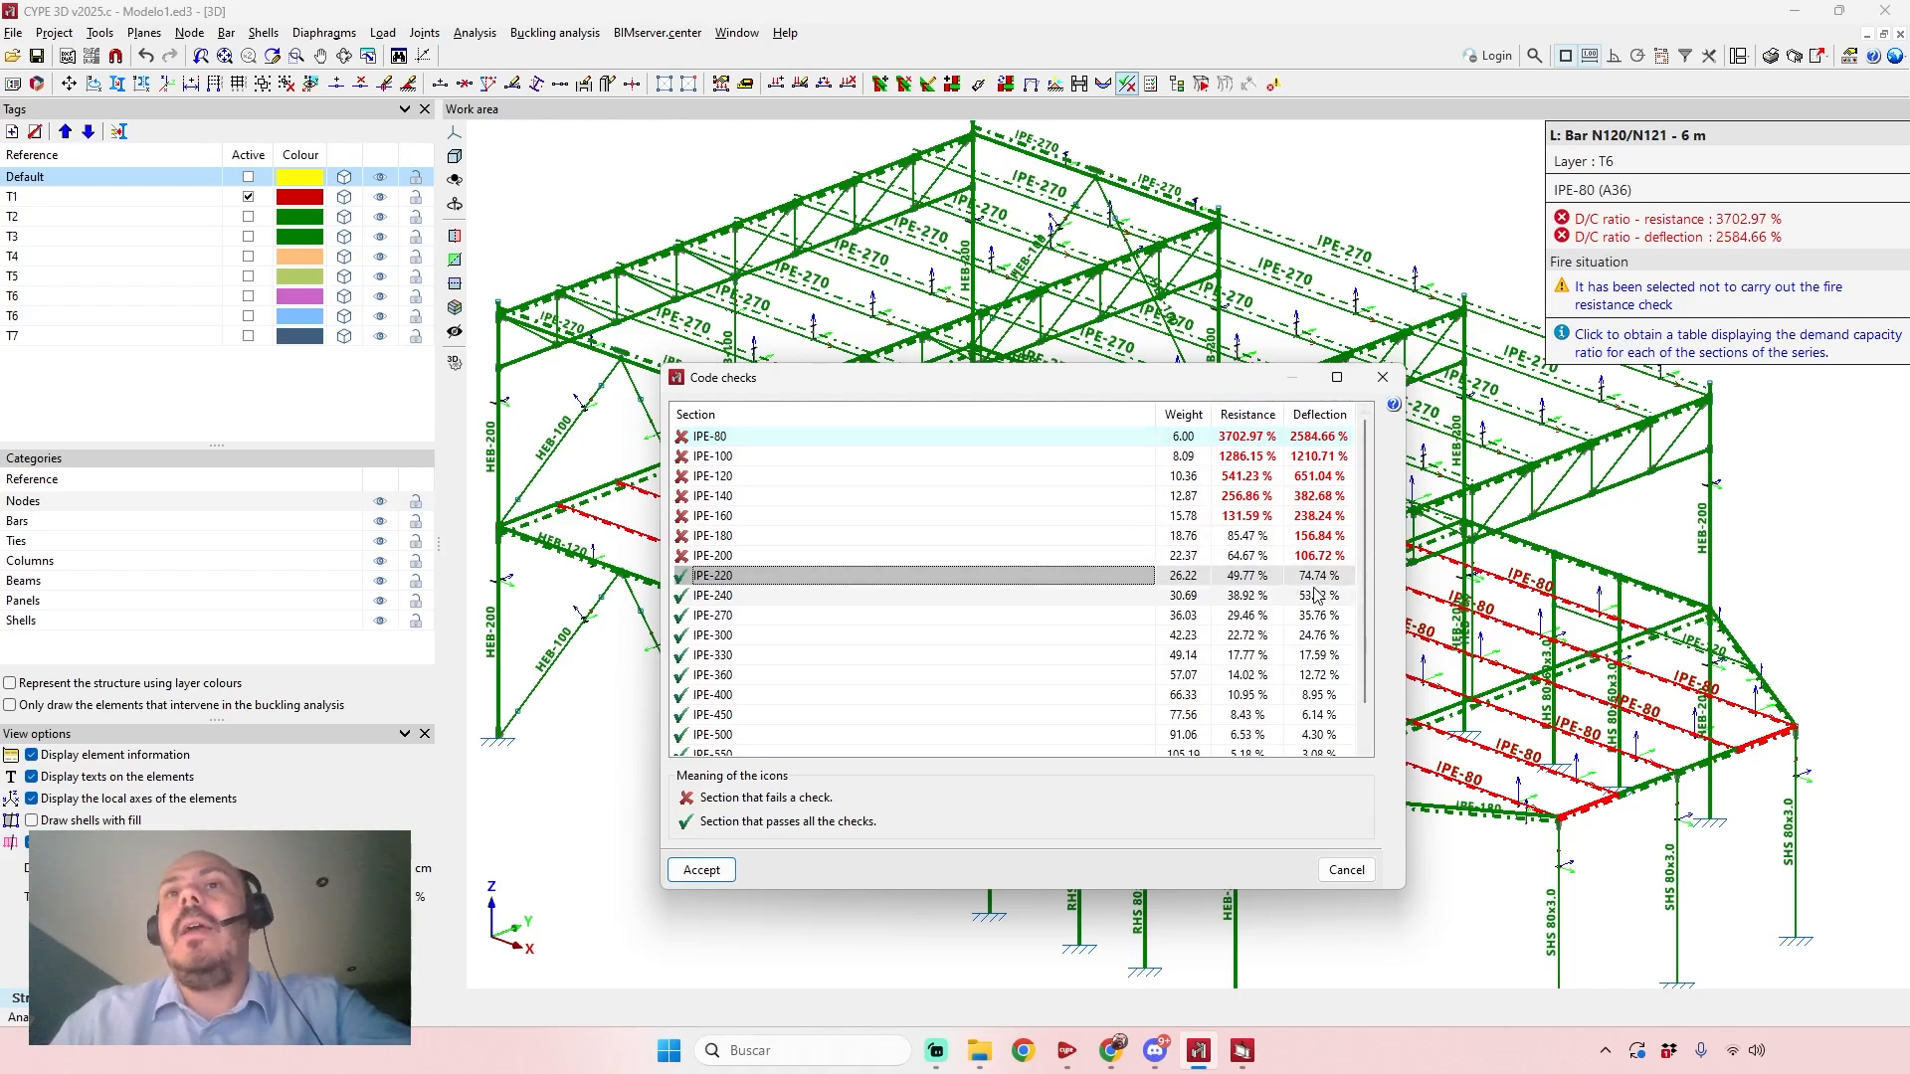
left_click(1347, 871)
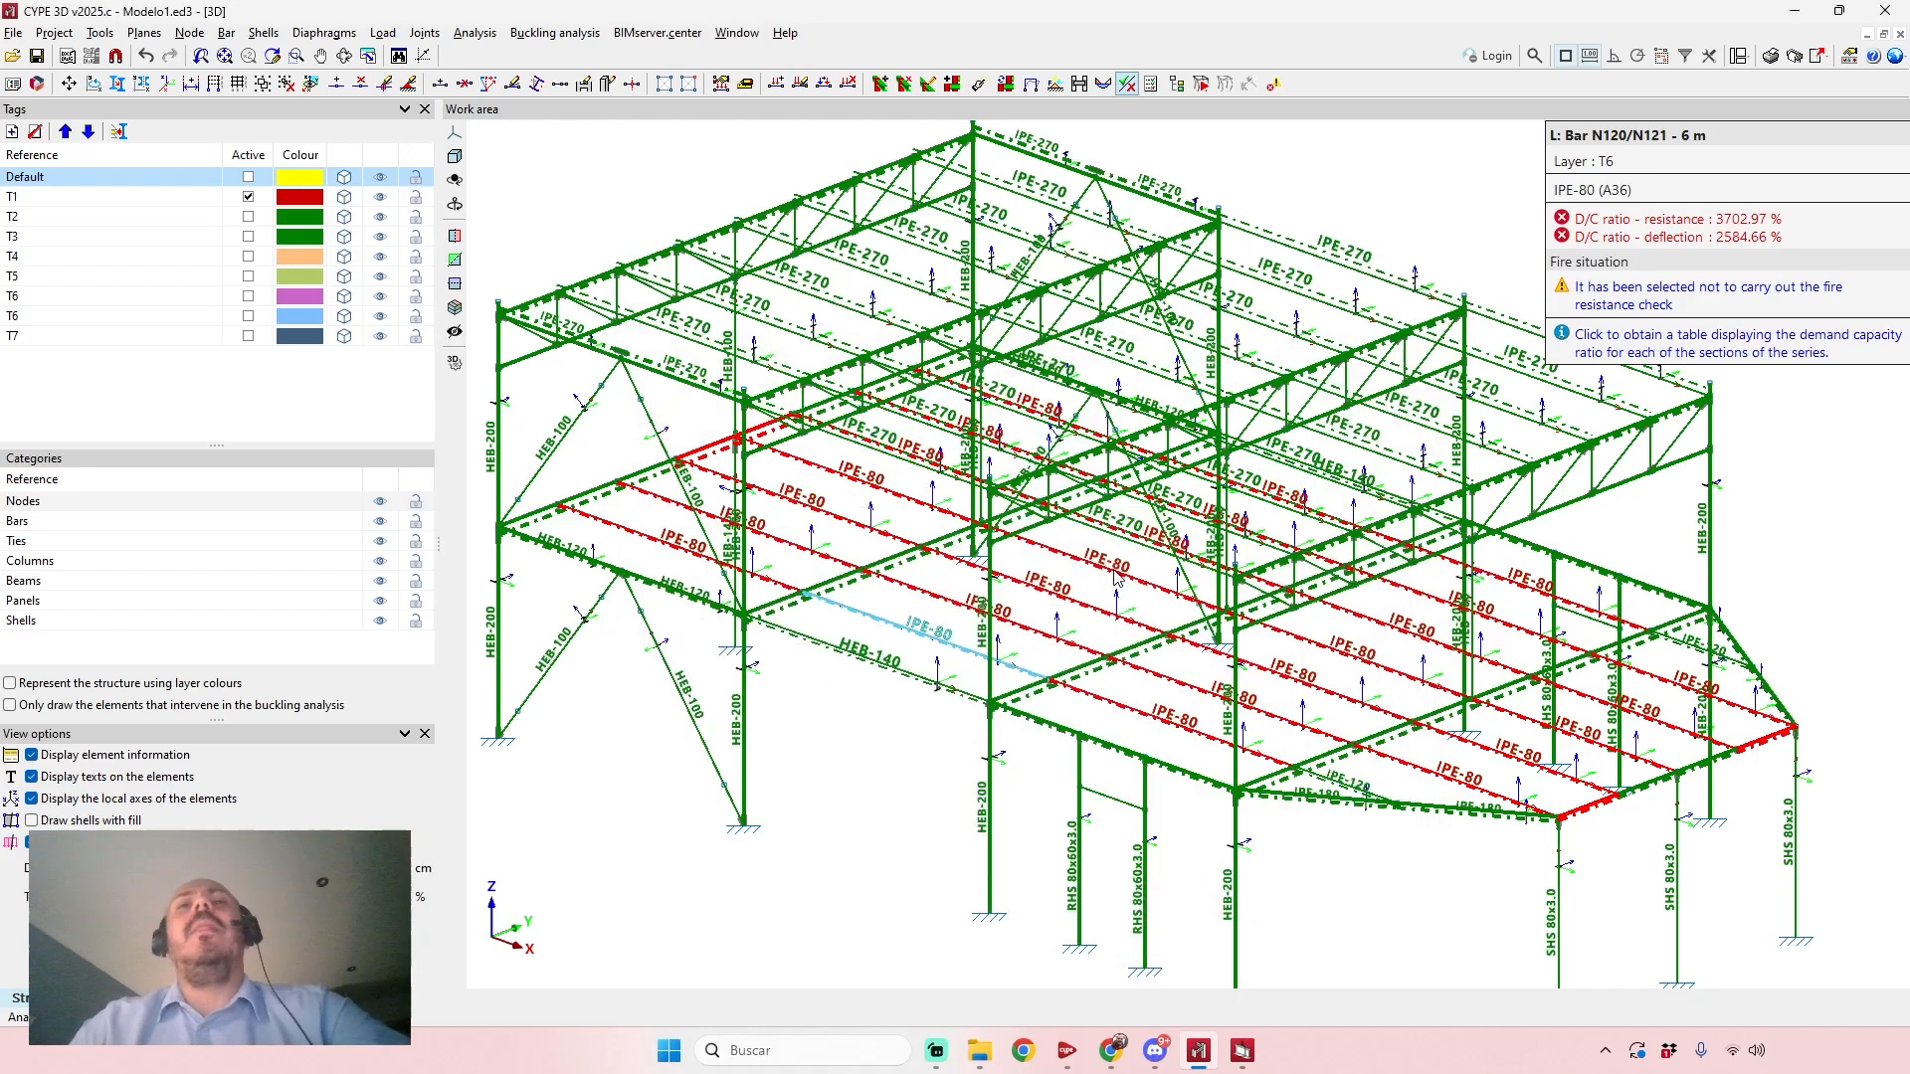
scroll(907, 756, "down", 3)
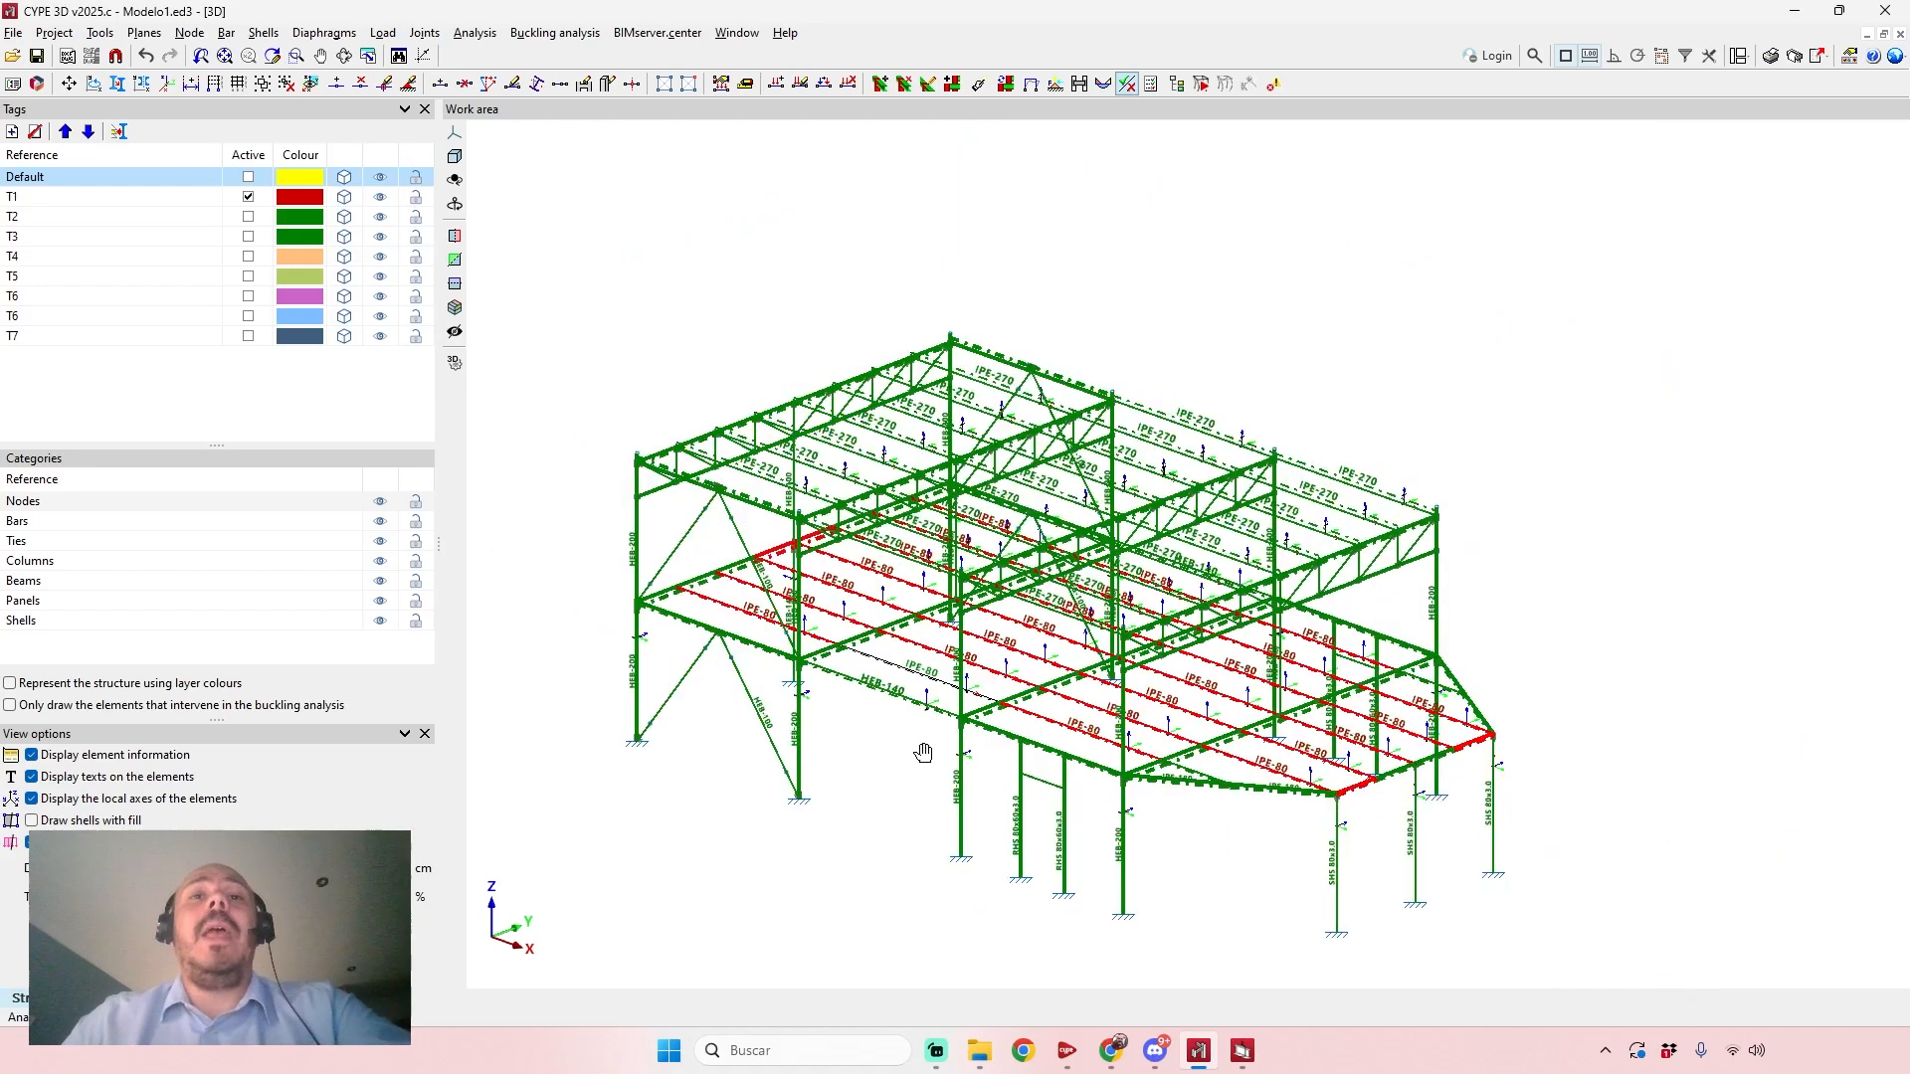
Review the general data and the available concrete design codes by country, leaving the code selection unaltered.
left_click(65, 32)
left_click(97, 57)
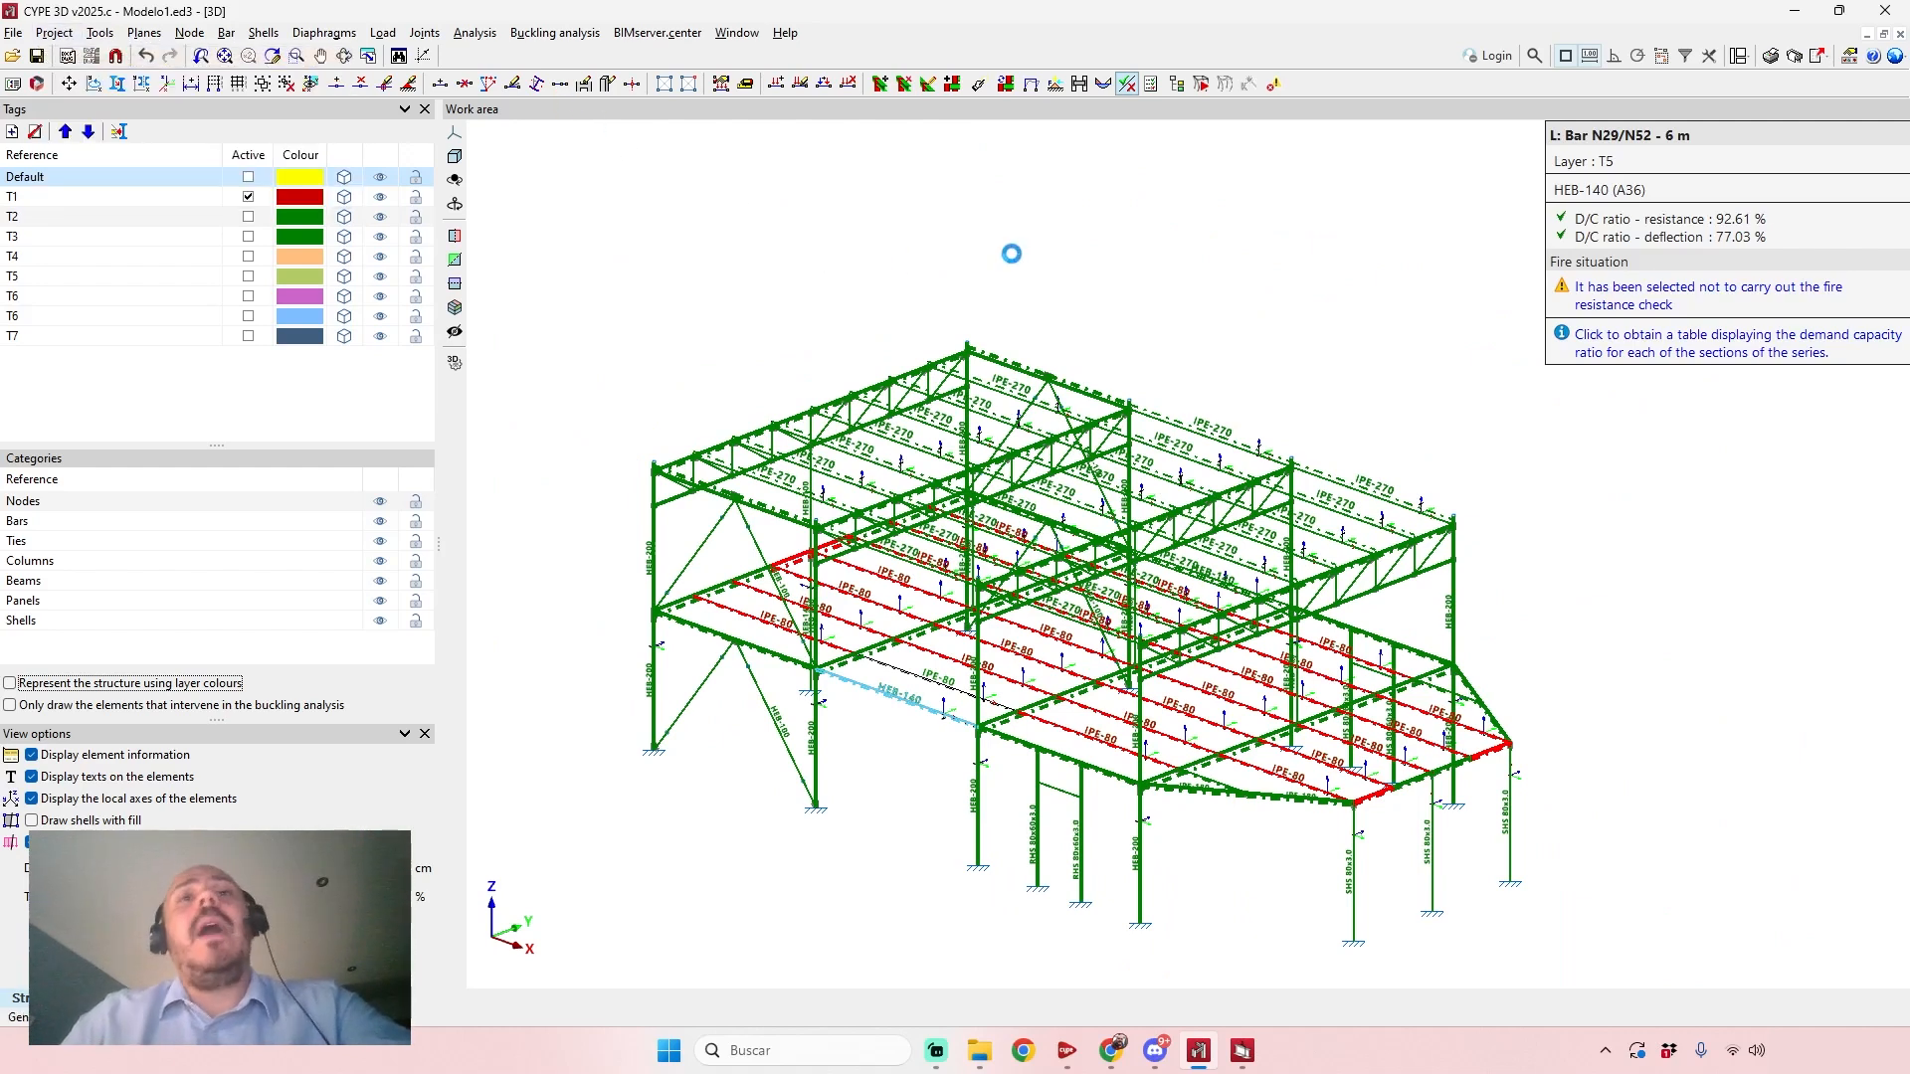
left_click(1021, 211)
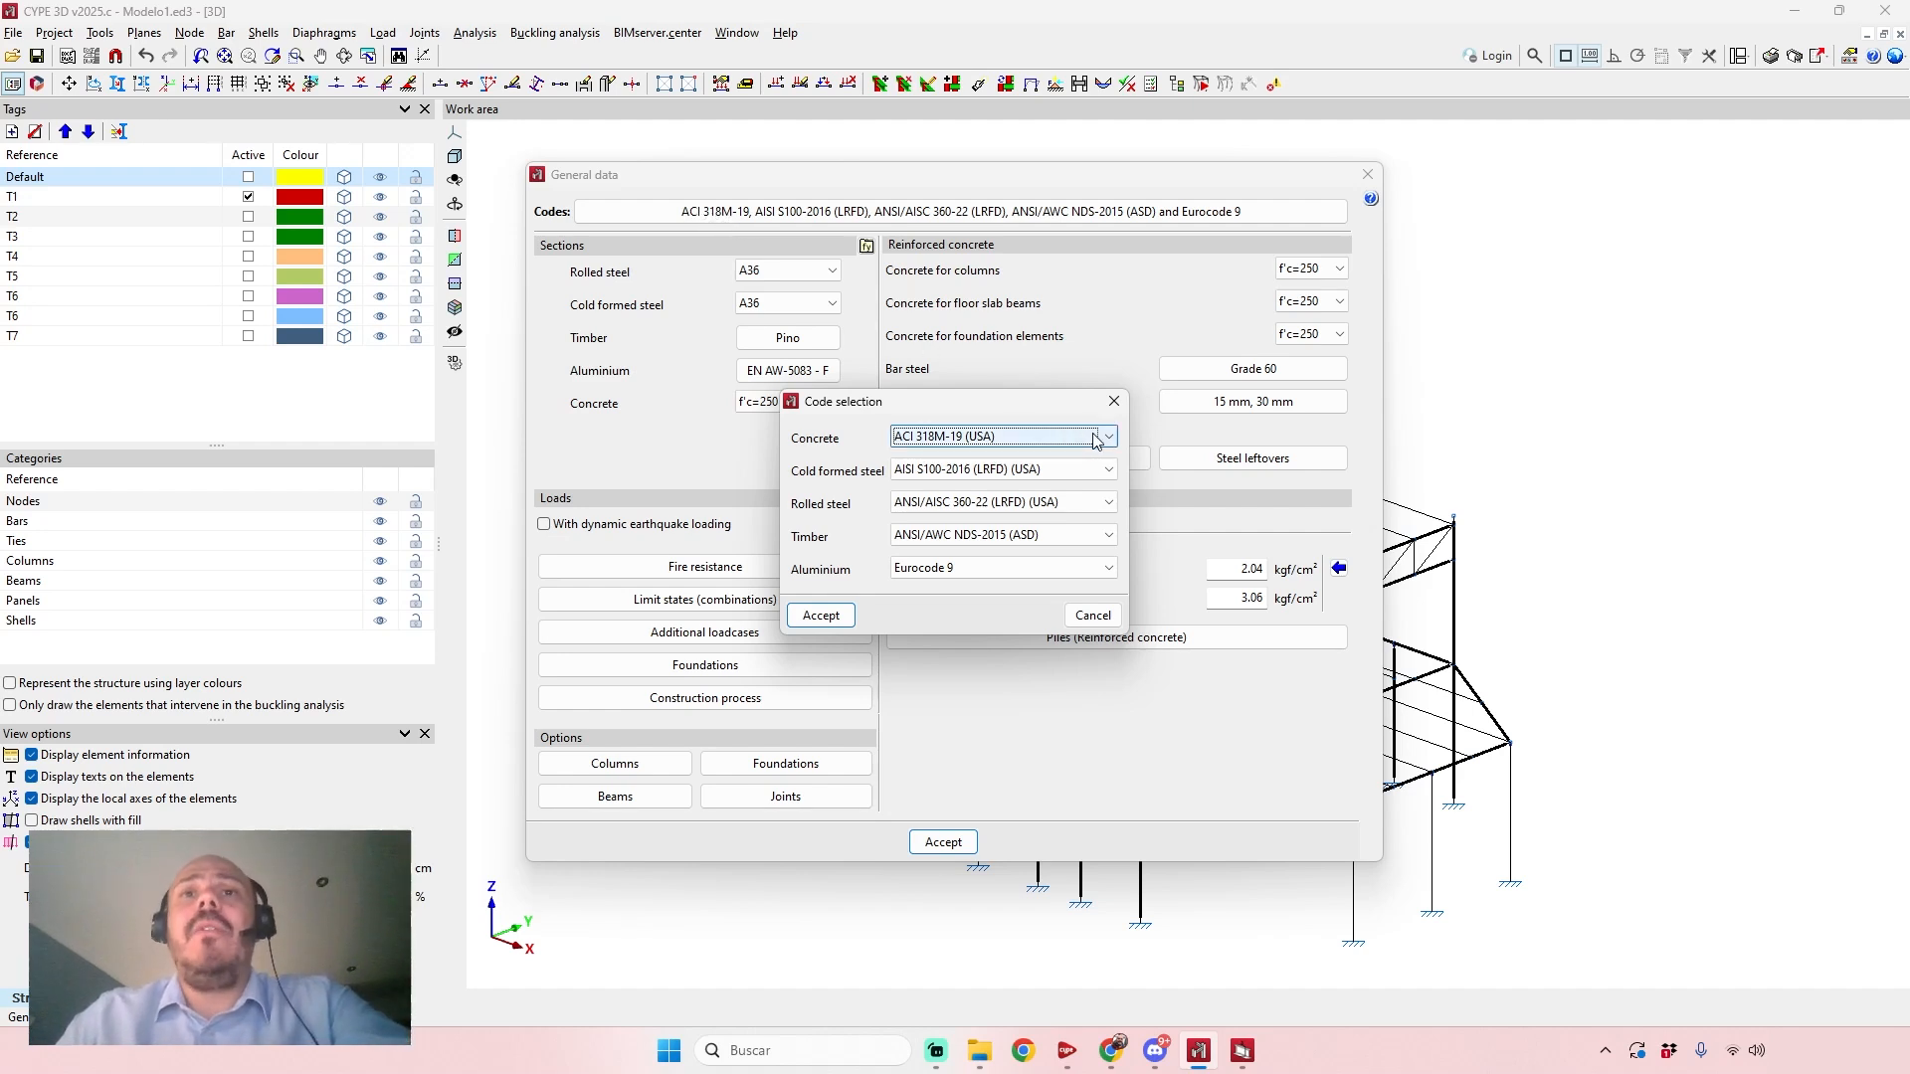
left_click(1102, 438)
scroll(1112, 646, "down", 3)
mouse_move(1109, 638)
left_mouse_down()
mouse_move(1111, 501)
mouse_move(1116, 655)
left_mouse_up()
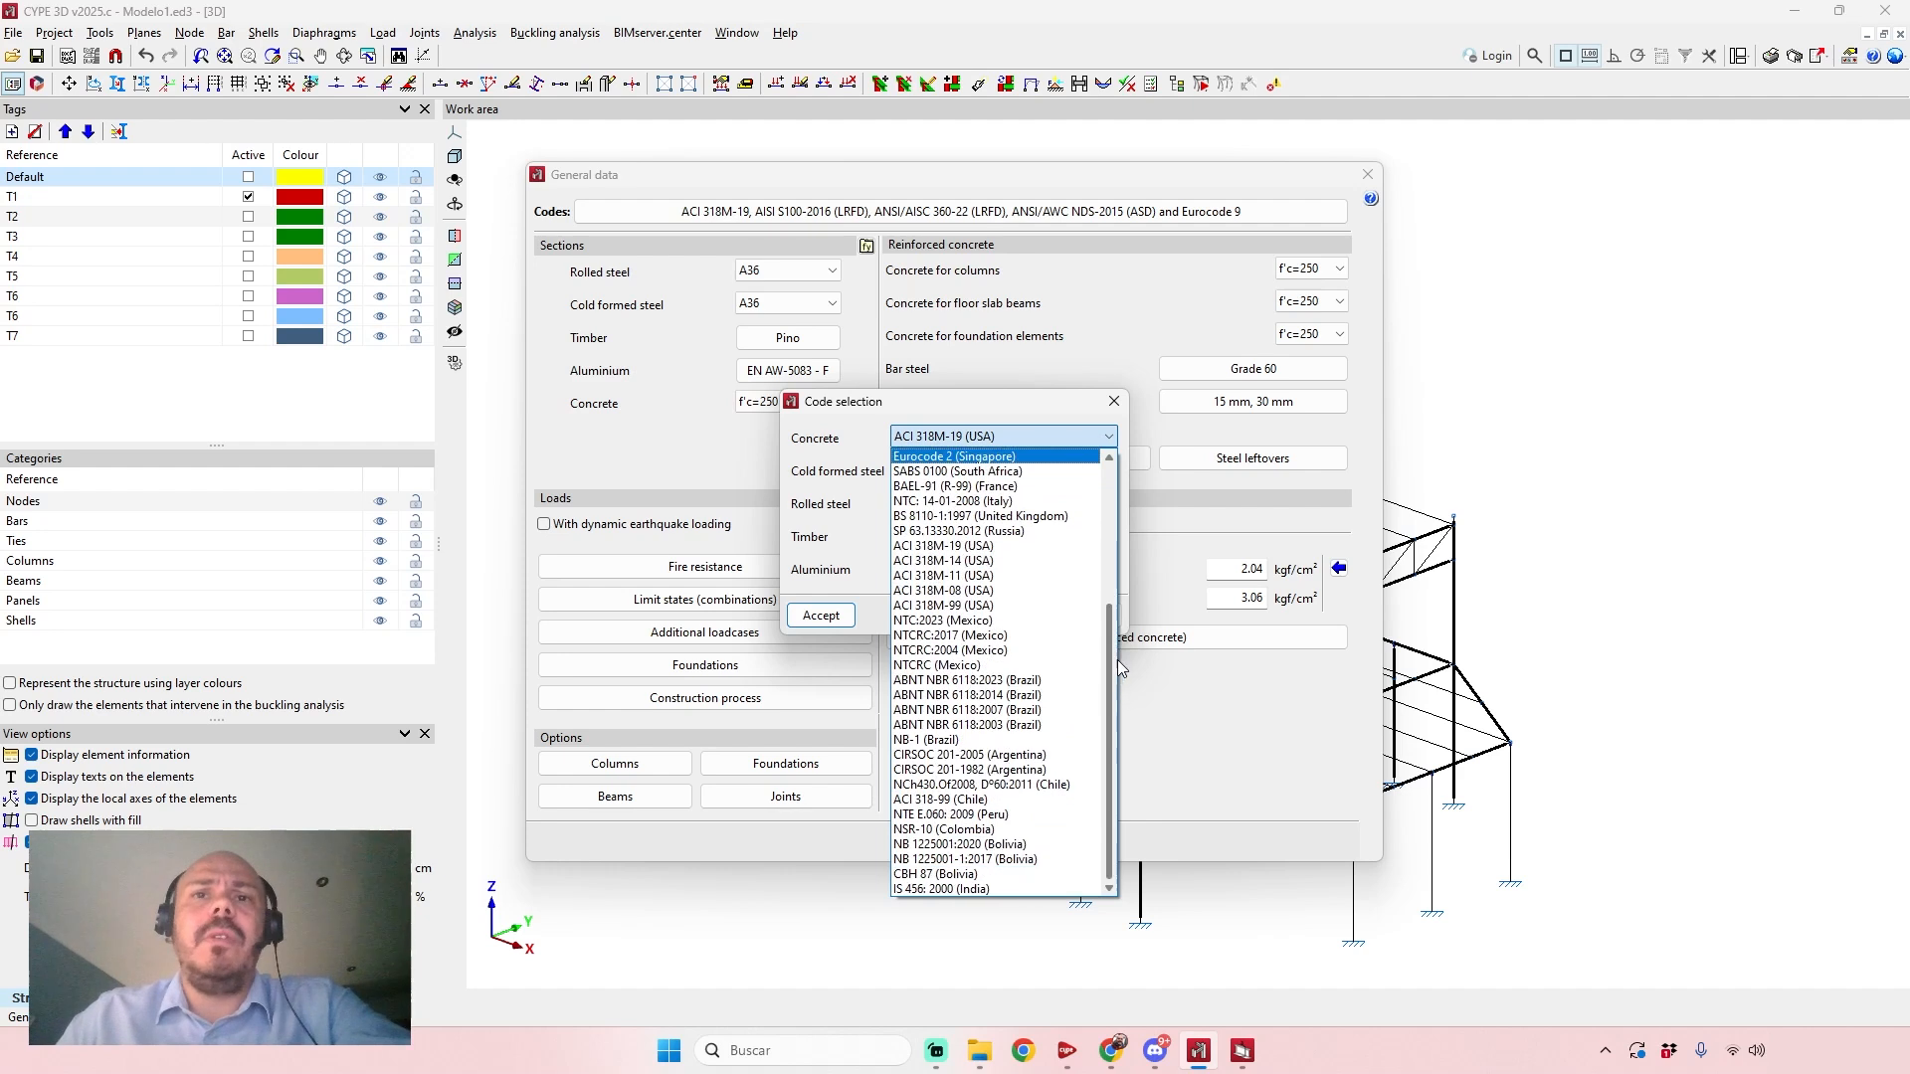
left_click(1164, 449)
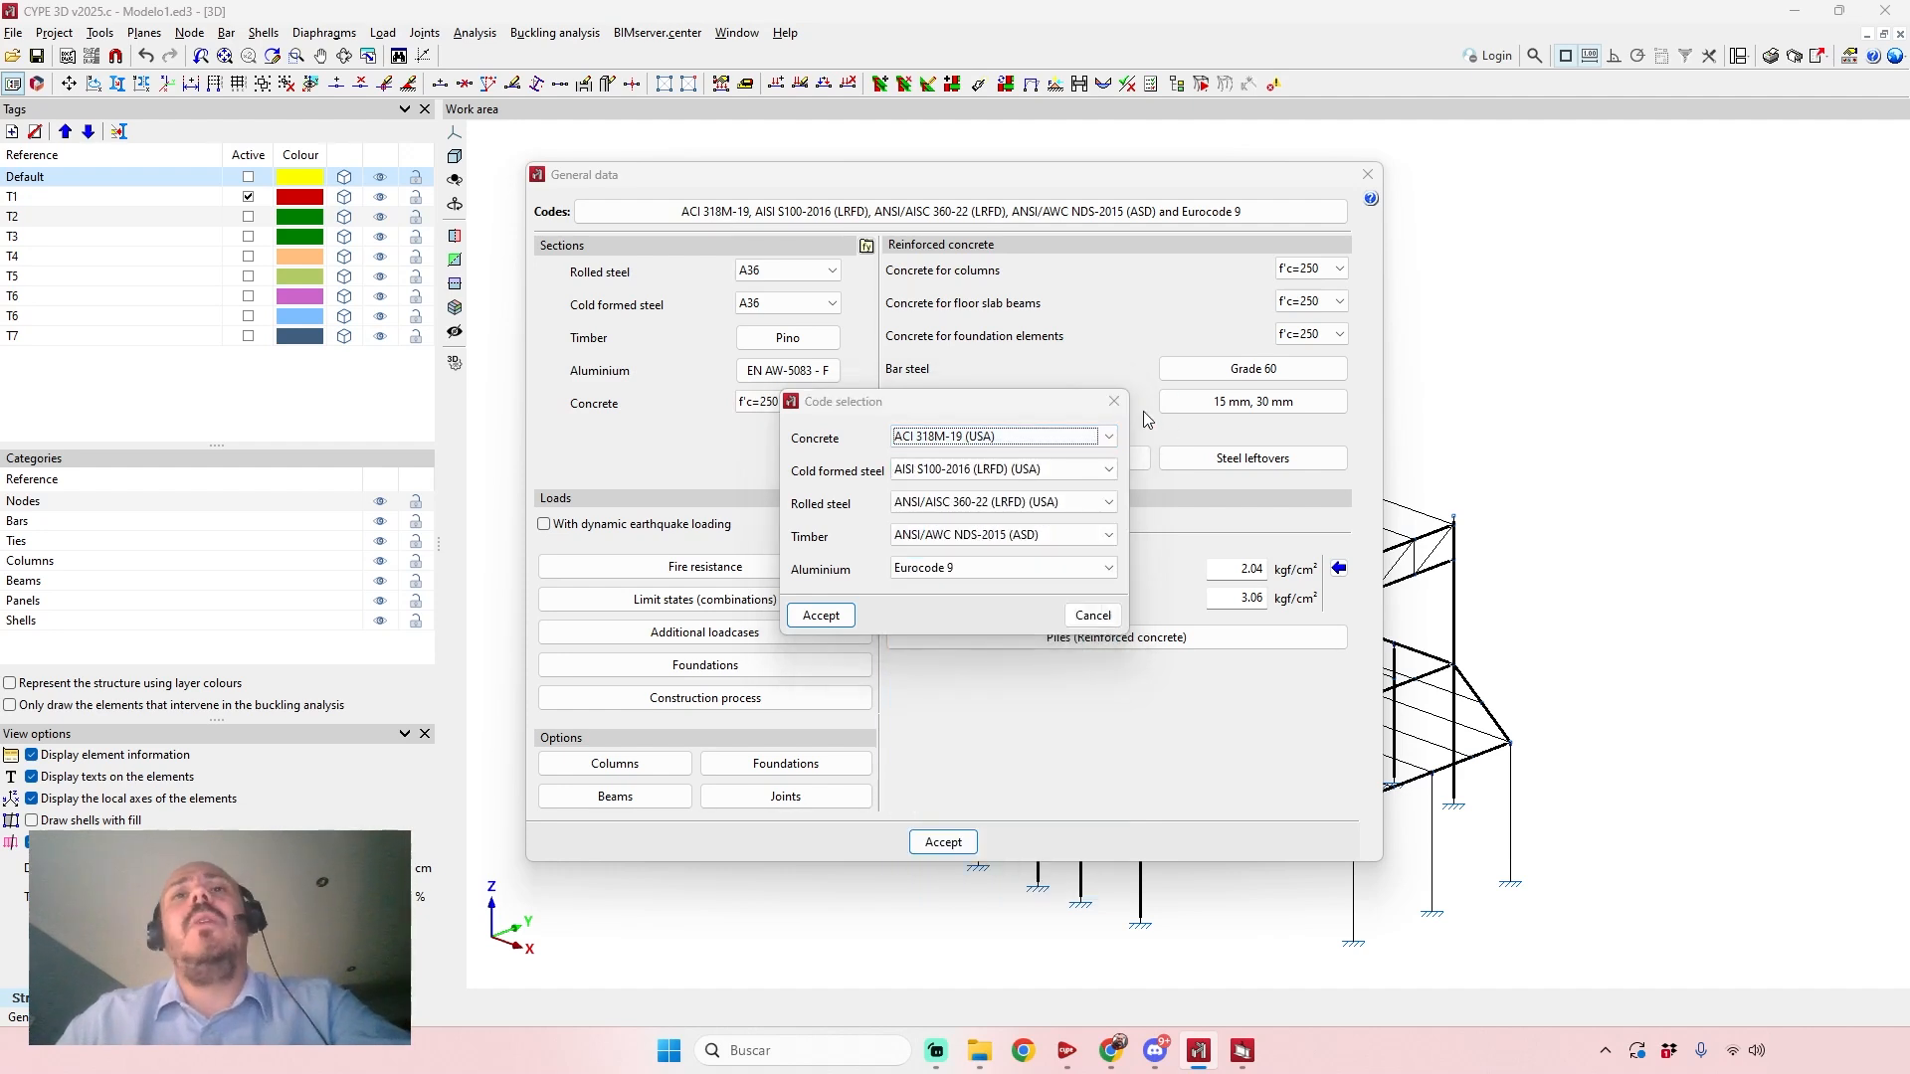
left_click(1108, 403)
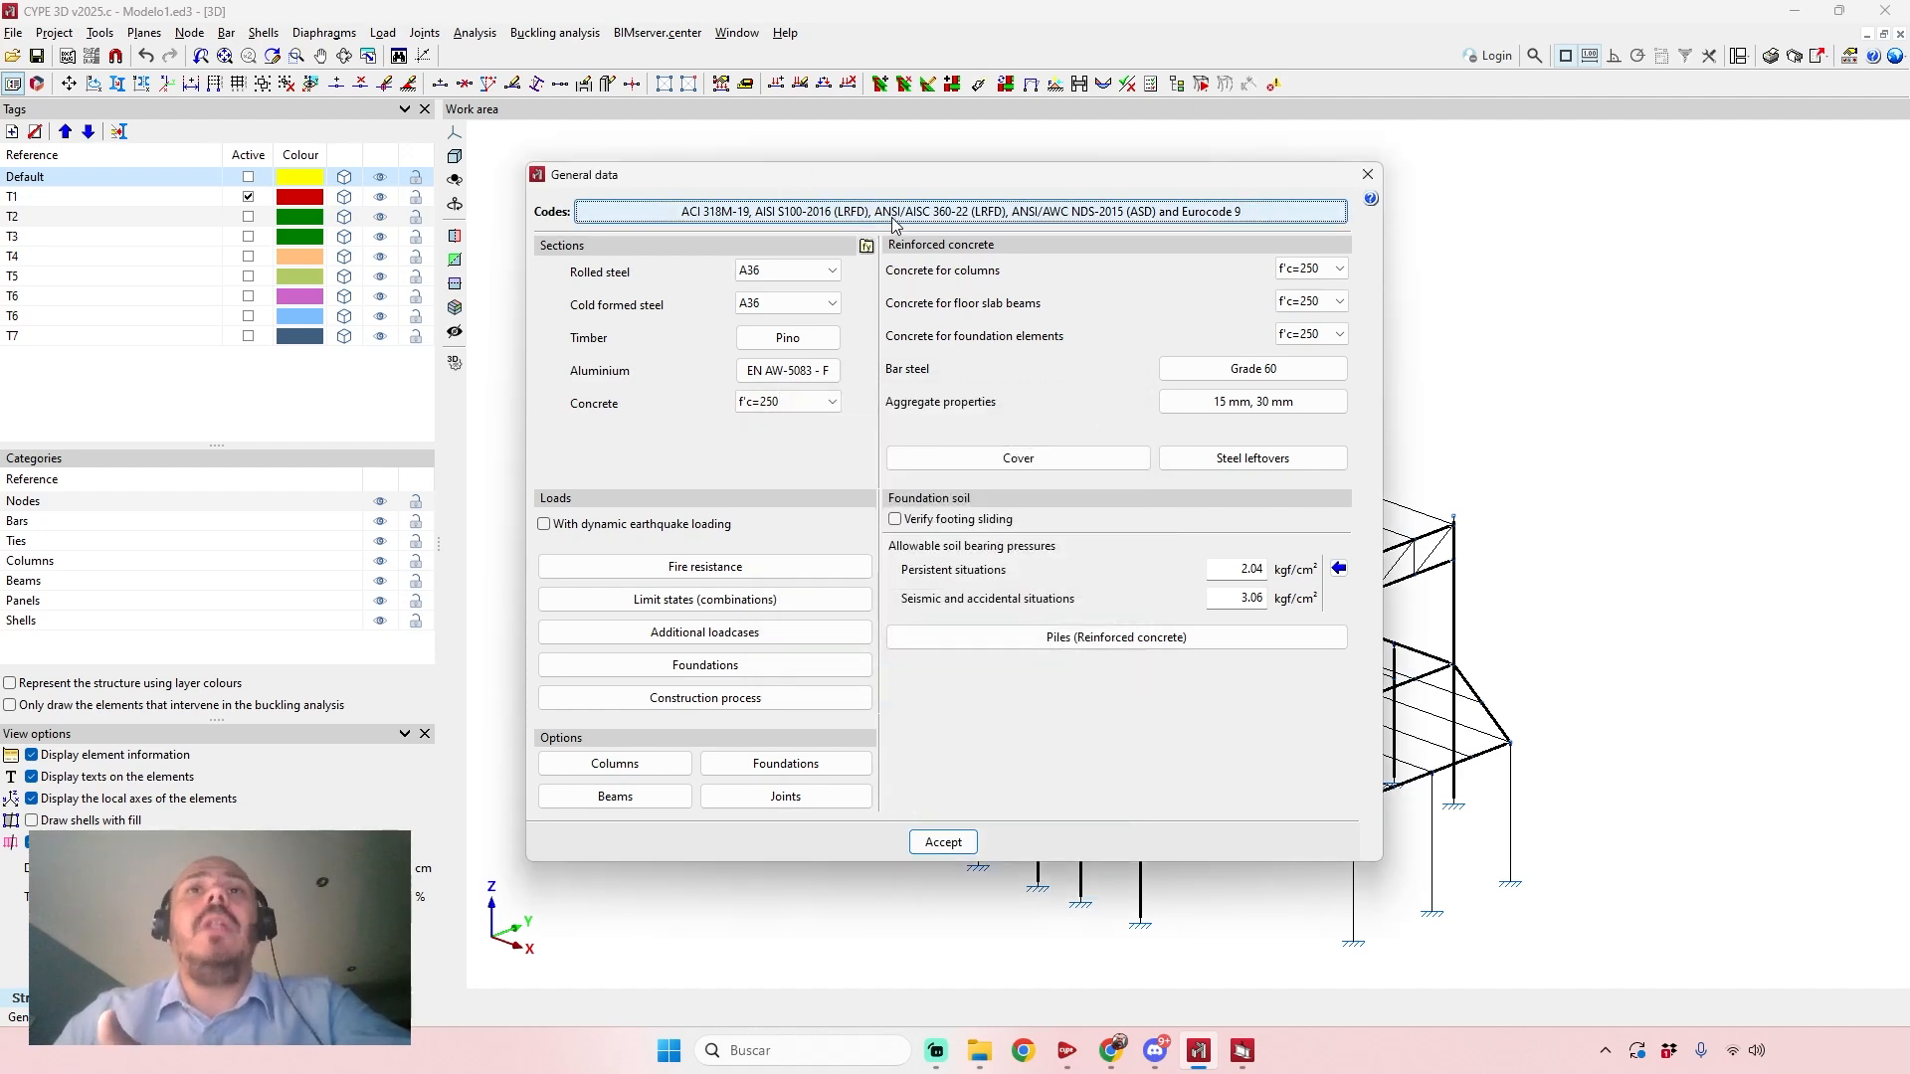
left_click(1370, 179)
scroll(1276, 239, "down", 3)
scroll(1273, 234, "up", 2)
middle_click_drag(1271, 230, 1232, 209)
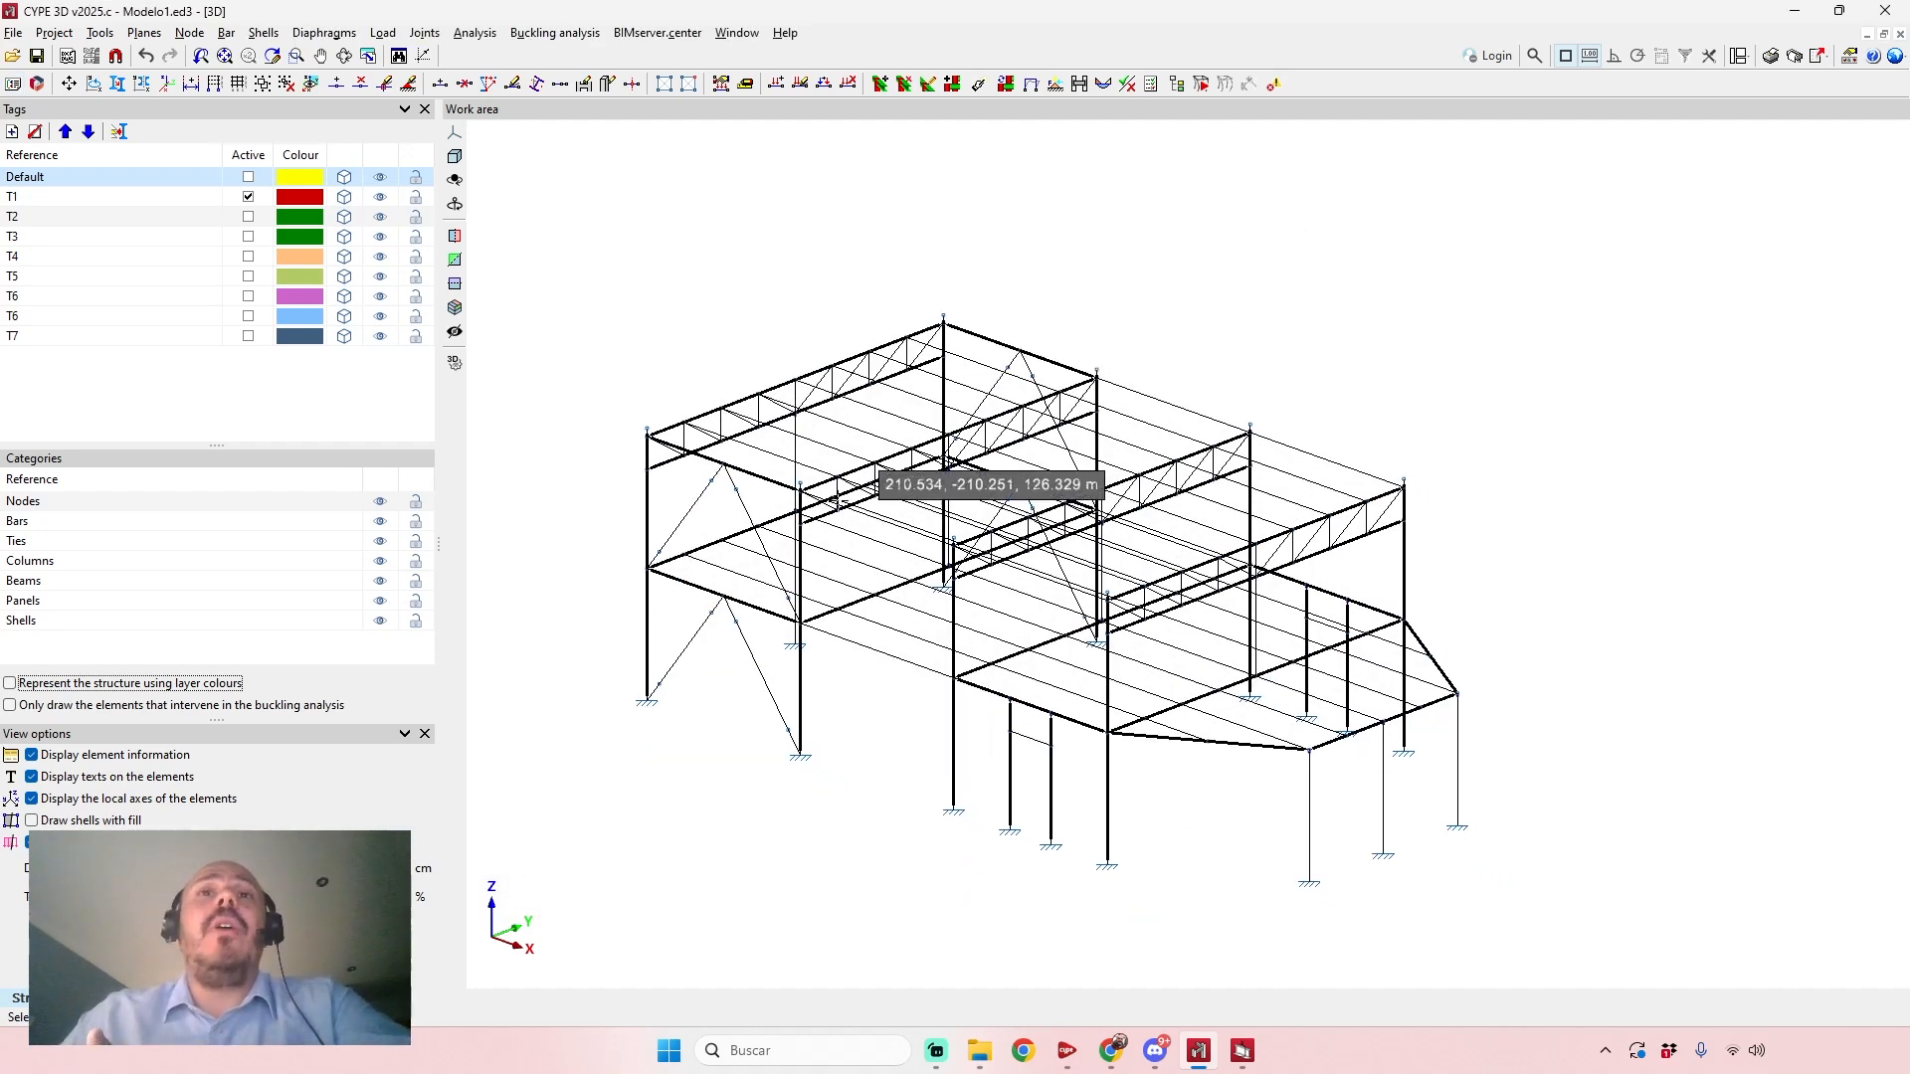
scroll(780, 341, "up", 2)
middle_click_drag(769, 302, 795, 255)
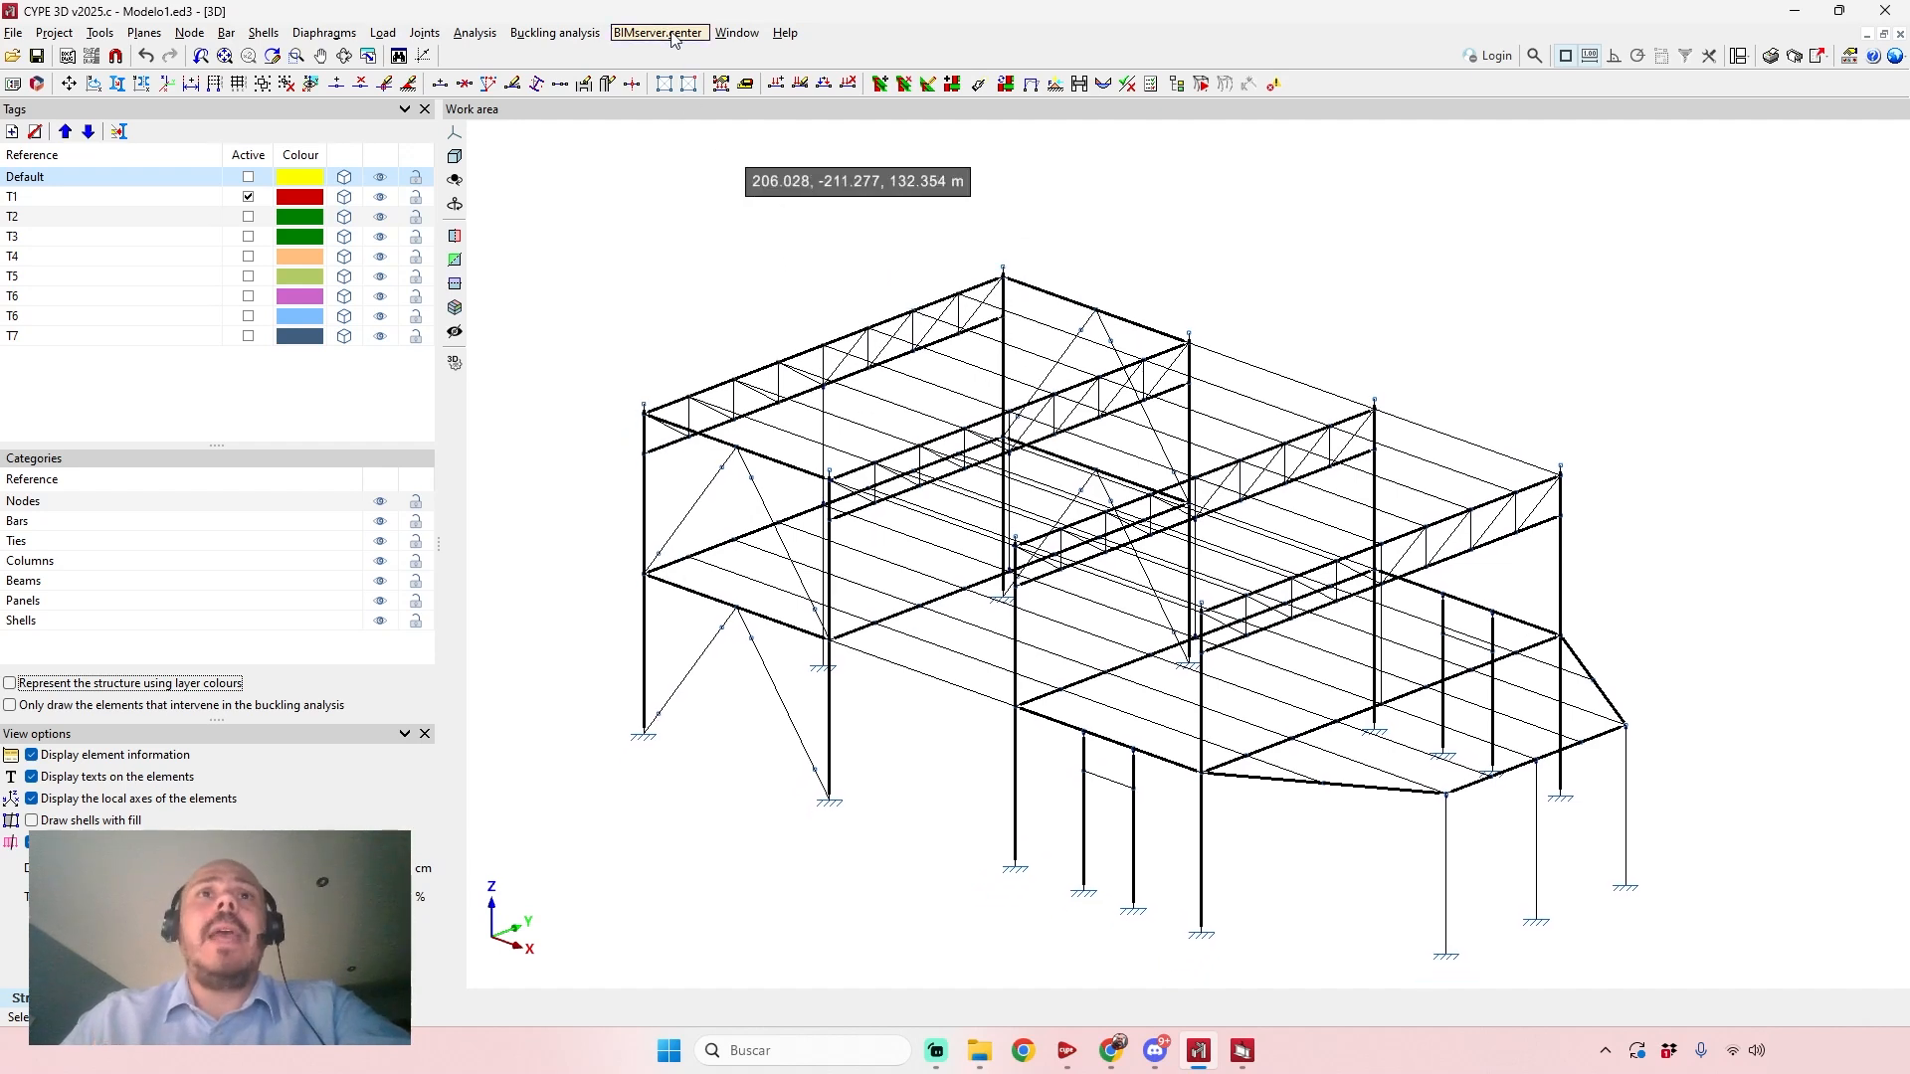
Log in to BIMserver.center with the stored account credentials, authorise the application in the browser and complete the connection in CYPE 3D.
left_click(1498, 56)
left_click(970, 558)
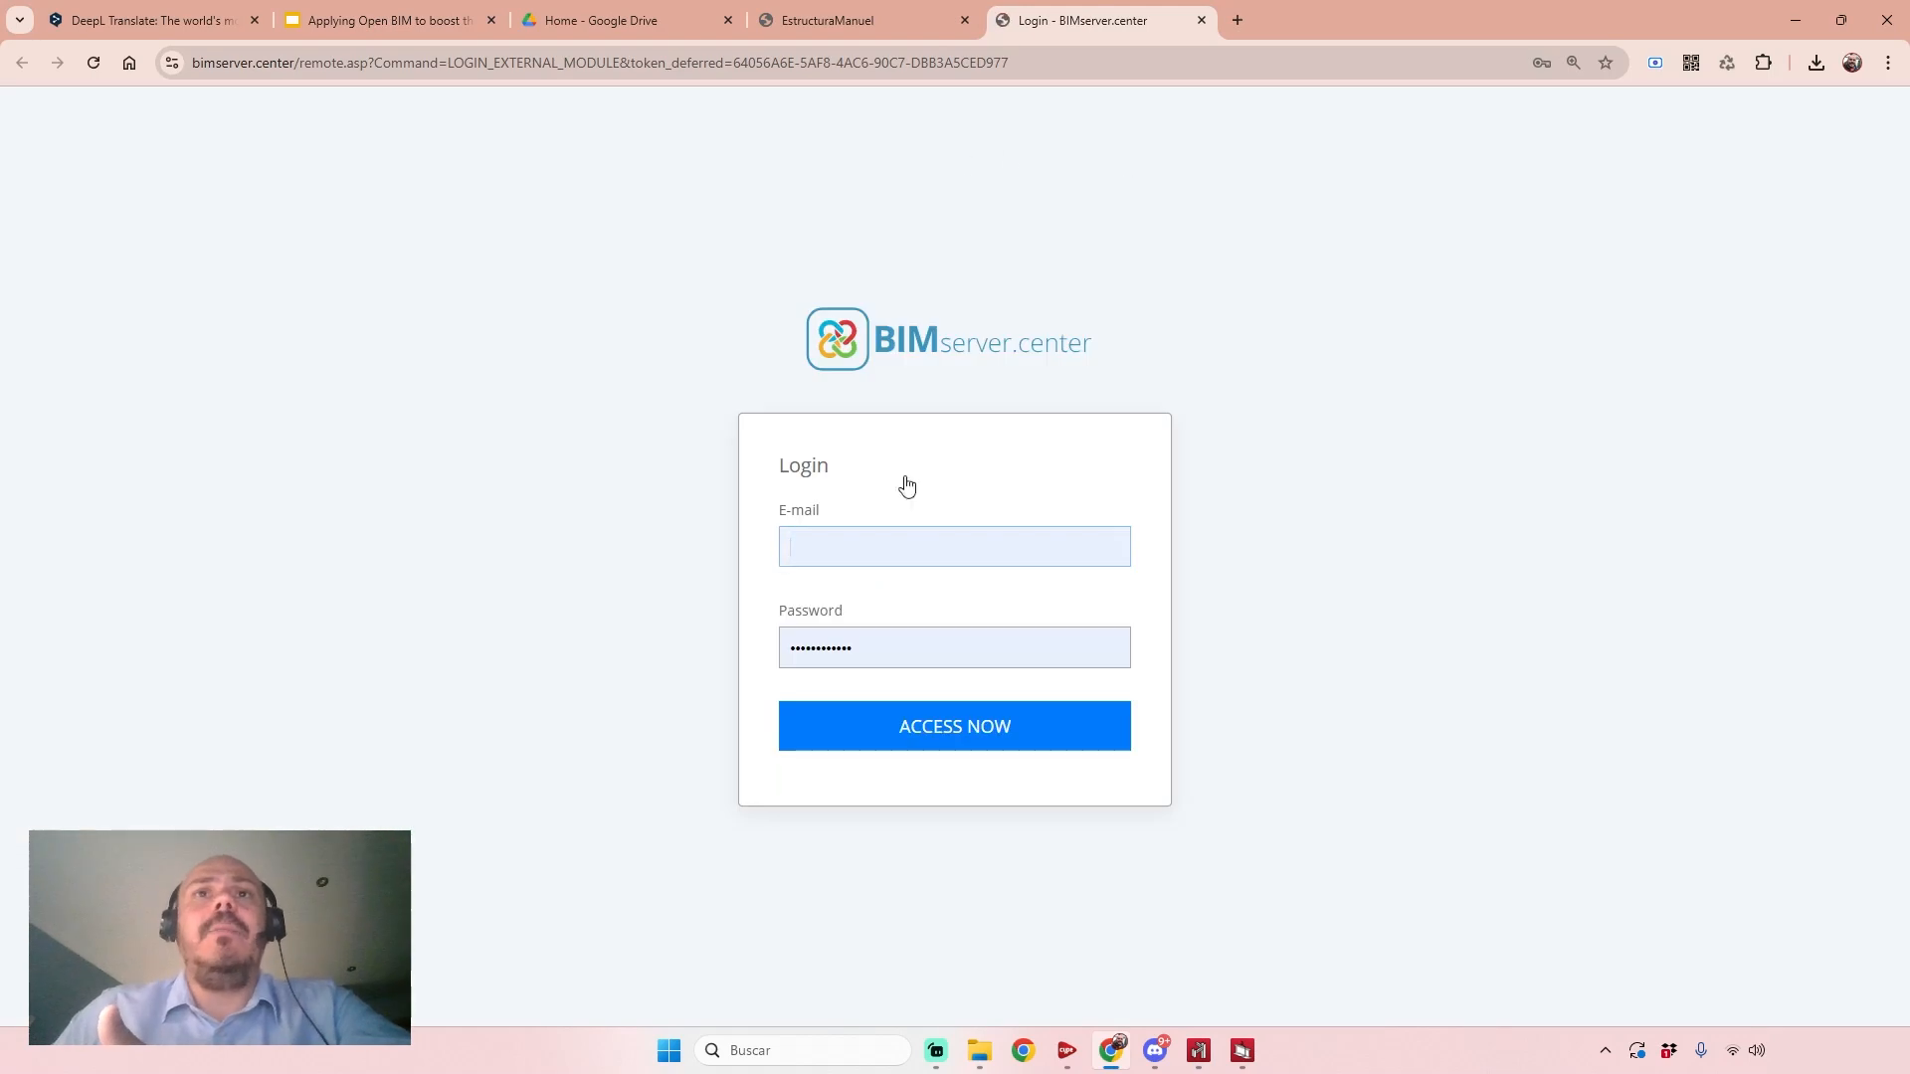
left_click(951, 729)
left_click(1015, 537)
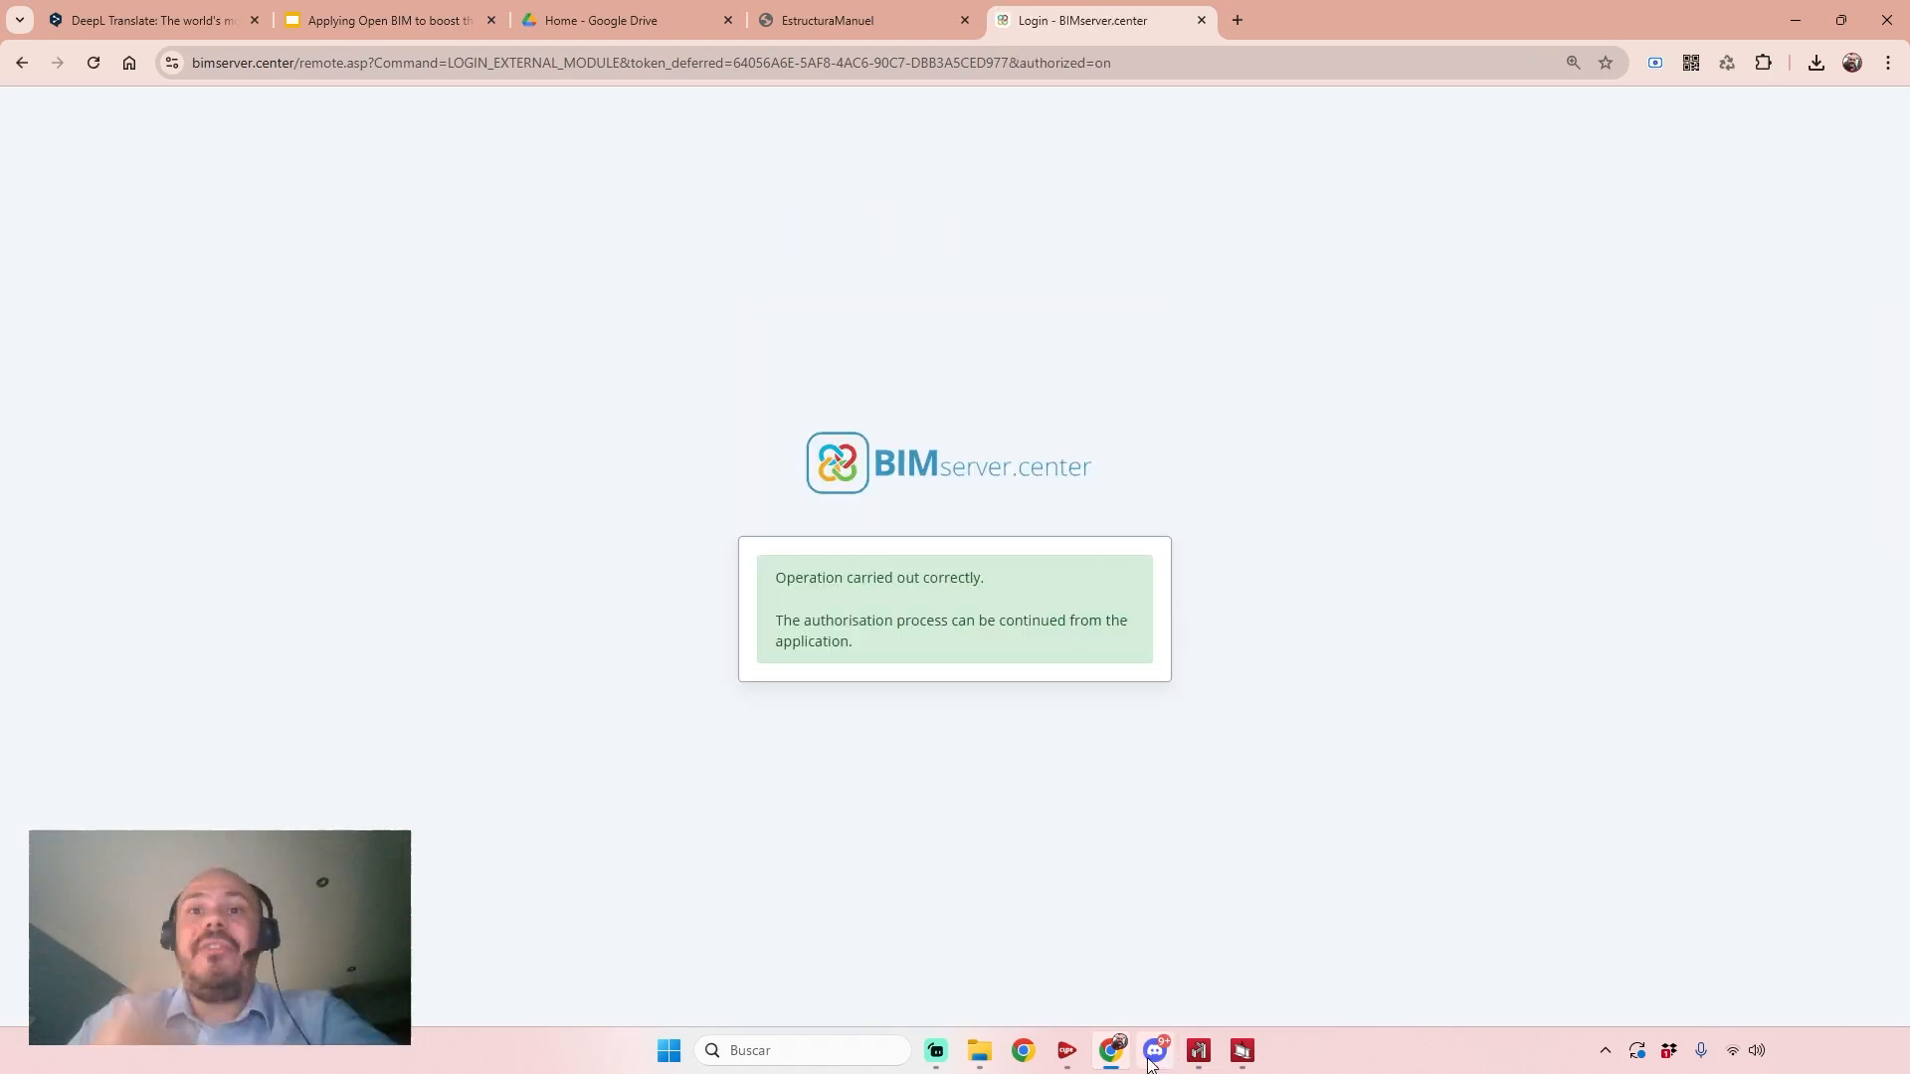
left_click(1199, 1051)
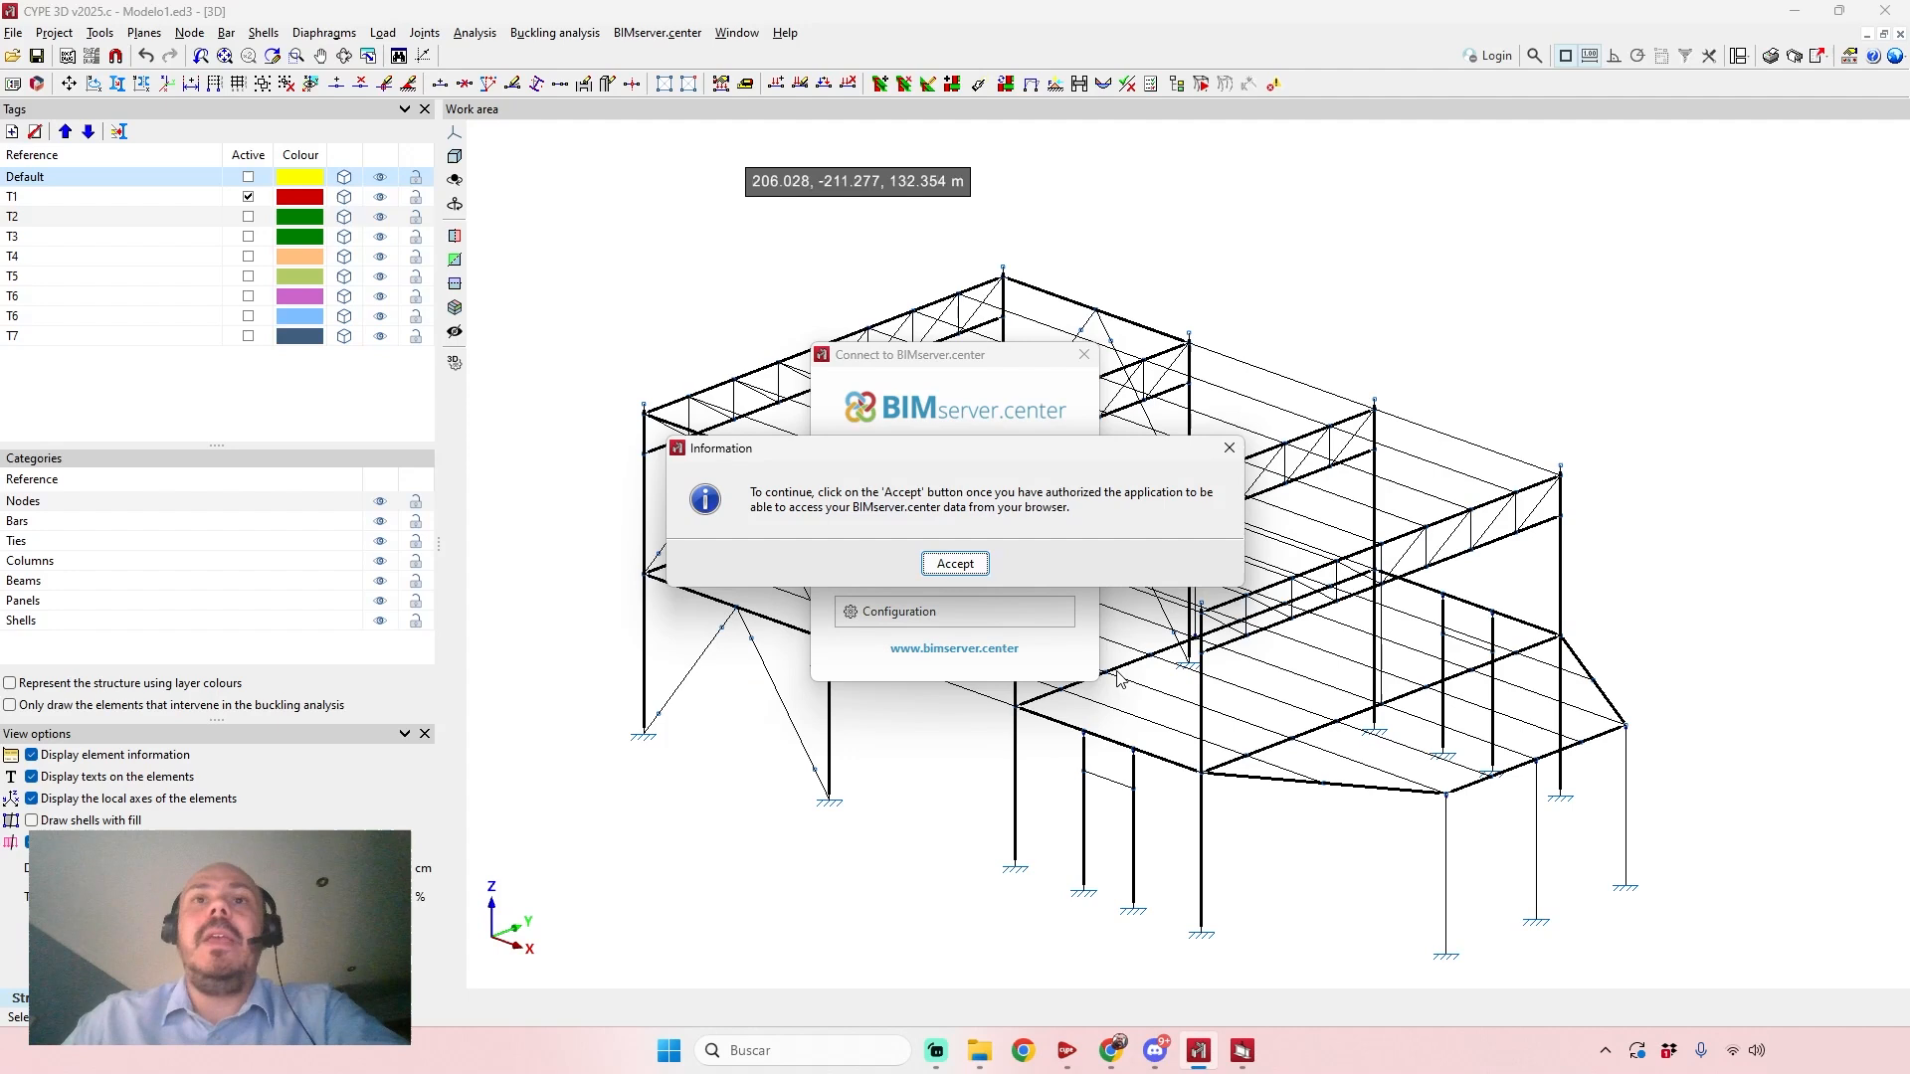
left_click(946, 565)
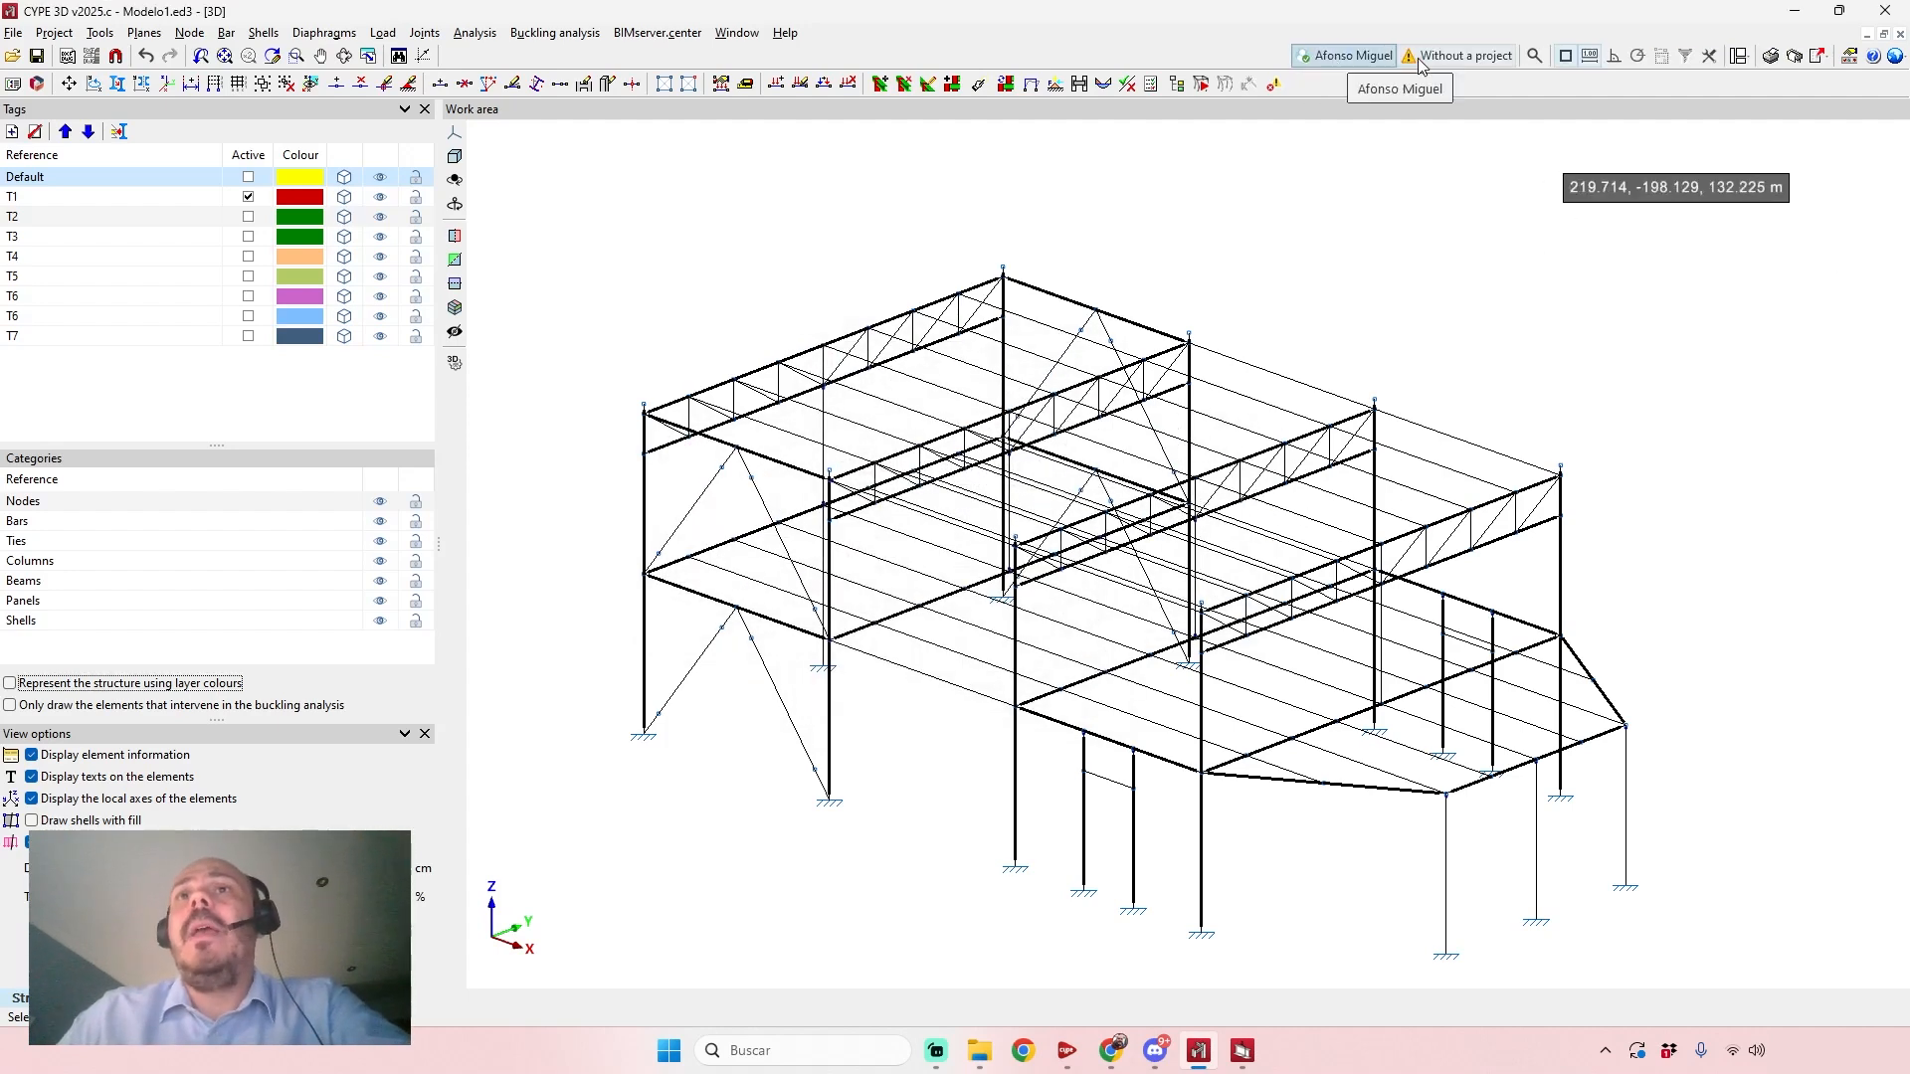
Link the job to the BIMserver.center project proy_585528 without including any files, and display the available BIMserver.center commands.
left_click(1454, 57)
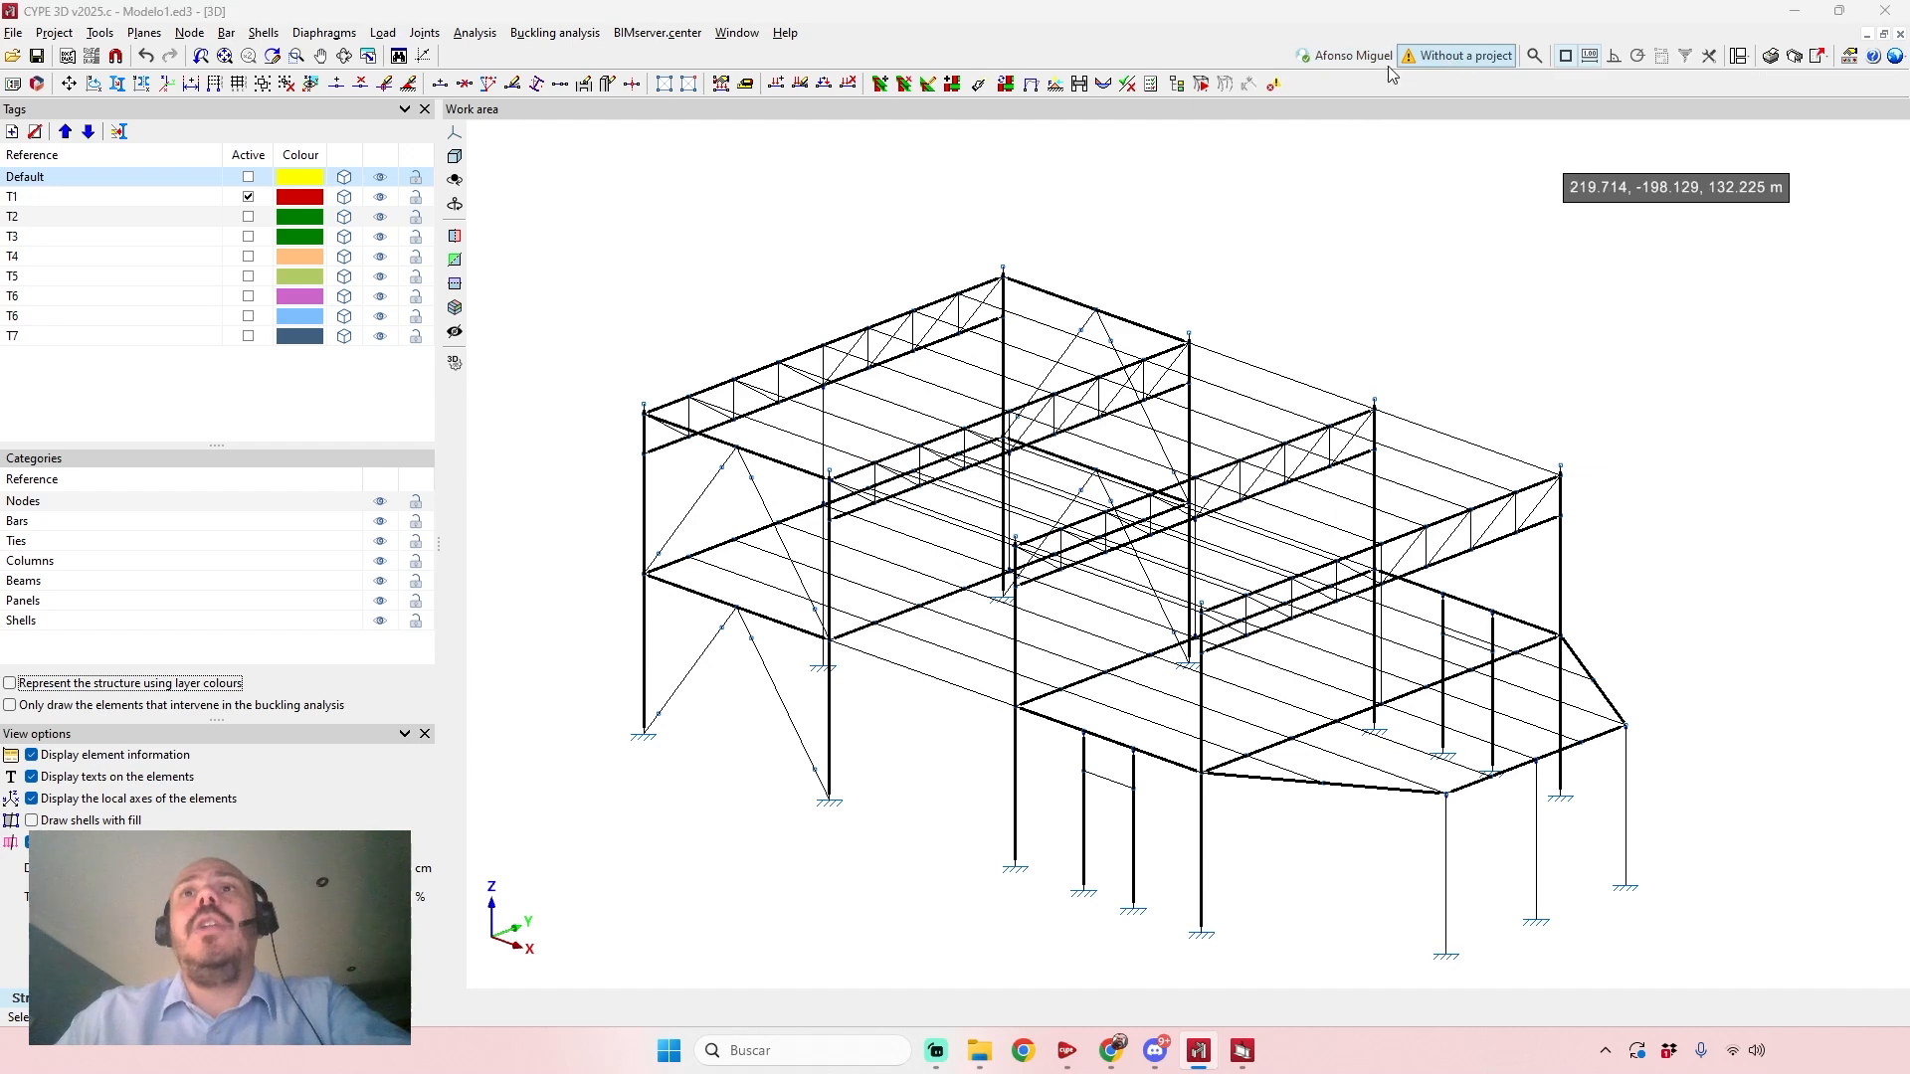
left_click(1086, 187)
left_click(670, 33)
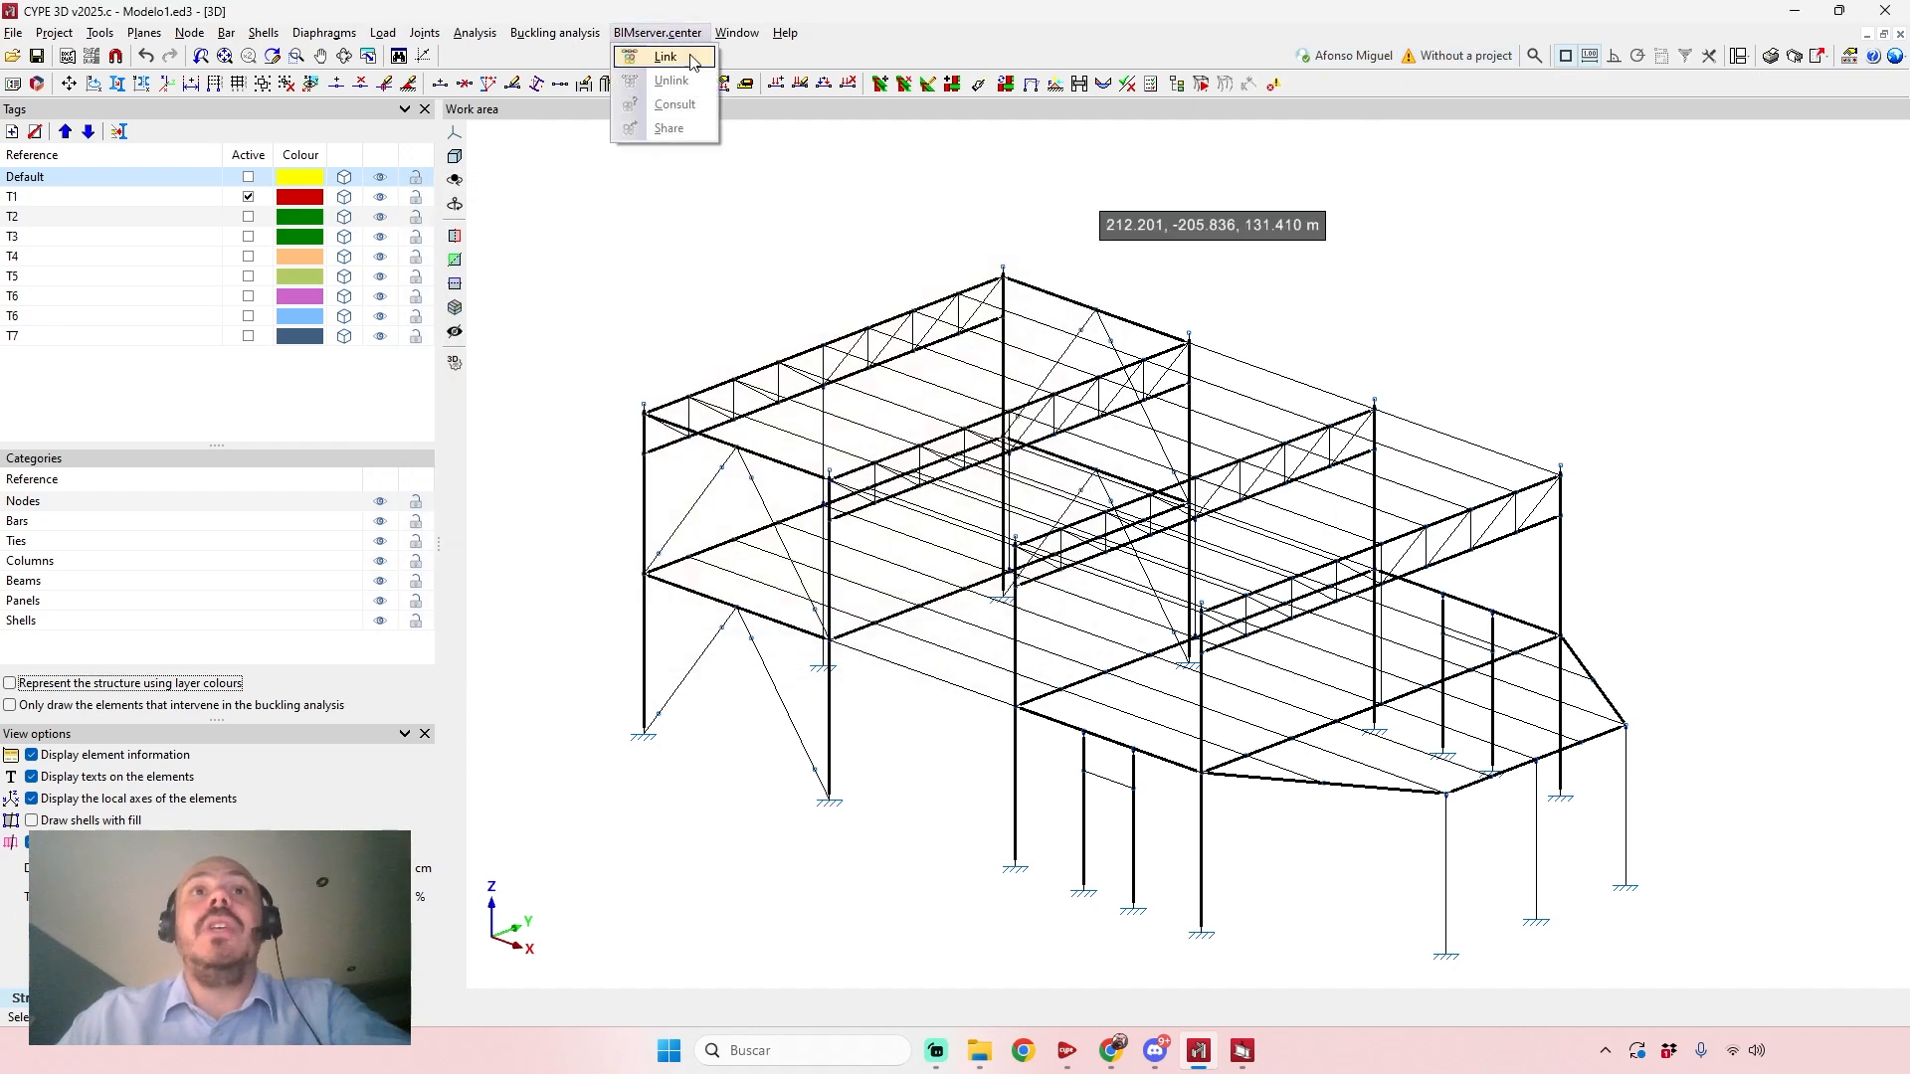
left_click(680, 60)
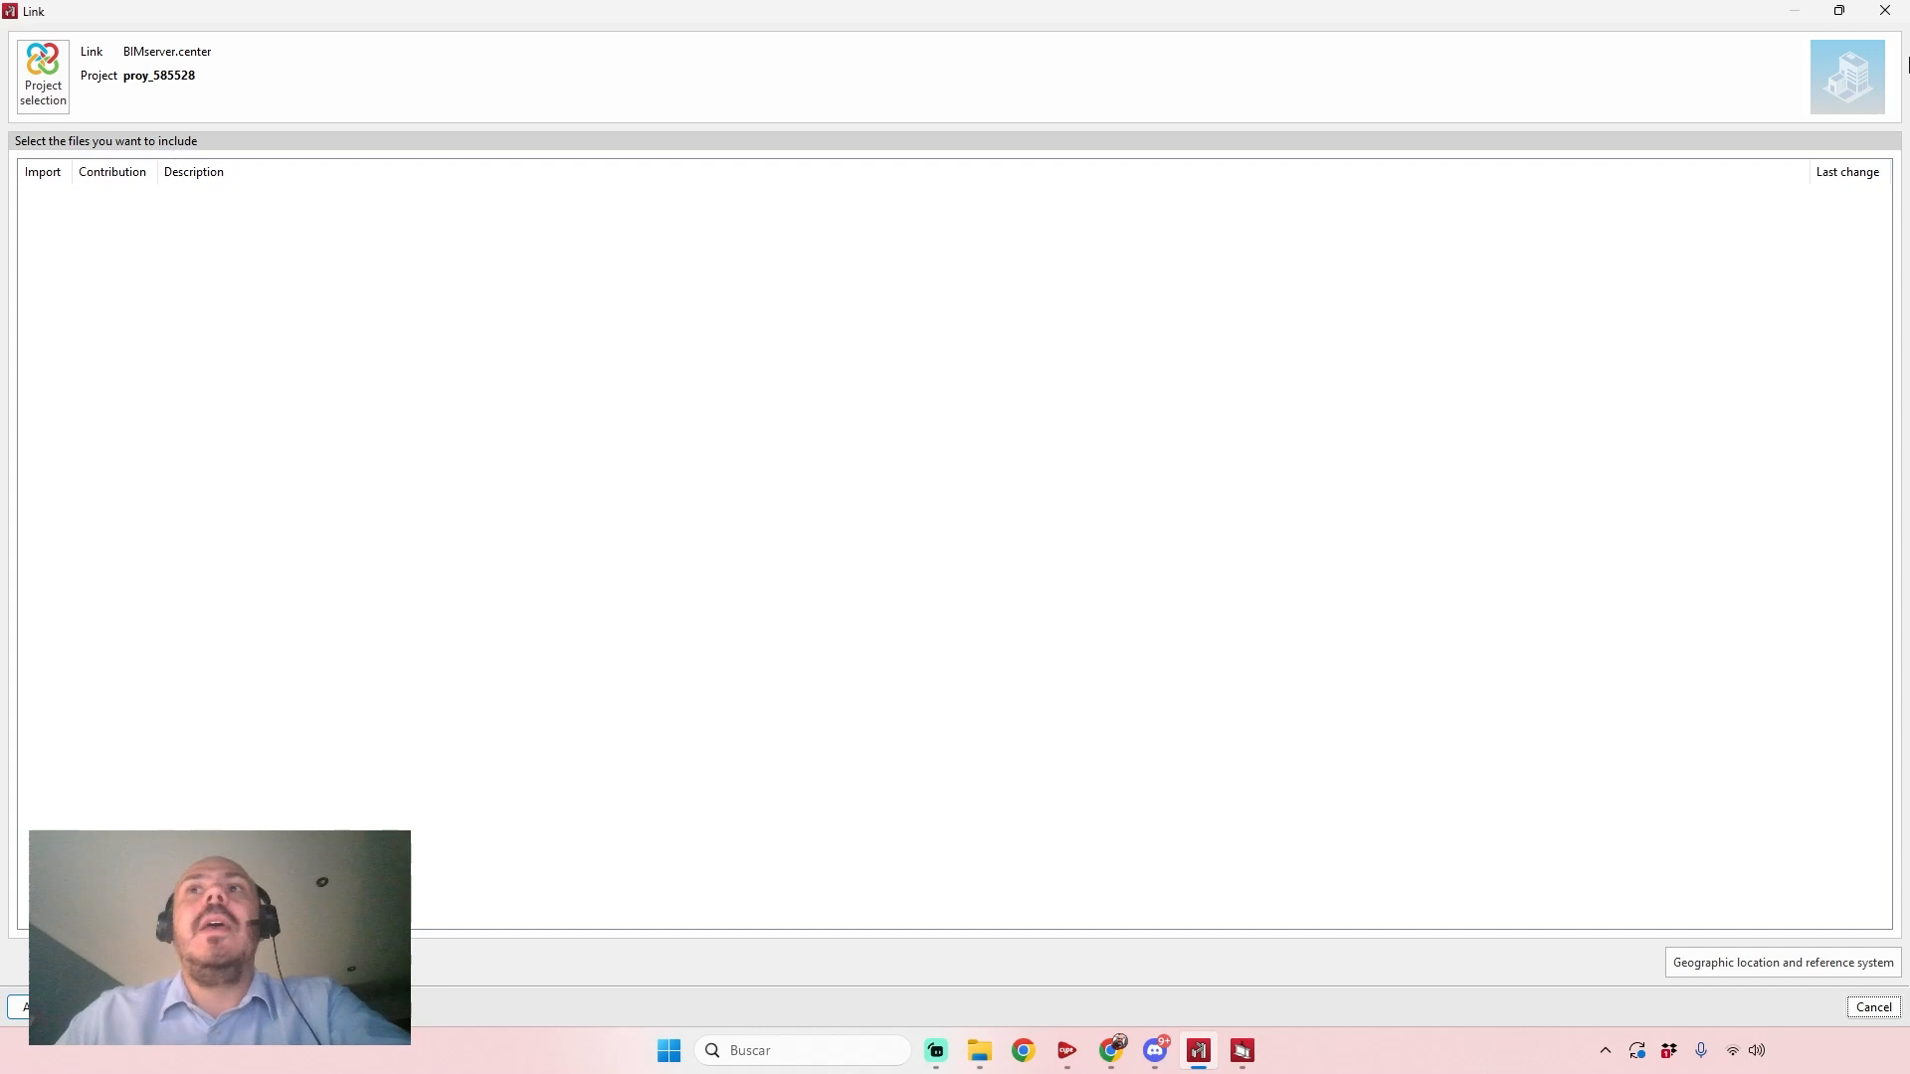
left_click(1888, 11)
left_click(687, 38)
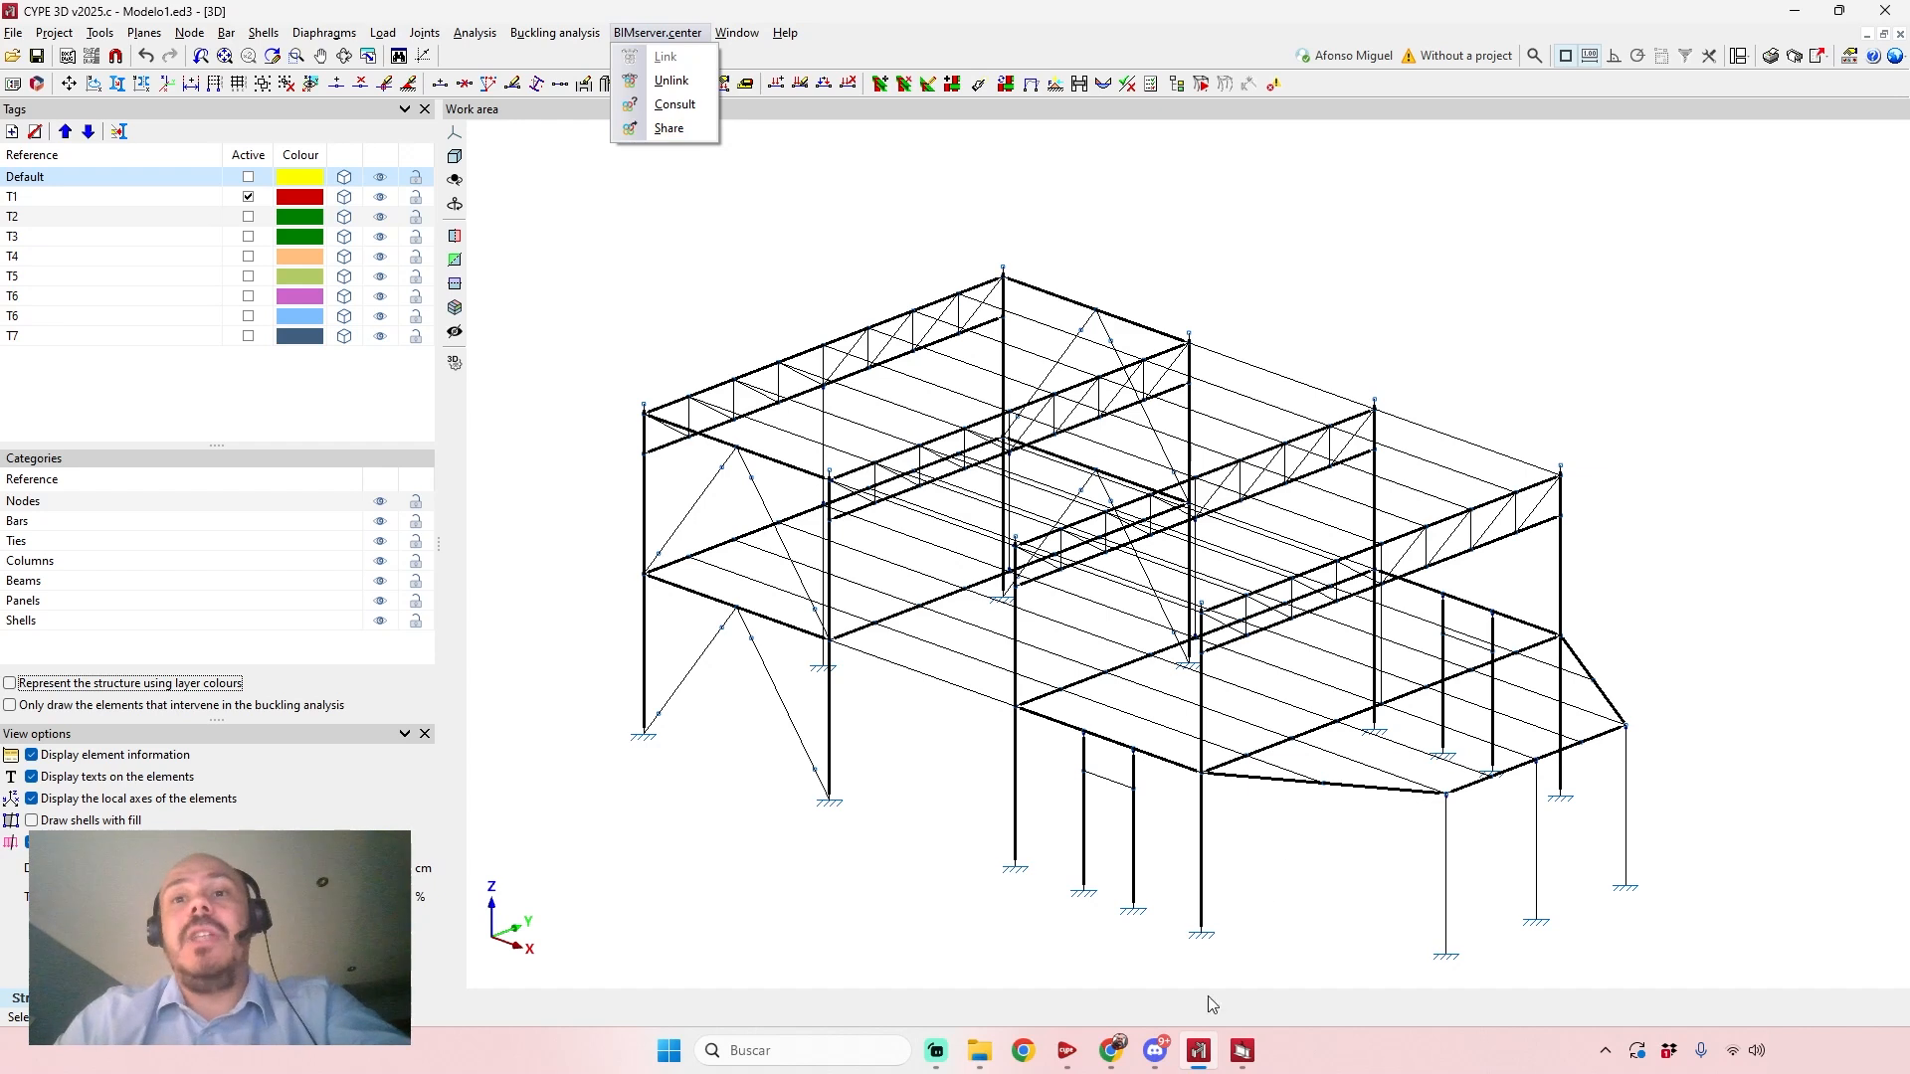
Switch to StruBIM Steel and examine the 3D model of EdificioIndustrial2023 from several sides.
mouse_move(1242, 1052)
left_click(1336, 895)
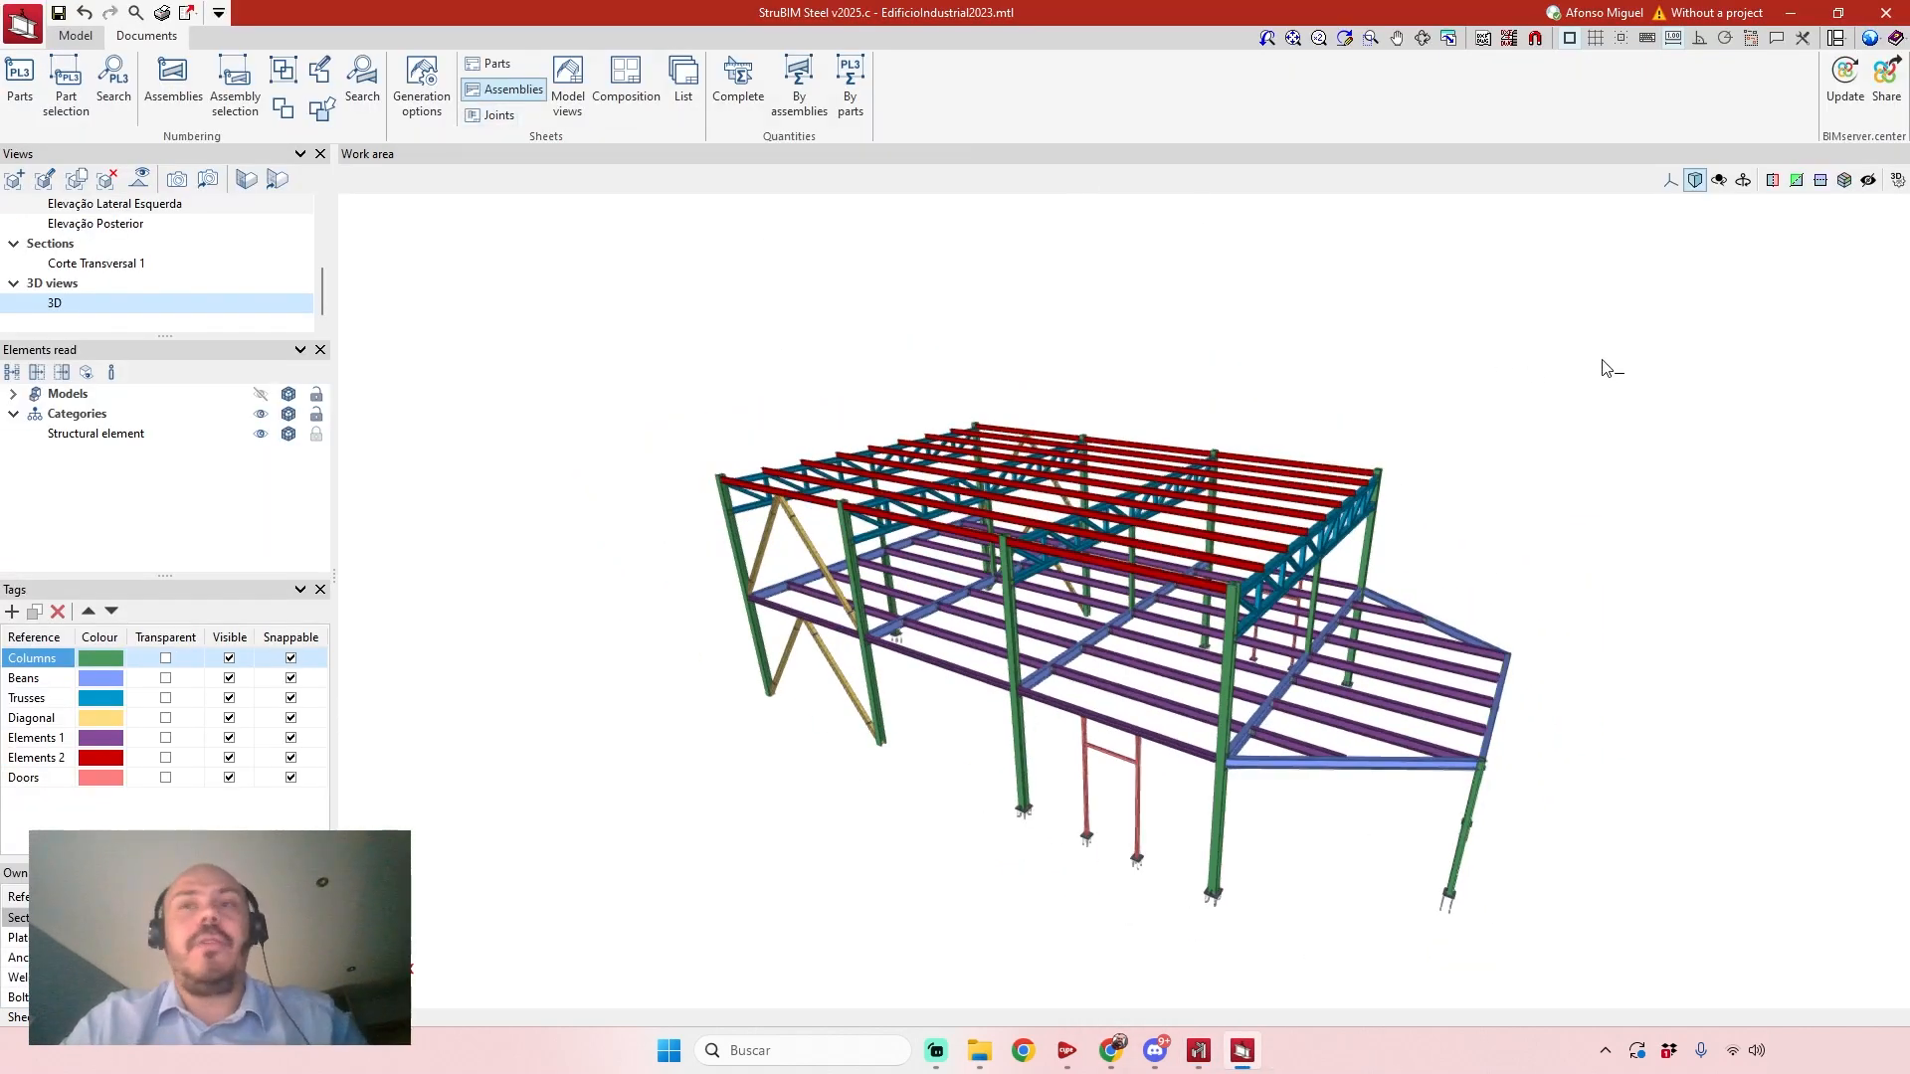
middle_click_drag(1603, 361, 1555, 355)
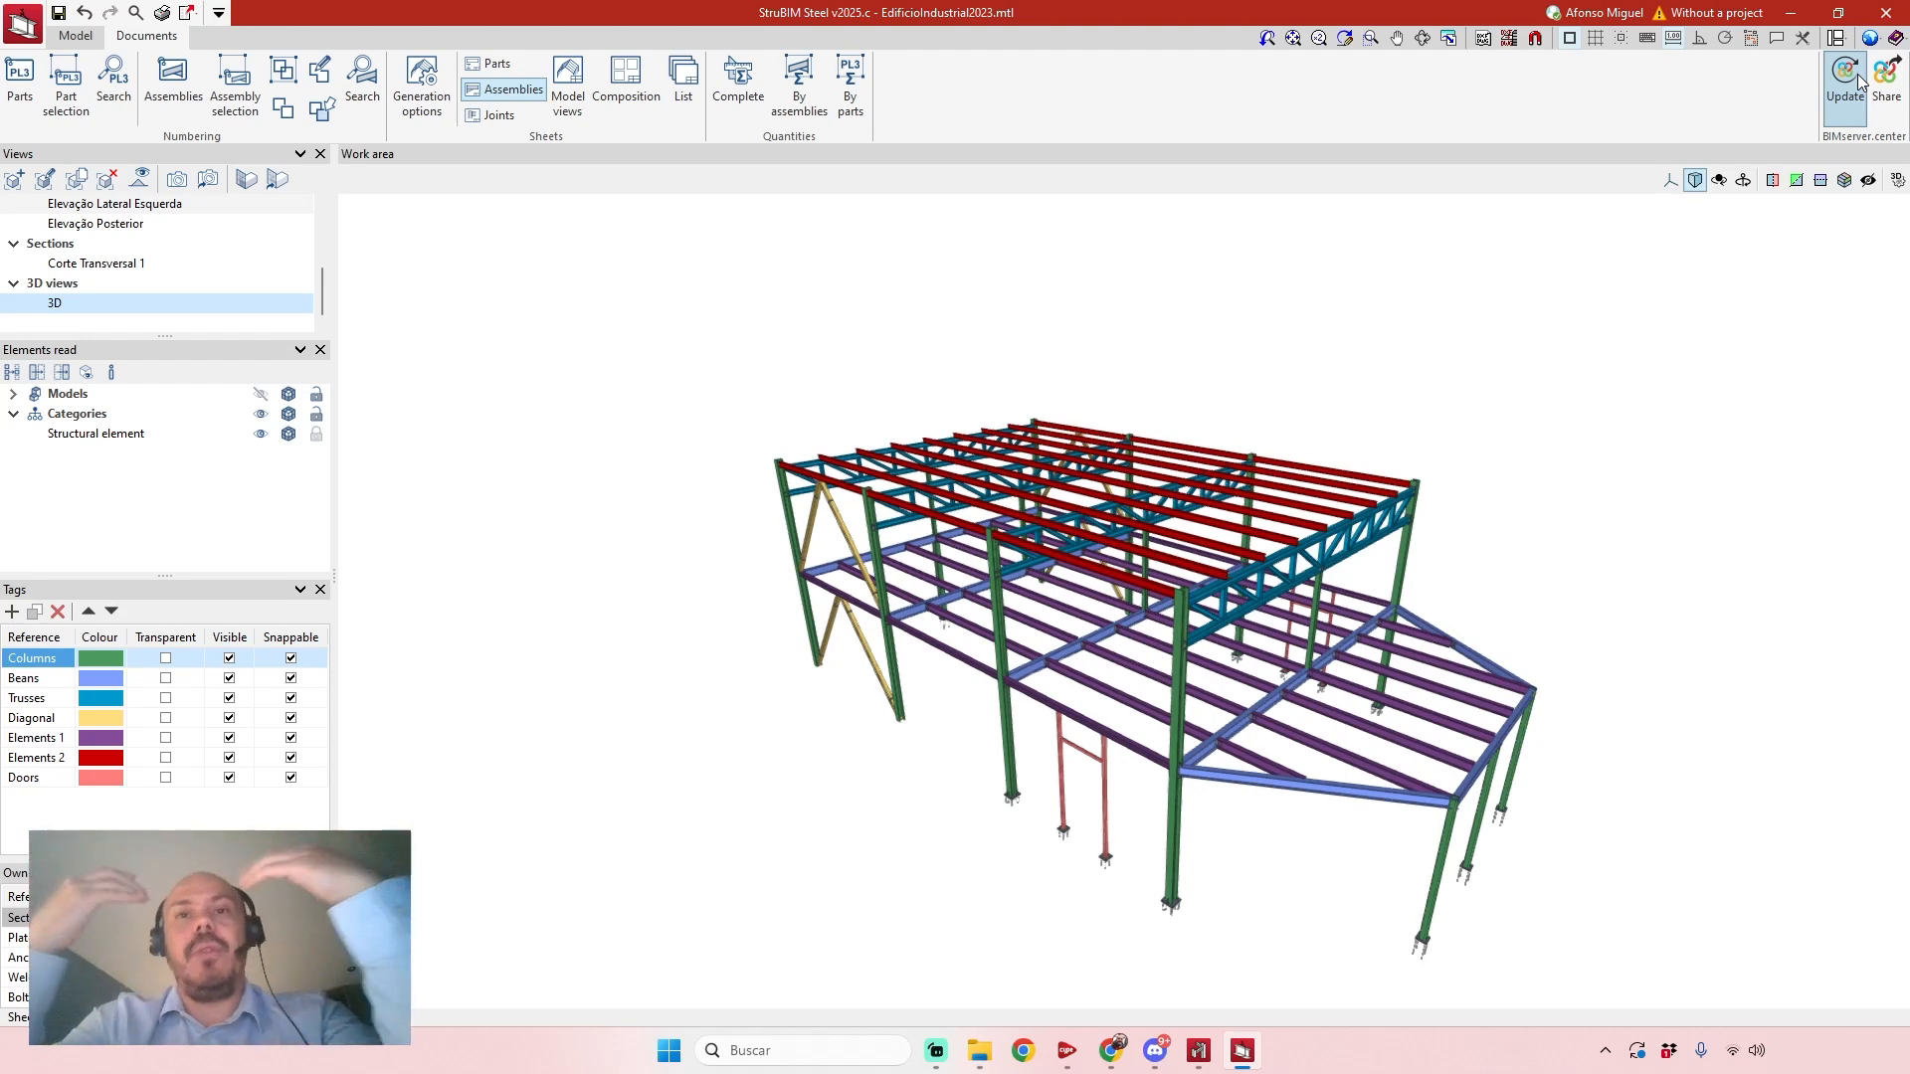
middle_click_drag(1651, 410, 1567, 341)
scroll(1044, 640, "up", 5)
scroll(776, 816, "up", 6)
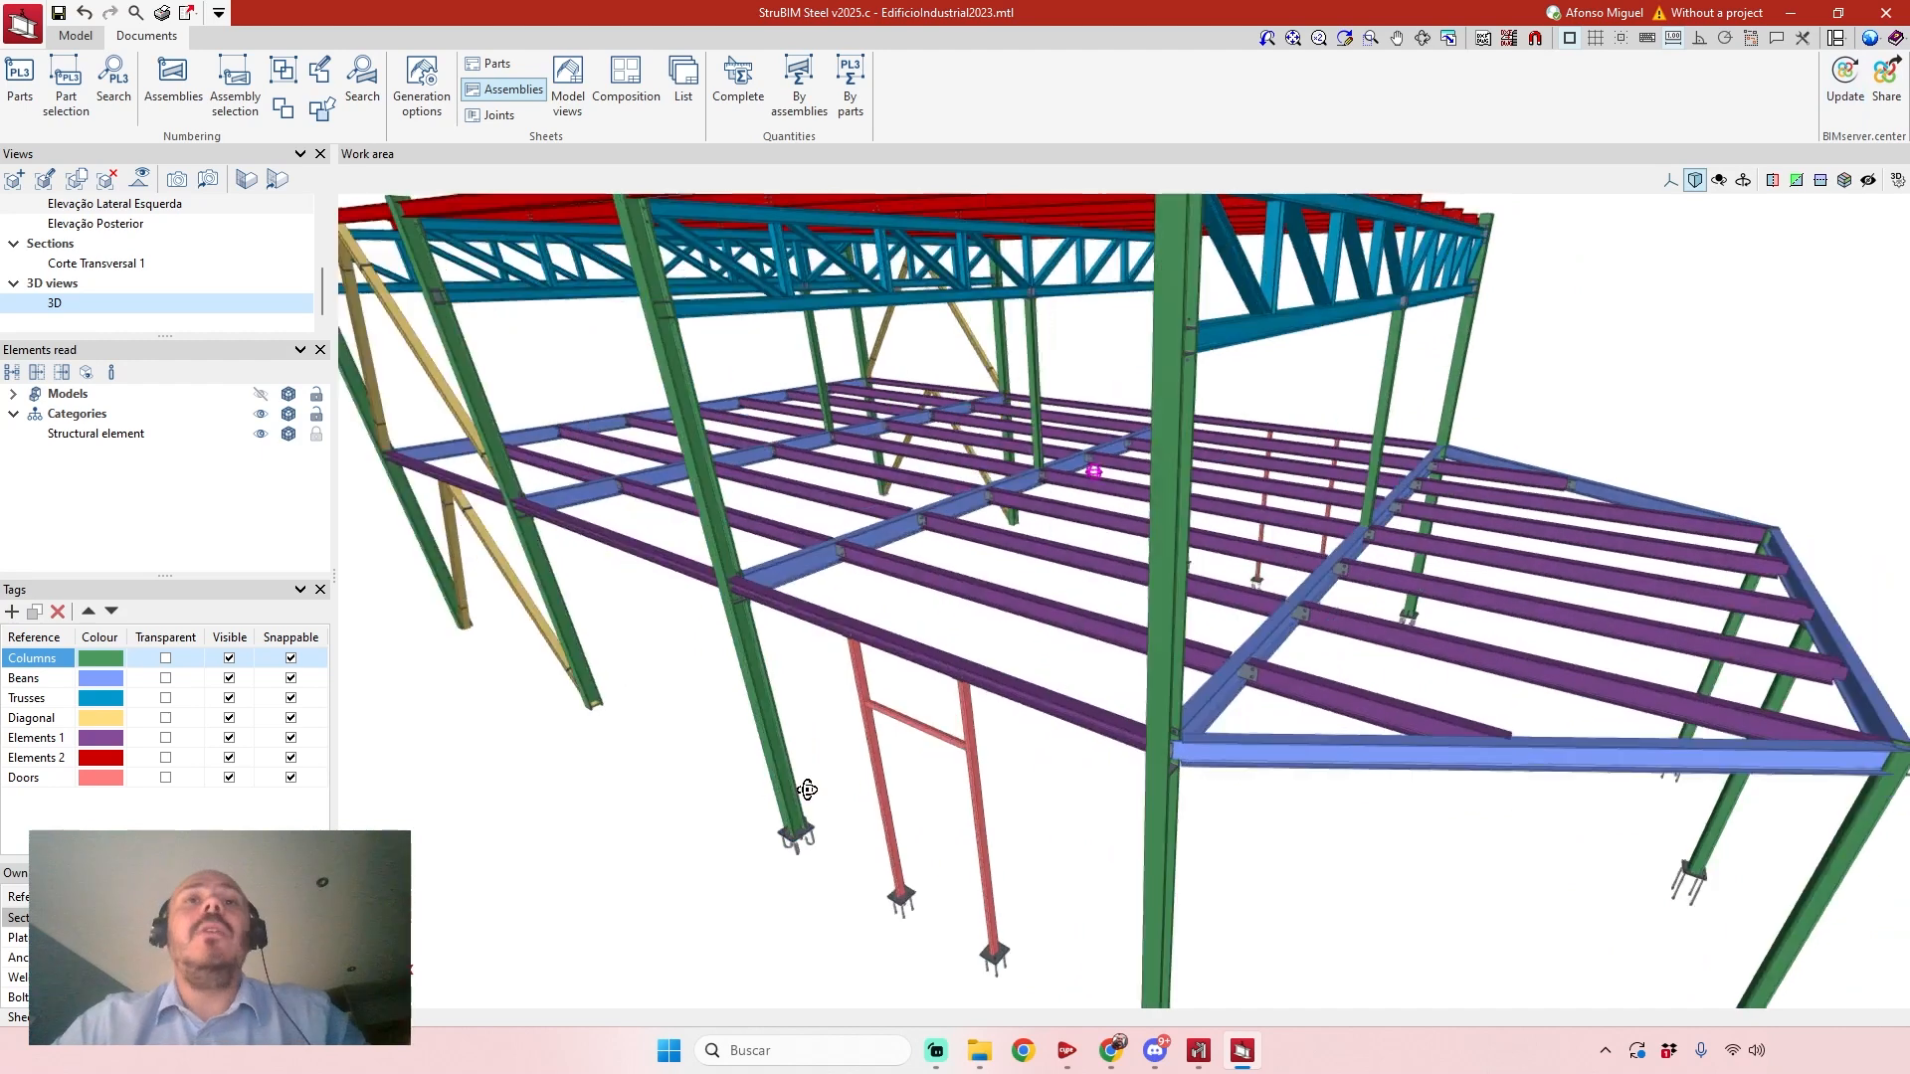
scroll(909, 789, "down", 3)
scroll(959, 755, "up", 6)
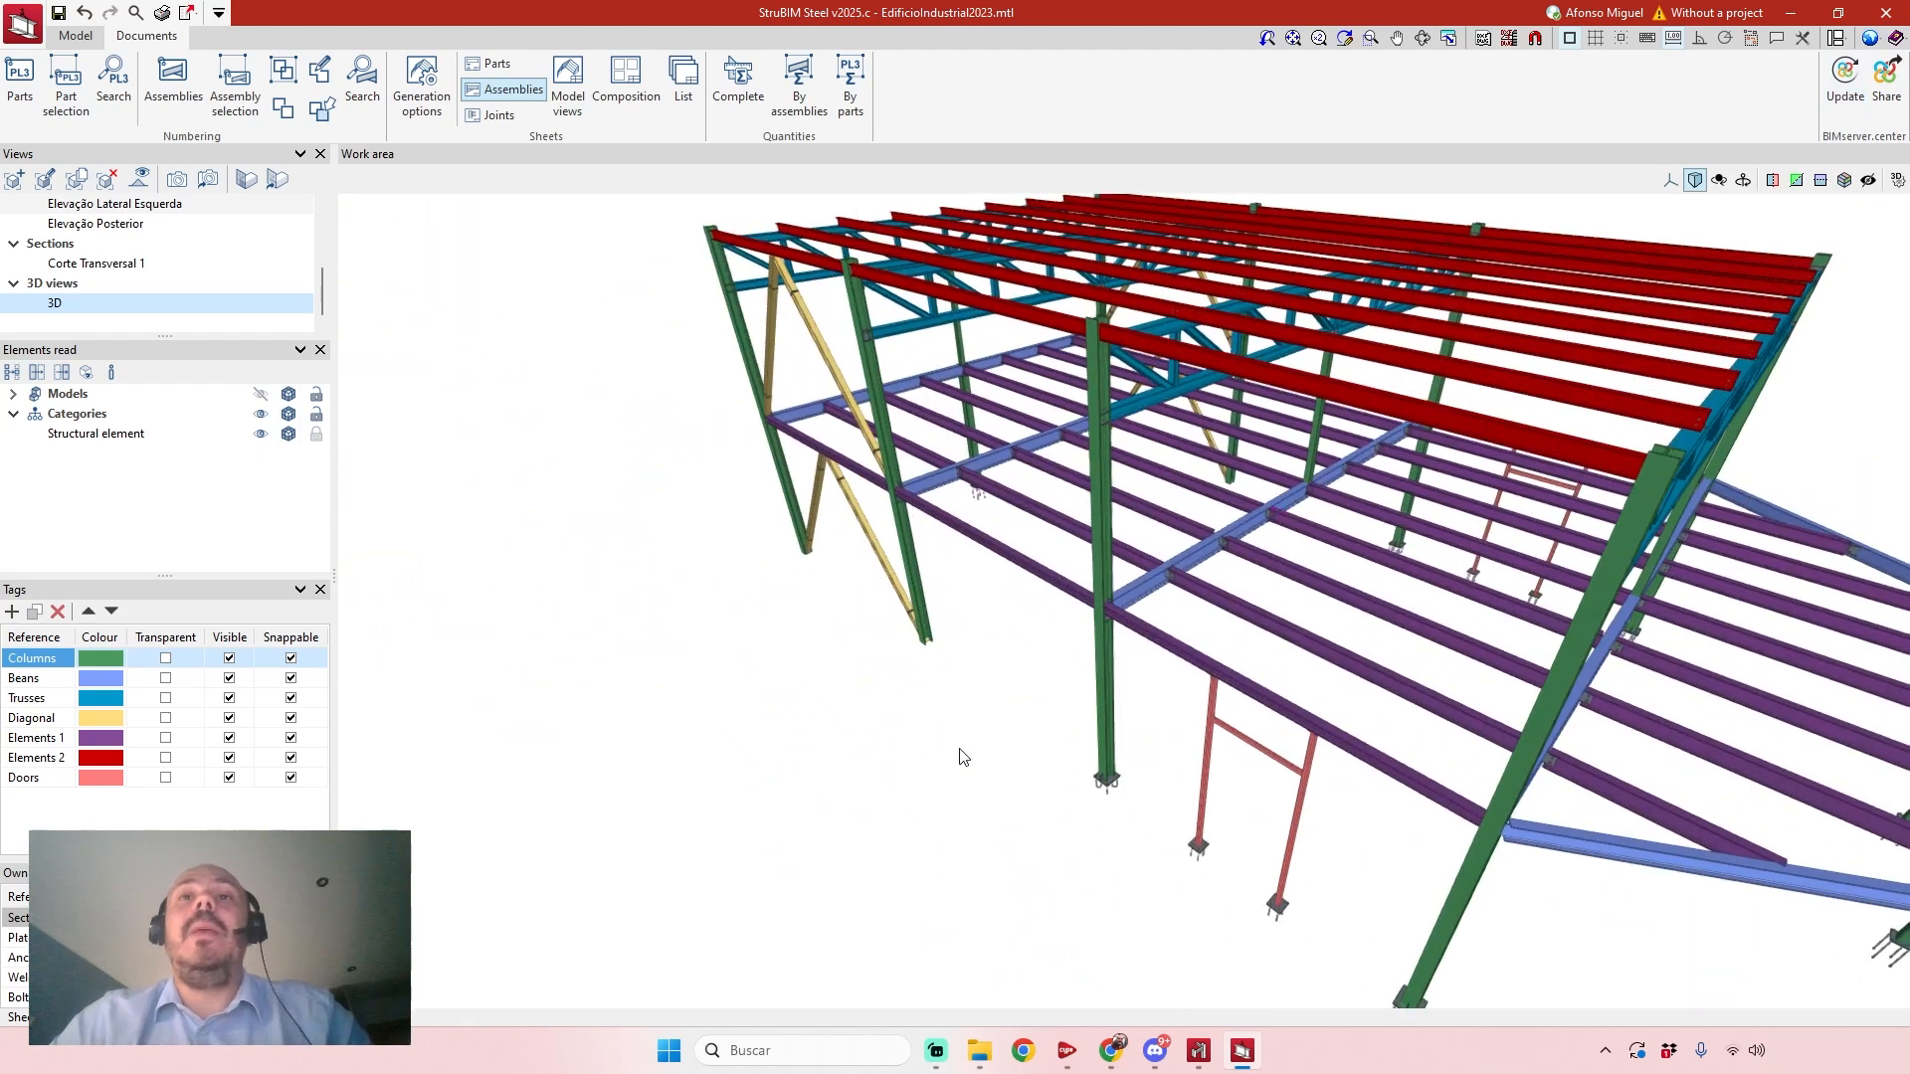
Examine the bolted connections between the floor joists, main beams and columns up close.
middle_click_drag(970, 737, 796, 746)
scroll(1100, 682, "down", 3)
middle_click_drag(1100, 682, 1036, 472)
middle_click_drag(1343, 853, 857, 529, "shift")
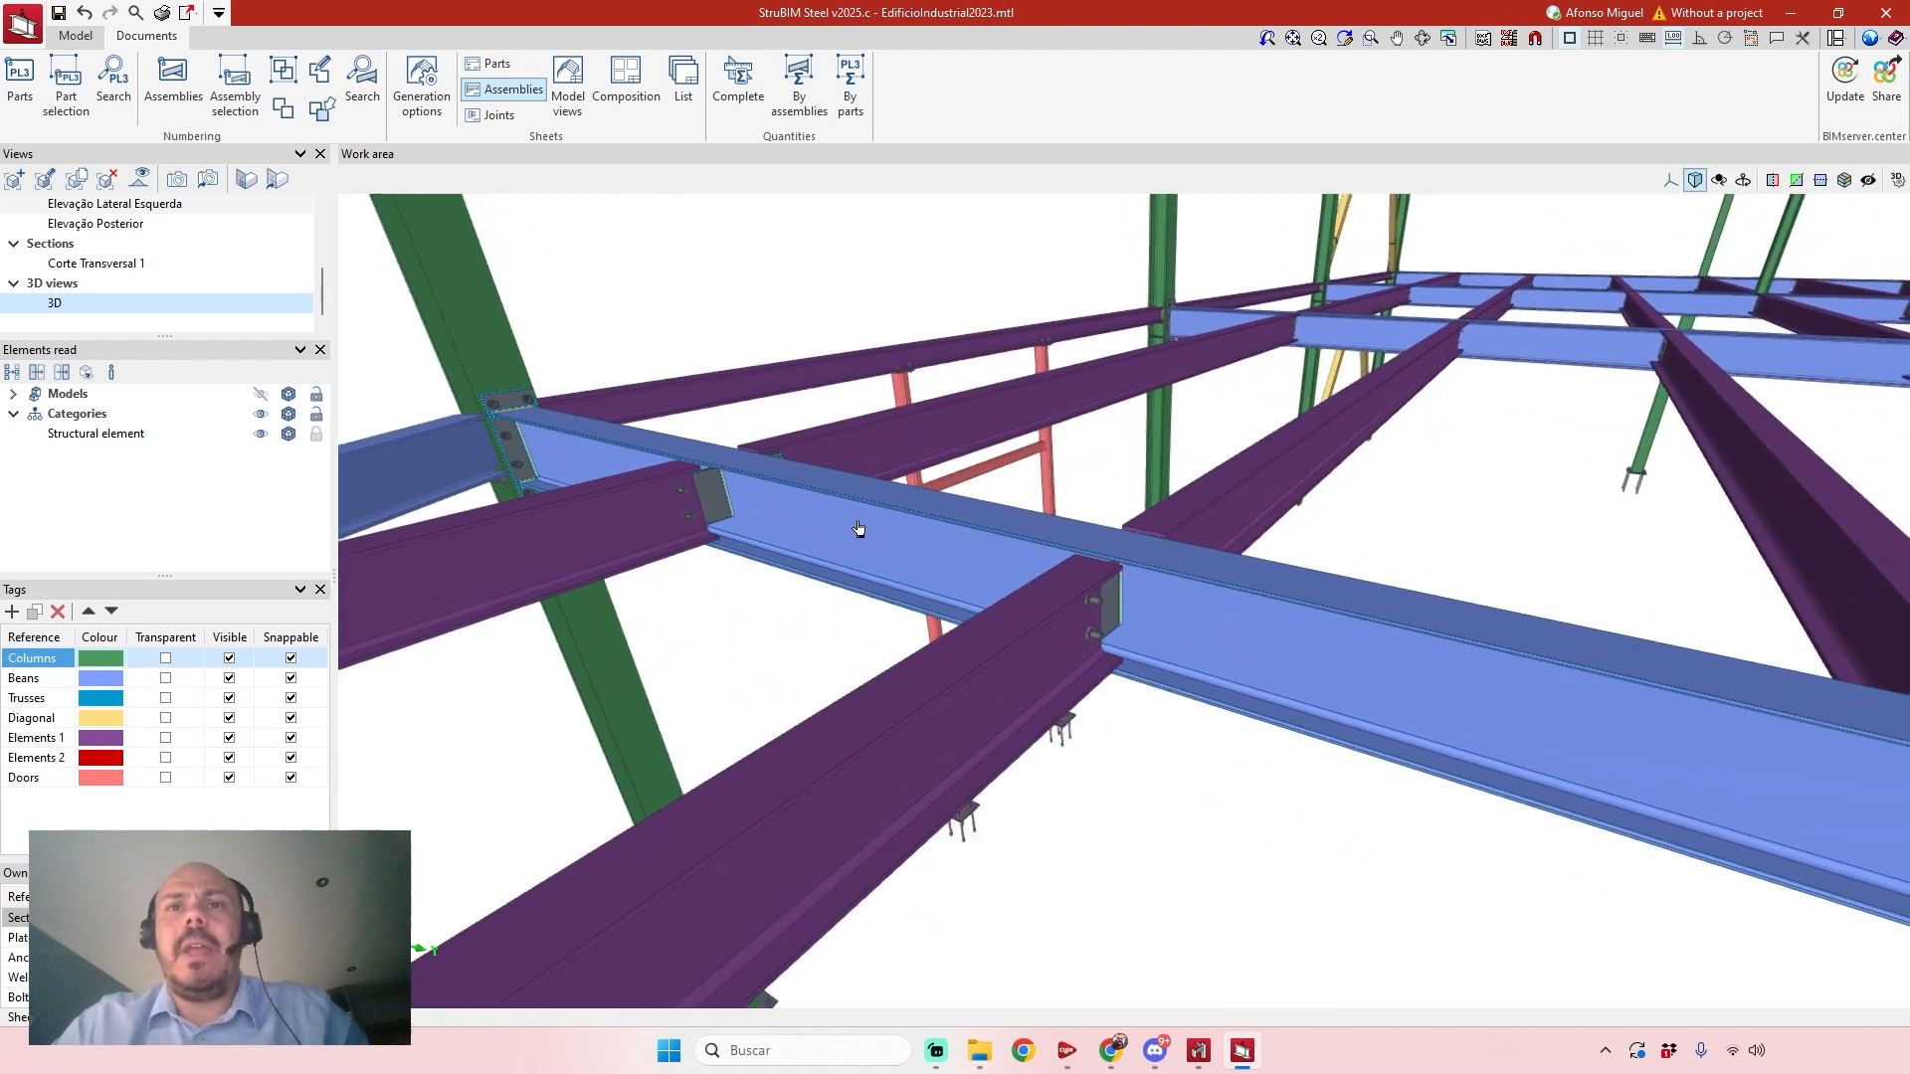
scroll(1062, 507, "down", 4)
middle_click_drag(1026, 441, 986, 515)
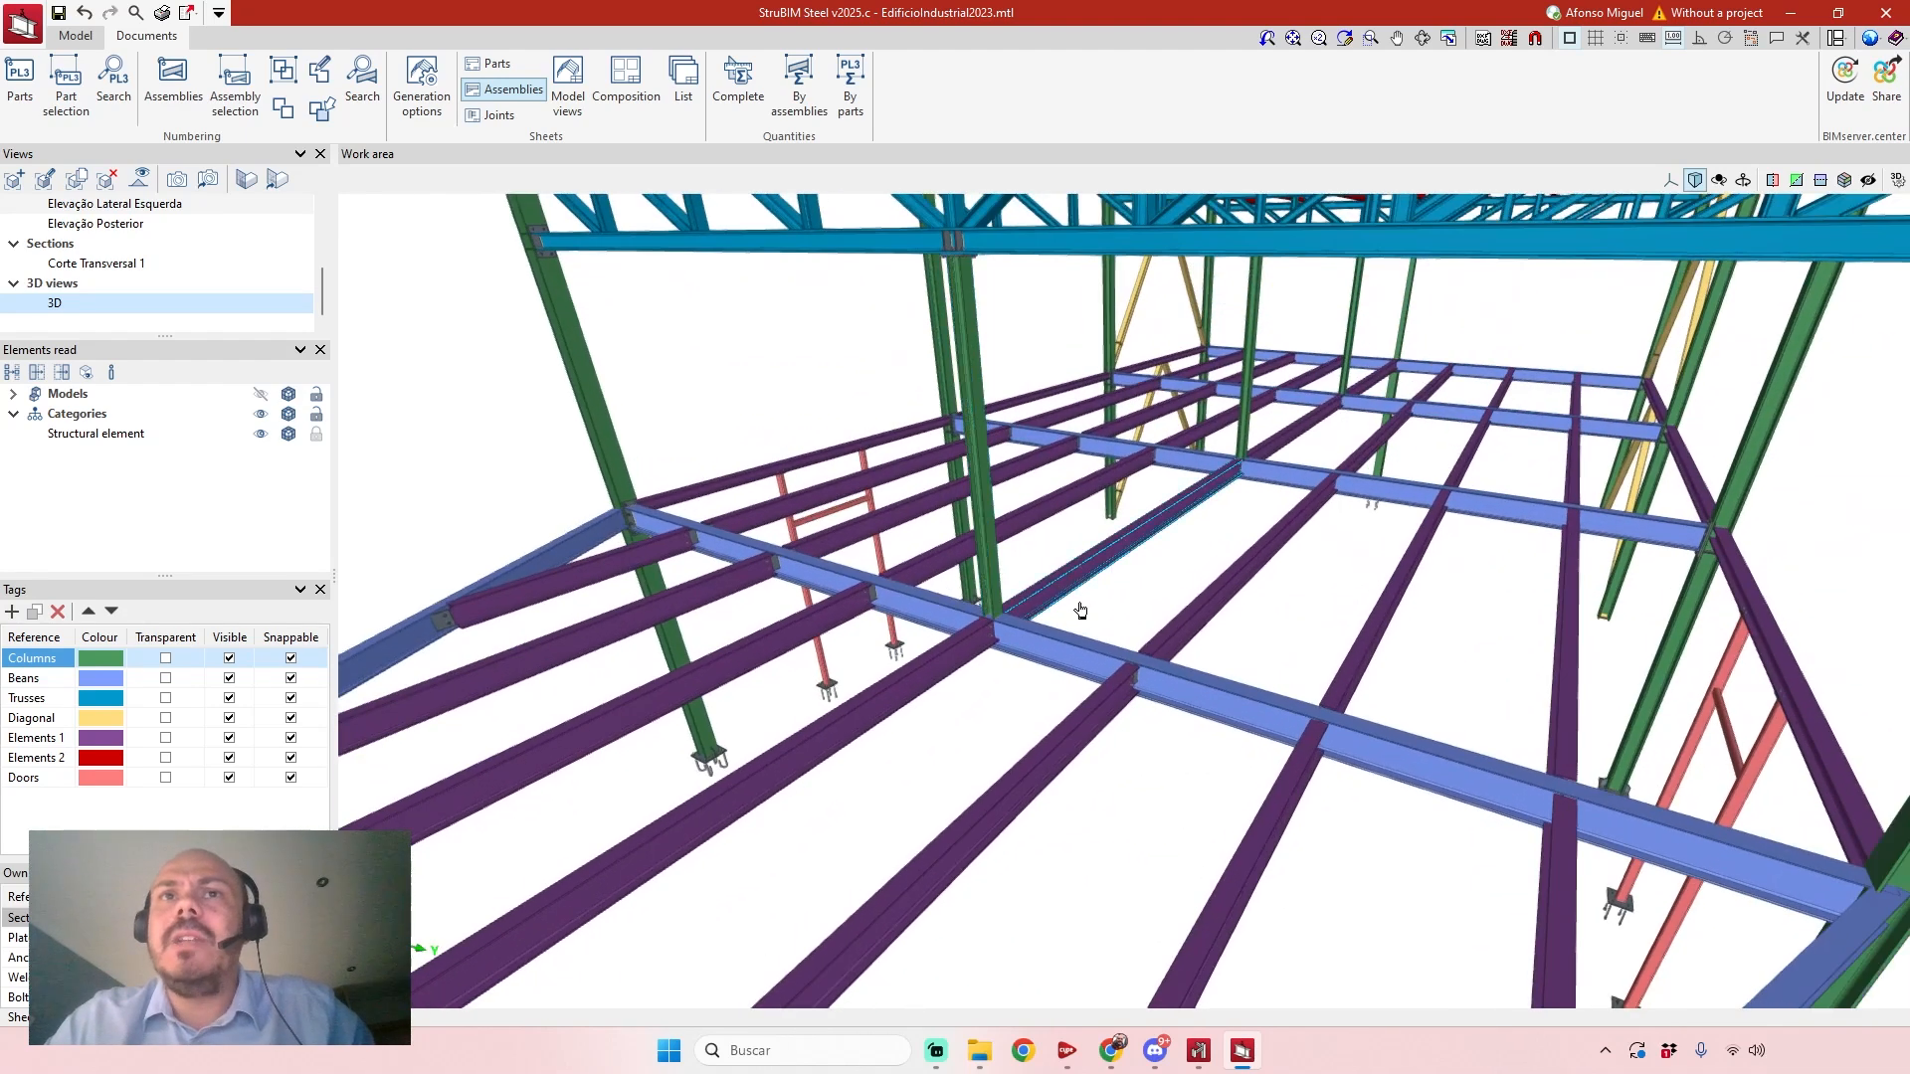
middle_click_drag(1082, 611, 985, 492)
mouse_move(1109, 662)
middle_mouse_down("shift")
mouse_move(1369, 652)
mouse_move(1207, 673)
mouse_move(1365, 611)
mouse_move(1130, 683)
mouse_move(946, 661)
mouse_move(1018, 660)
mouse_move(994, 609)
mouse_move(1115, 629)
middle_mouse_up("shift")
scroll(1350, 696, "up", 4)
middle_click_drag(1333, 682, 1542, 587, "shift")
scroll(1192, 671, "down", 4)
scroll(1130, 517, "down", 2)
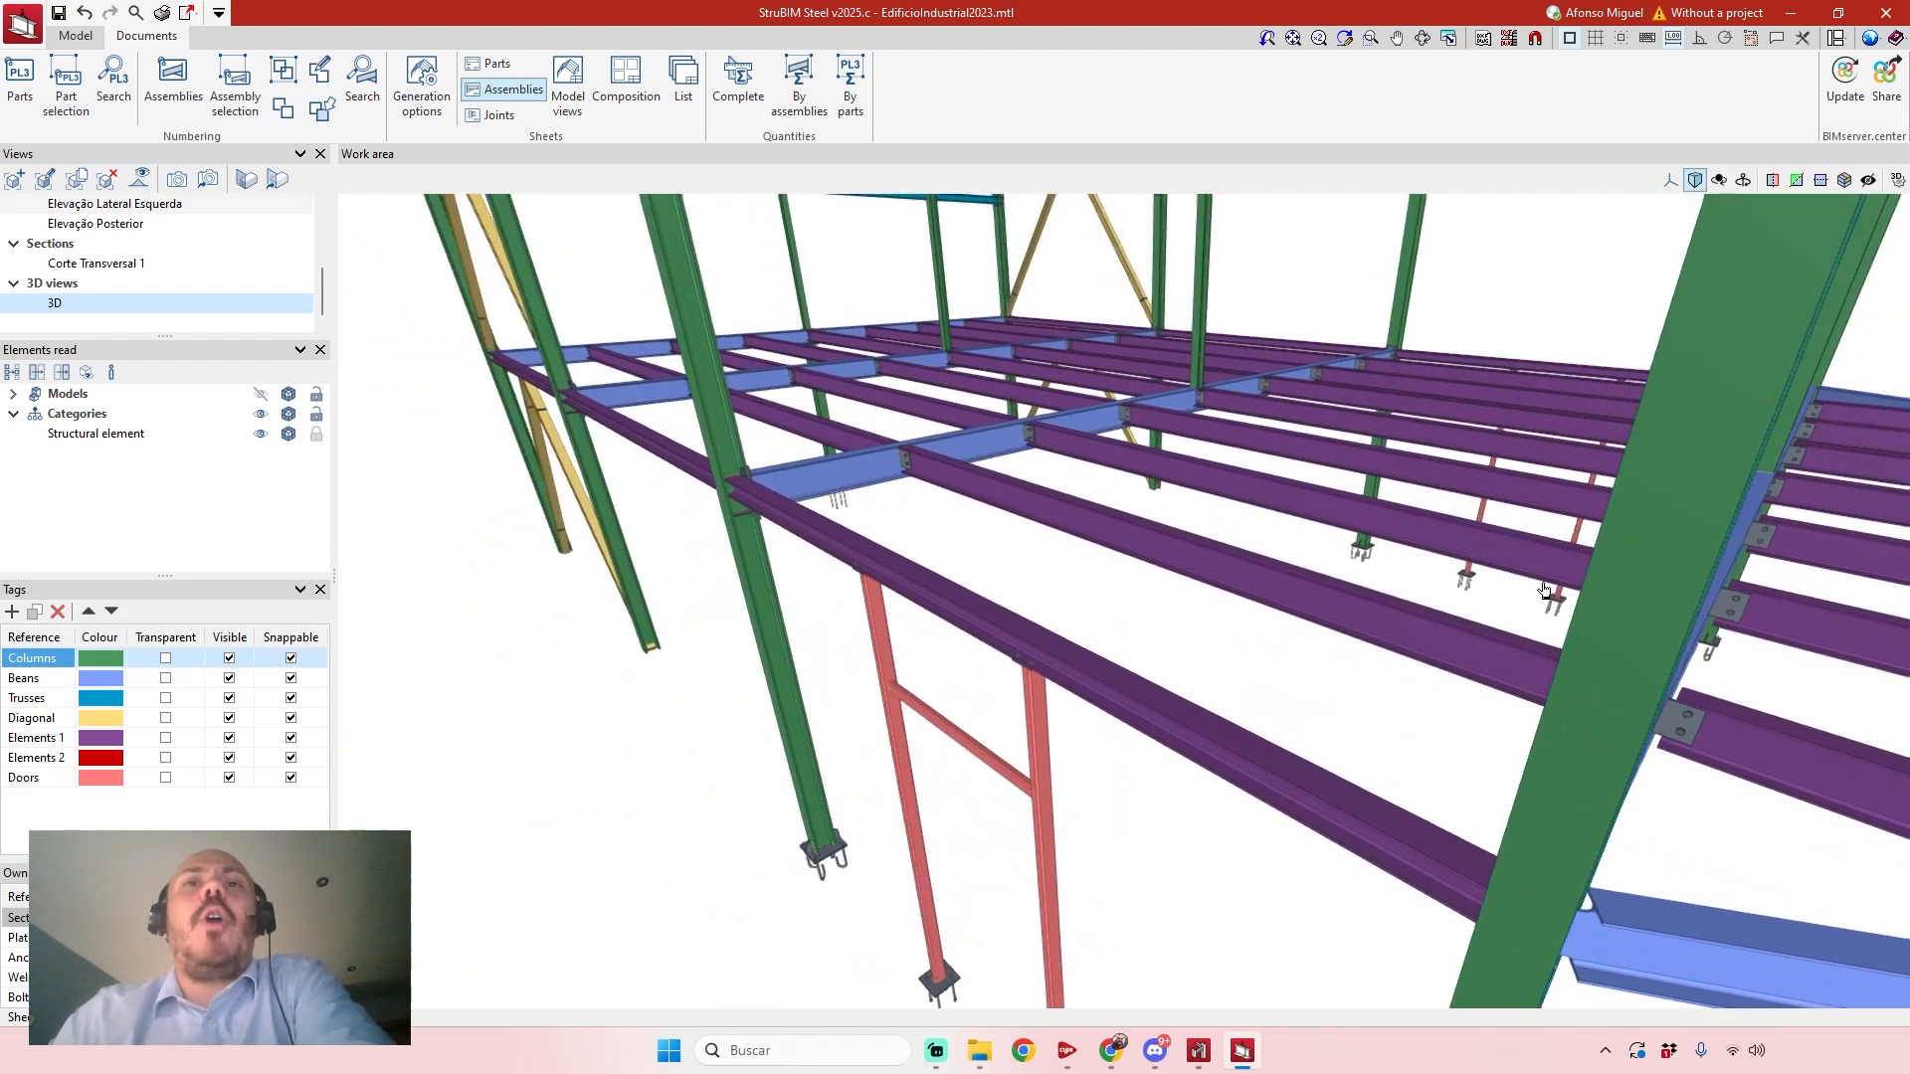
Open the connection between the floor joists and the main beam for editing, and examine its plates and bolts in 3D.
left_click(79, 41)
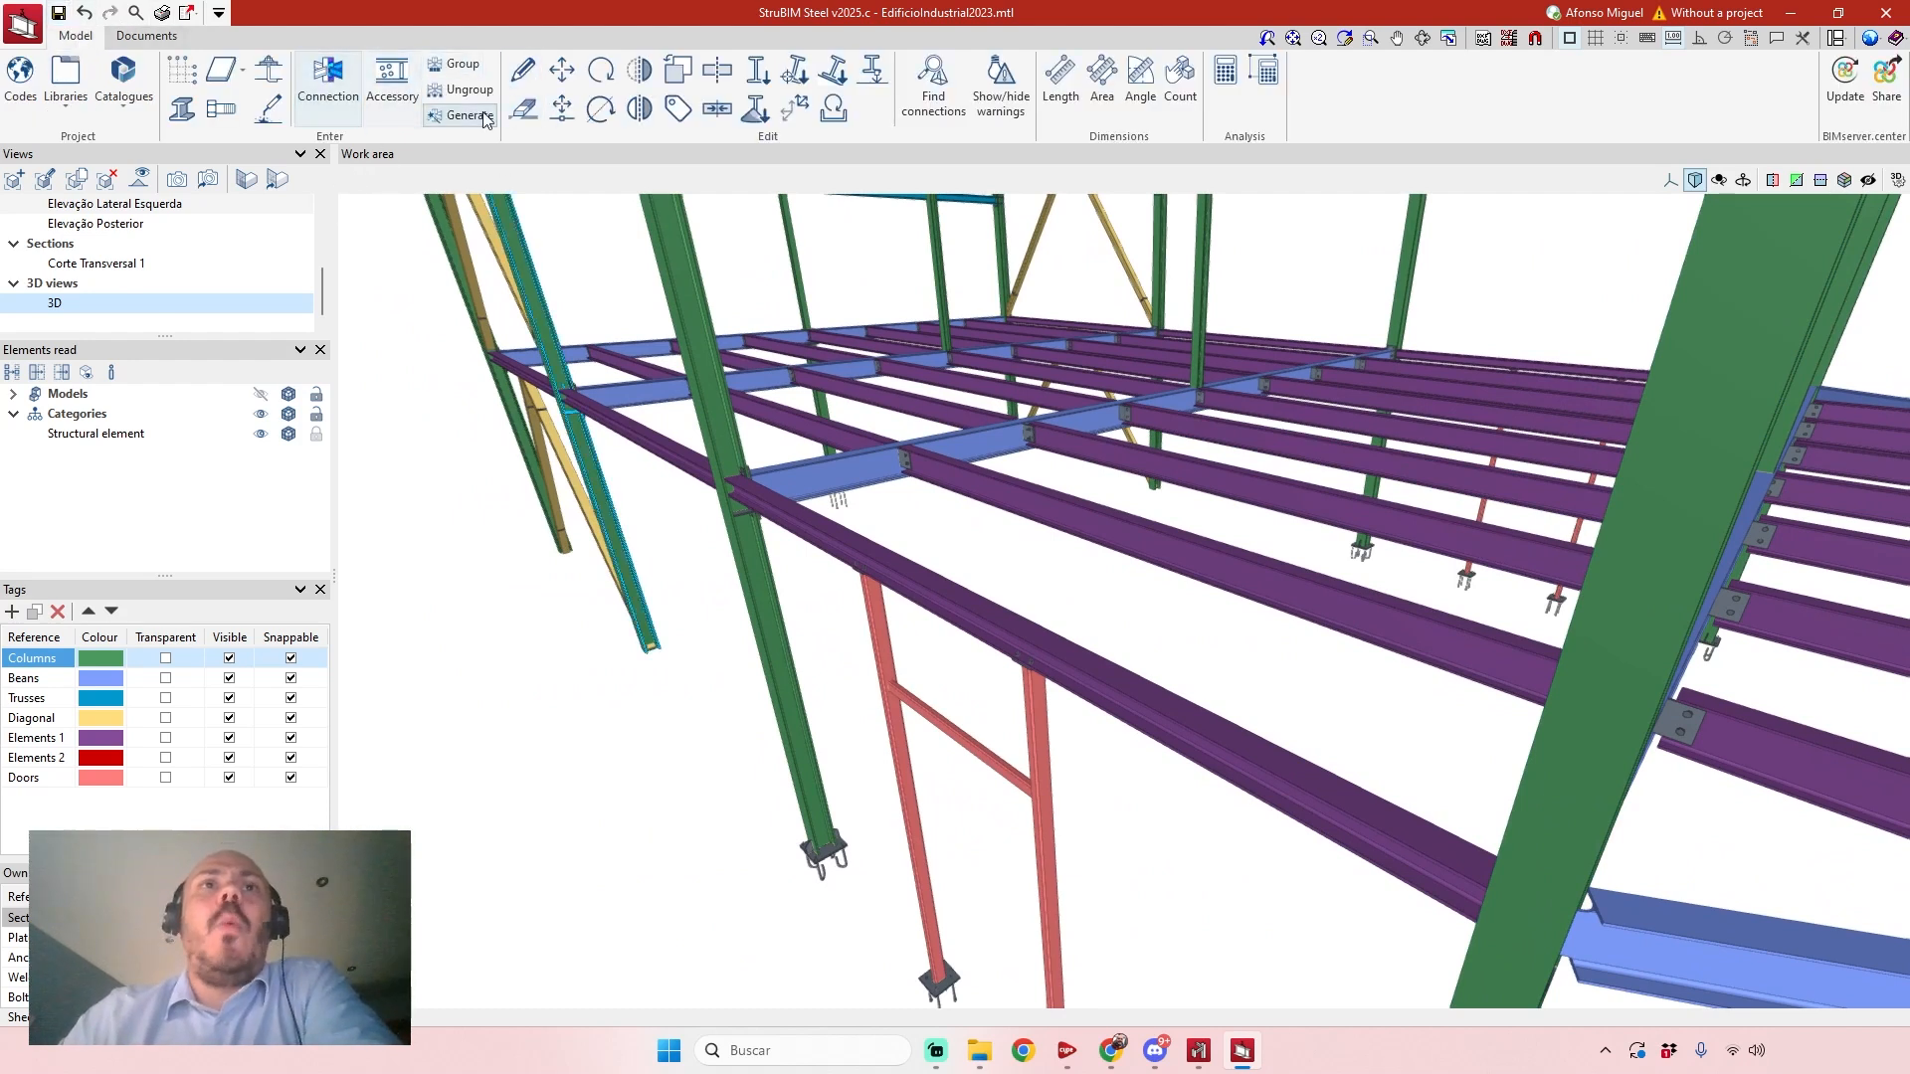
left_click(522, 69)
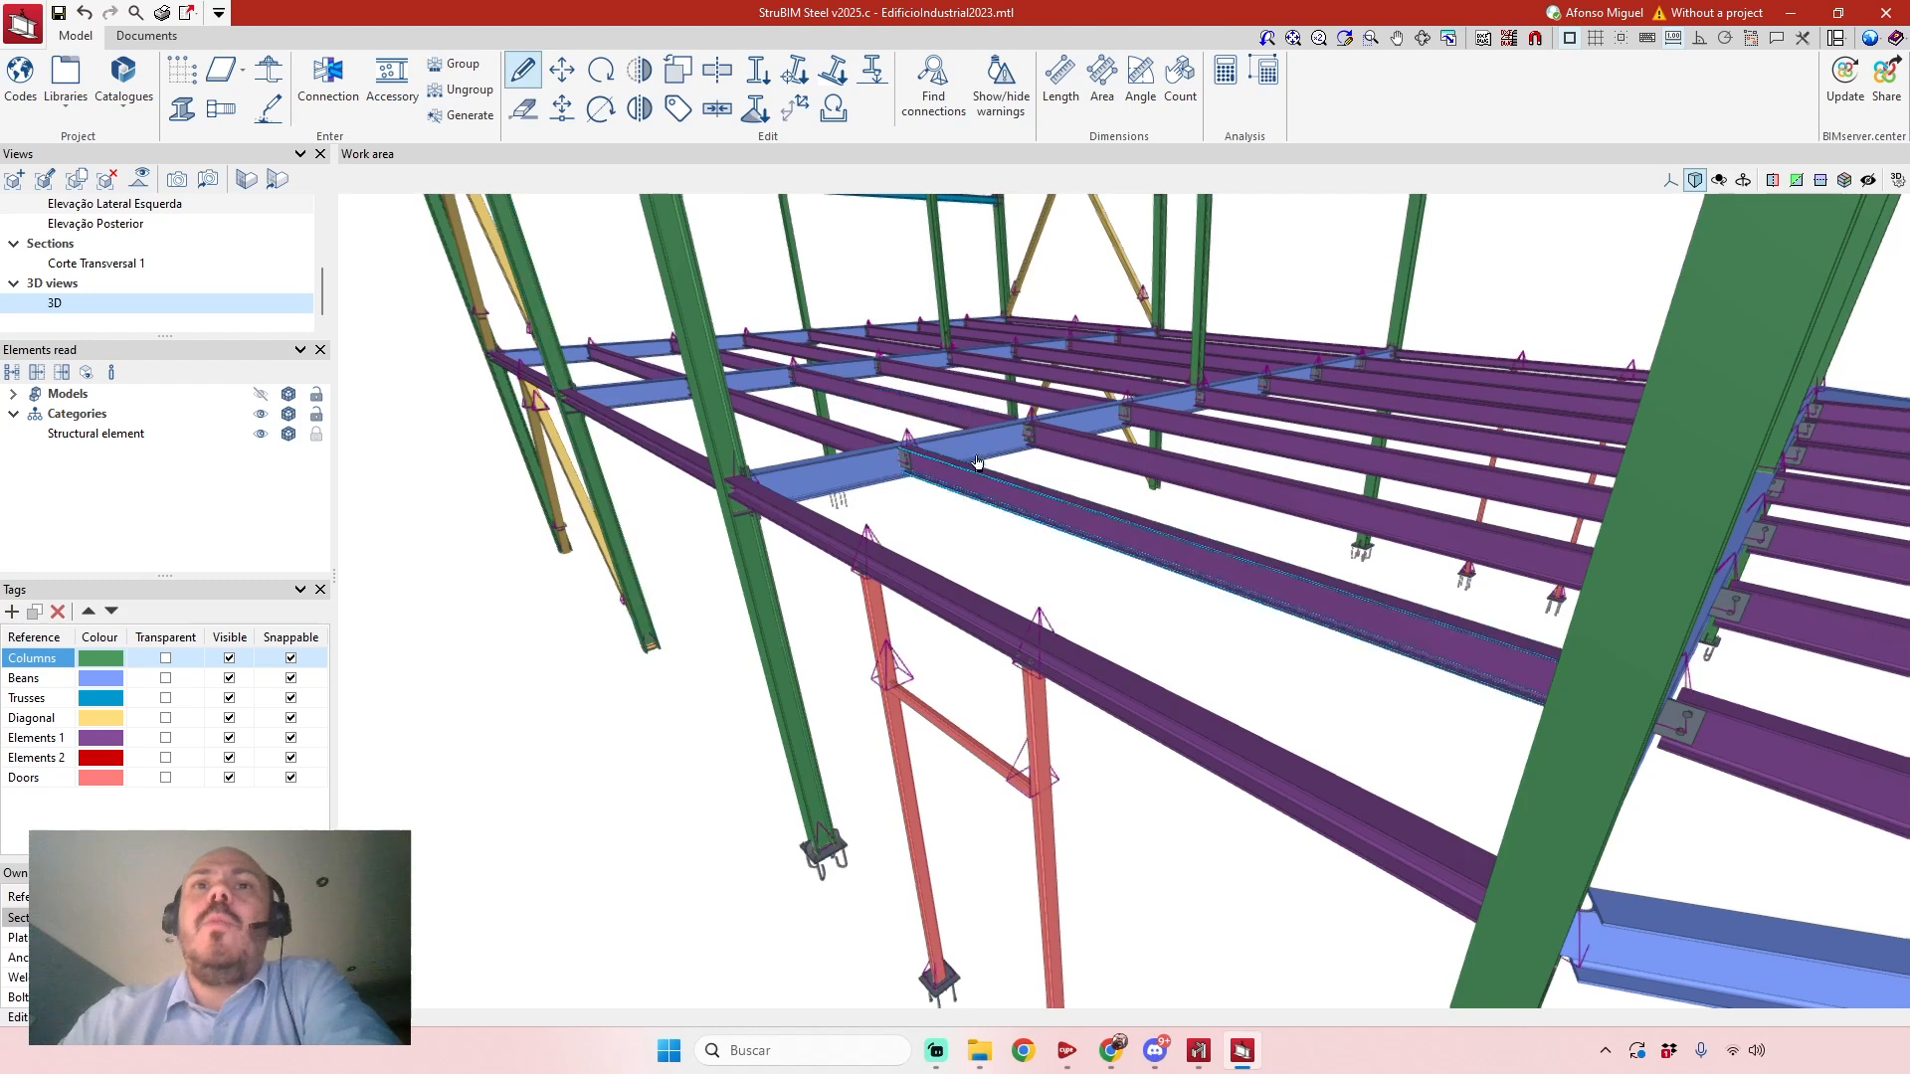
scroll(908, 458, "up", 2)
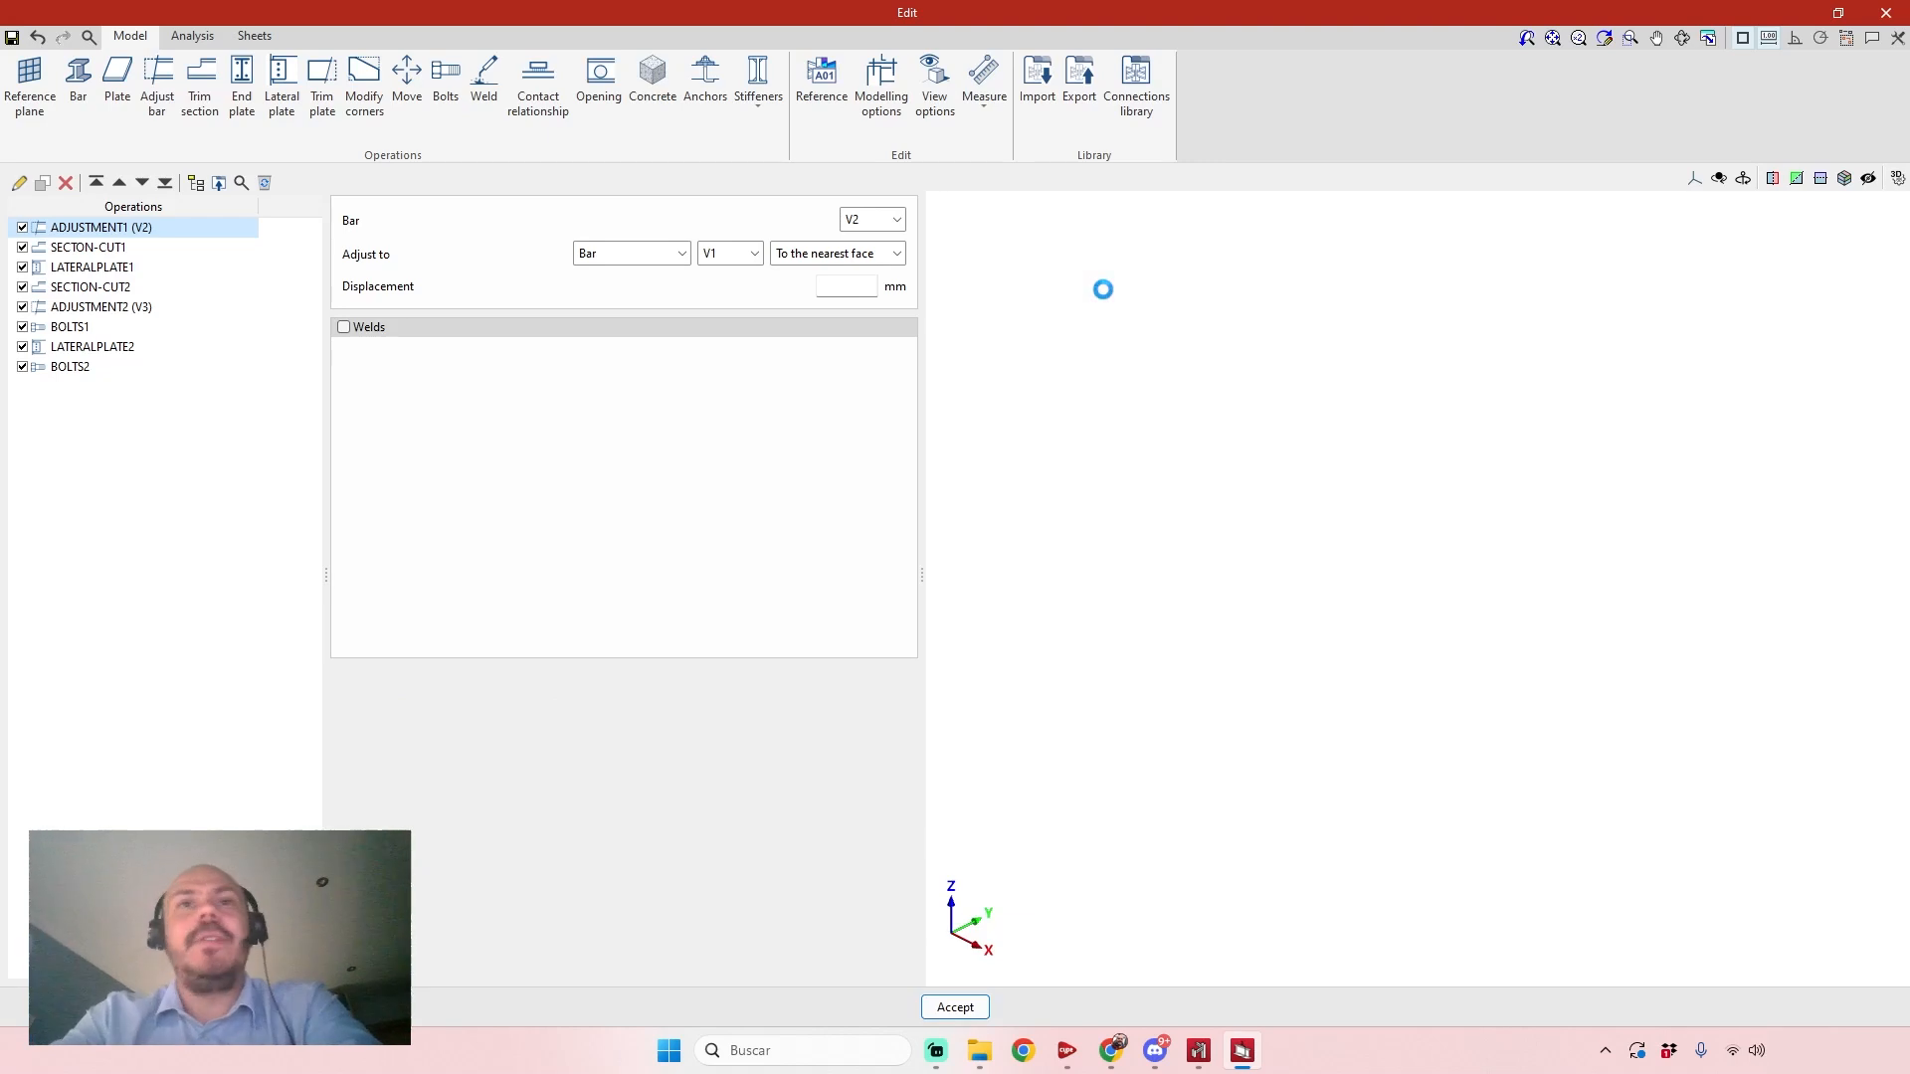
middle_click_drag(1103, 290, 1415, 717)
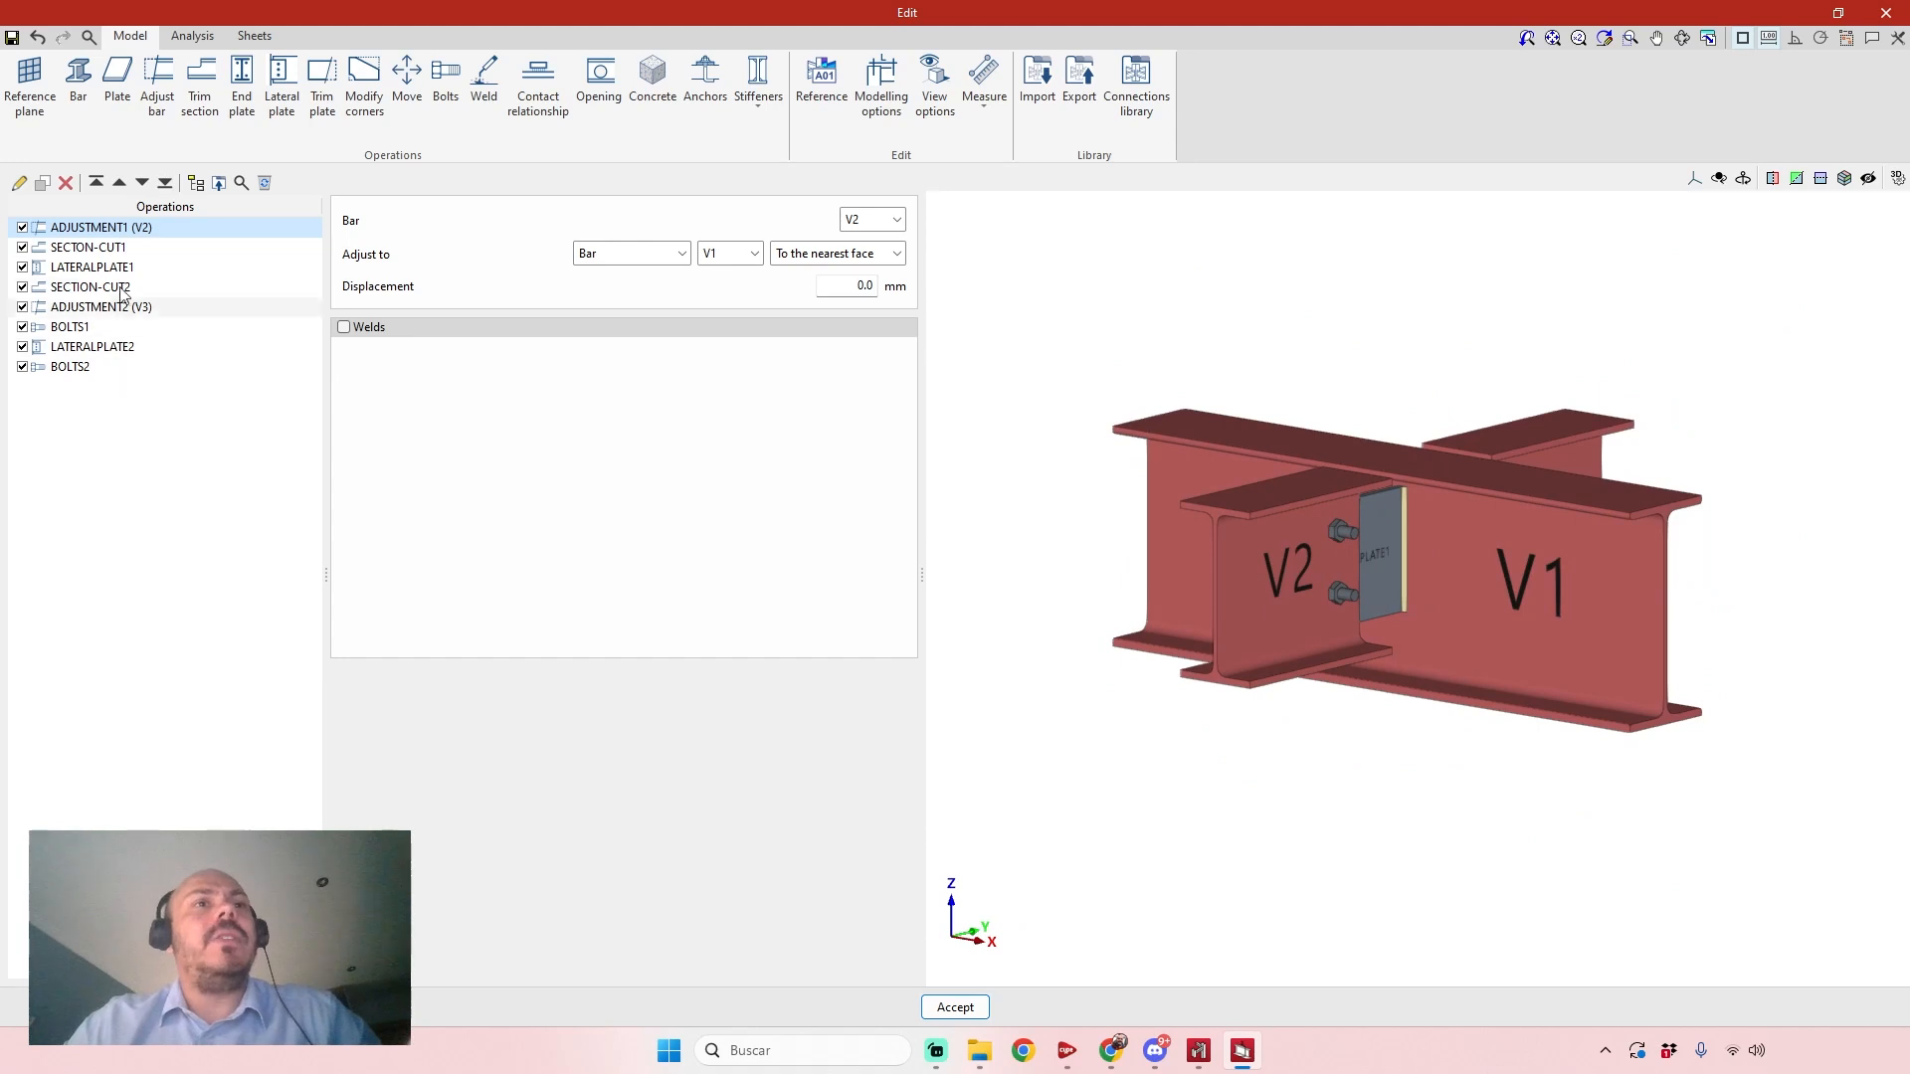
mouse_move(1657, 716)
middle_mouse_down()
mouse_move(1463, 662)
mouse_move(1323, 716)
mouse_move(1453, 780)
mouse_move(1613, 764)
mouse_move(1596, 762)
middle_mouse_up()
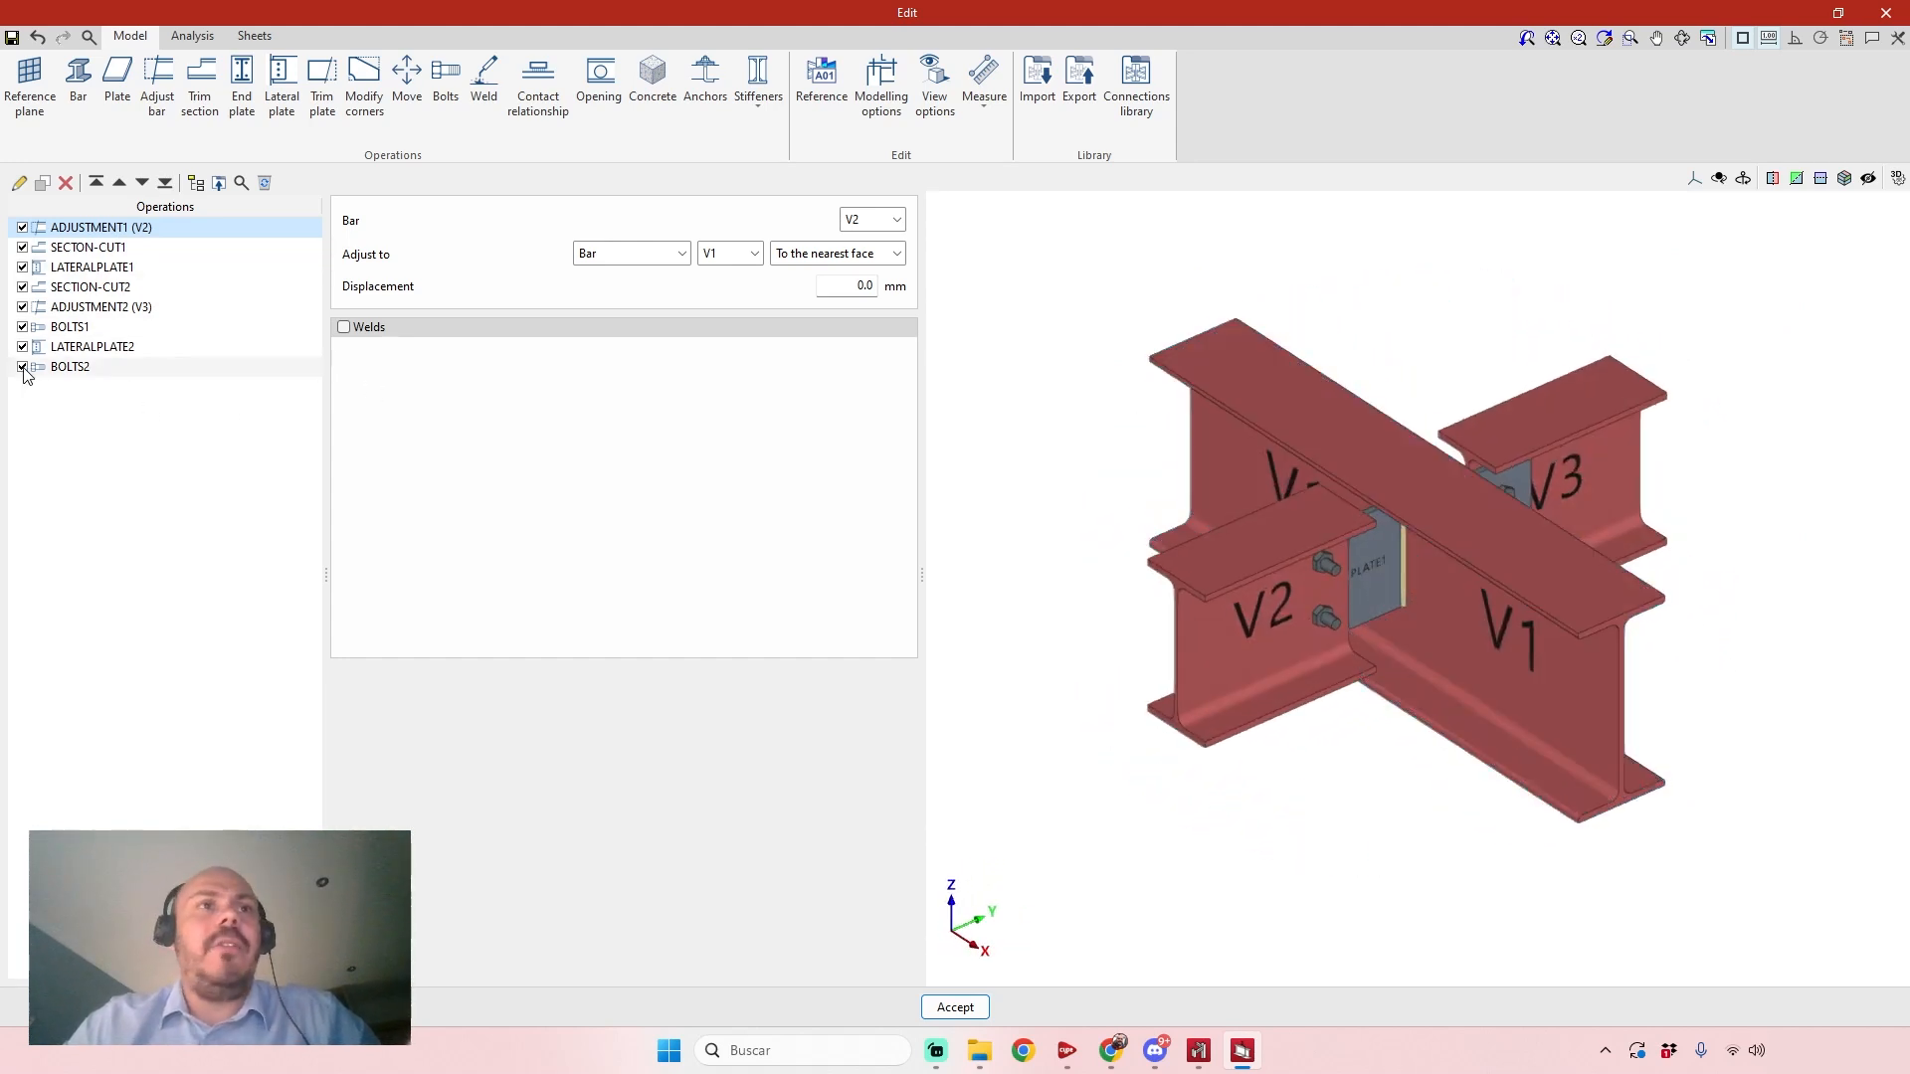
Disable all the connection's operations, from BOLTS2 back to ADJUSTMENT1, and view the unmodified beams in 3D.
left_click(21, 326)
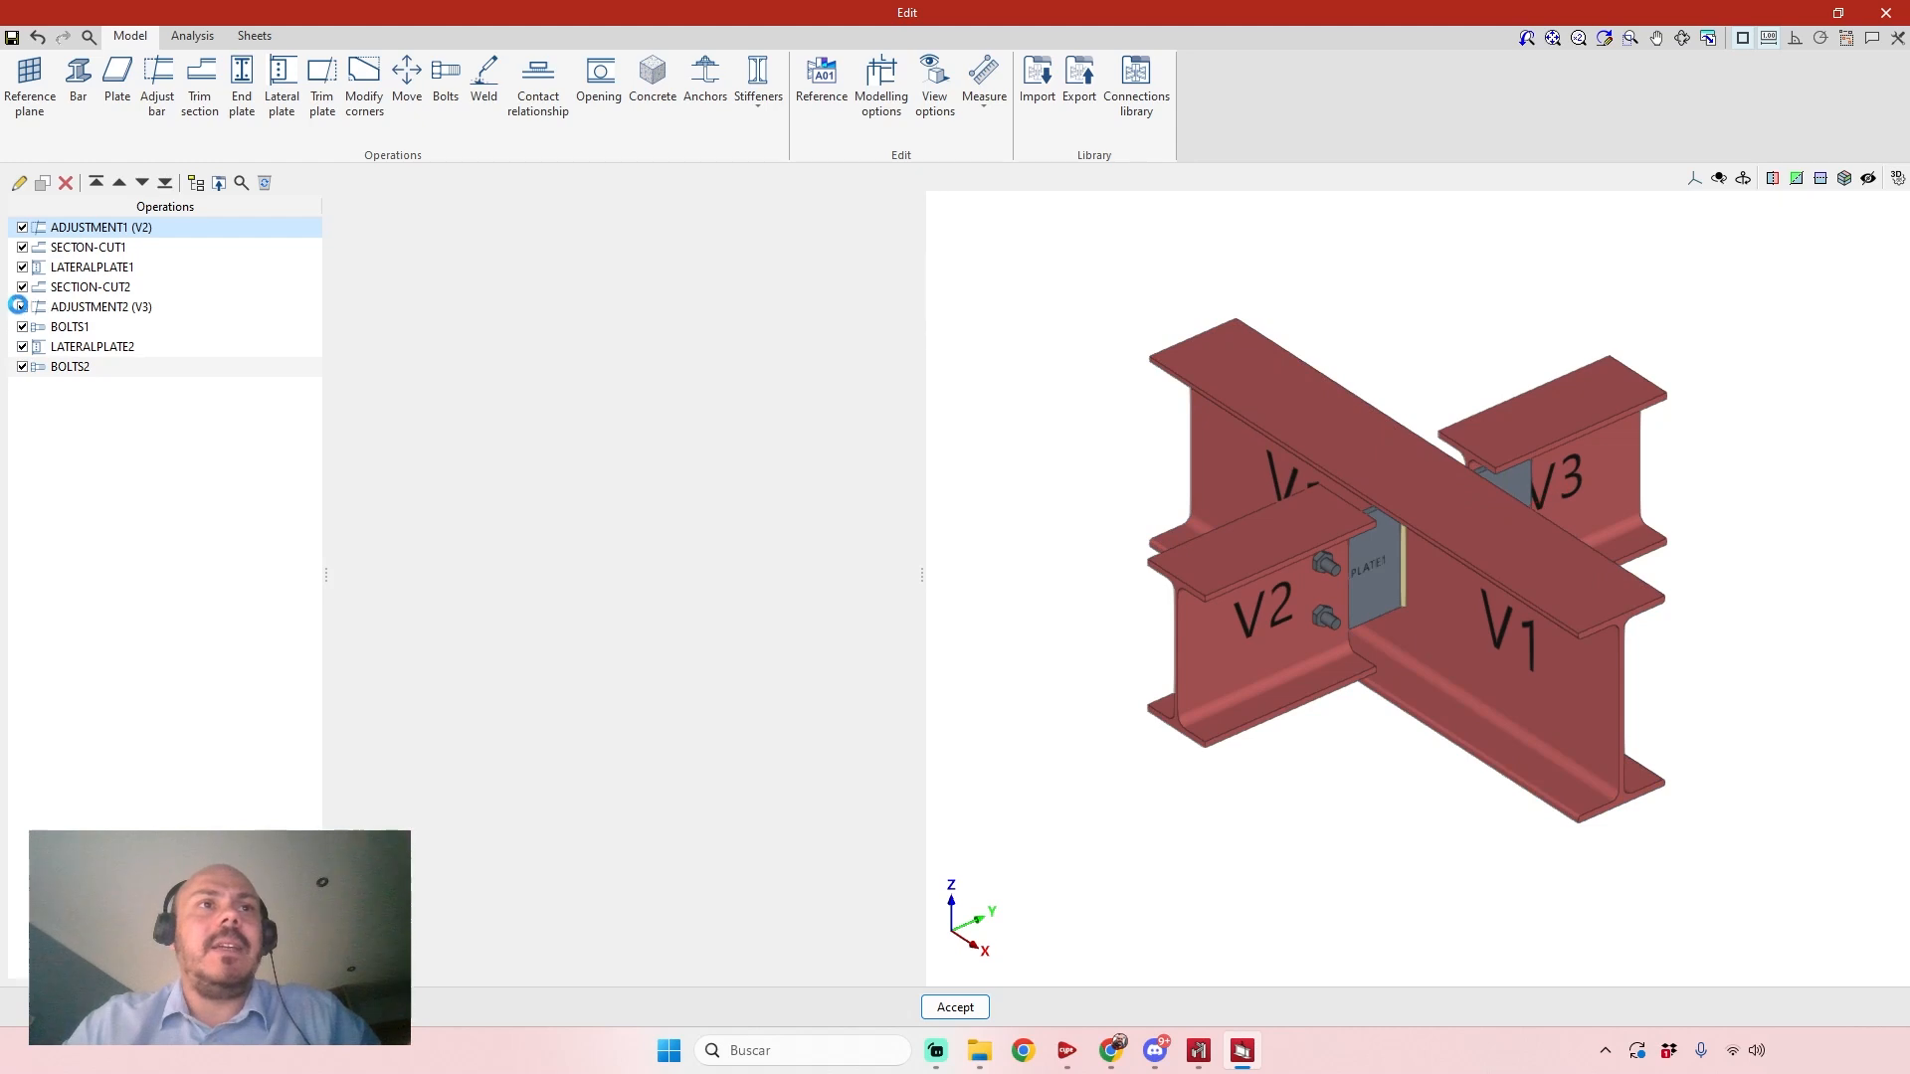
left_click(22, 306)
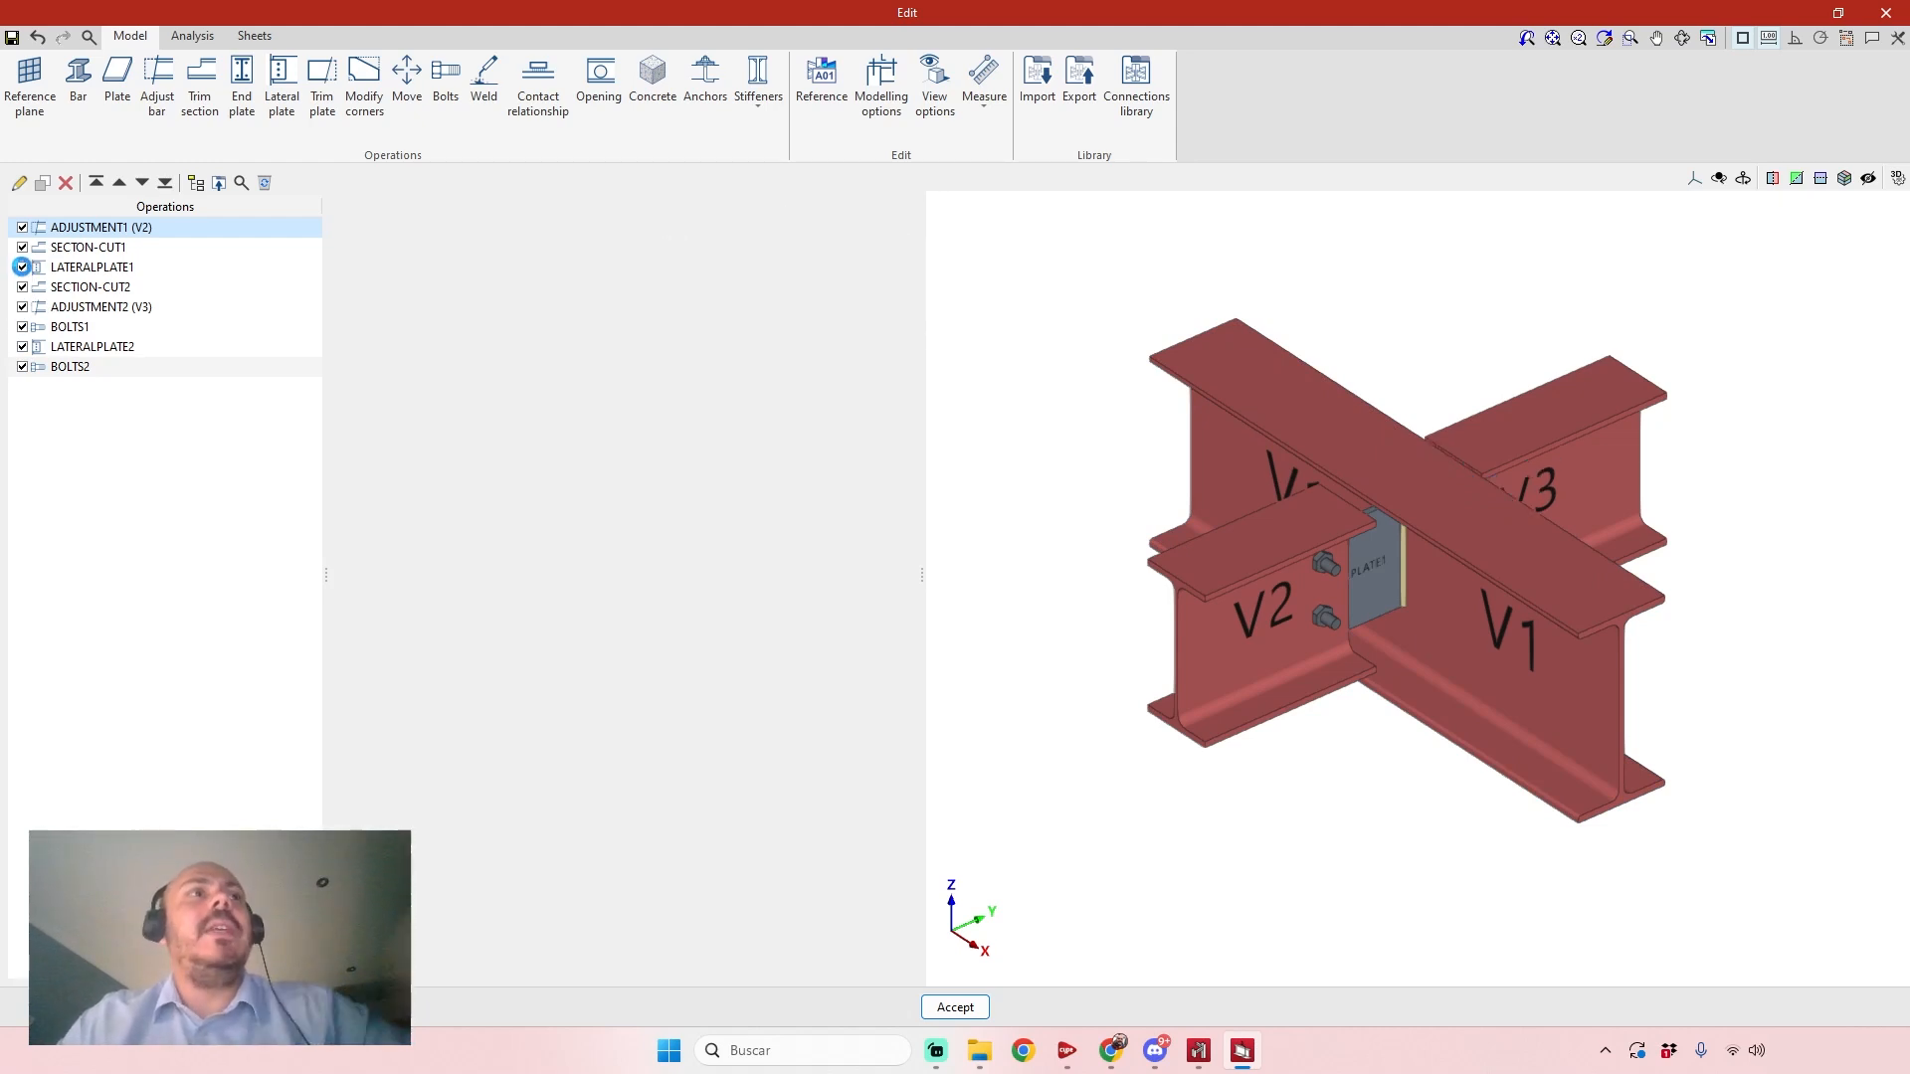
left_click(22, 252)
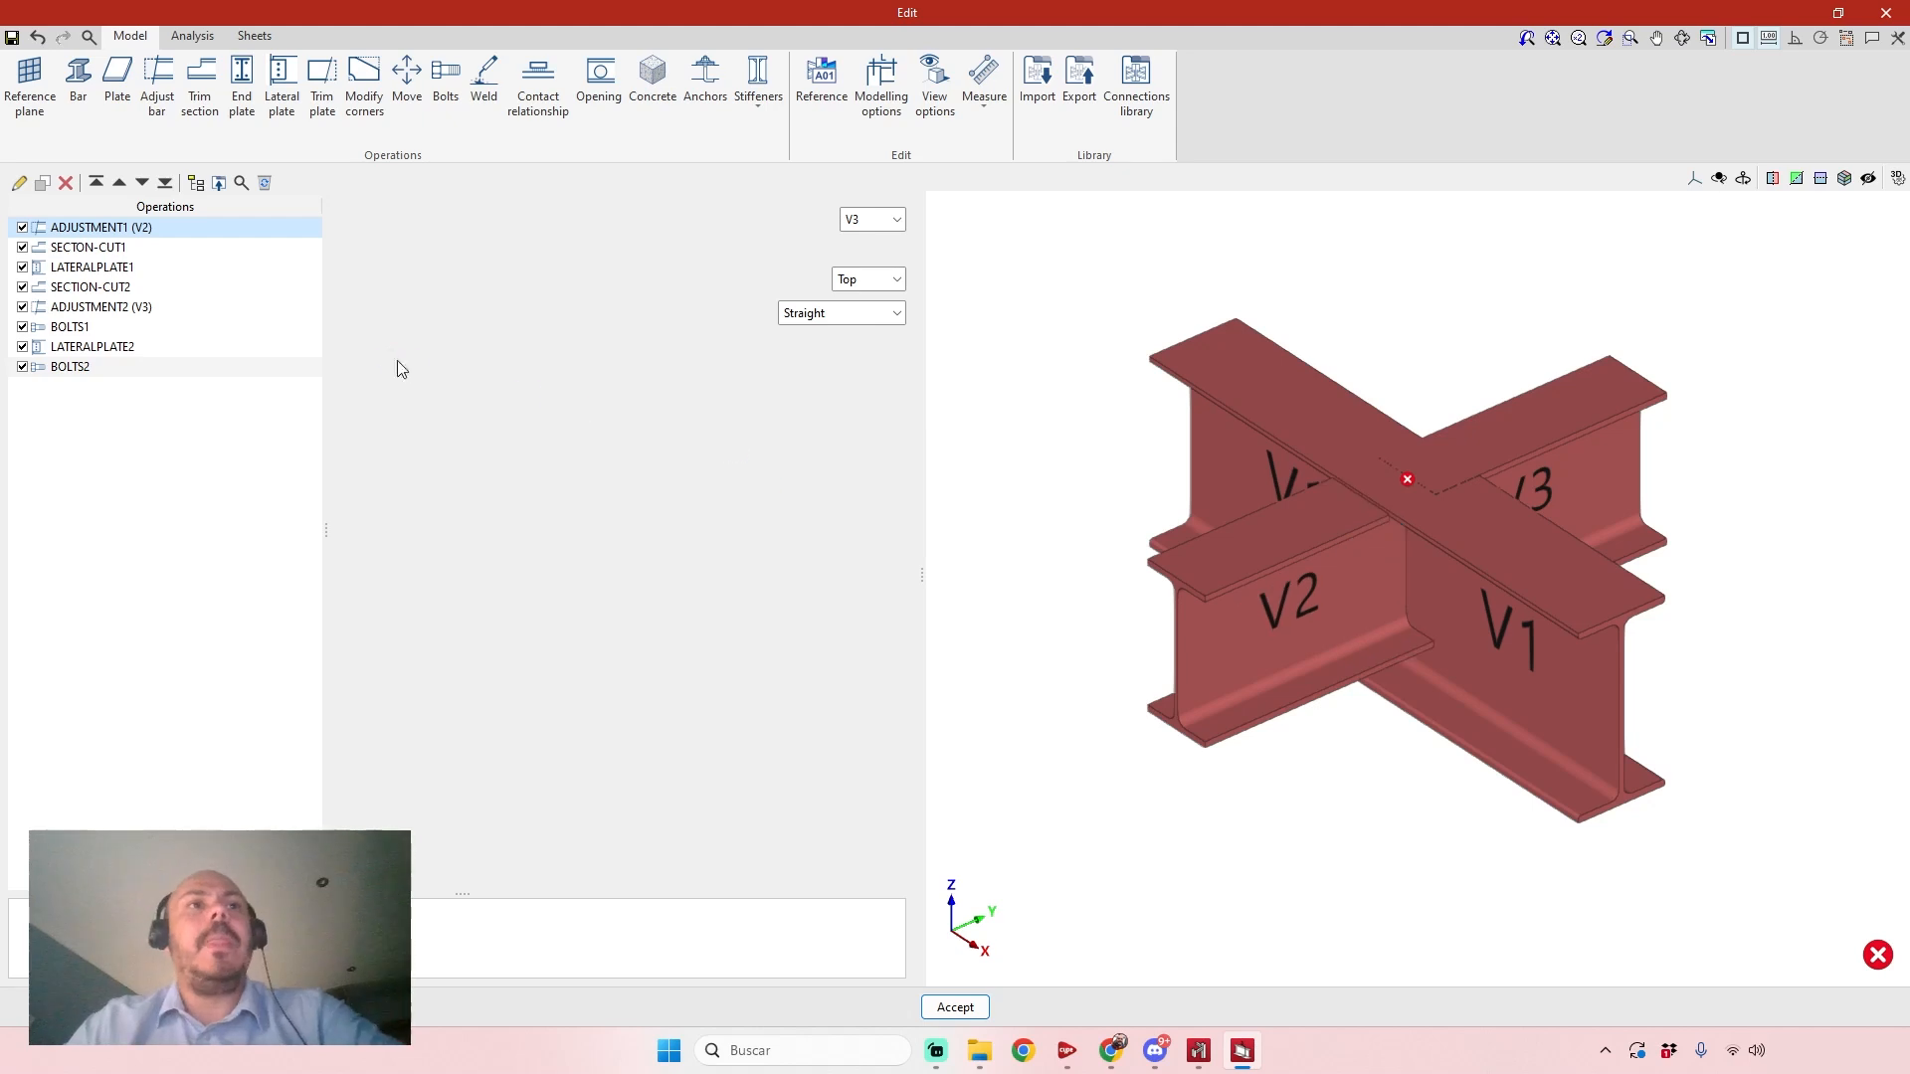
middle_click_drag(1299, 711, 1343, 721)
middle_click_drag(1411, 733, 1415, 733)
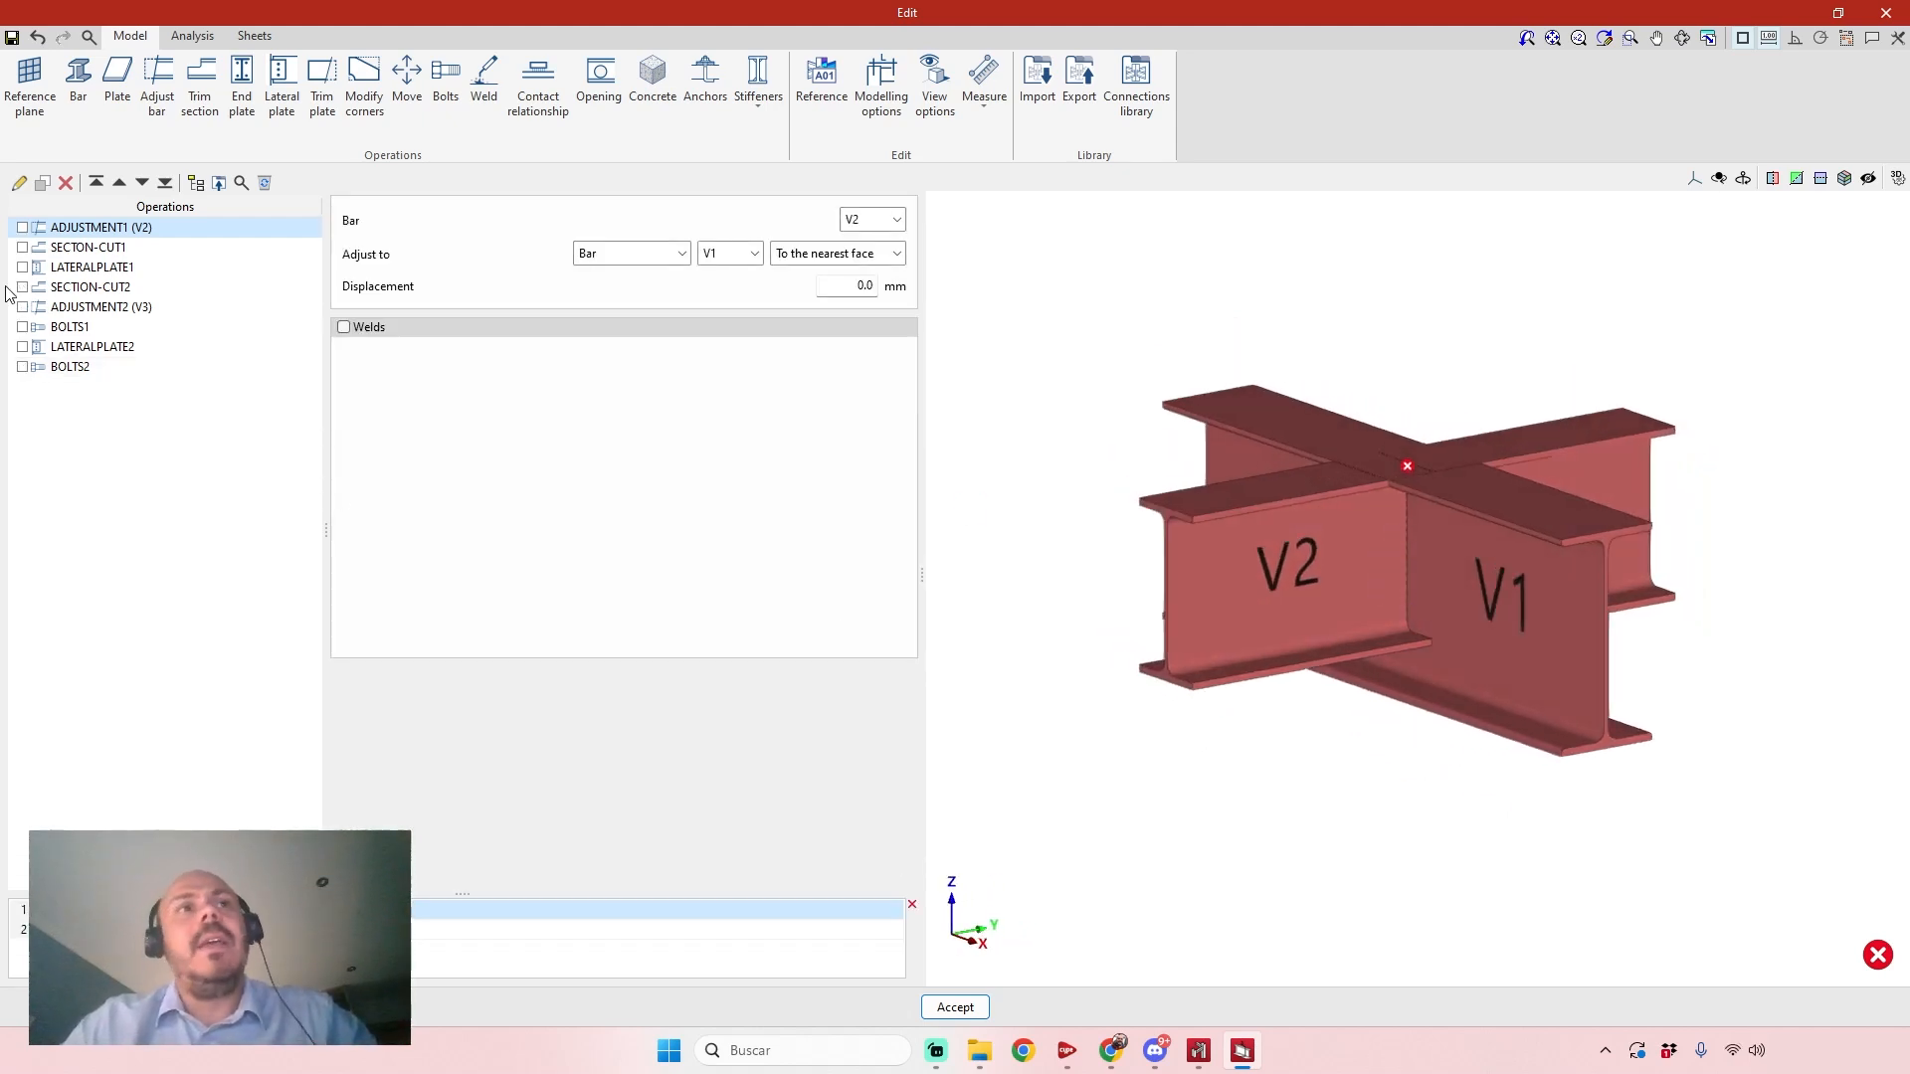
Re-enable the connection's operations in order, from ADJUSTMENT1 to BOLTS2, and view how the plates and bolts are built up.
left_click(22, 228)
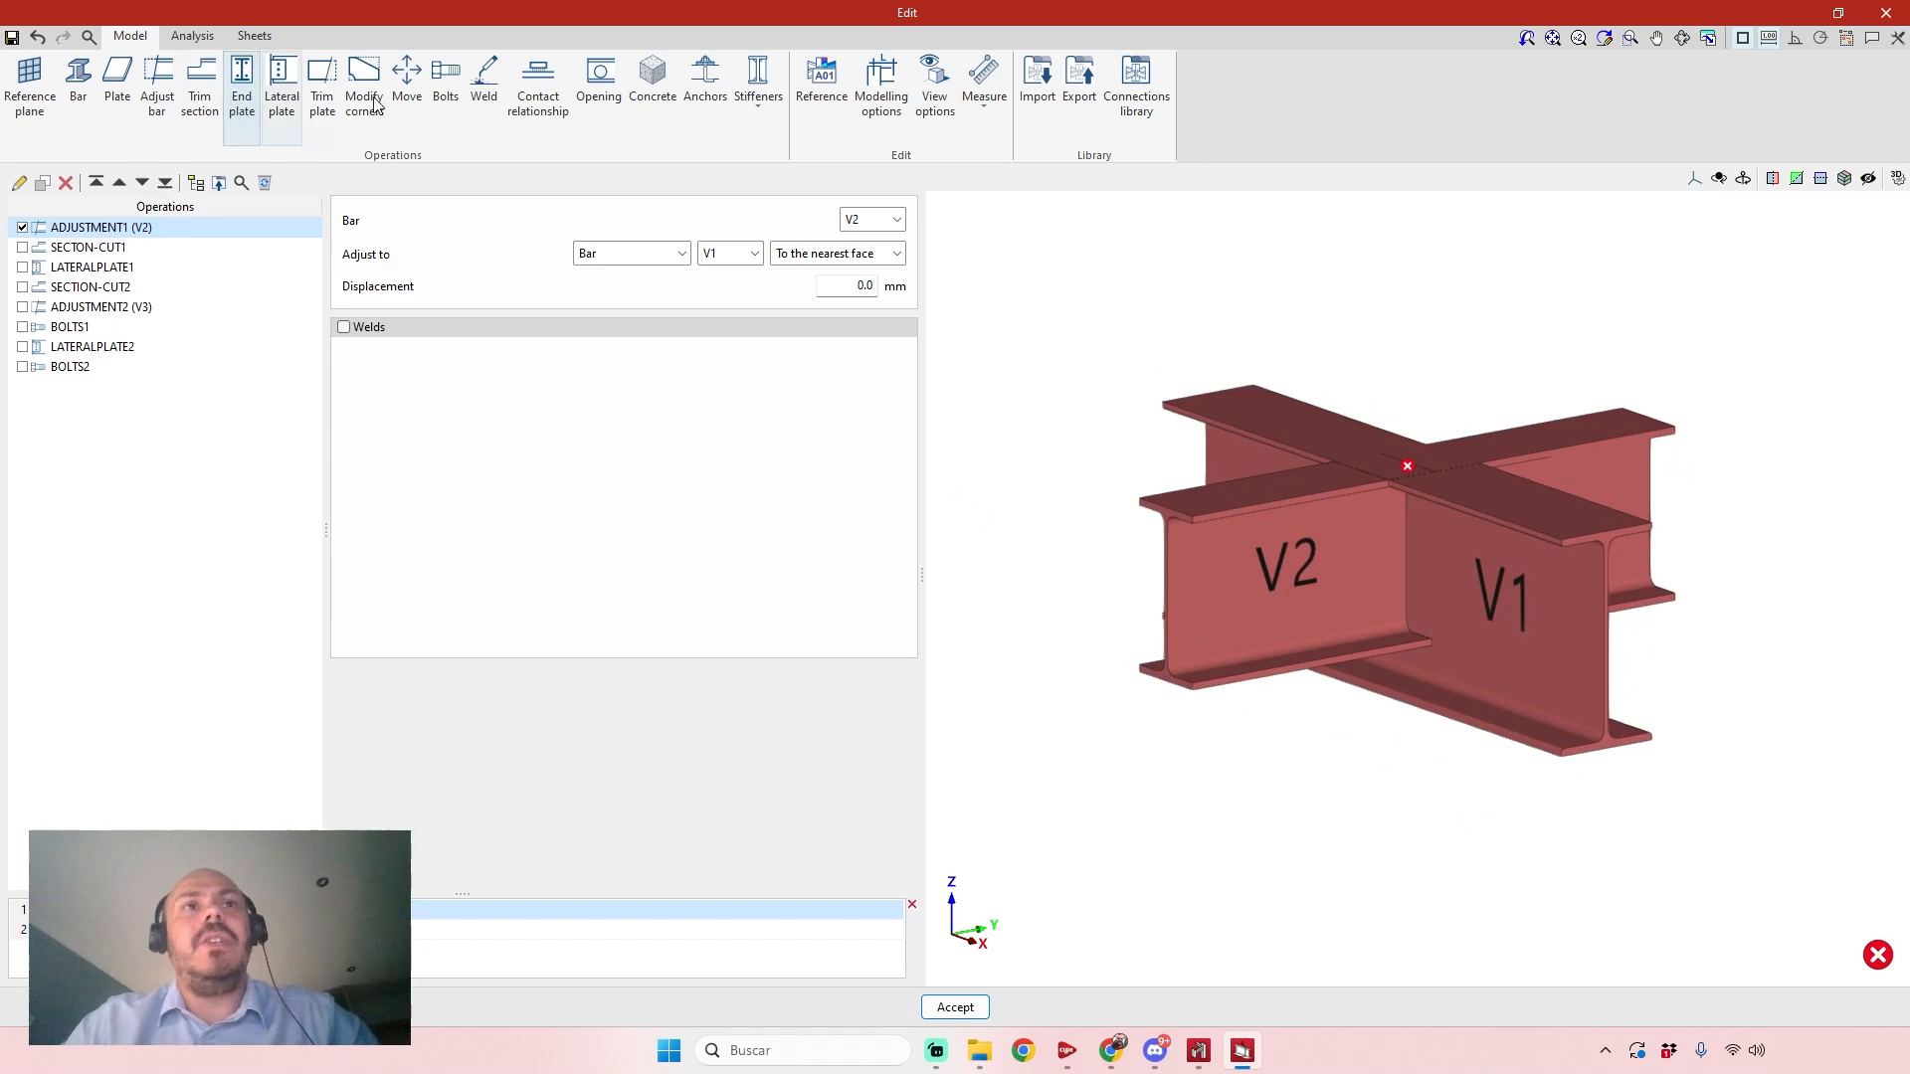
left_click(24, 249)
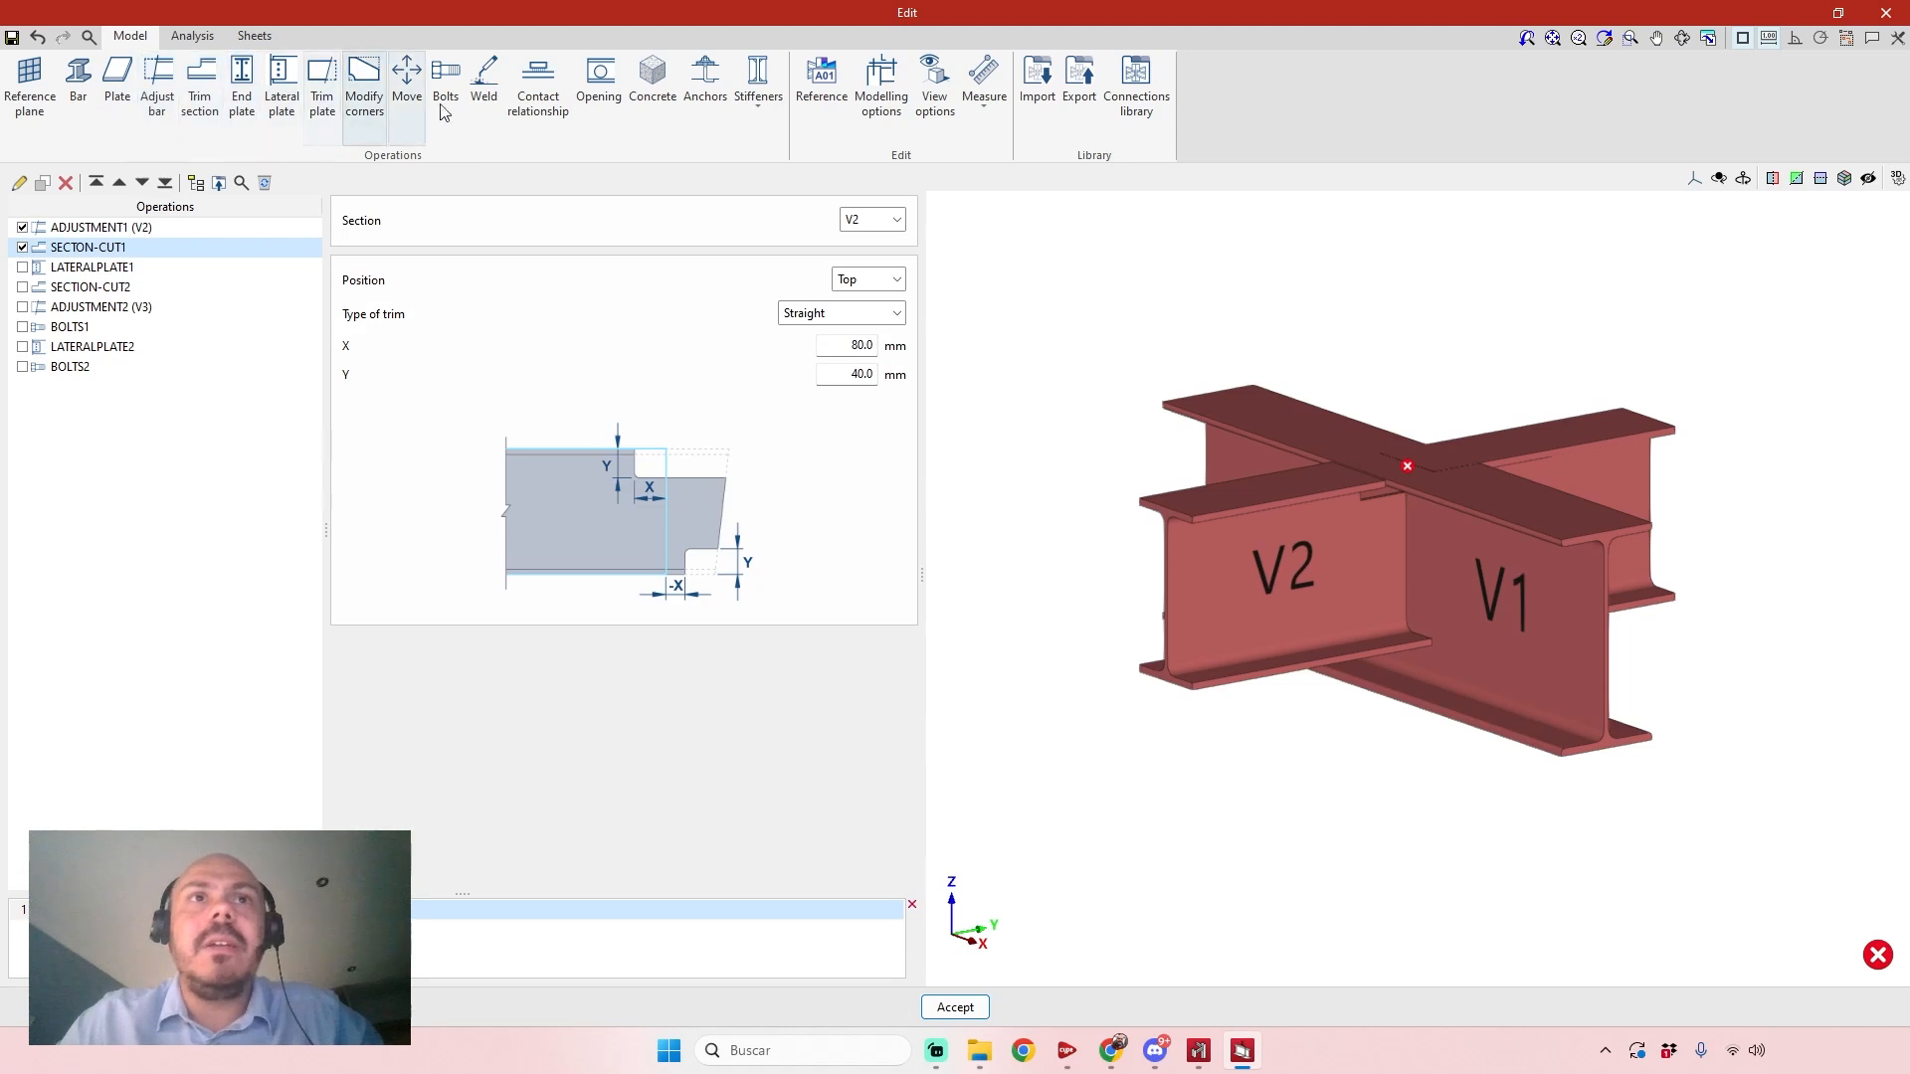
left_click(21, 267)
left_click(22, 287)
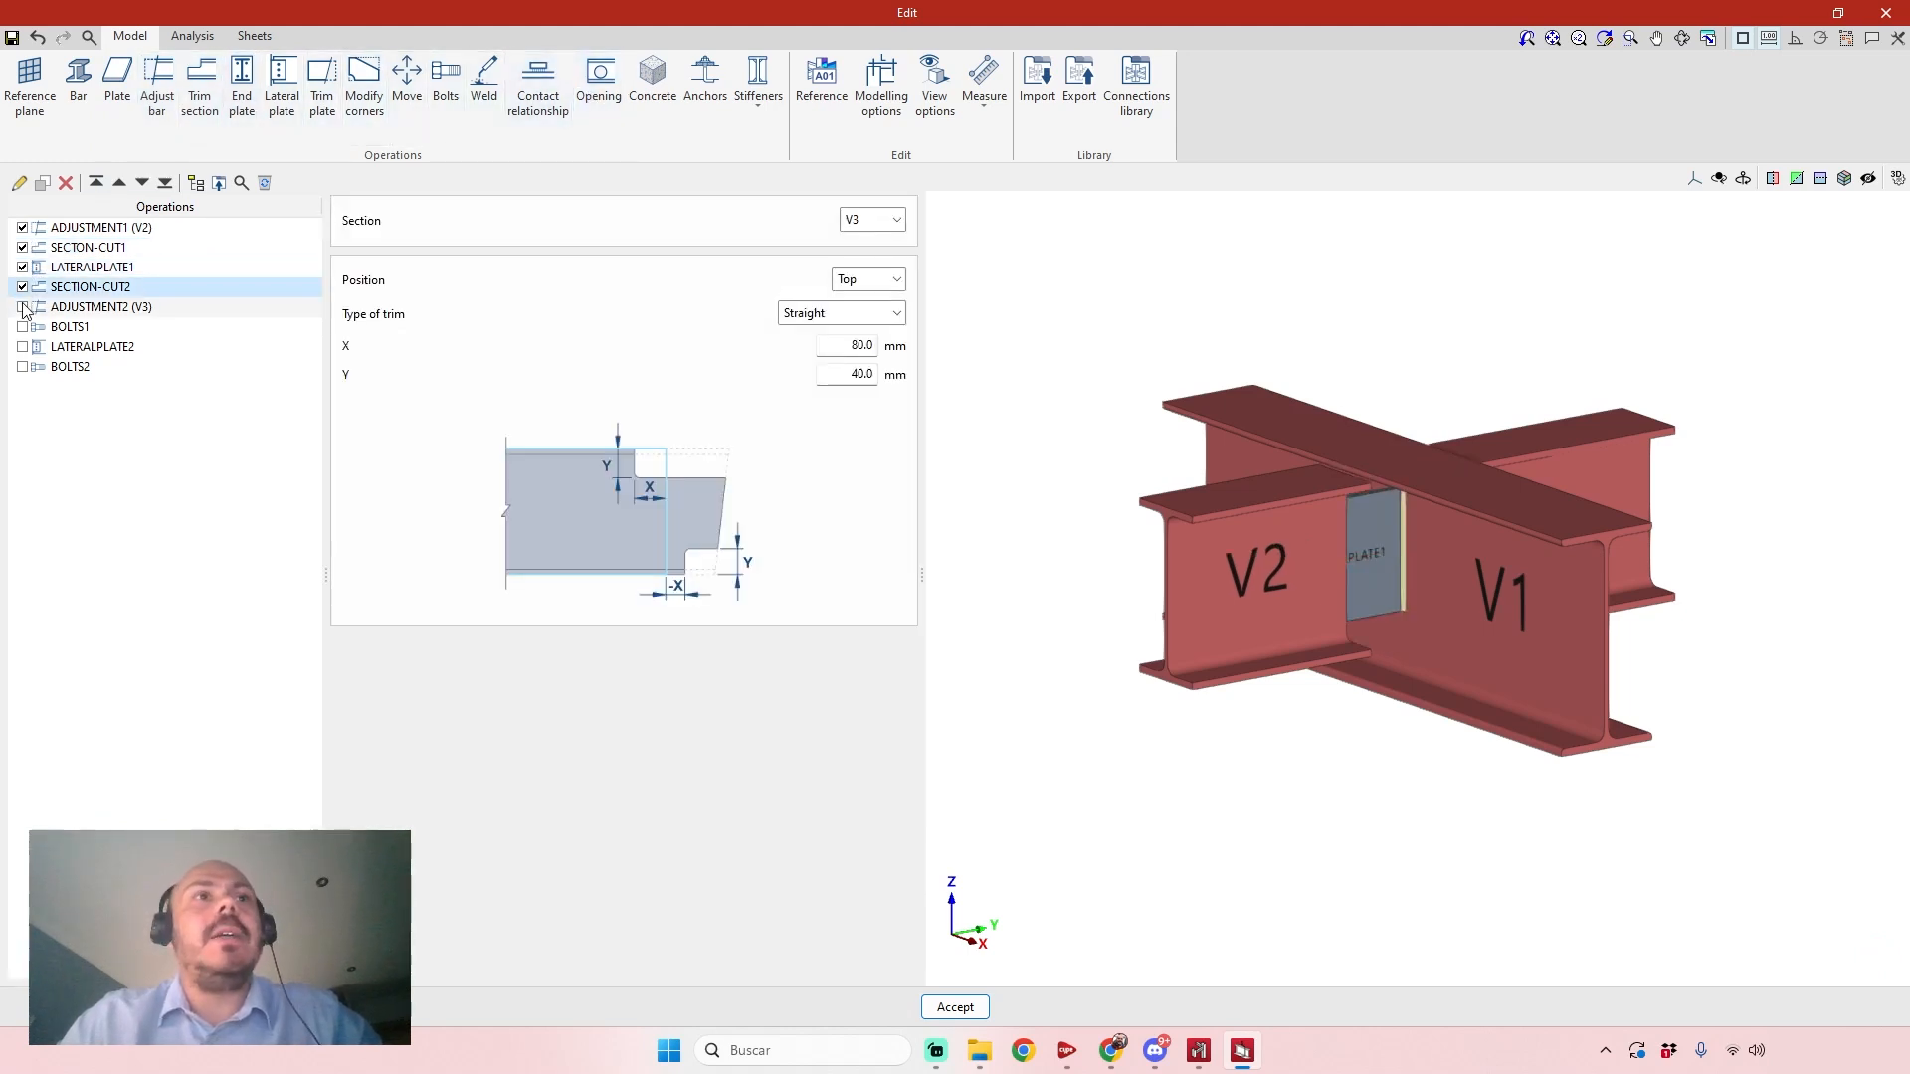
left_click(22, 306)
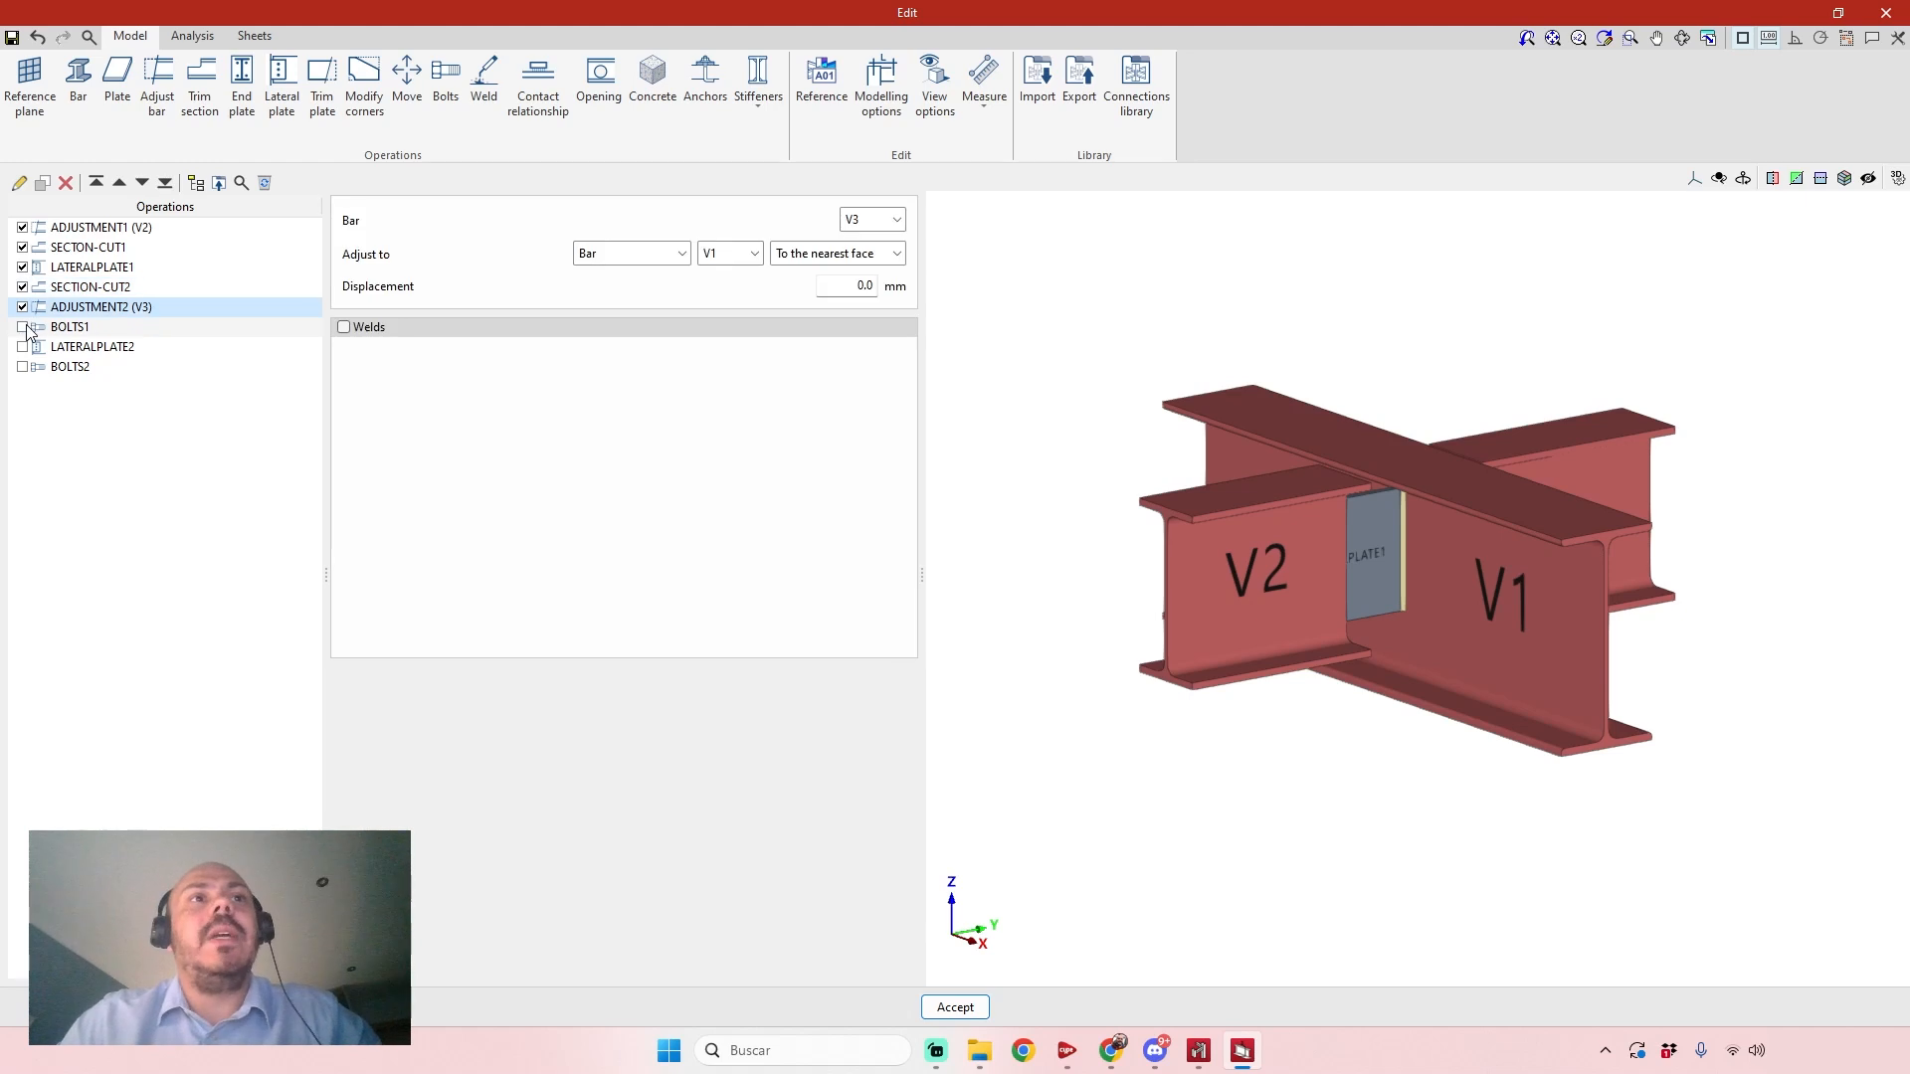
left_click(21, 347)
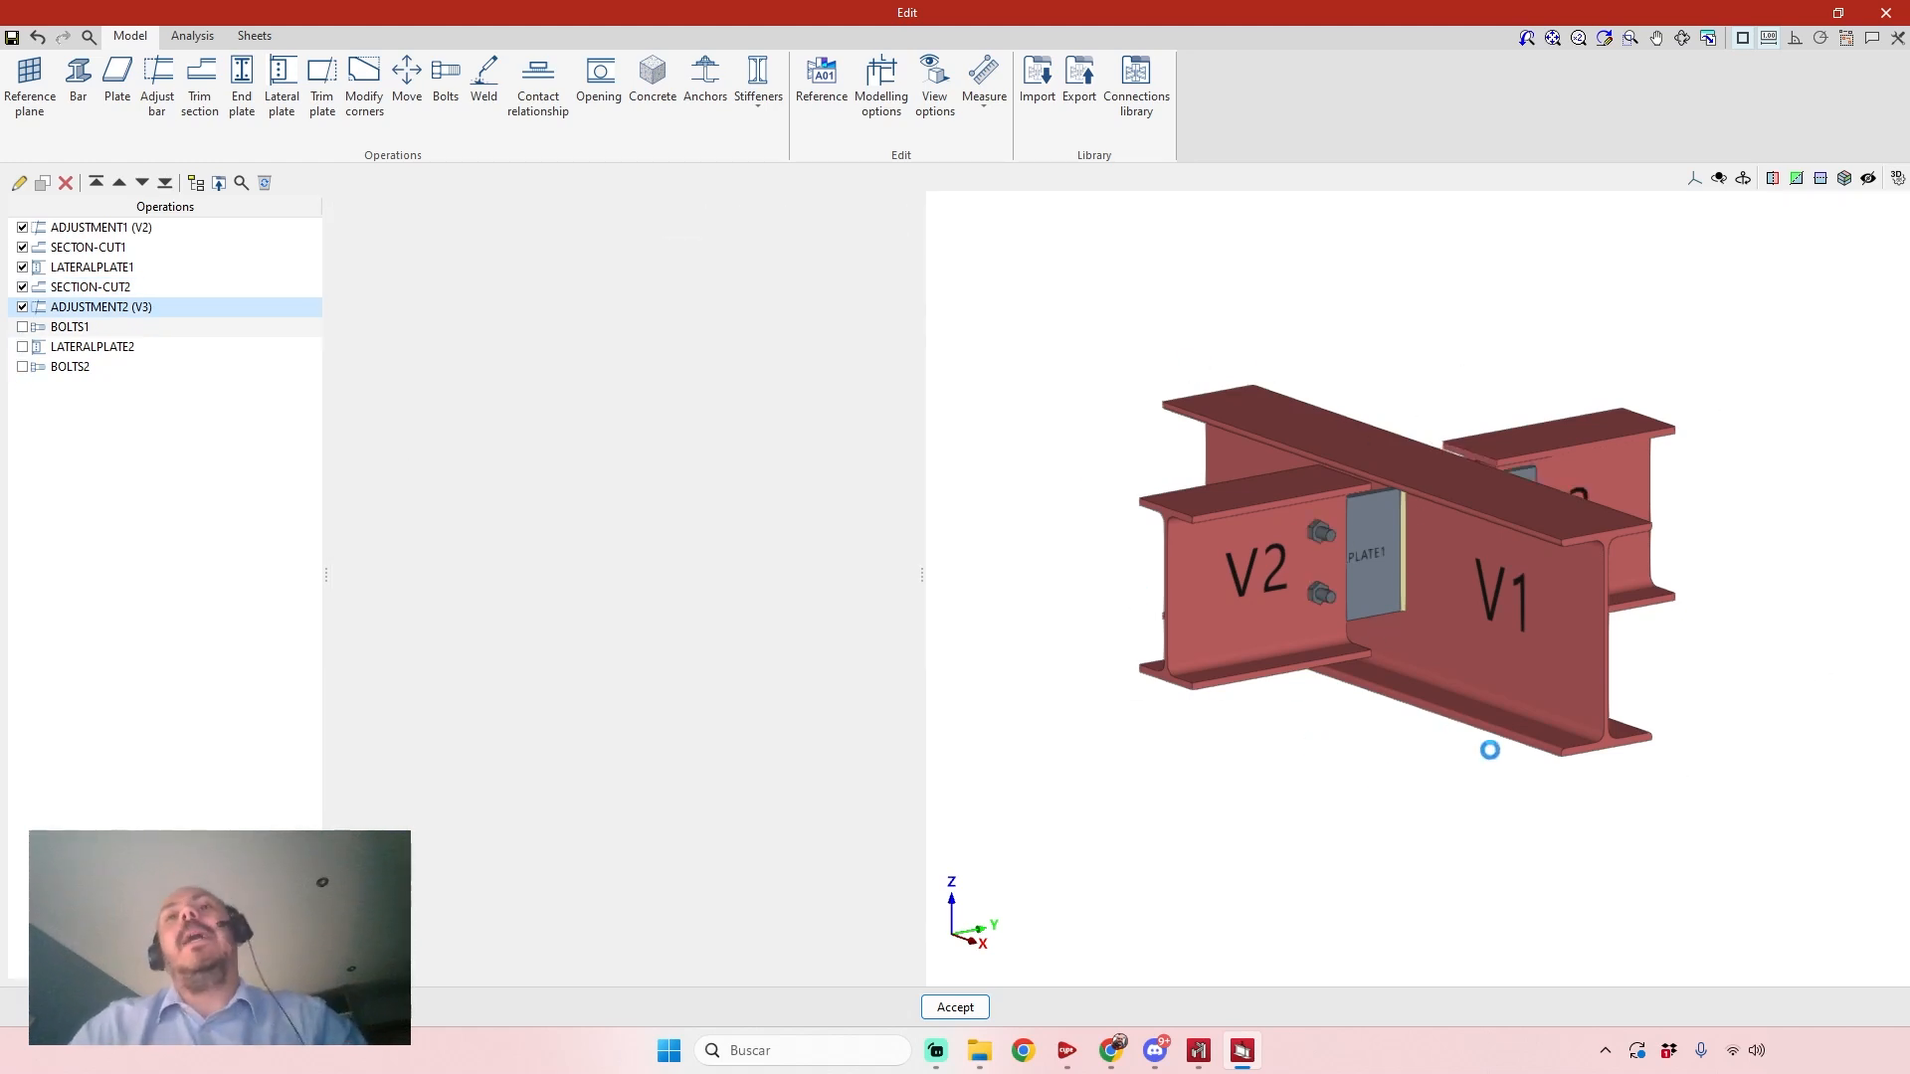
middle_click_drag(1761, 750, 1640, 753)
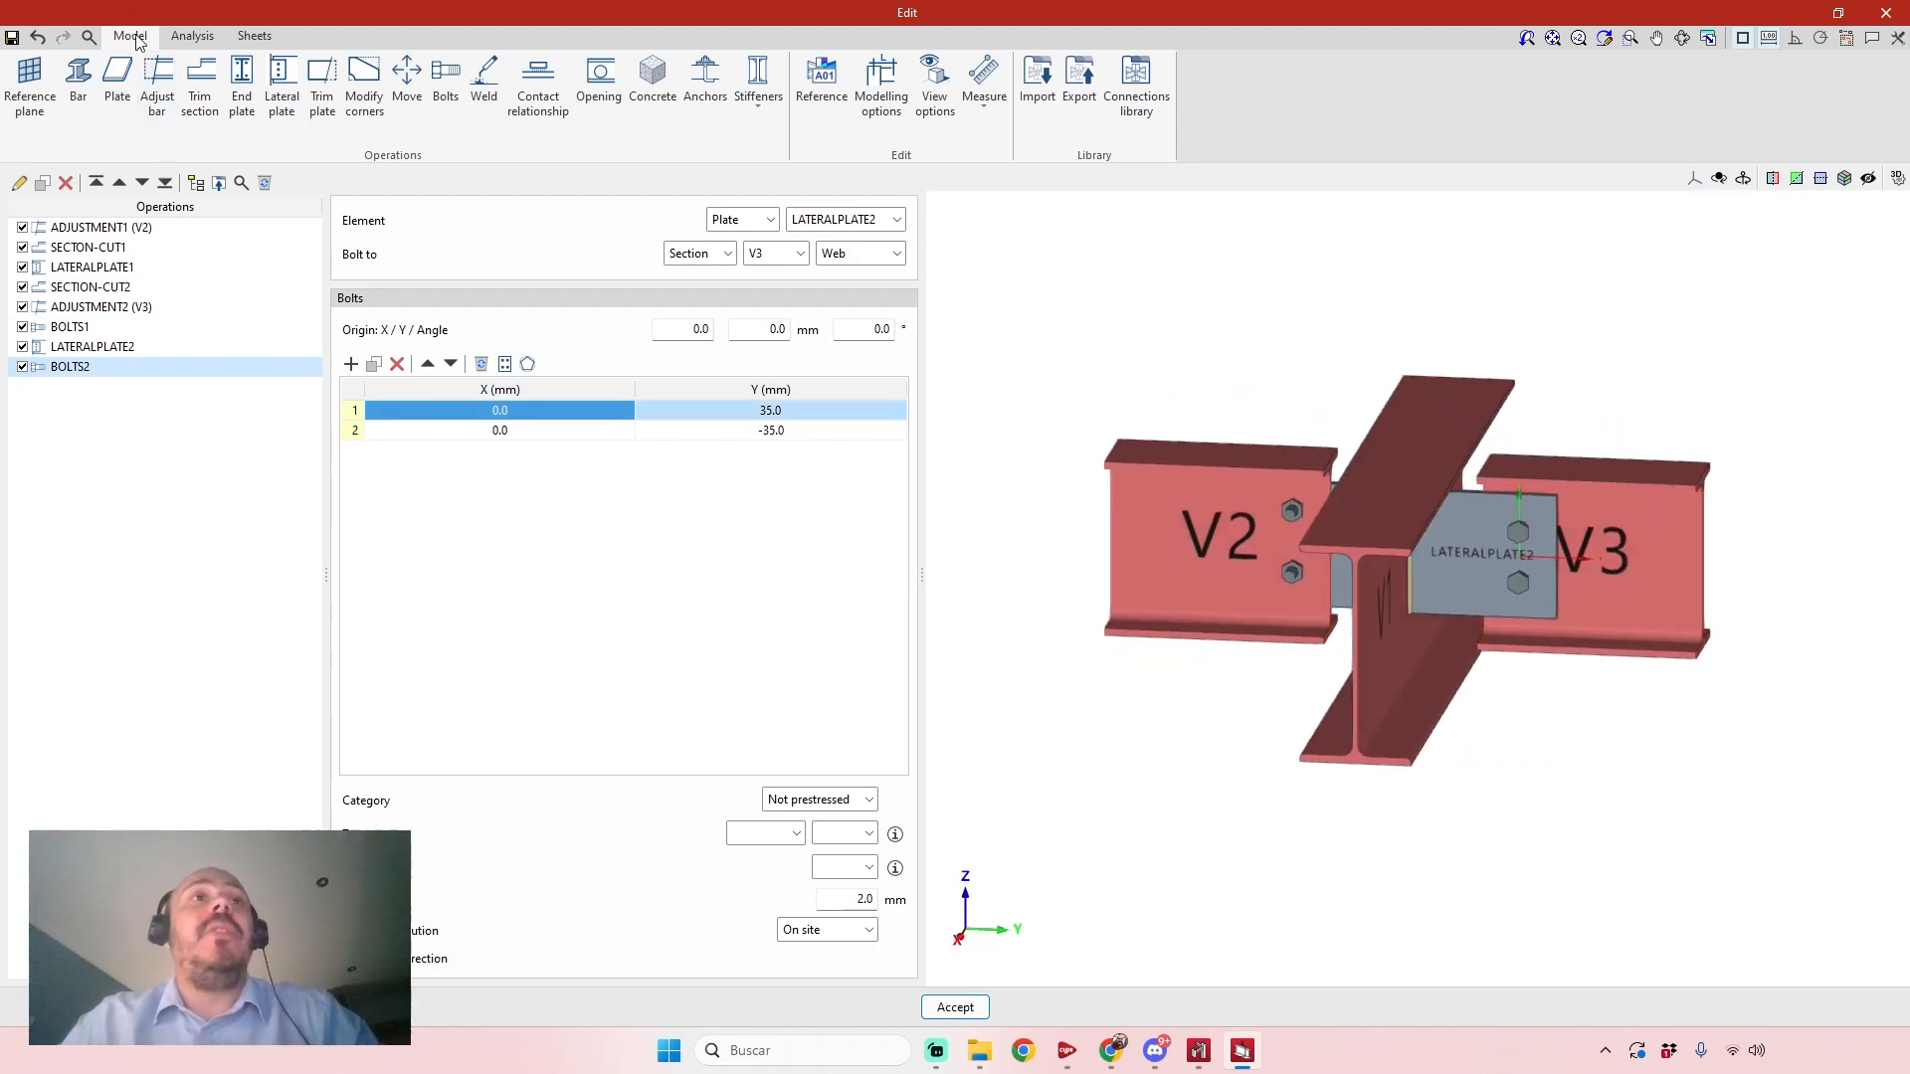
Look at the connection's analysis environment, display its drawing sheets, and try to add a new sheet.
left_click(199, 36)
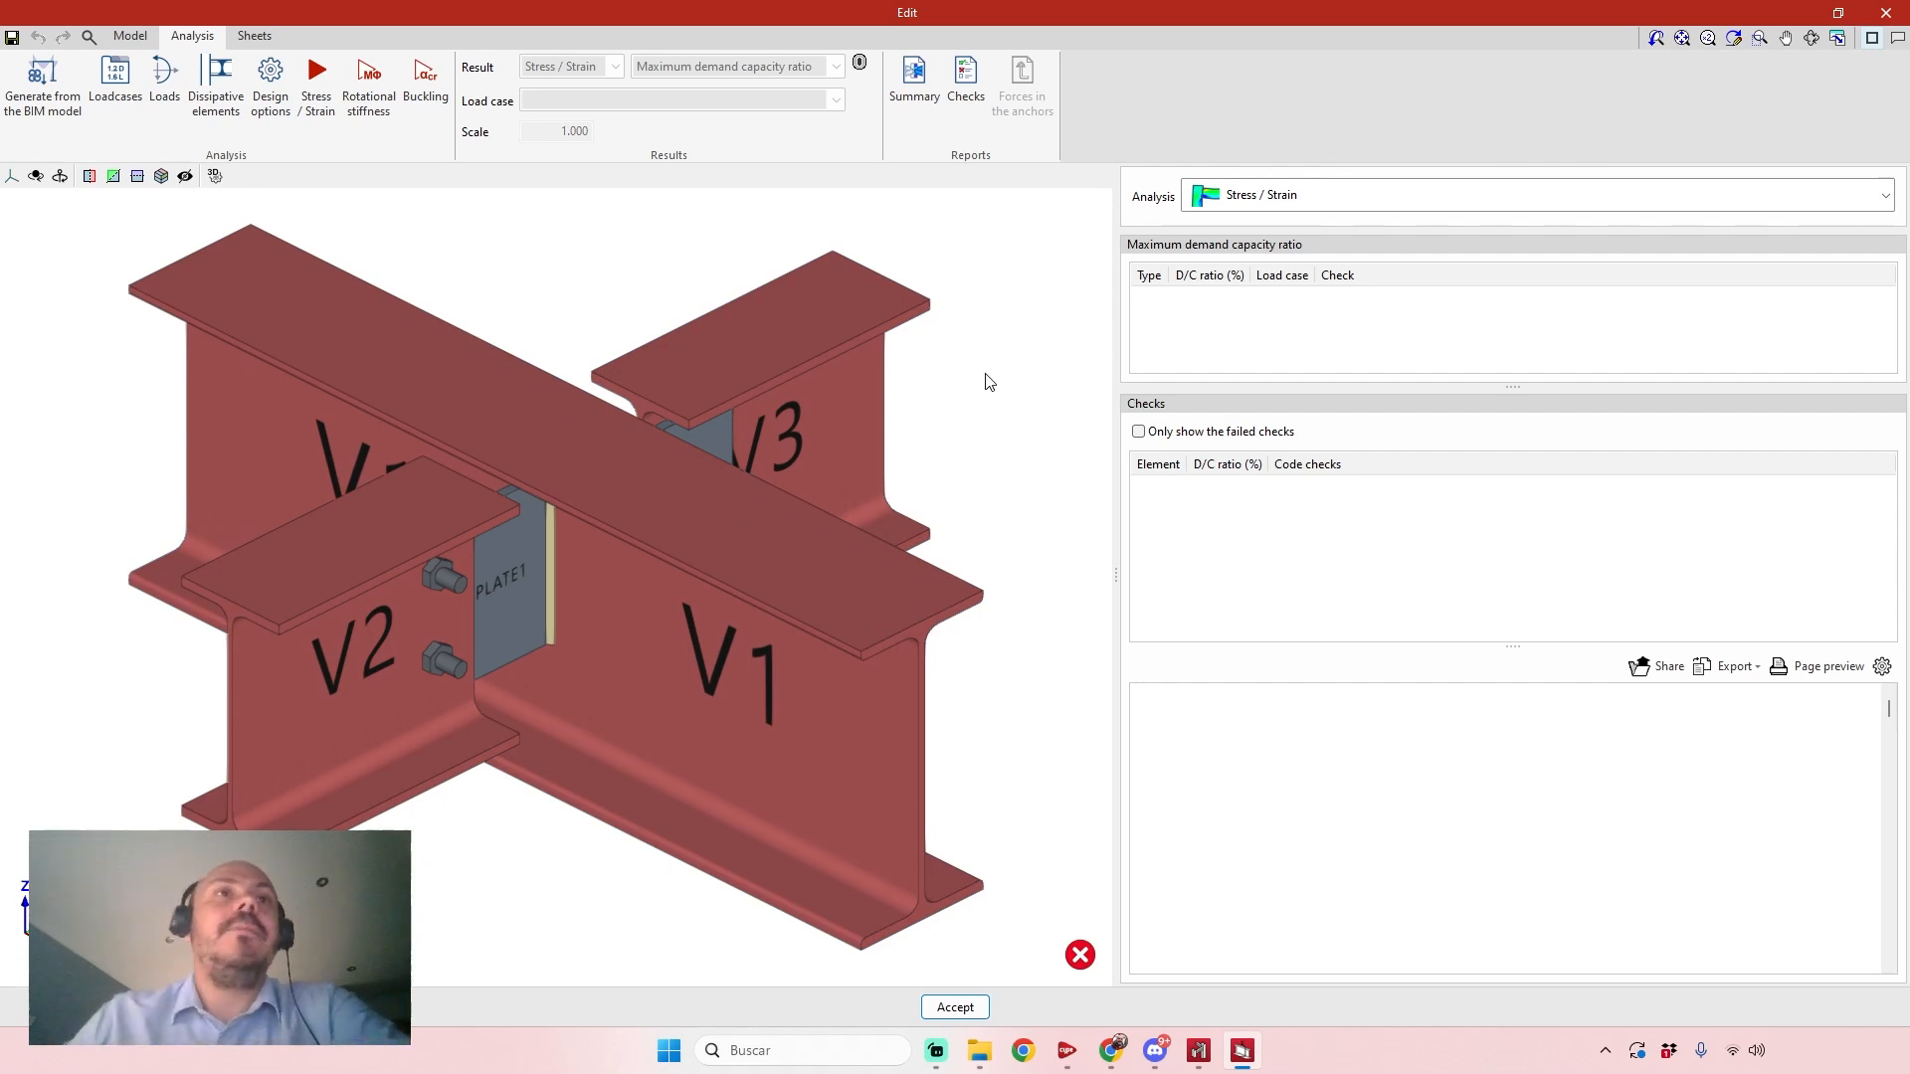
left_click(264, 36)
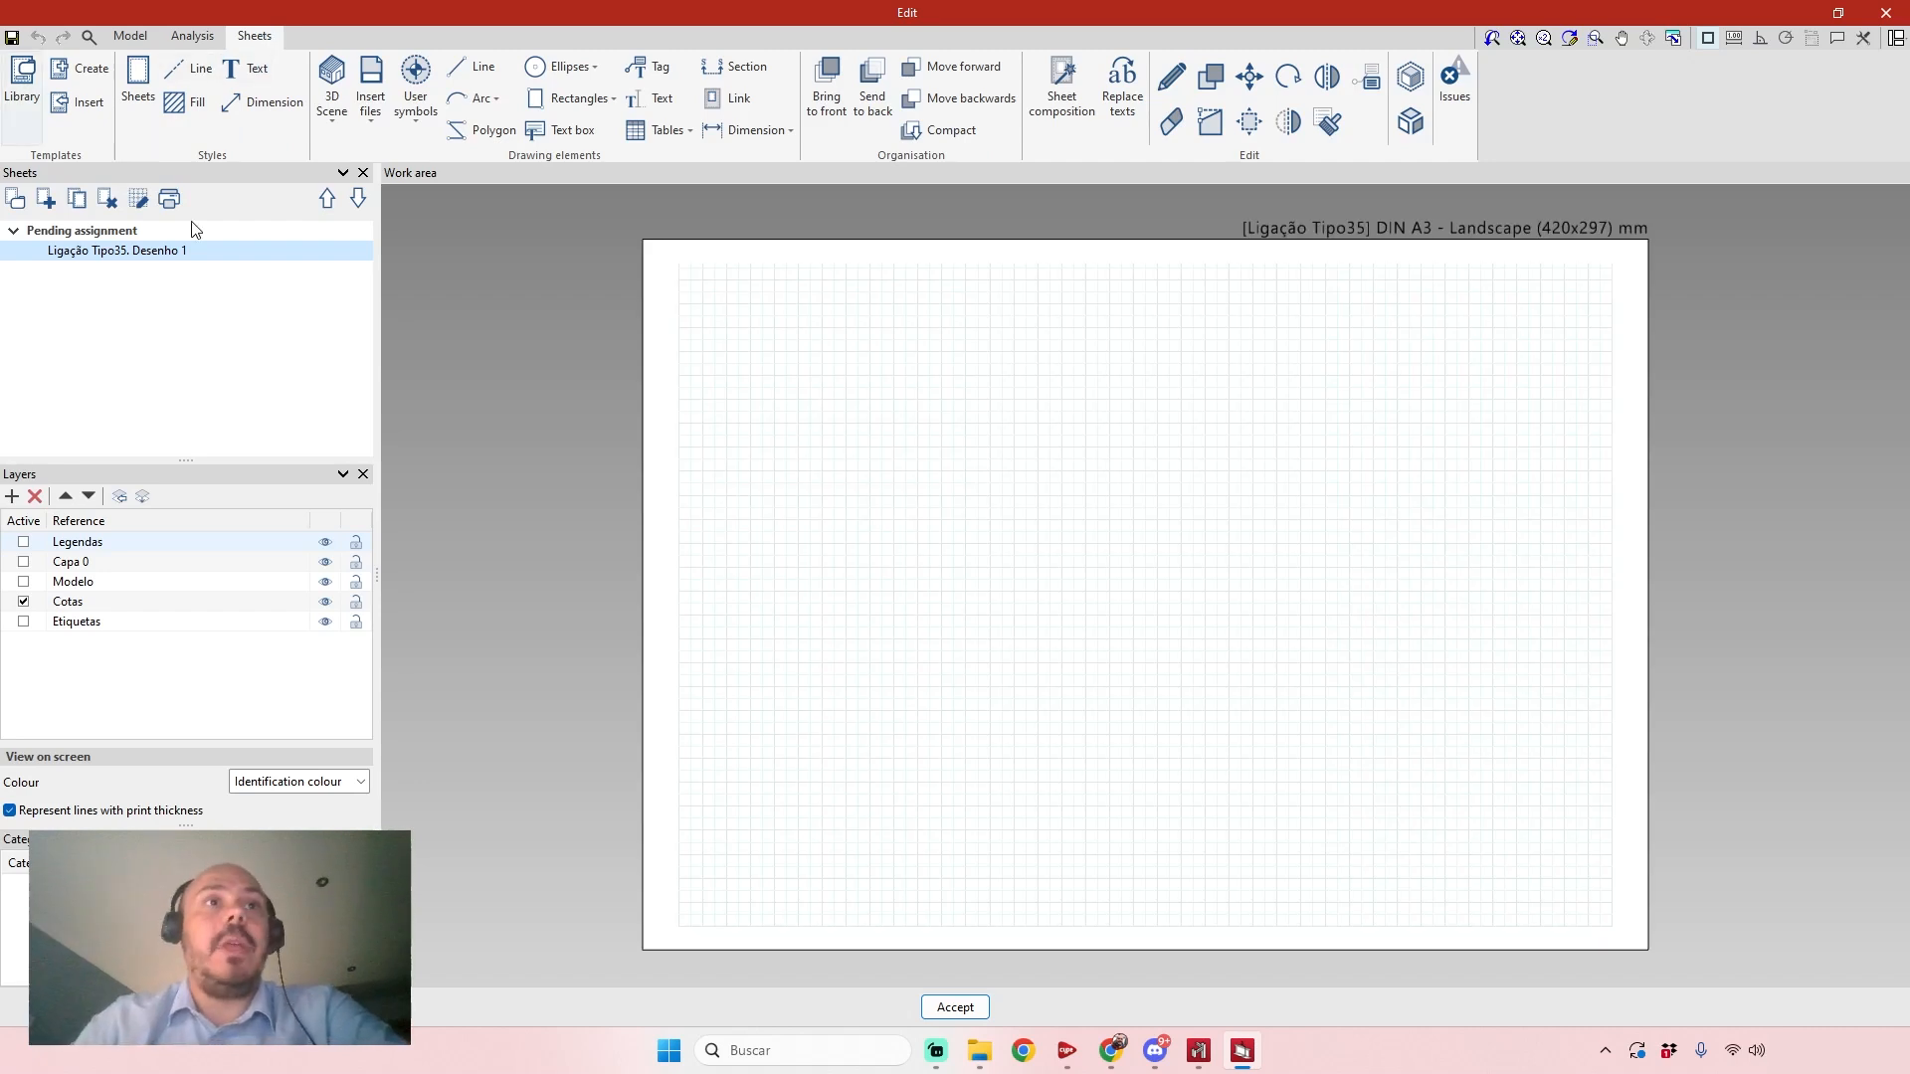
left_click(45, 200)
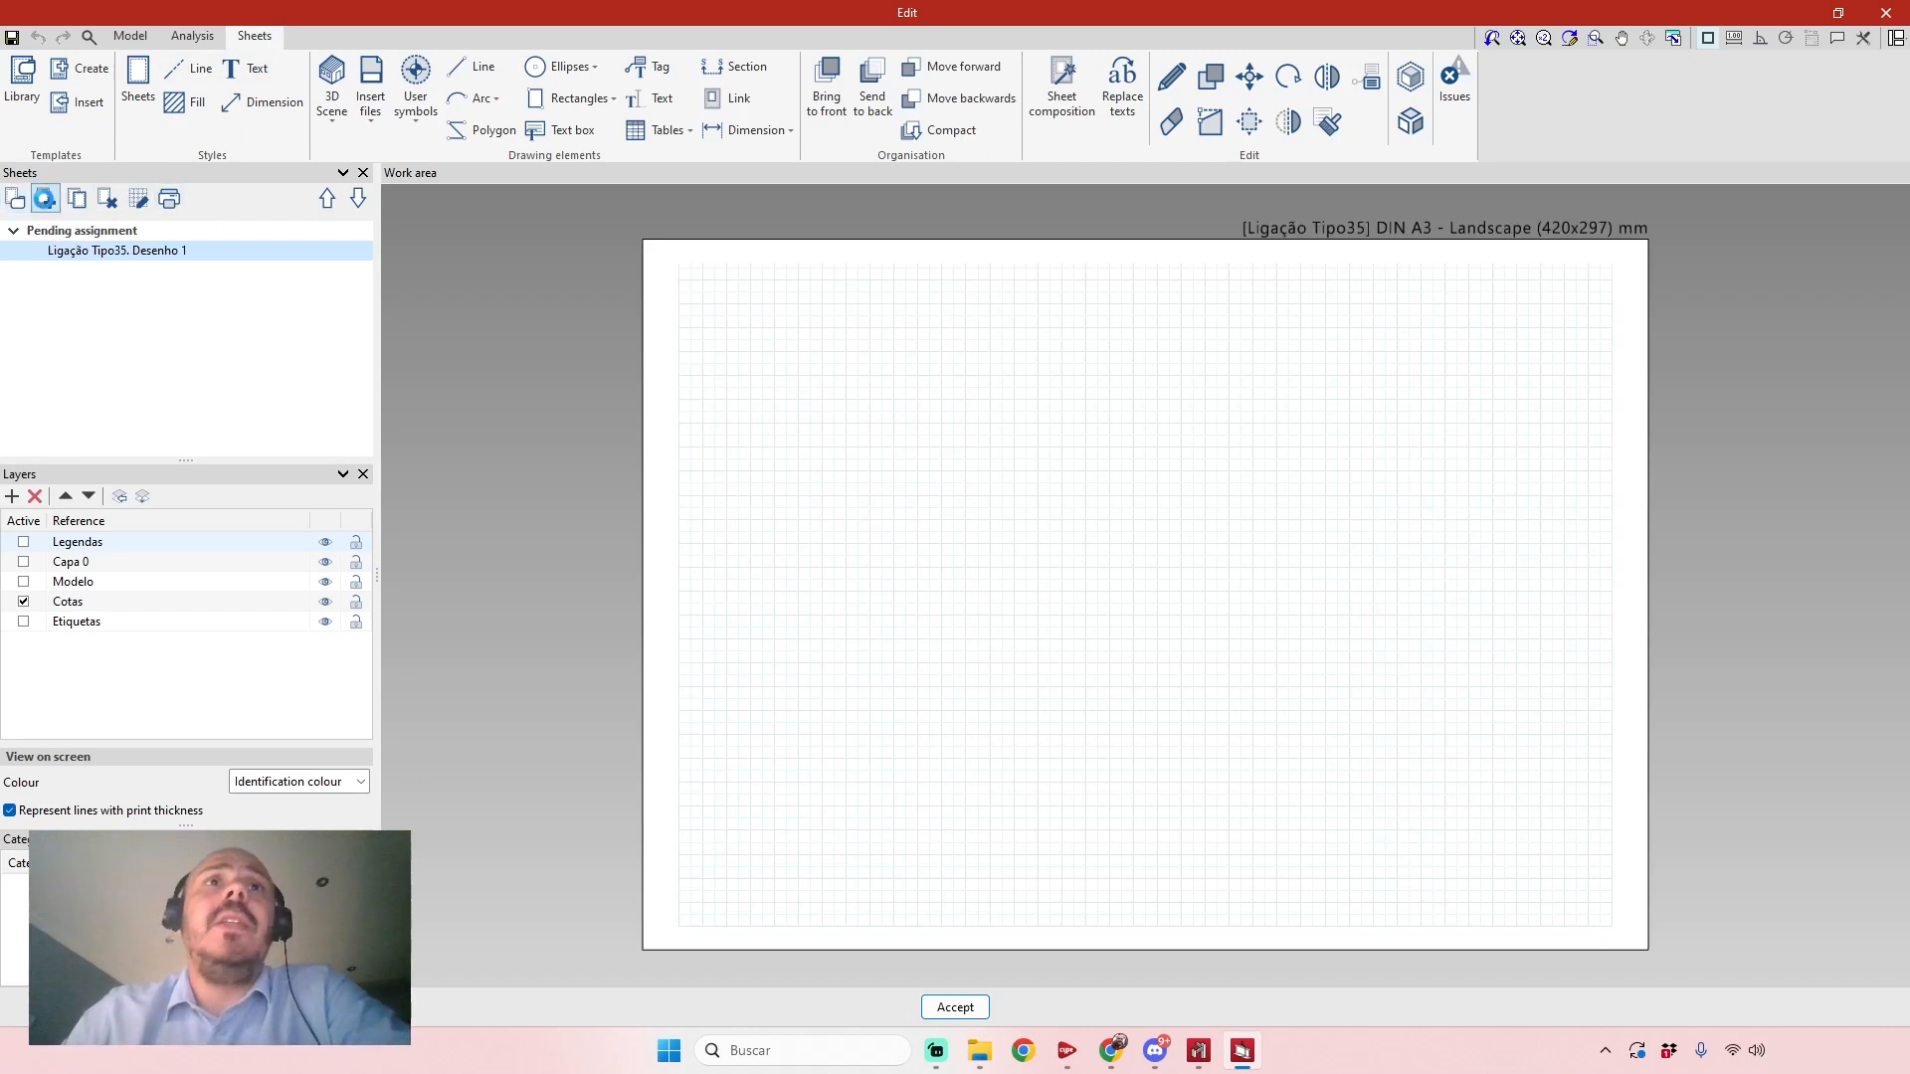
left_click(1188, 408)
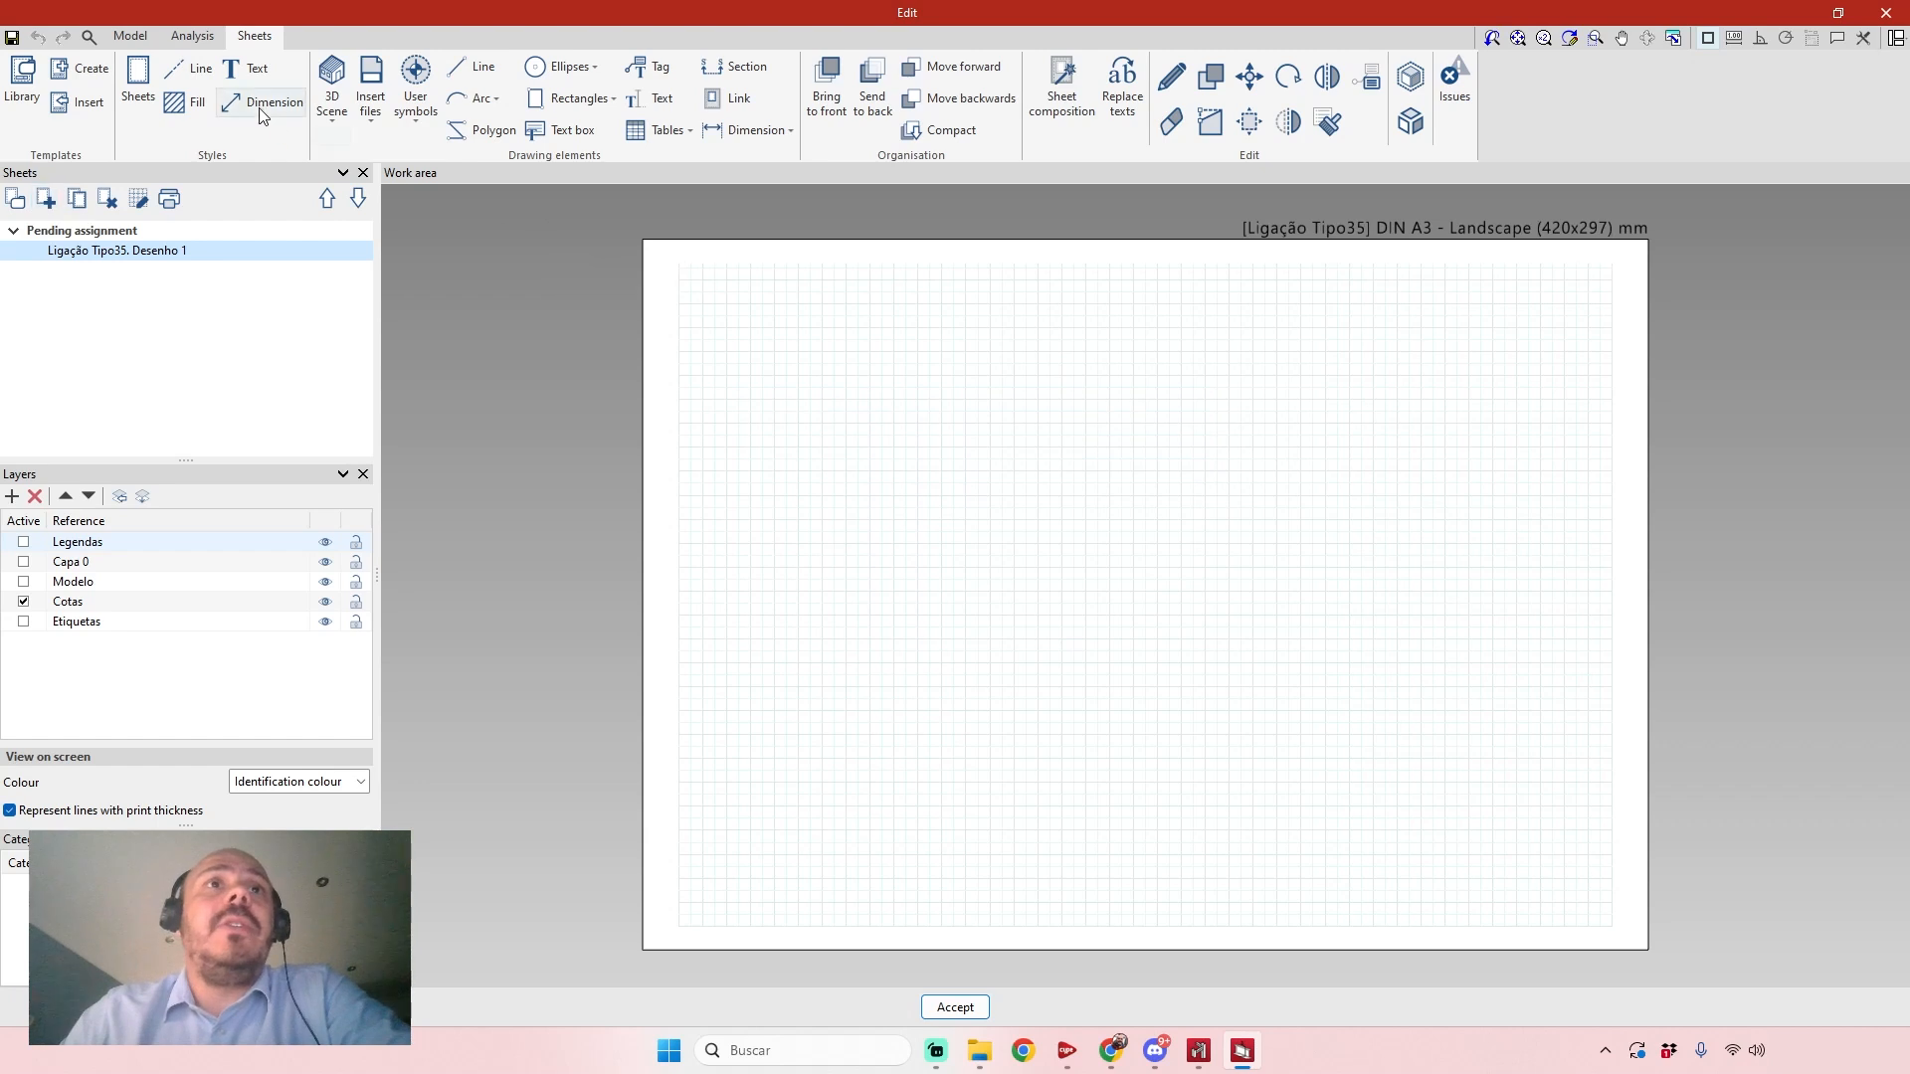
Start inserting the connection's predefined views, with their colour mode set to Hybrid image, and look at the dimension and text style options.
left_click(338, 137)
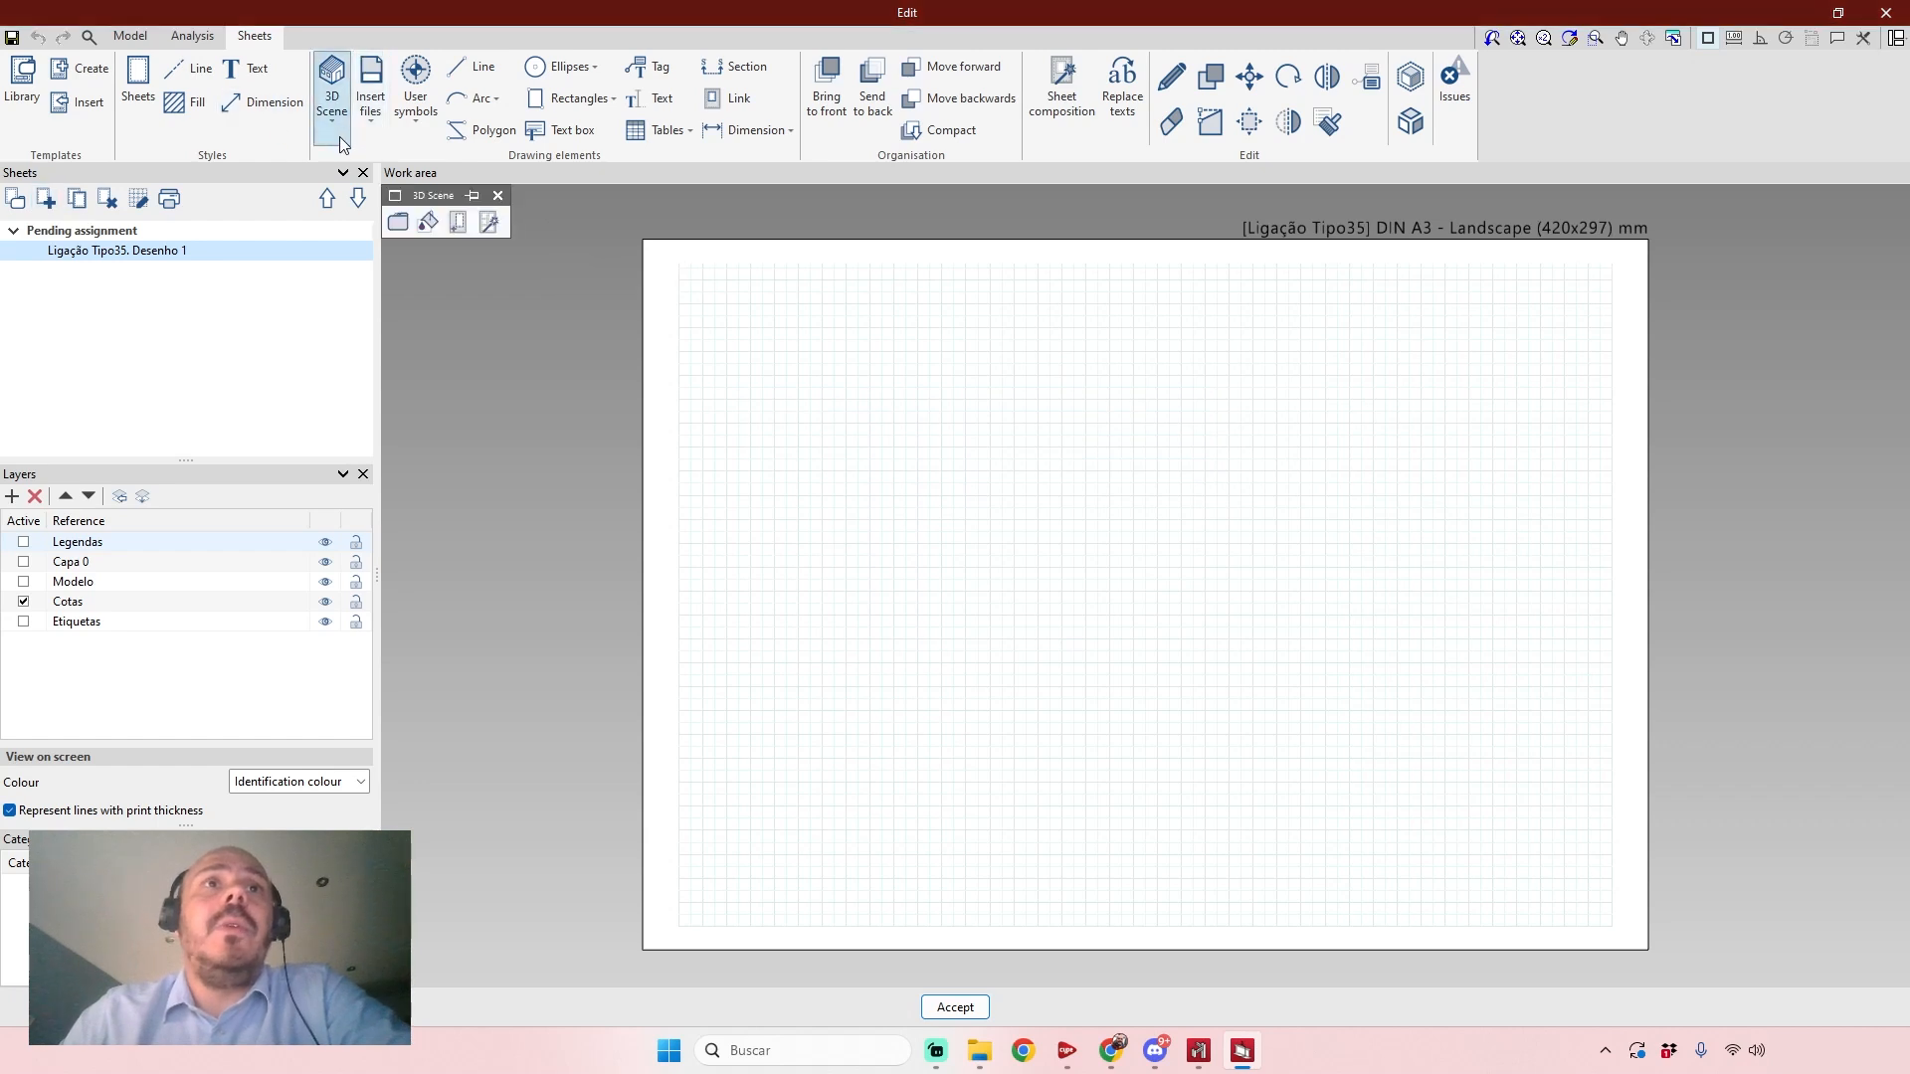
left_click(494, 229)
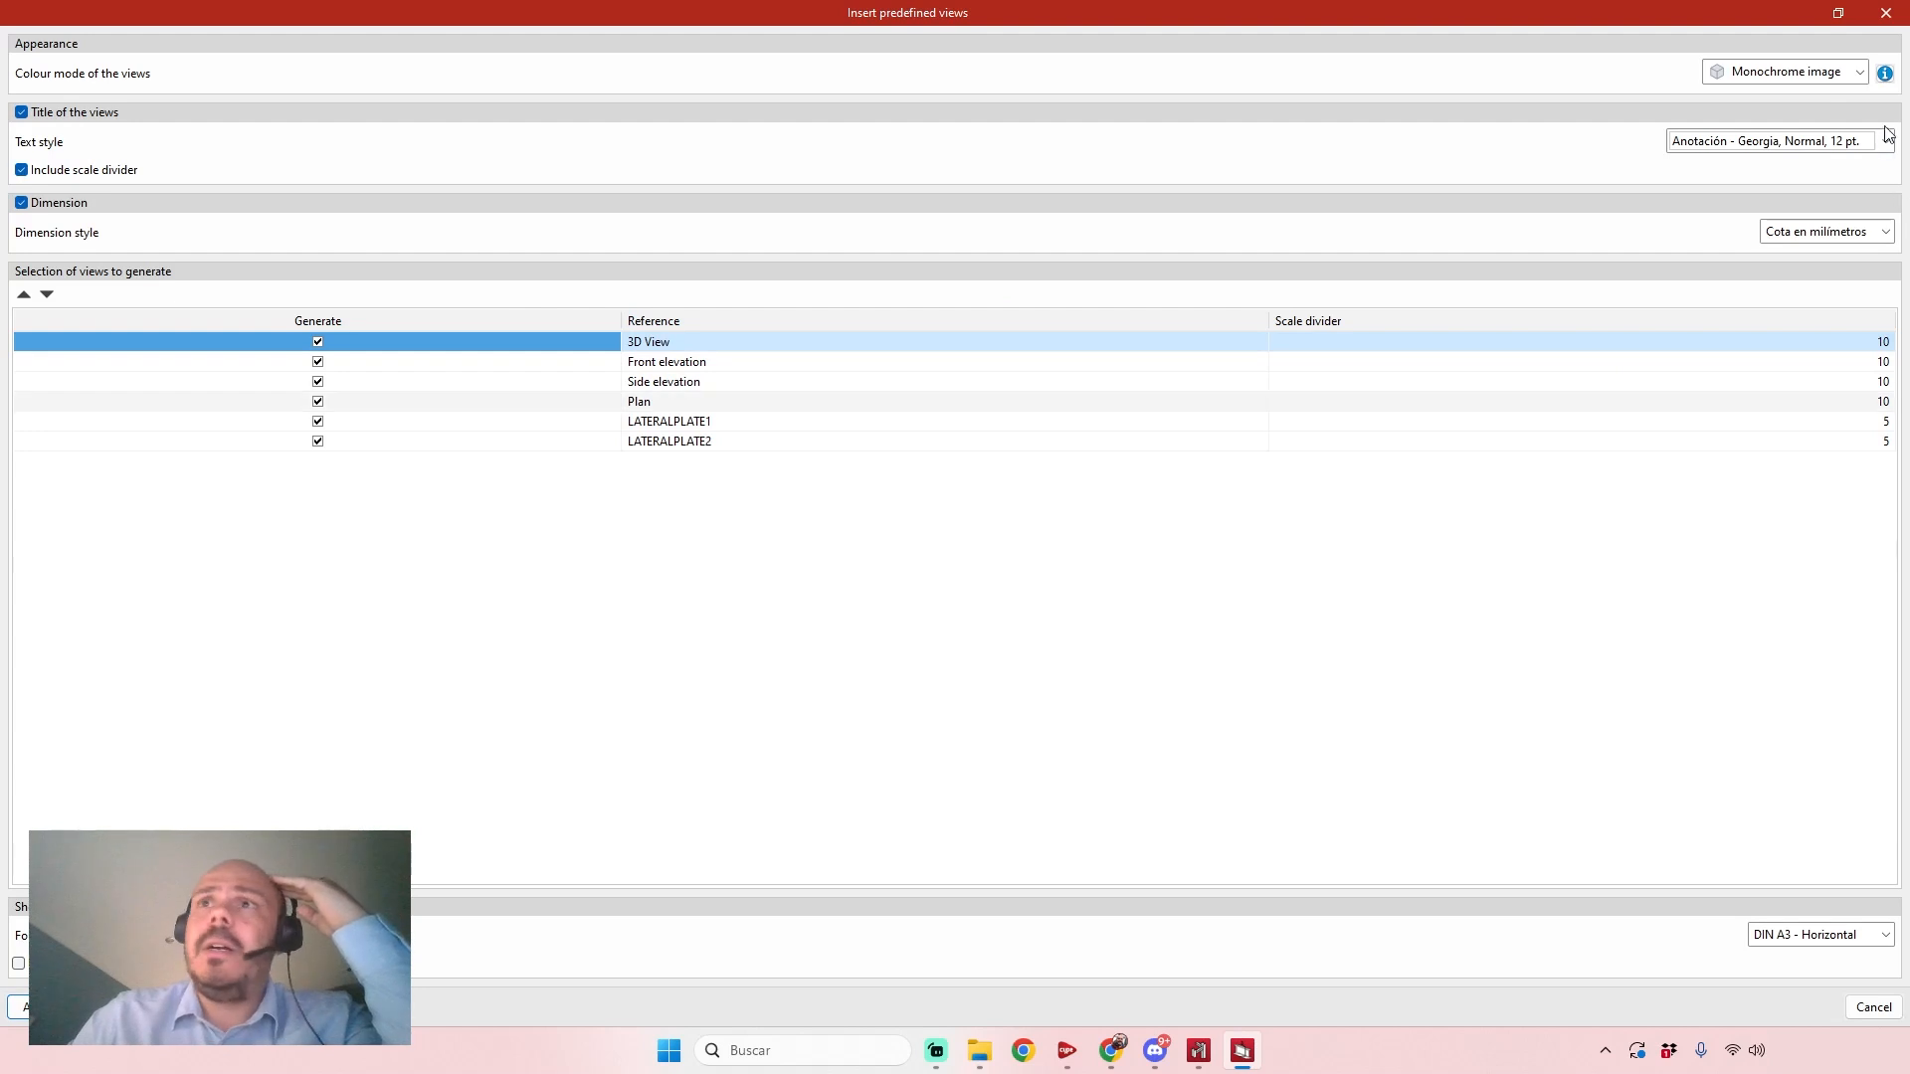
left_click(1830, 71)
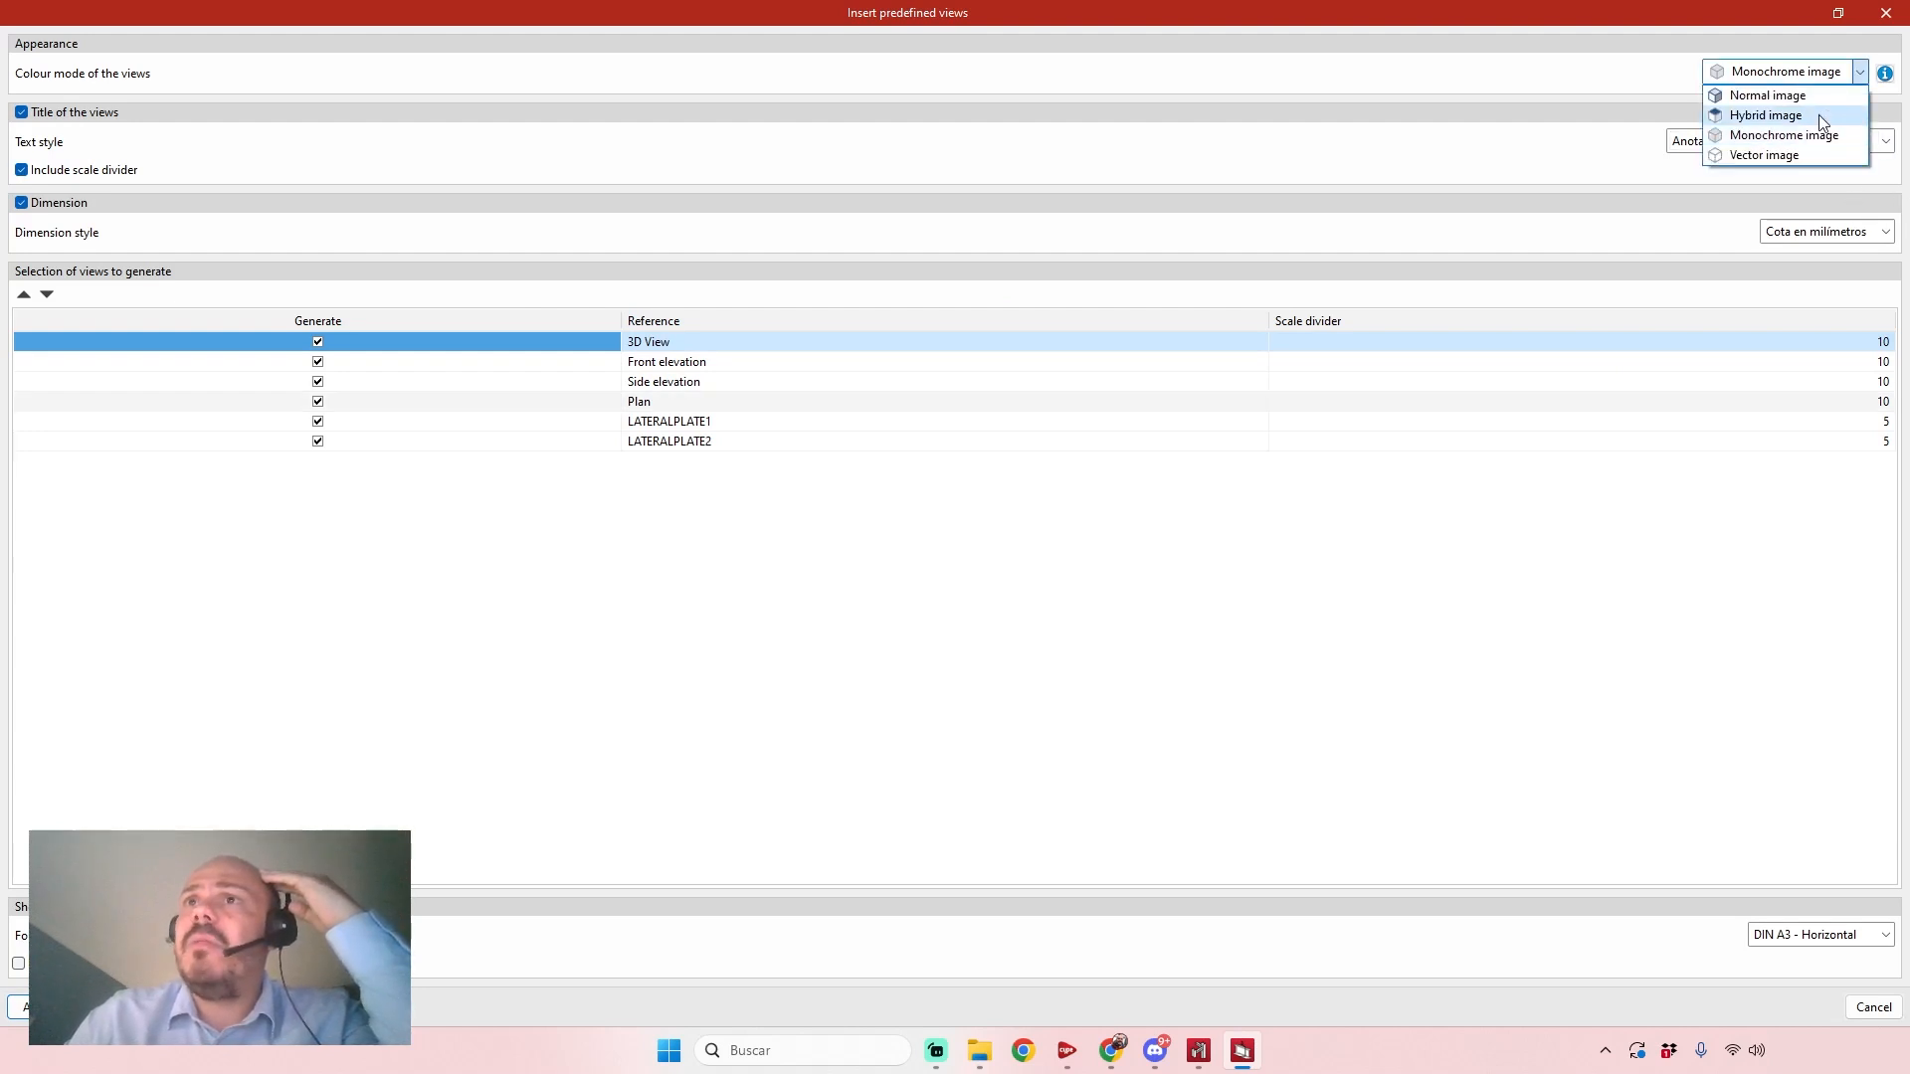
left_click(1823, 115)
left_click(1845, 229)
left_click(1884, 231)
left_click(1812, 141)
left_click(1496, 141)
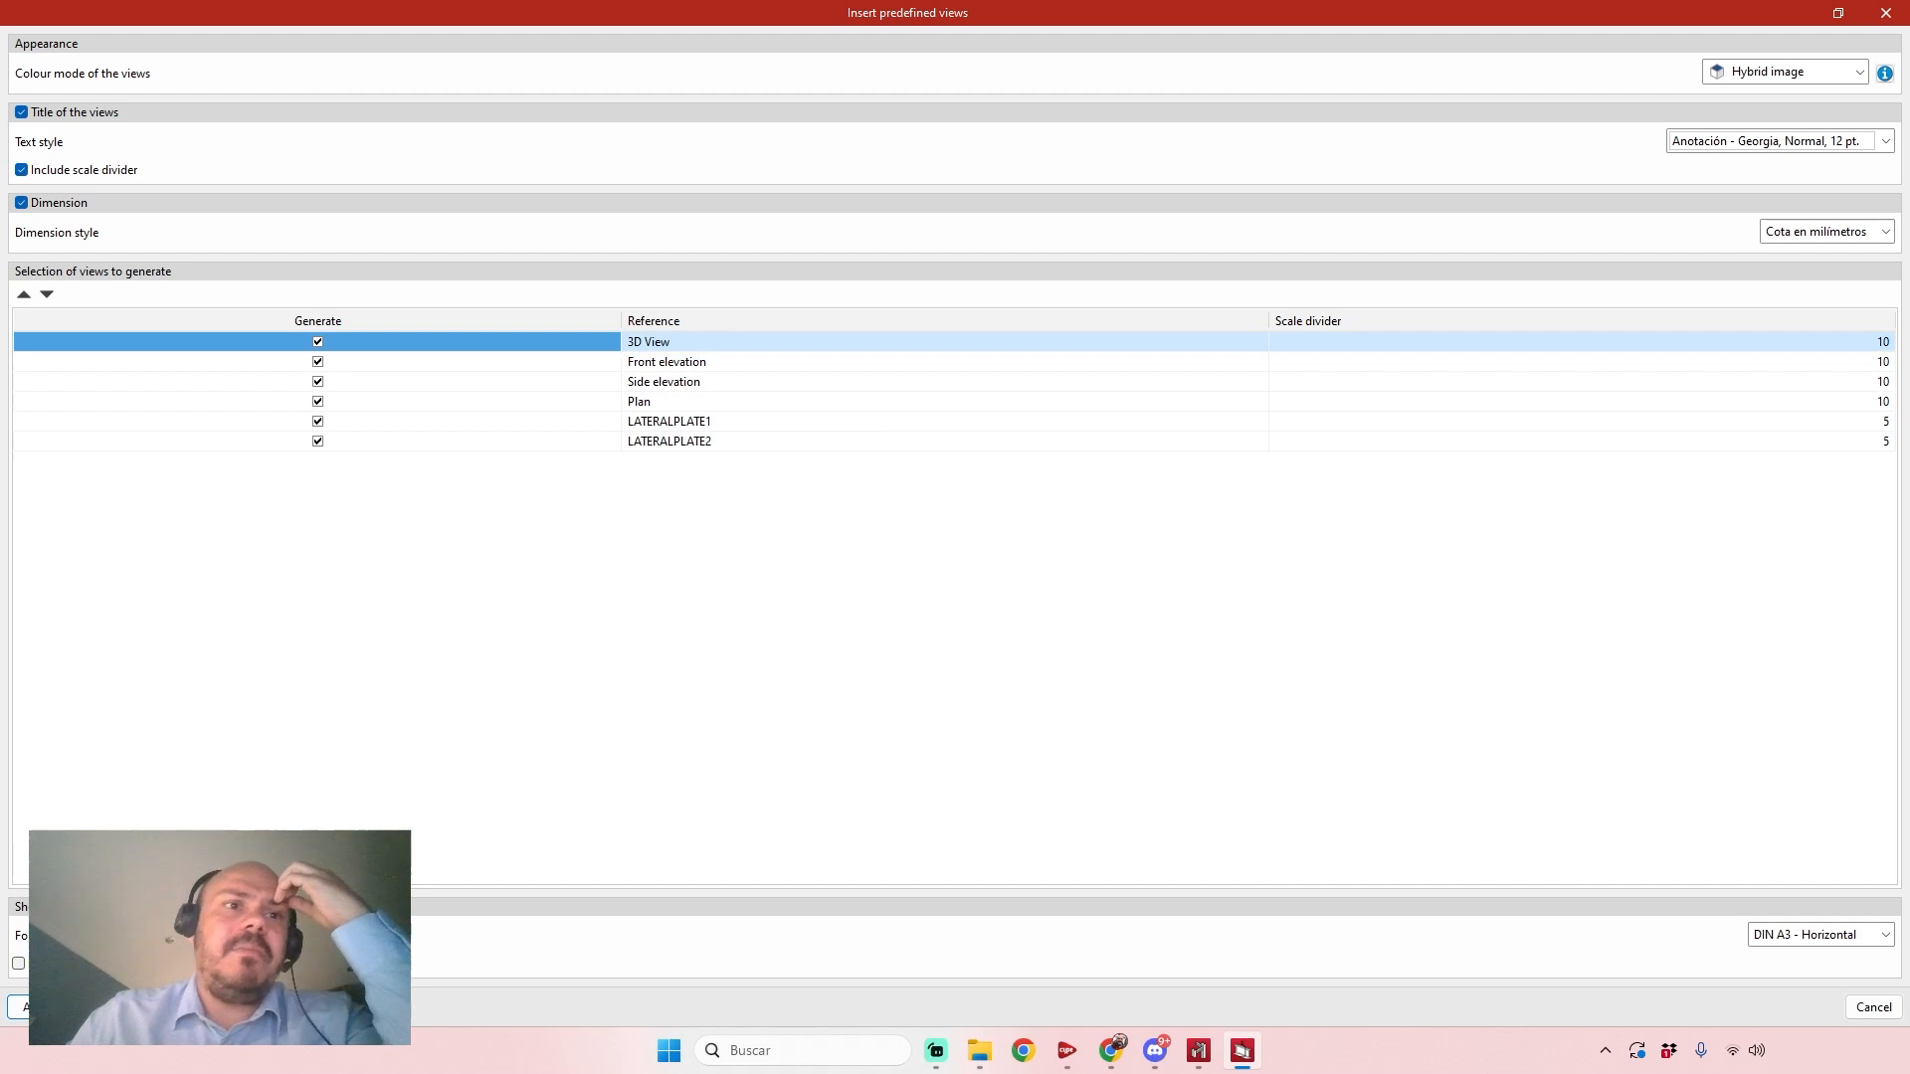
Choose the DIN A3 - Horizontal sheet format and generate the predefined views.
left_click(1821, 935)
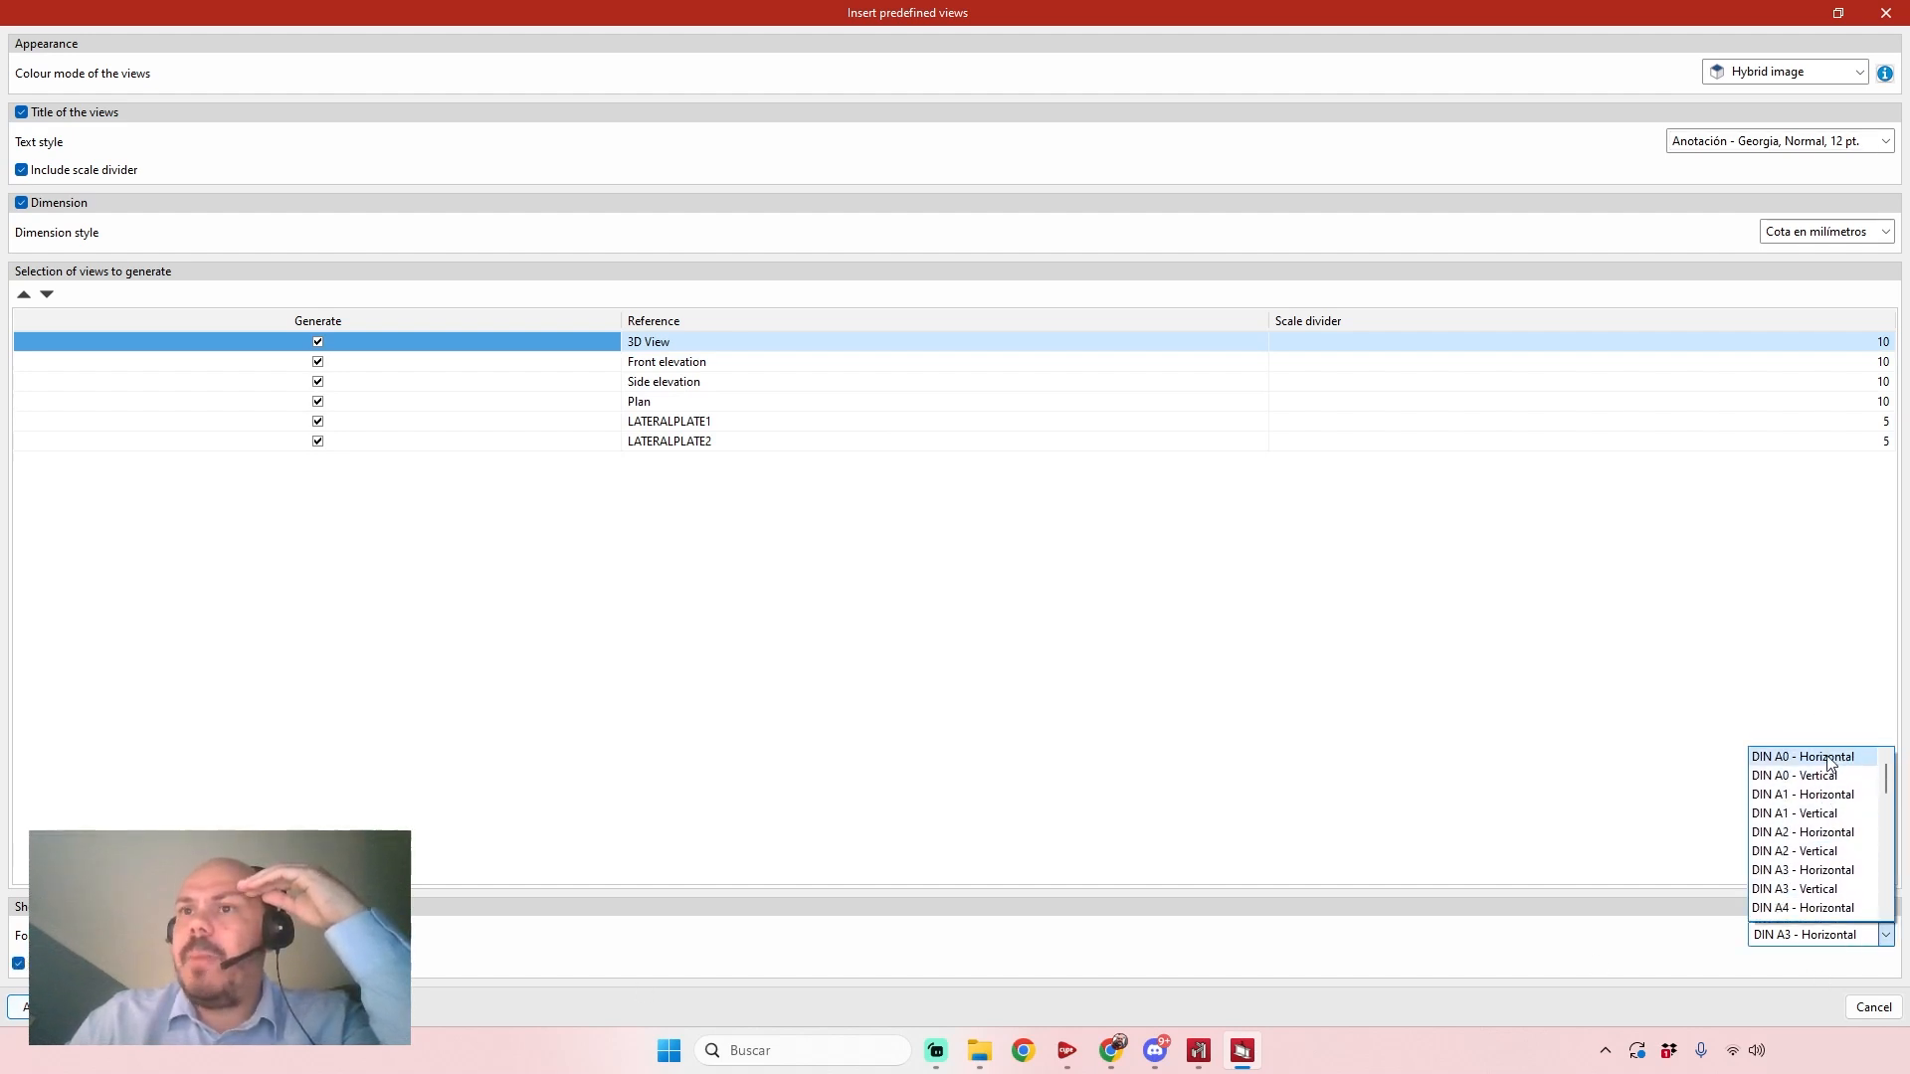
left_click(1828, 870)
left_click(42, 1007)
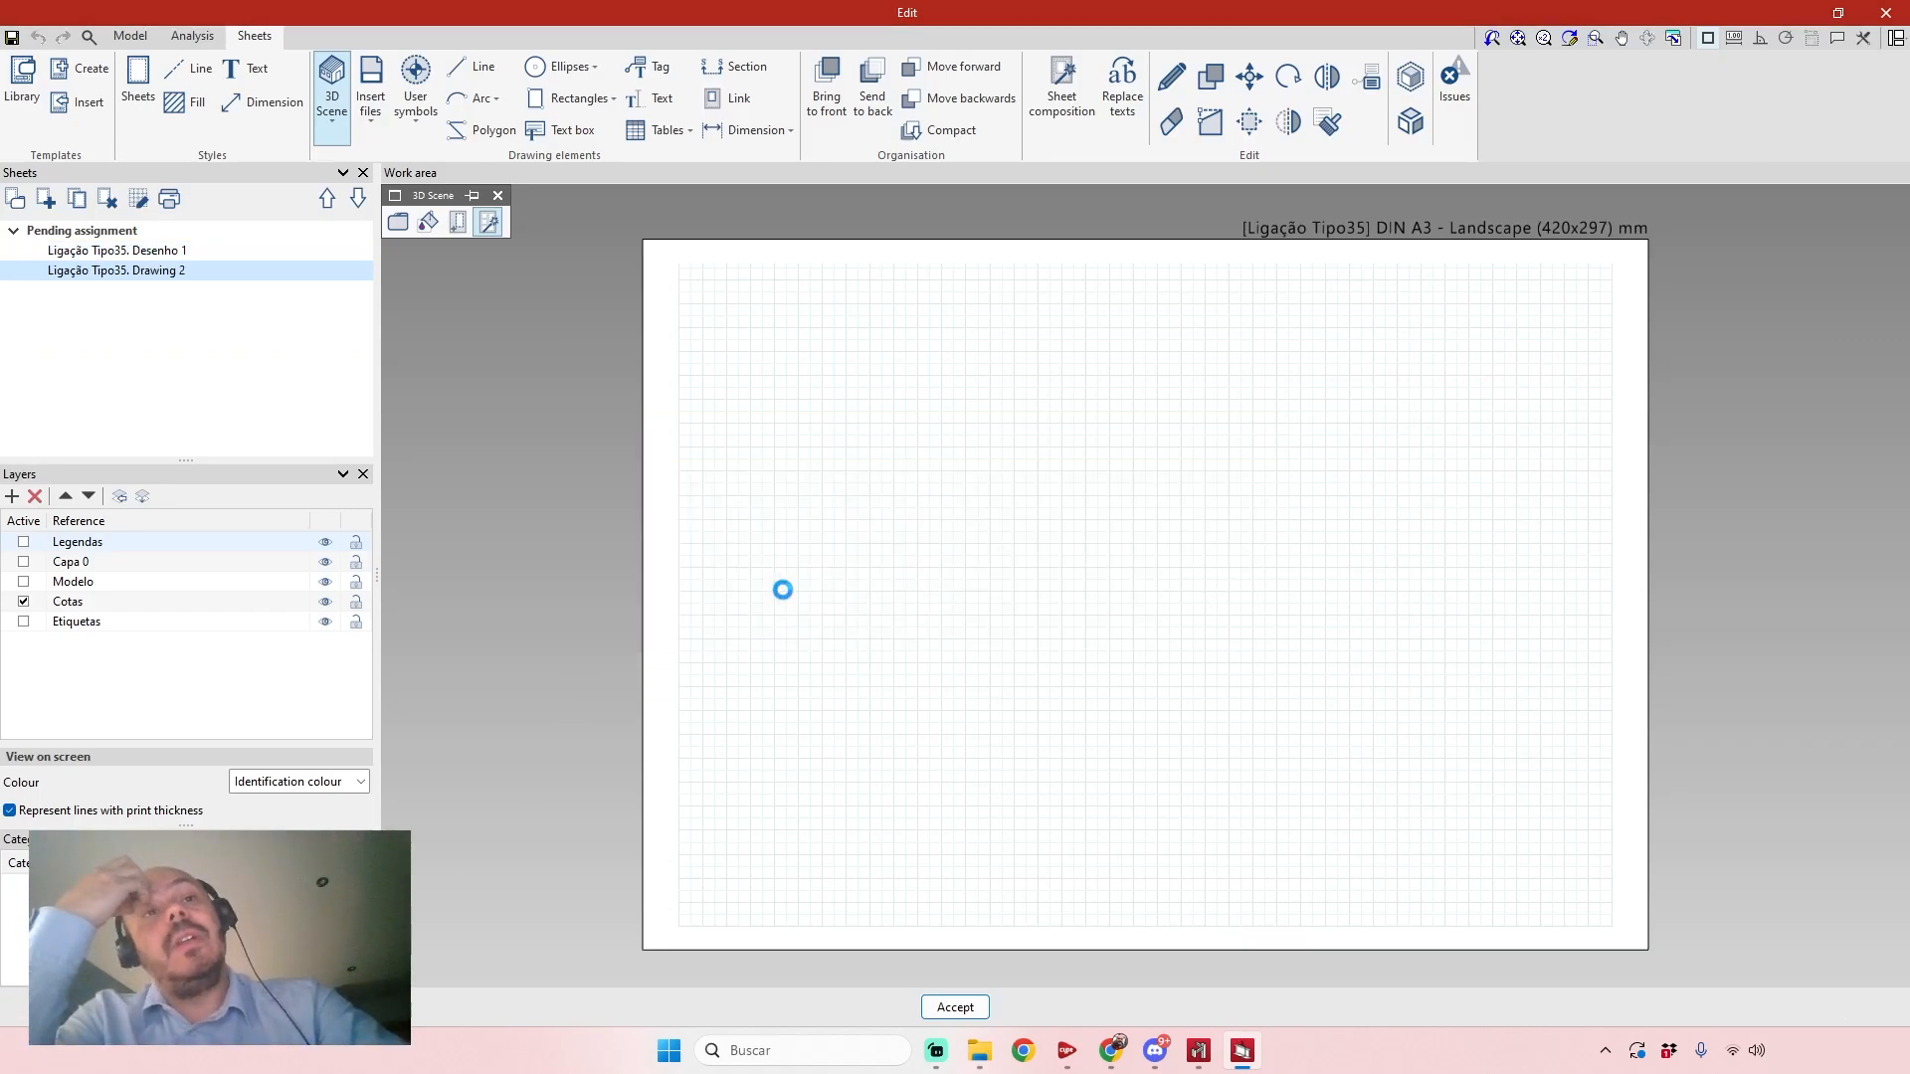
Examine the generated 3D view, elevations, plan and dimensioned plate drawings on the sheet, and close the connection editor.
middle_click_drag(1316, 437, 1257, 451)
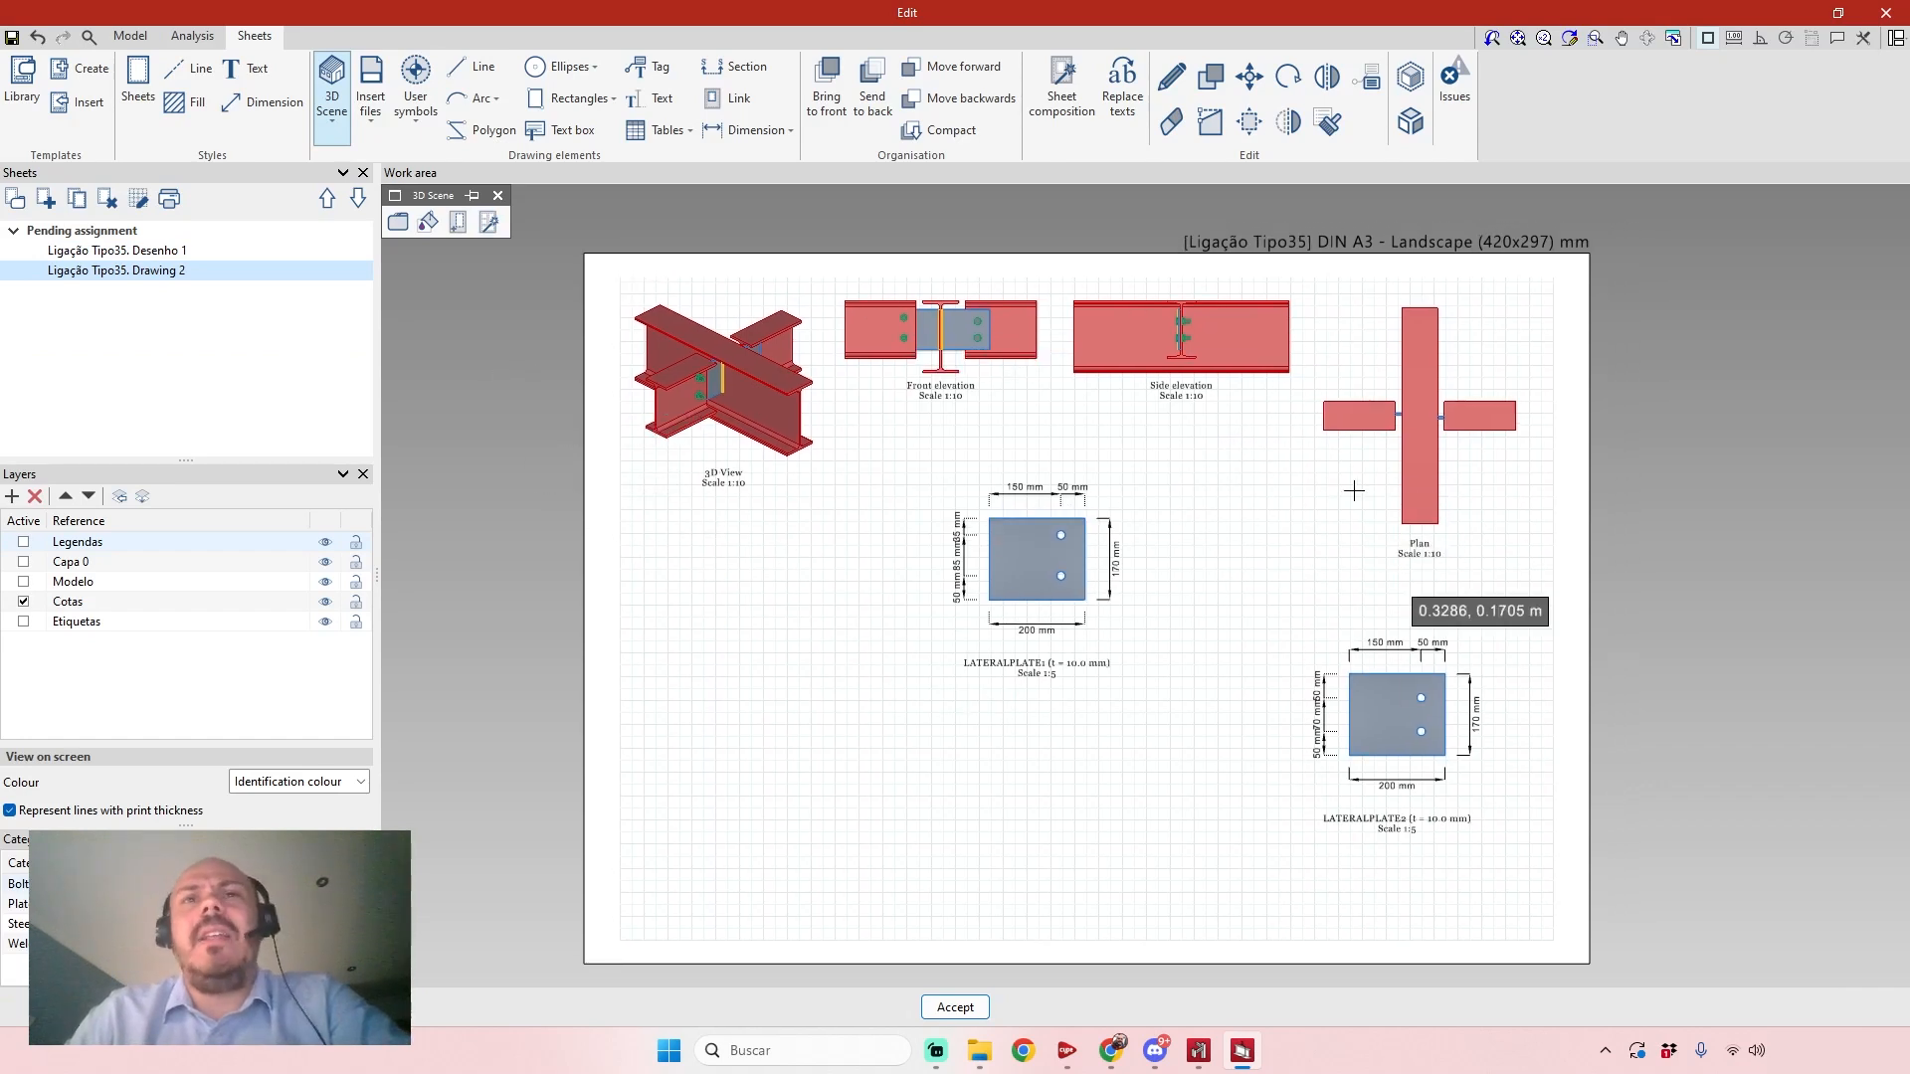
scroll(786, 577, "up", 3)
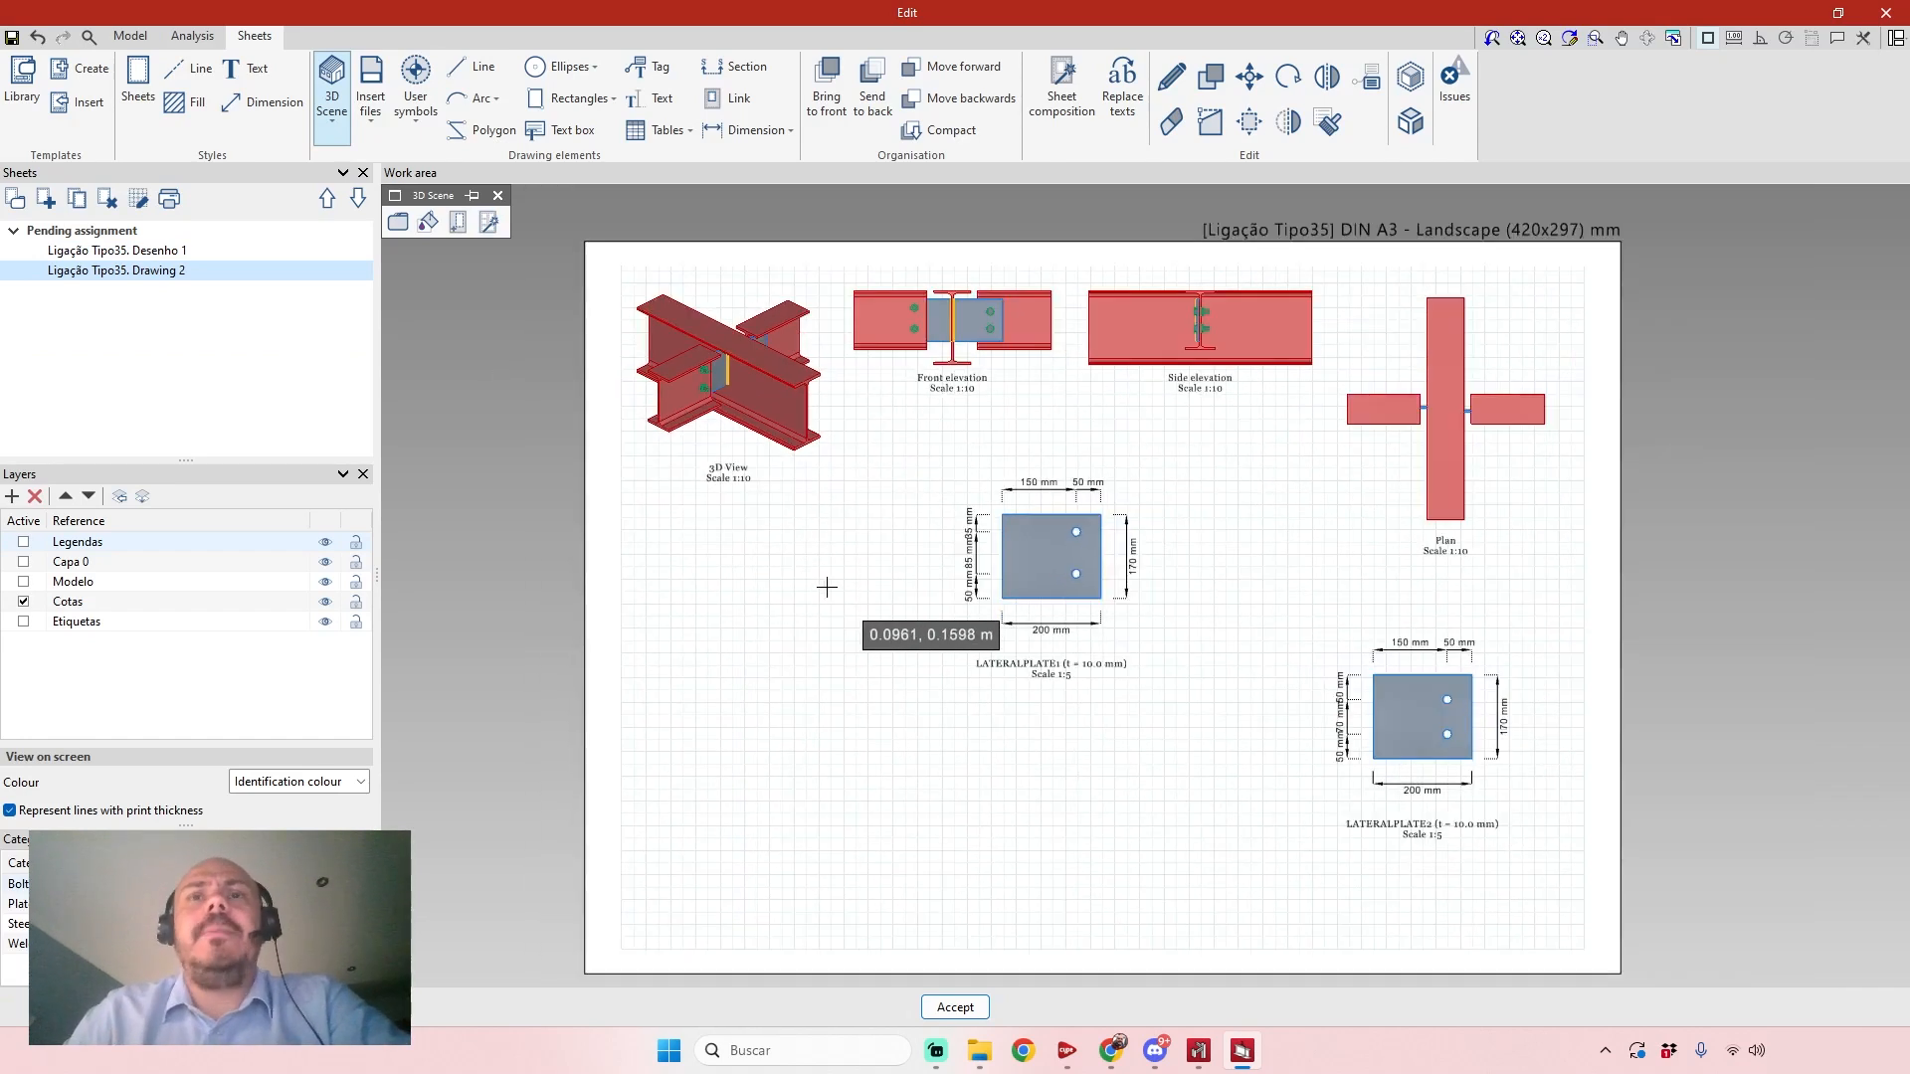
scroll(810, 617, "up", 1)
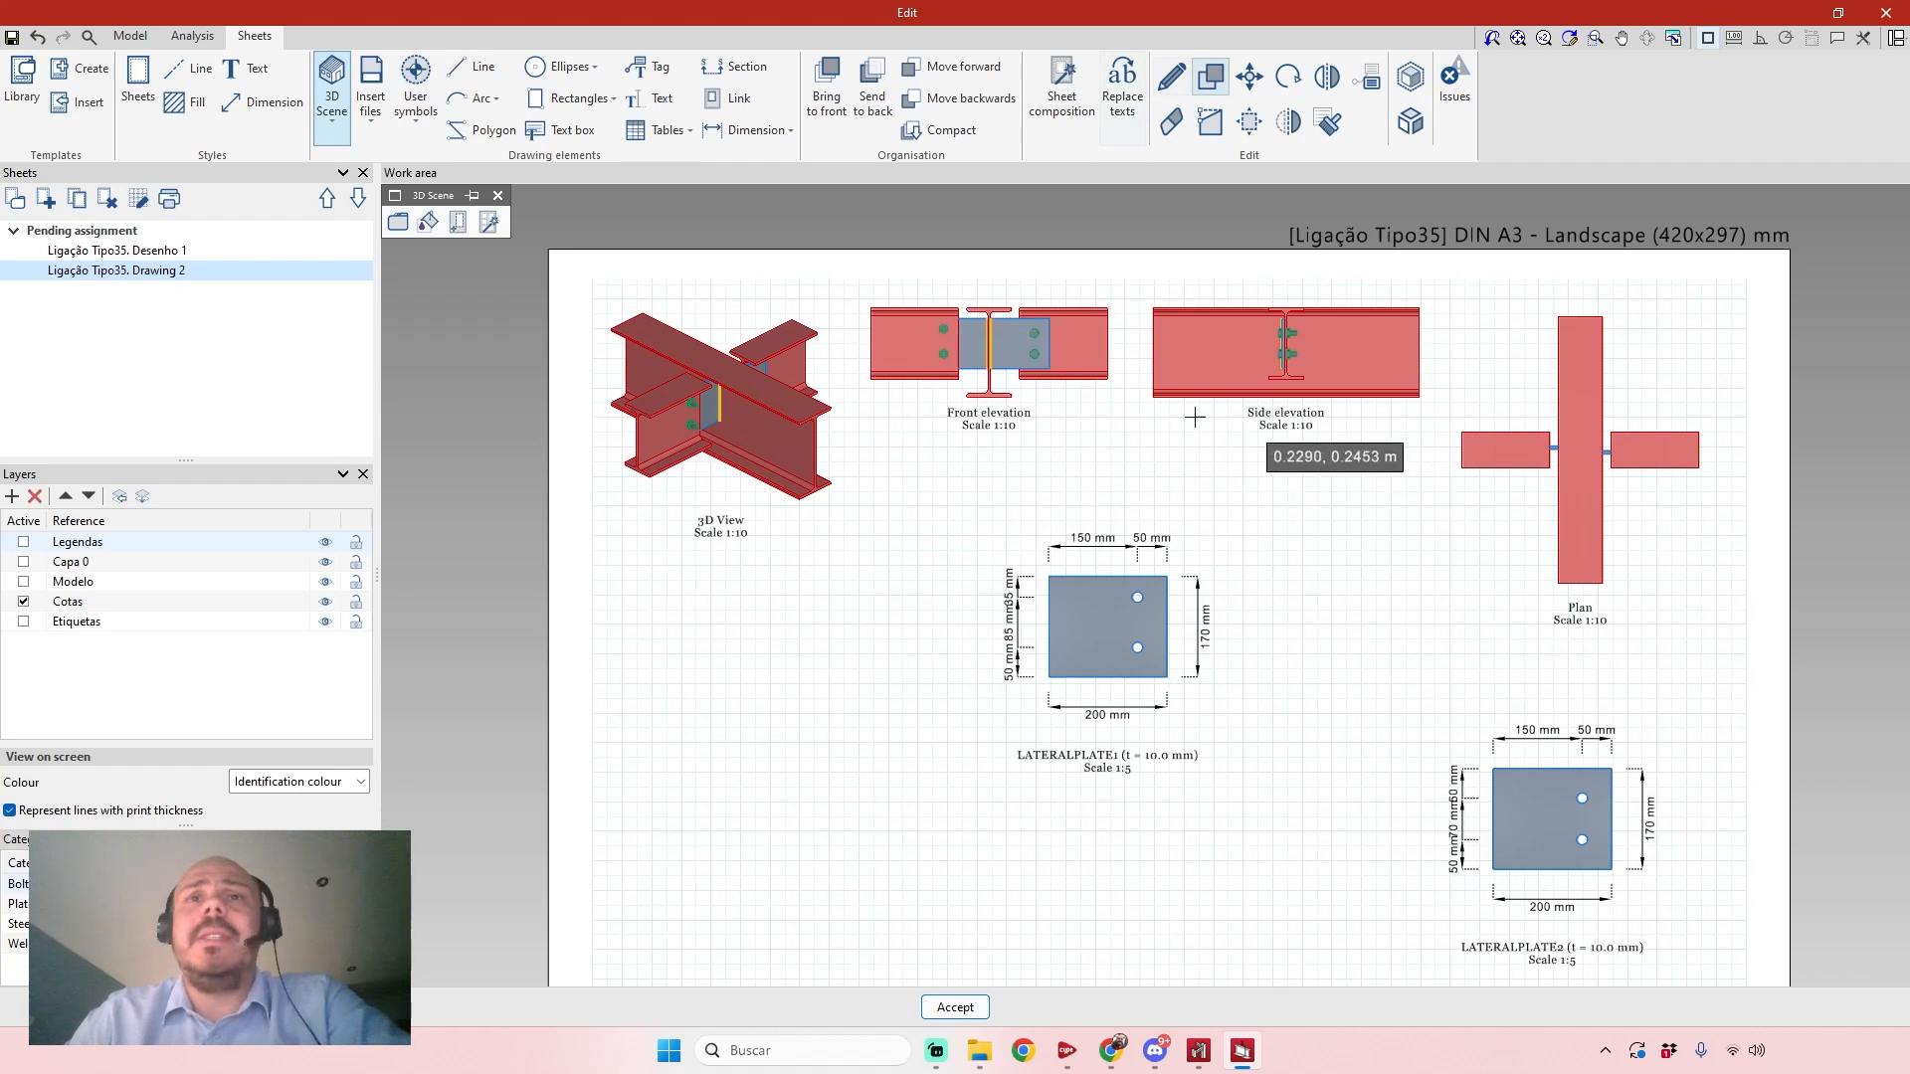
scroll(1110, 596, "down", 1)
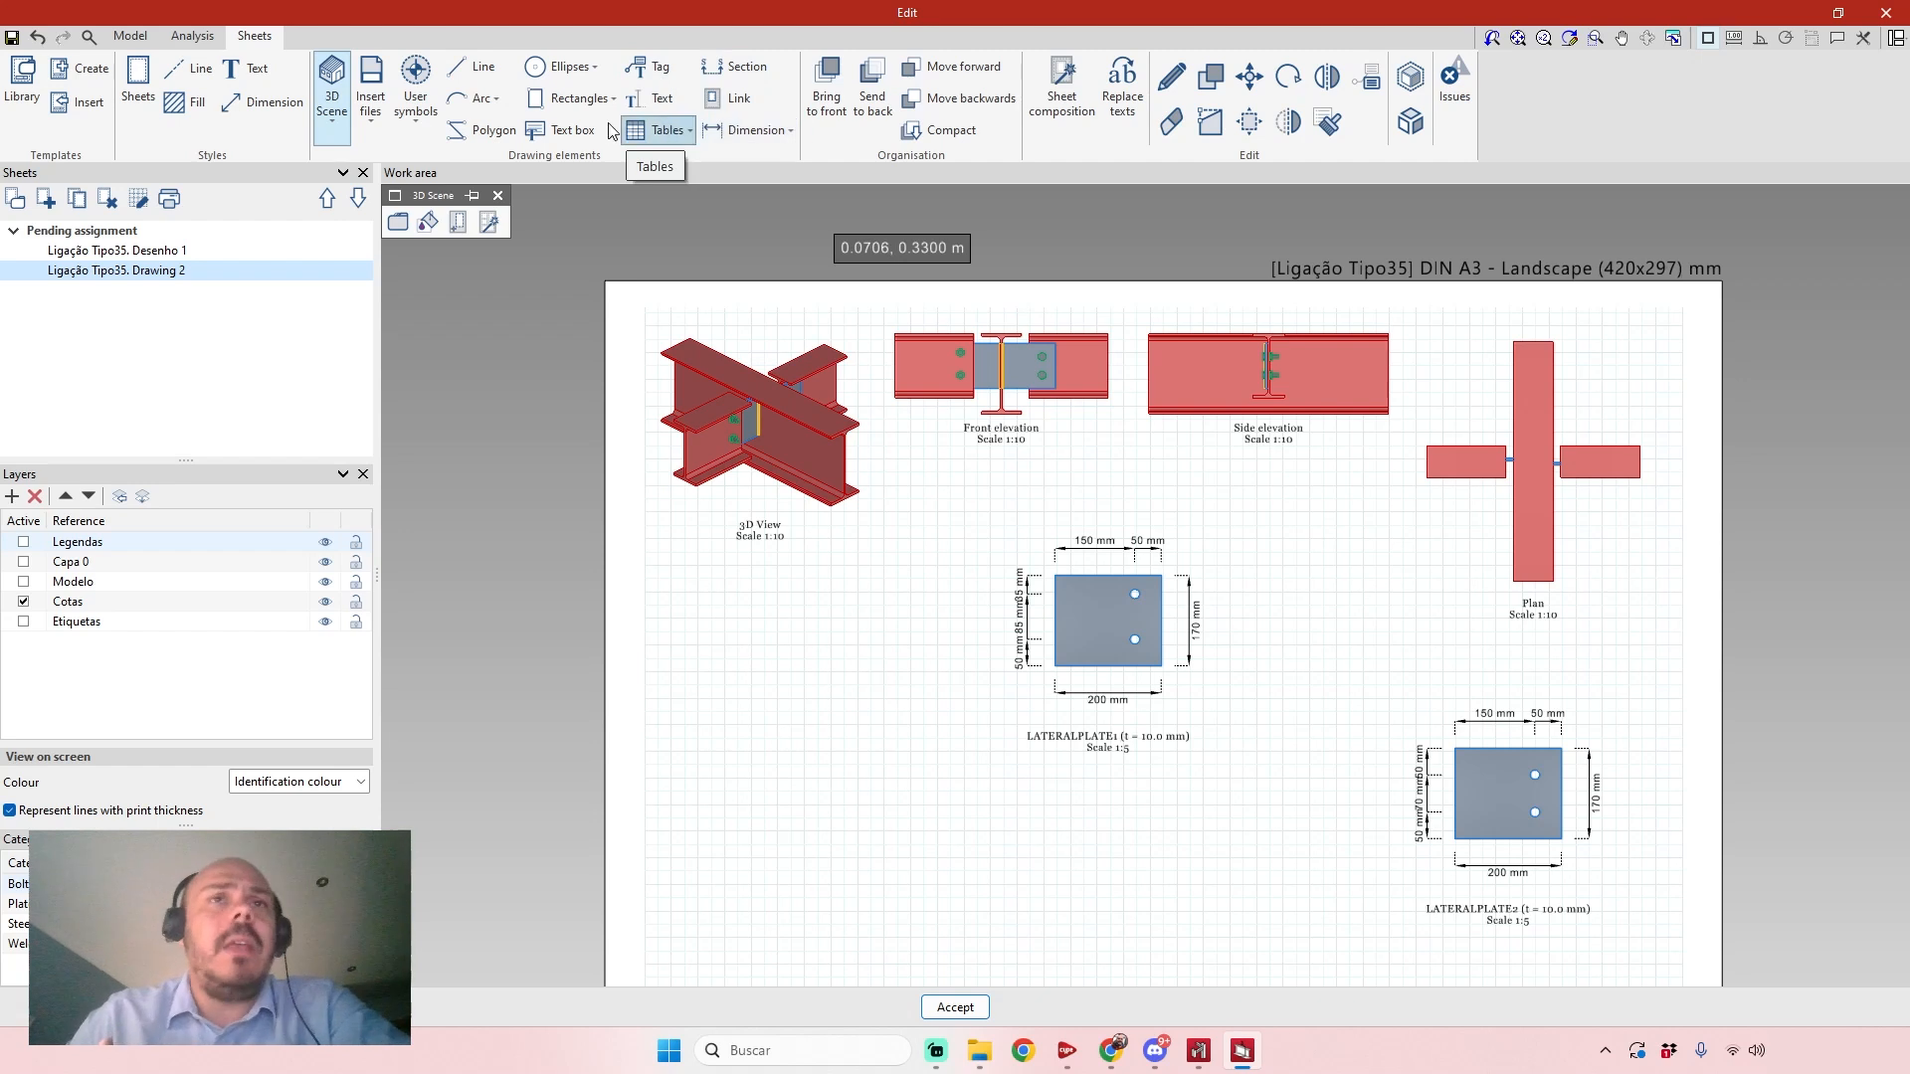
scroll(1170, 508, "down", 1)
mouse_move(1176, 693)
middle_mouse_down()
mouse_move(1125, 670)
mouse_move(1083, 604)
middle_mouse_up()
middle_click_drag(873, 496, 876, 602)
middle_click_drag(810, 542, 829, 533)
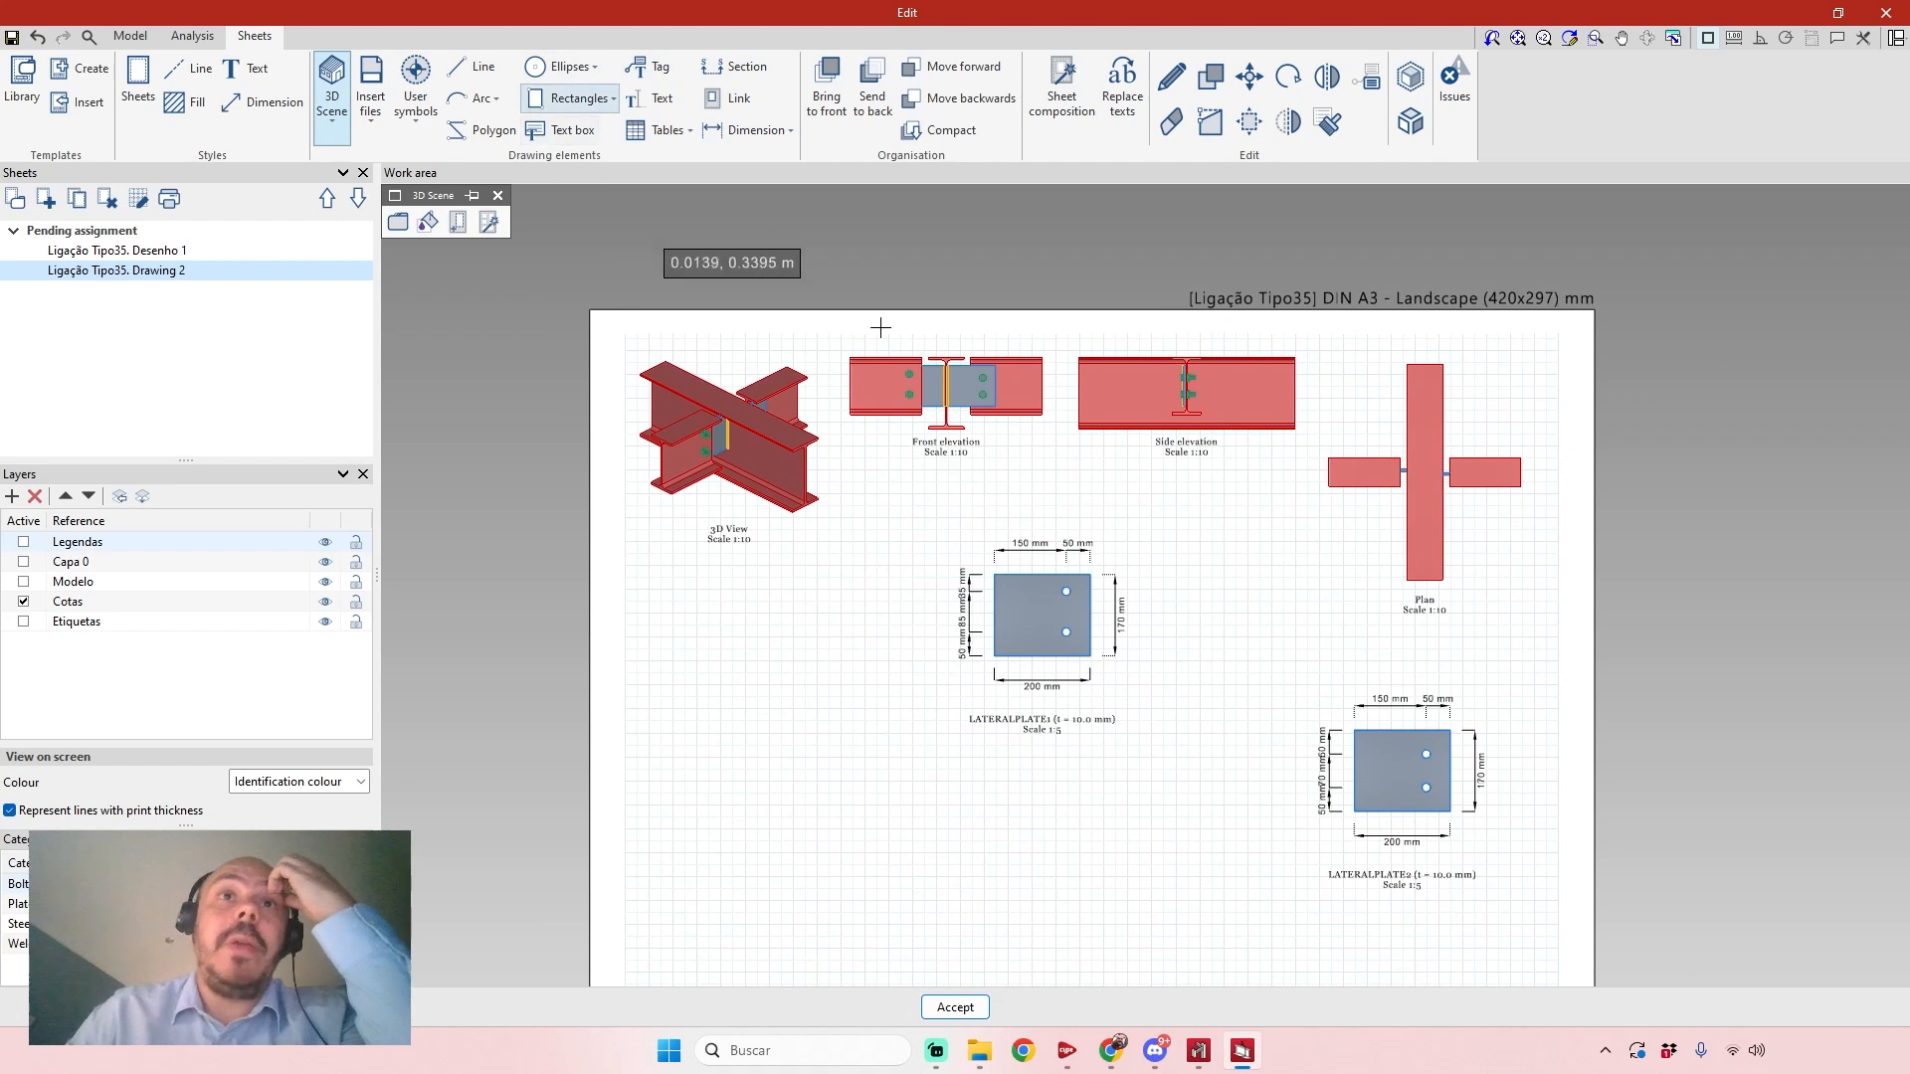
middle_click_drag(1018, 542, 1072, 512)
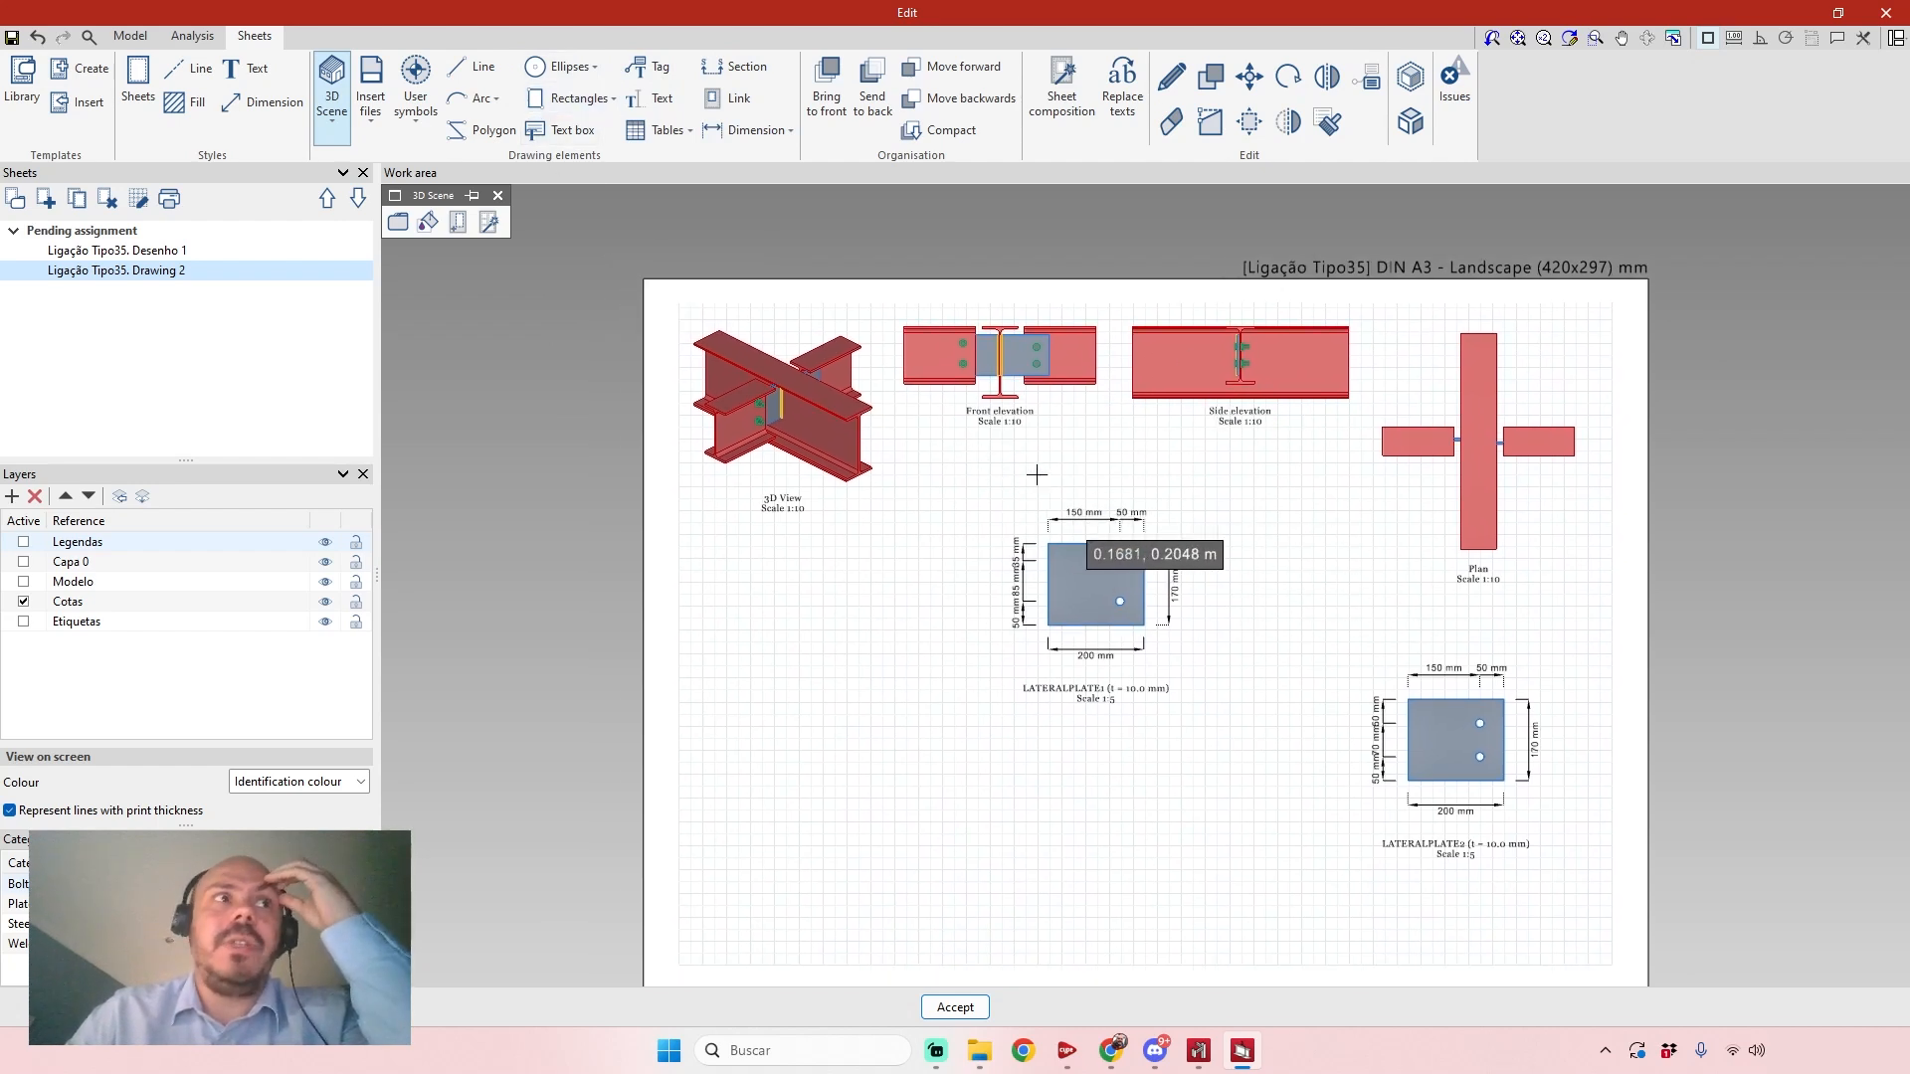
left_click(1886, 12)
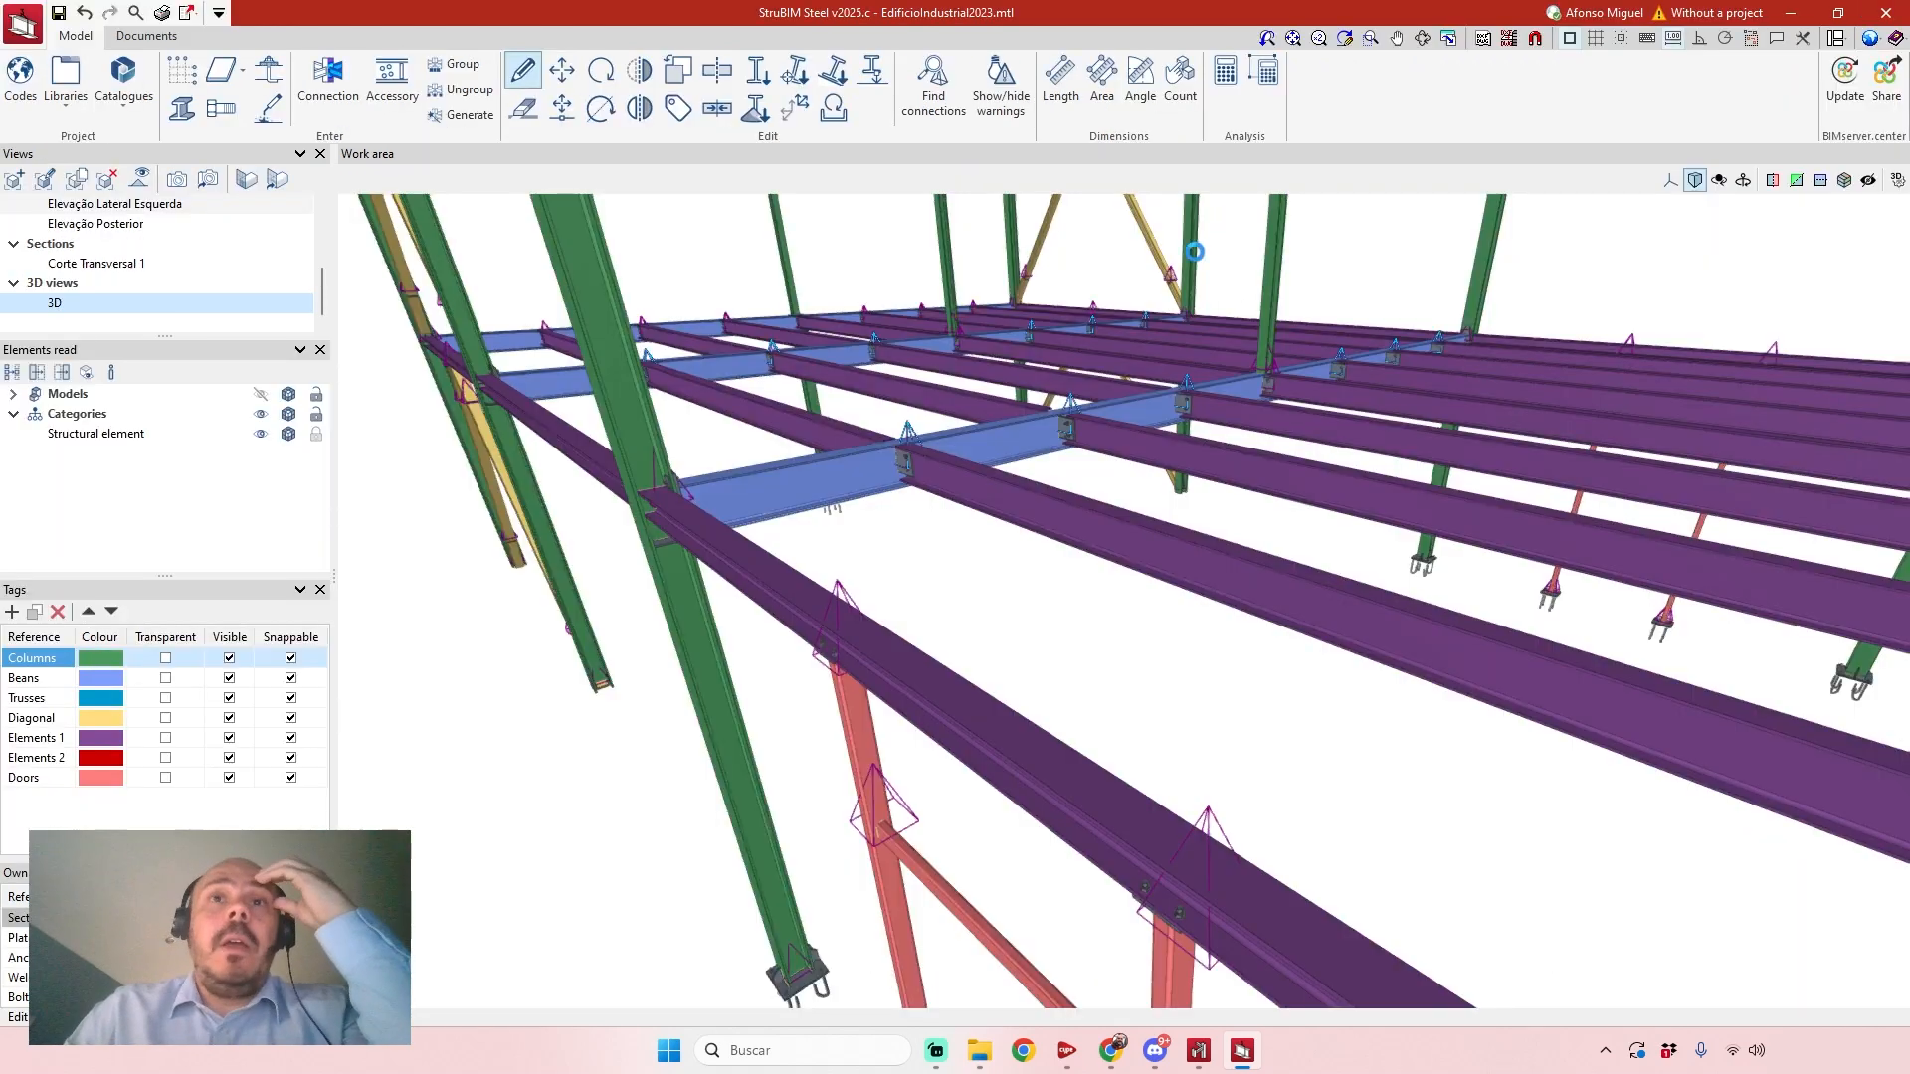
Examine the floor joists and main beams of the building model from a higher viewpoint.
scroll(1012, 449, "down", 2)
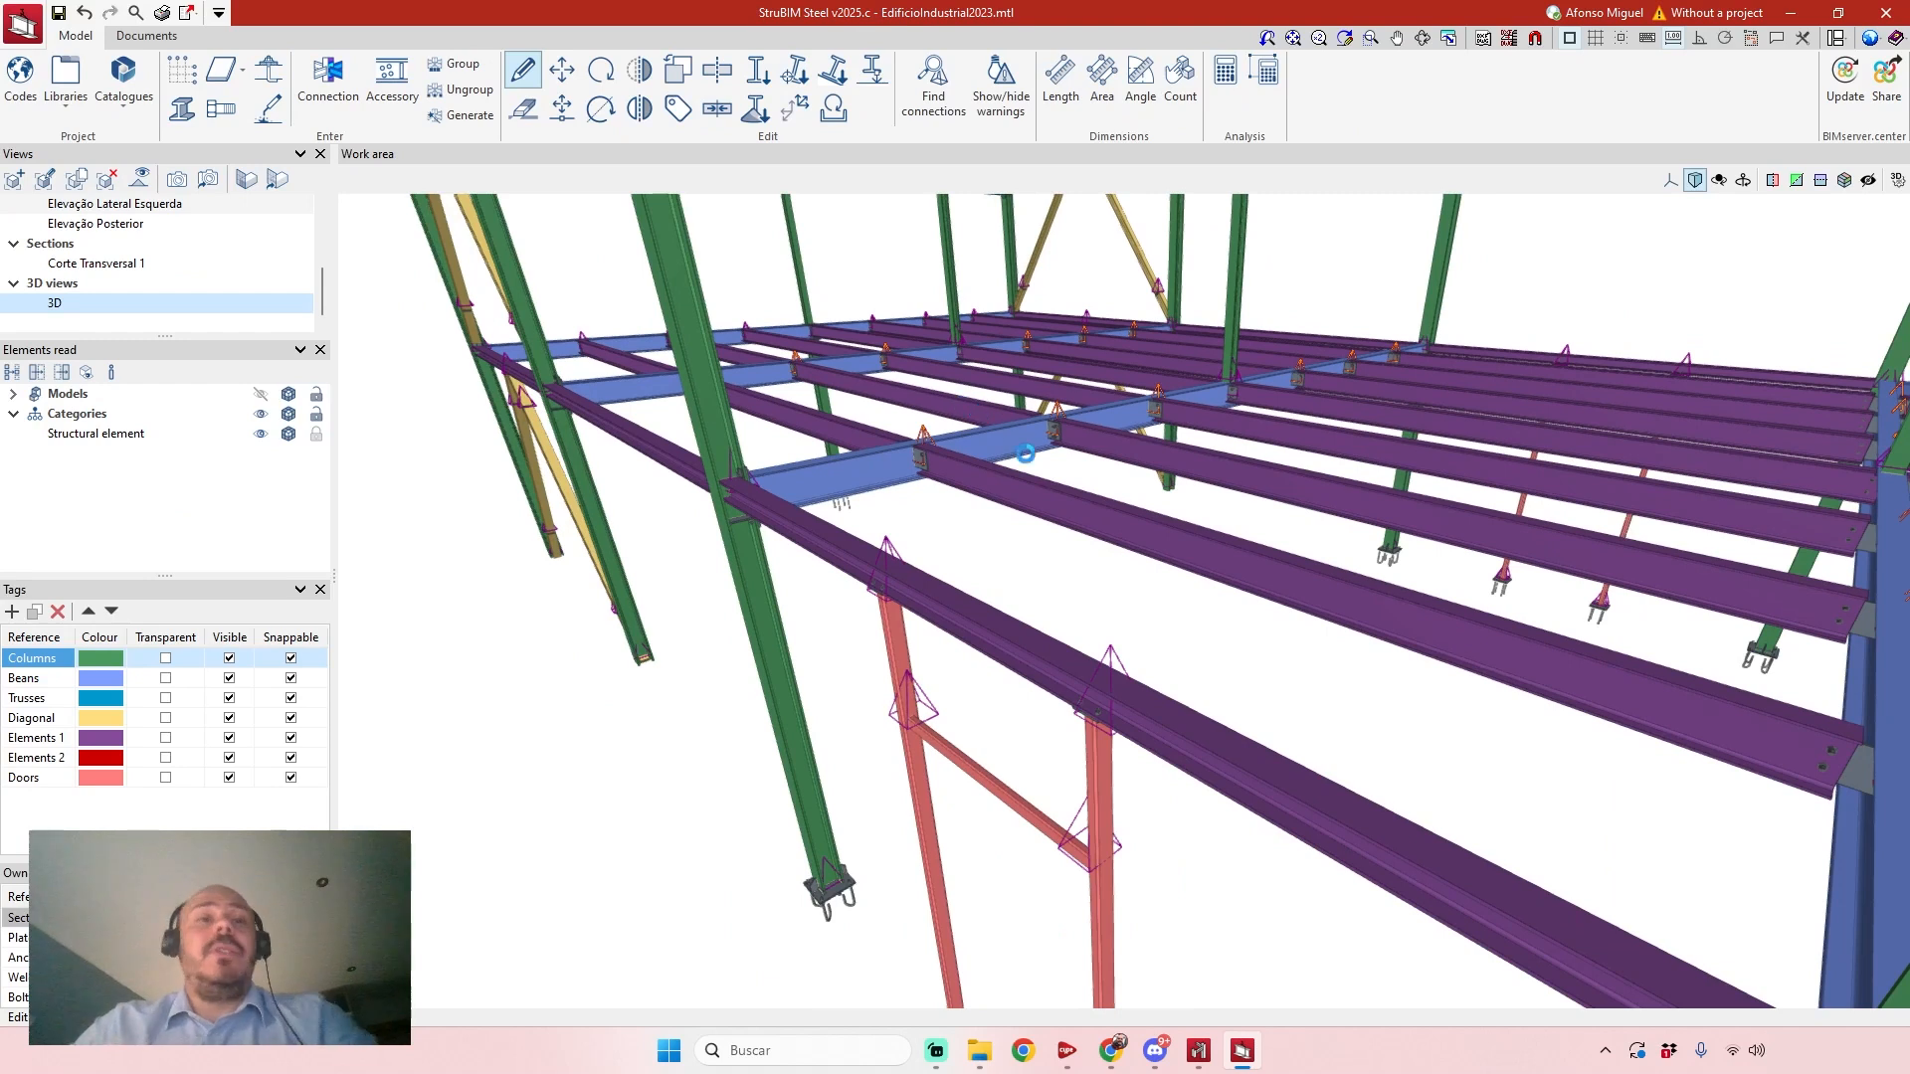
scroll(1026, 454, "up", 1)
middle_click_drag(1140, 505, 1011, 669, "shift")
middle_click_drag(1113, 534, 1024, 647, "shift")
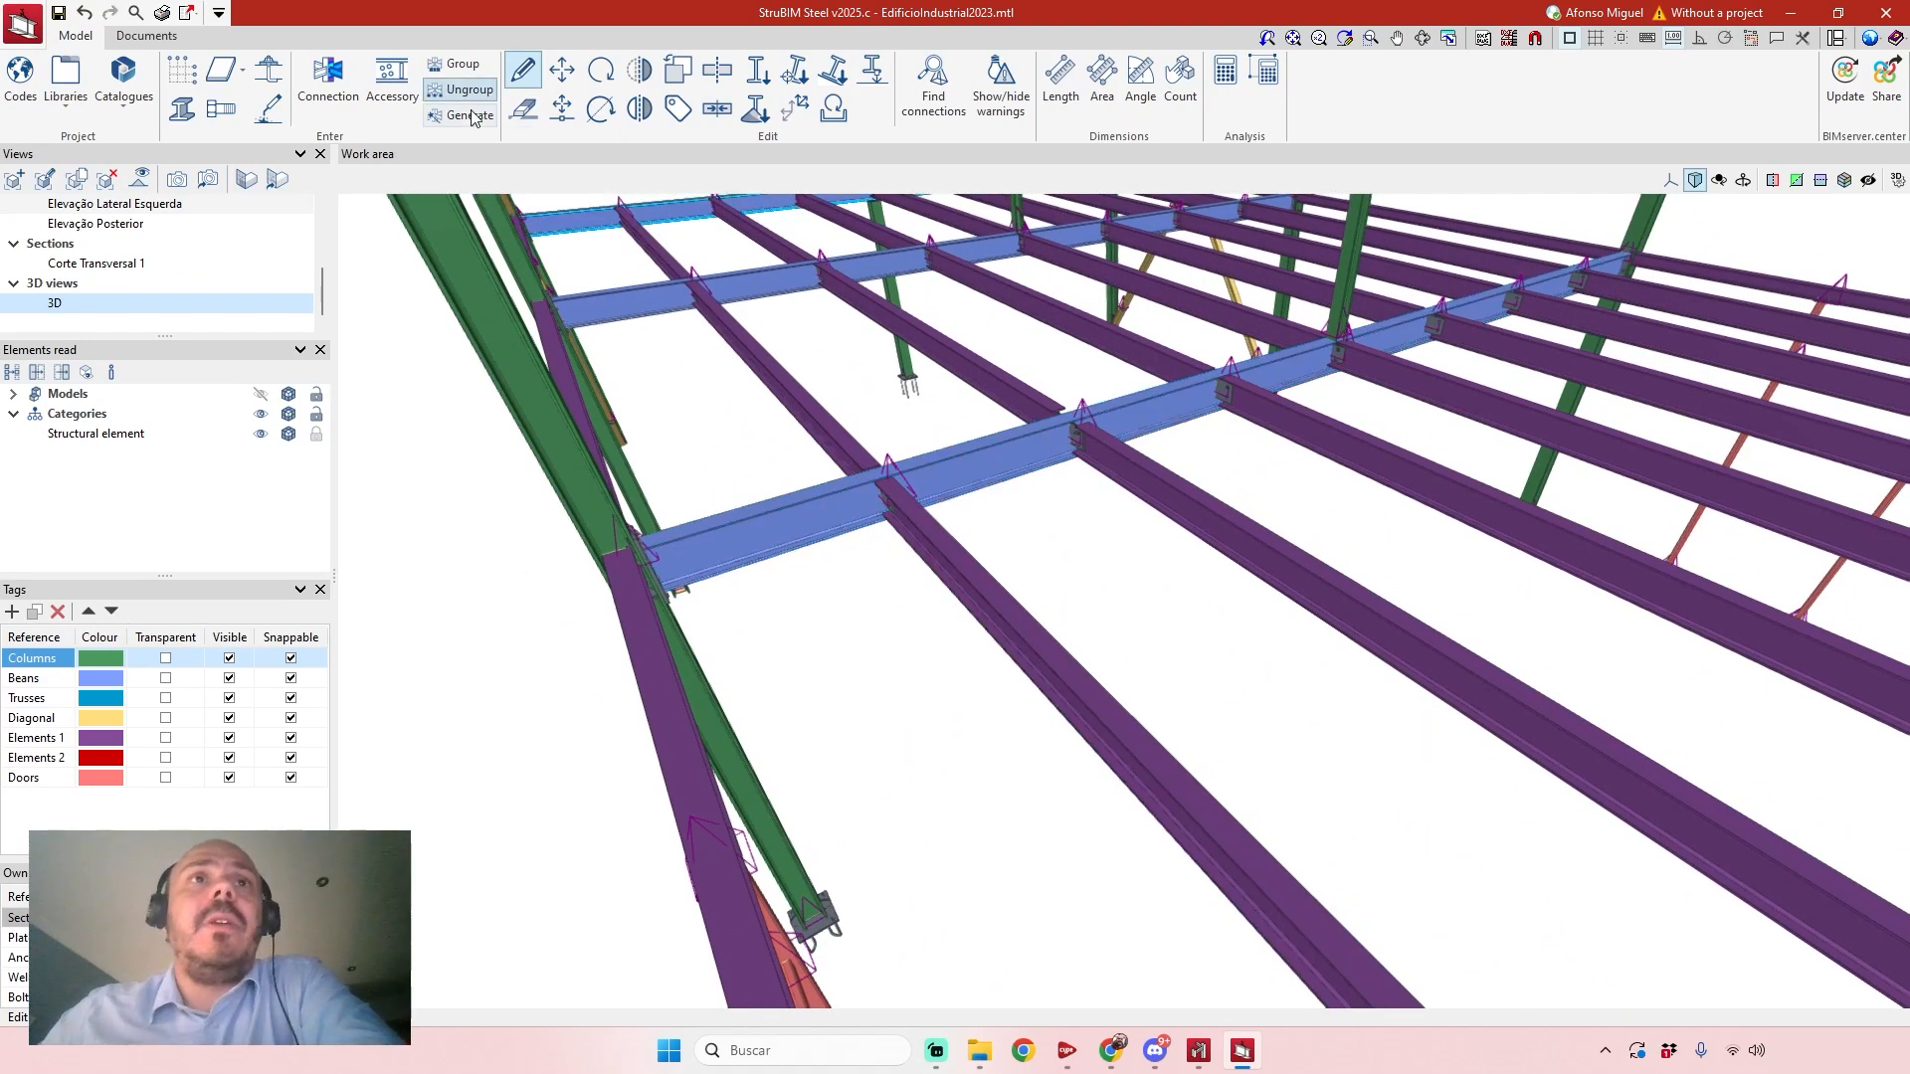
Number the assemblies of all elements with prefix Ass. and initial number 1, assigning colours automatically.
left_click(146, 35)
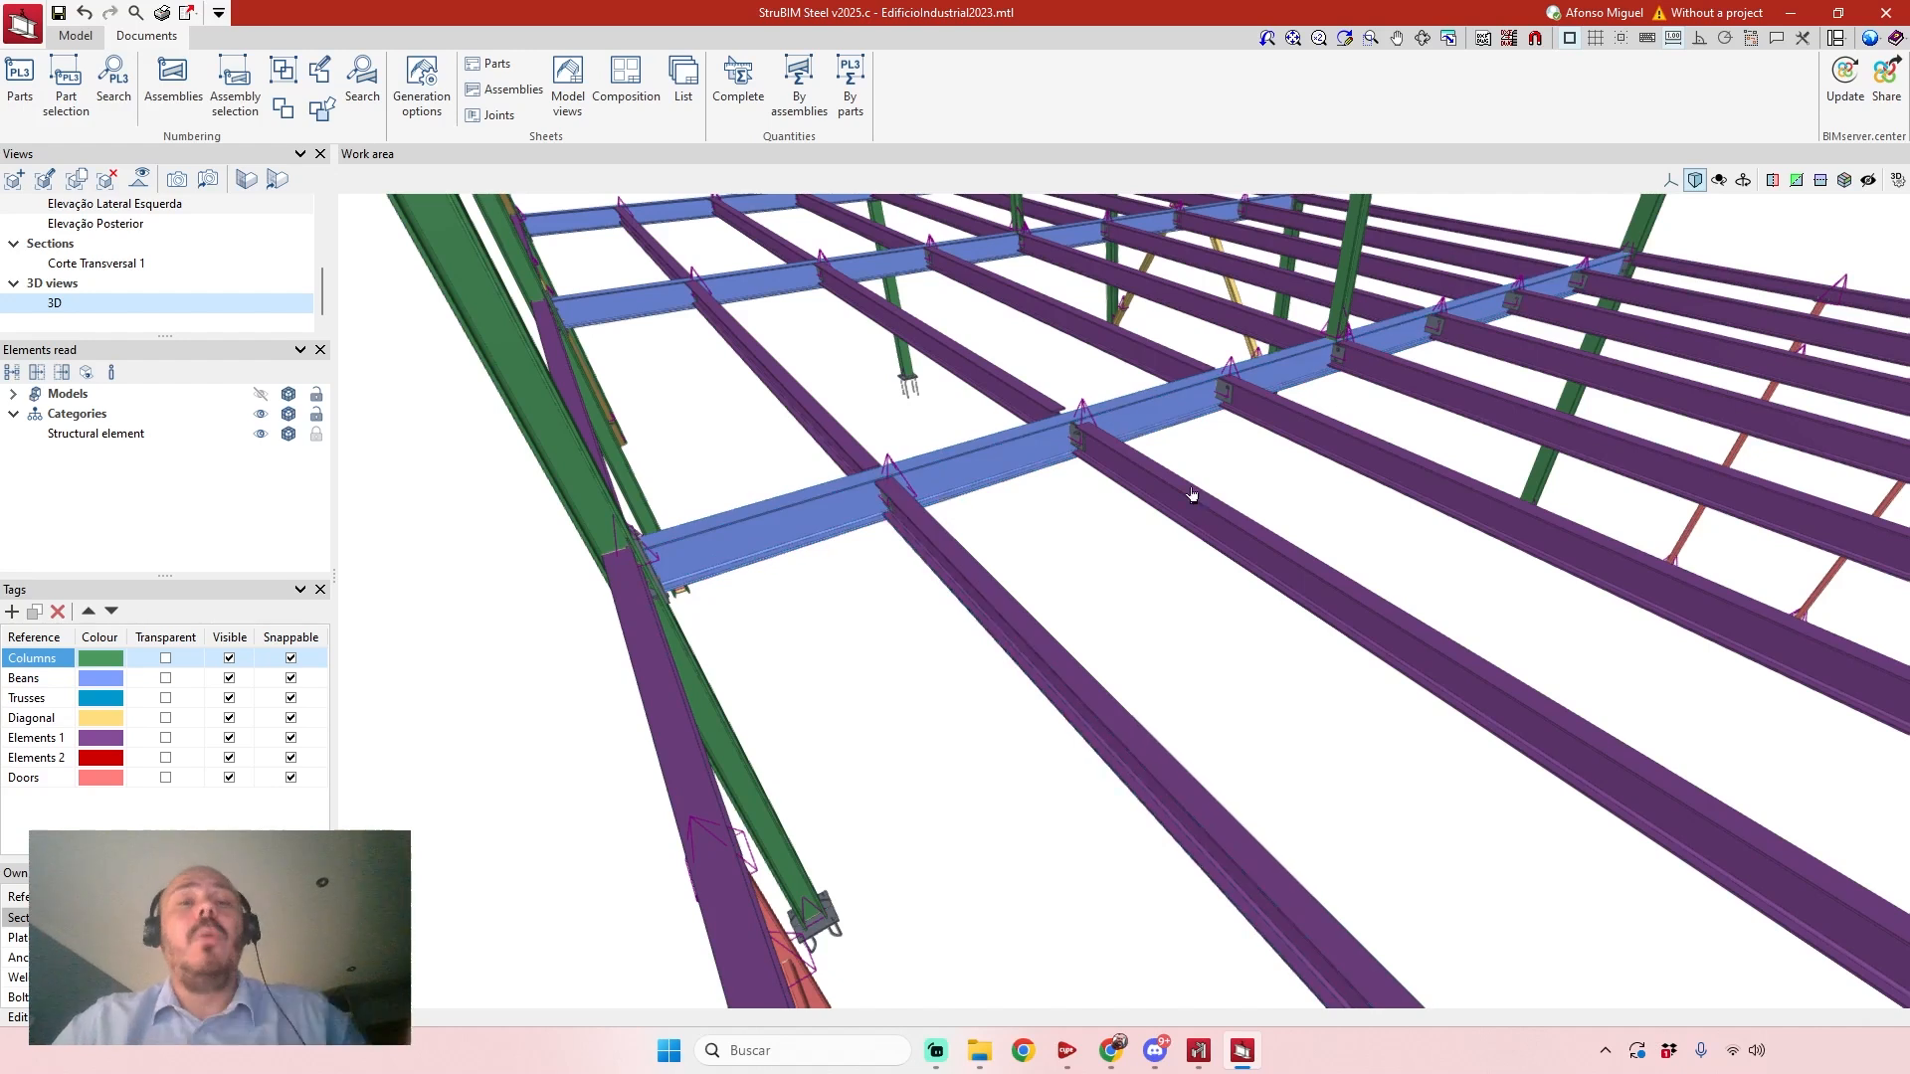
mouse_move(1190, 494)
middle_mouse_down()
mouse_move(1016, 469)
mouse_move(968, 491)
middle_mouse_up()
scroll(714, 368, "up", 5)
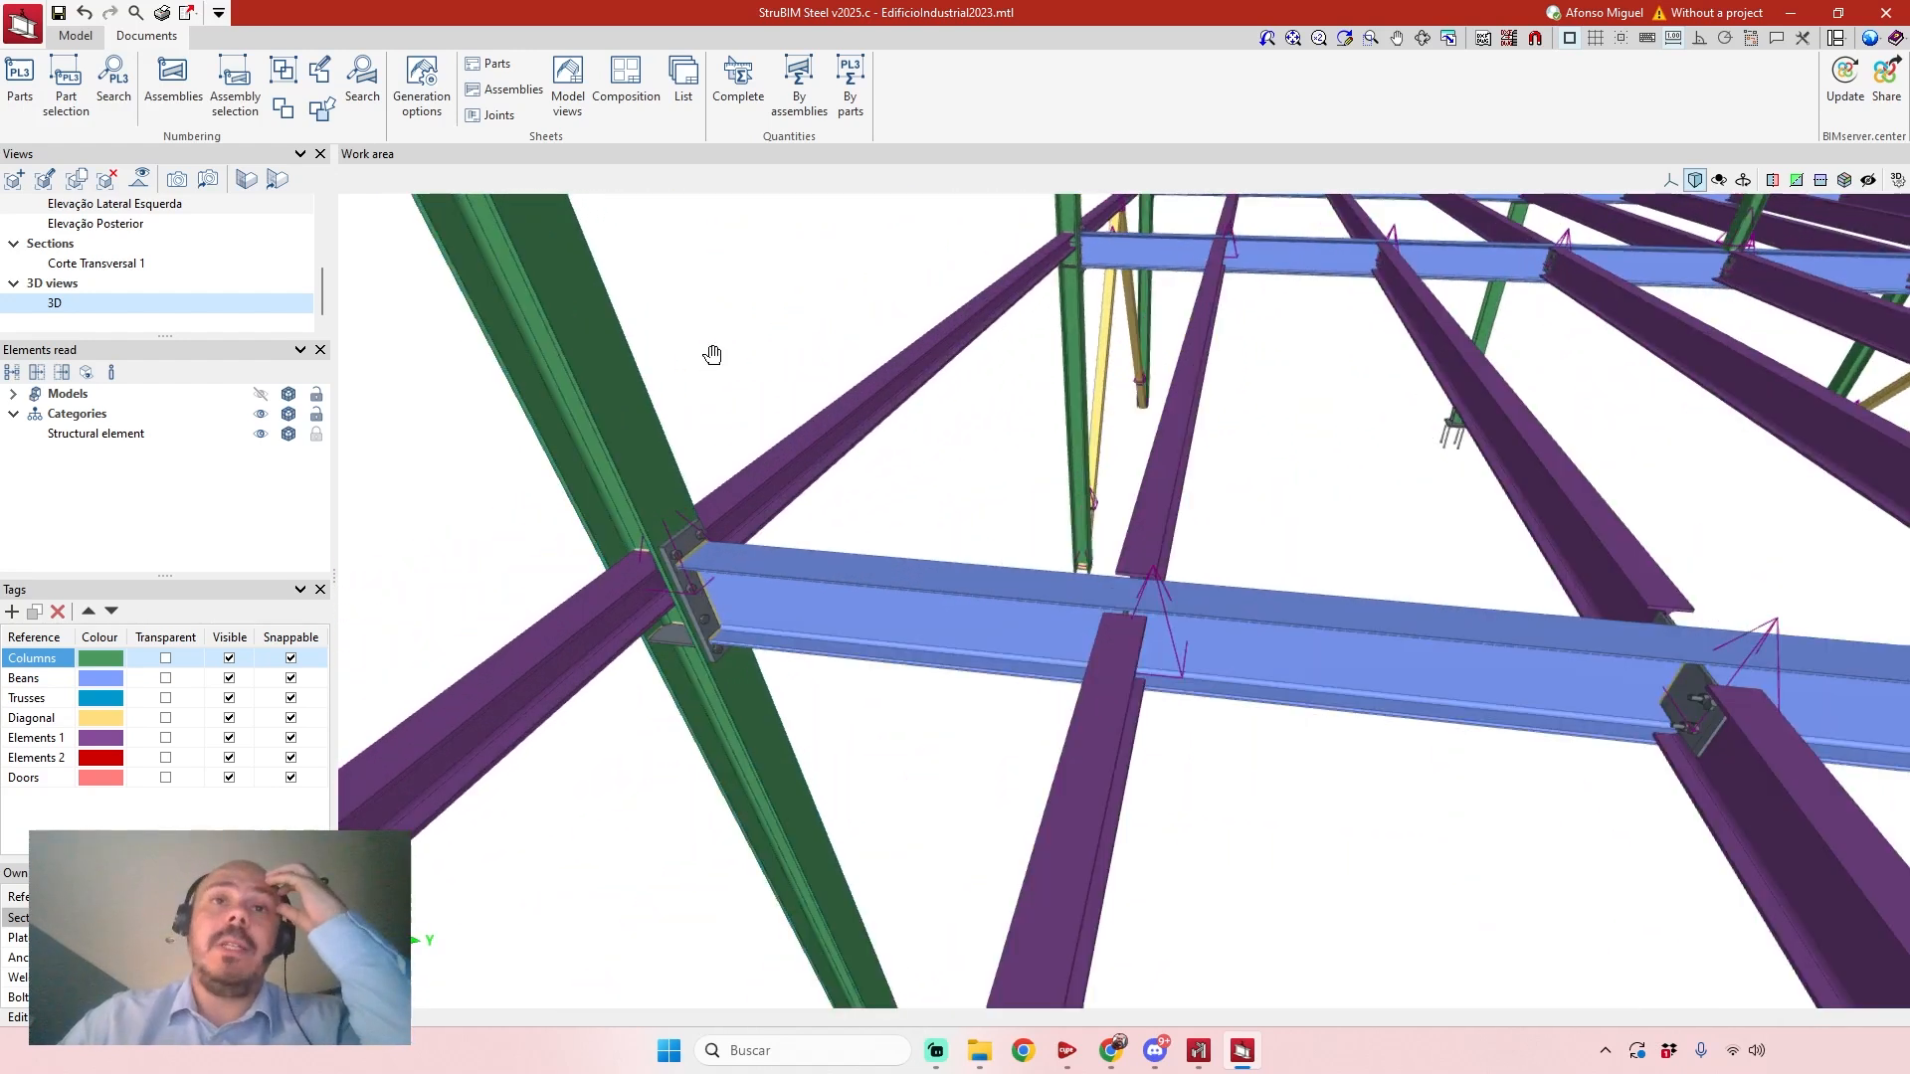
middle_click_drag(713, 355, 737, 347)
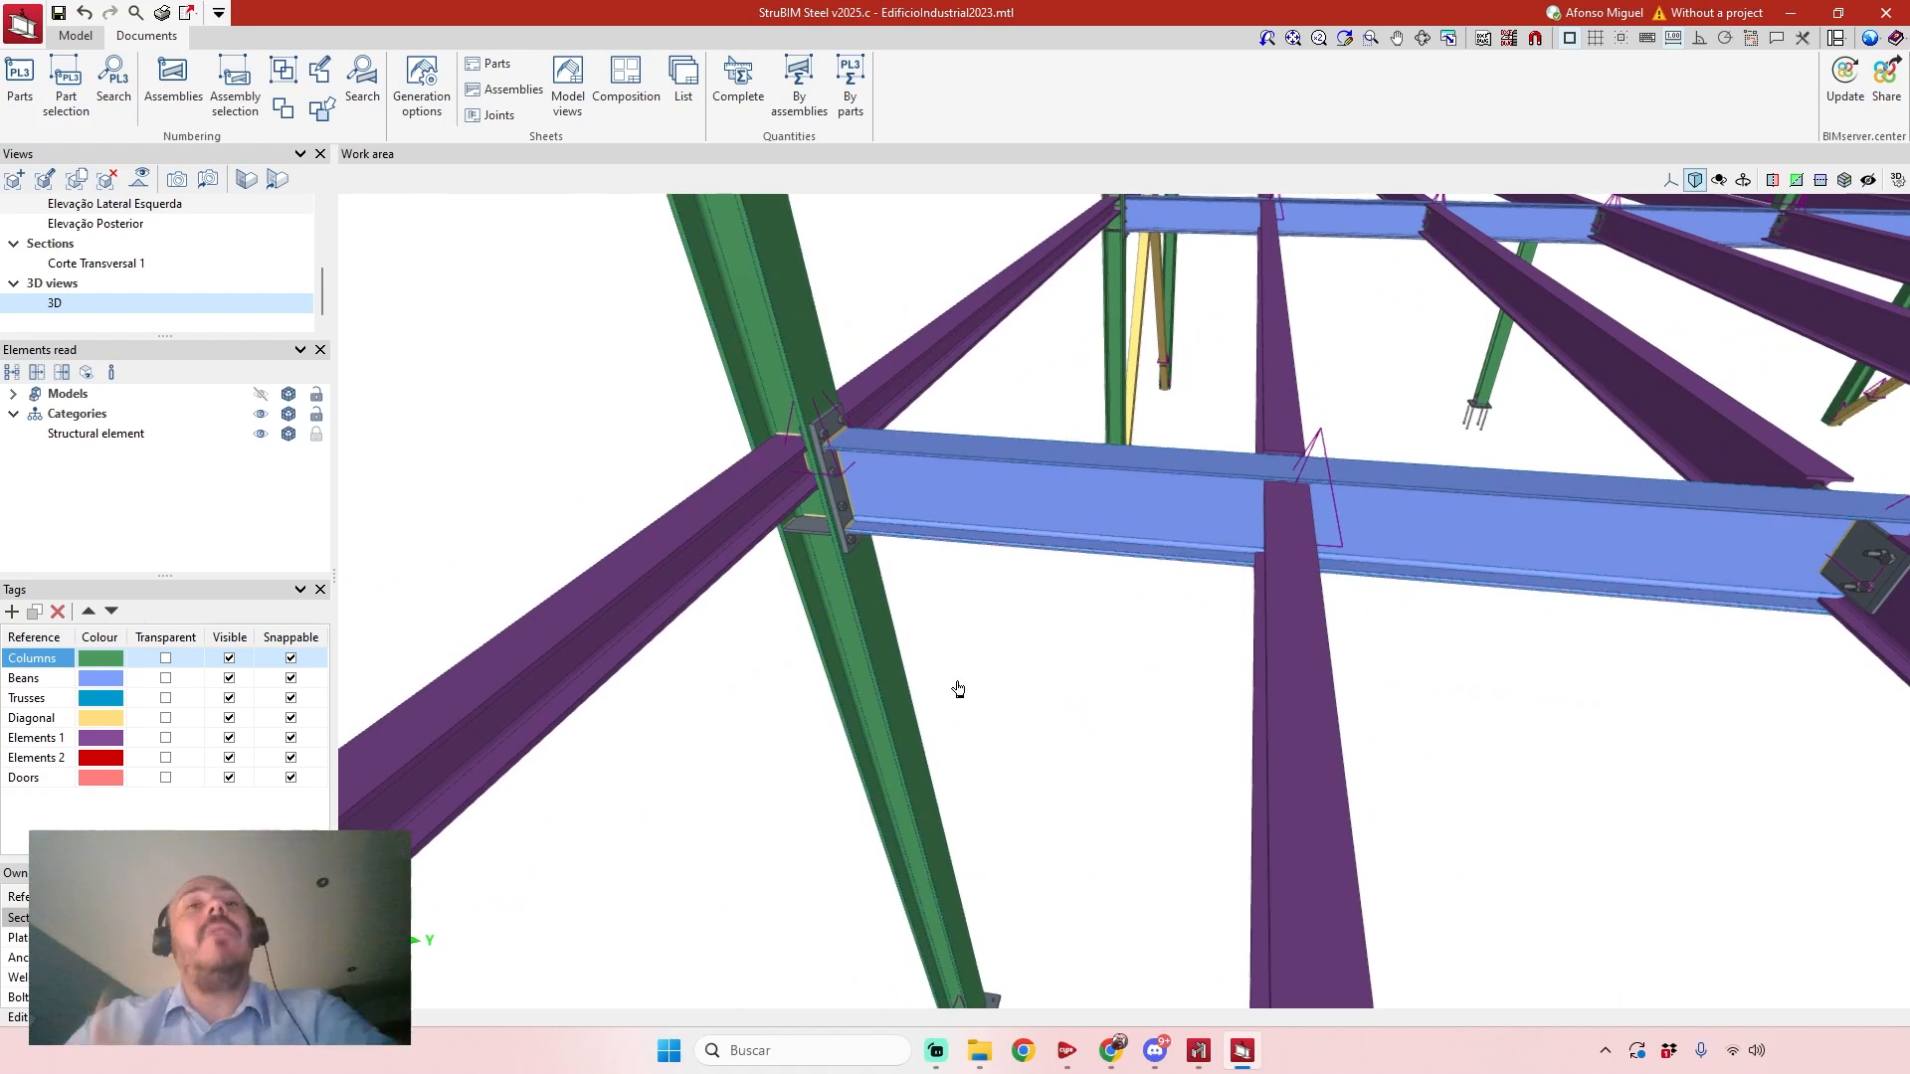
scroll(991, 704, "down", 5)
scroll(955, 670, "up", 5)
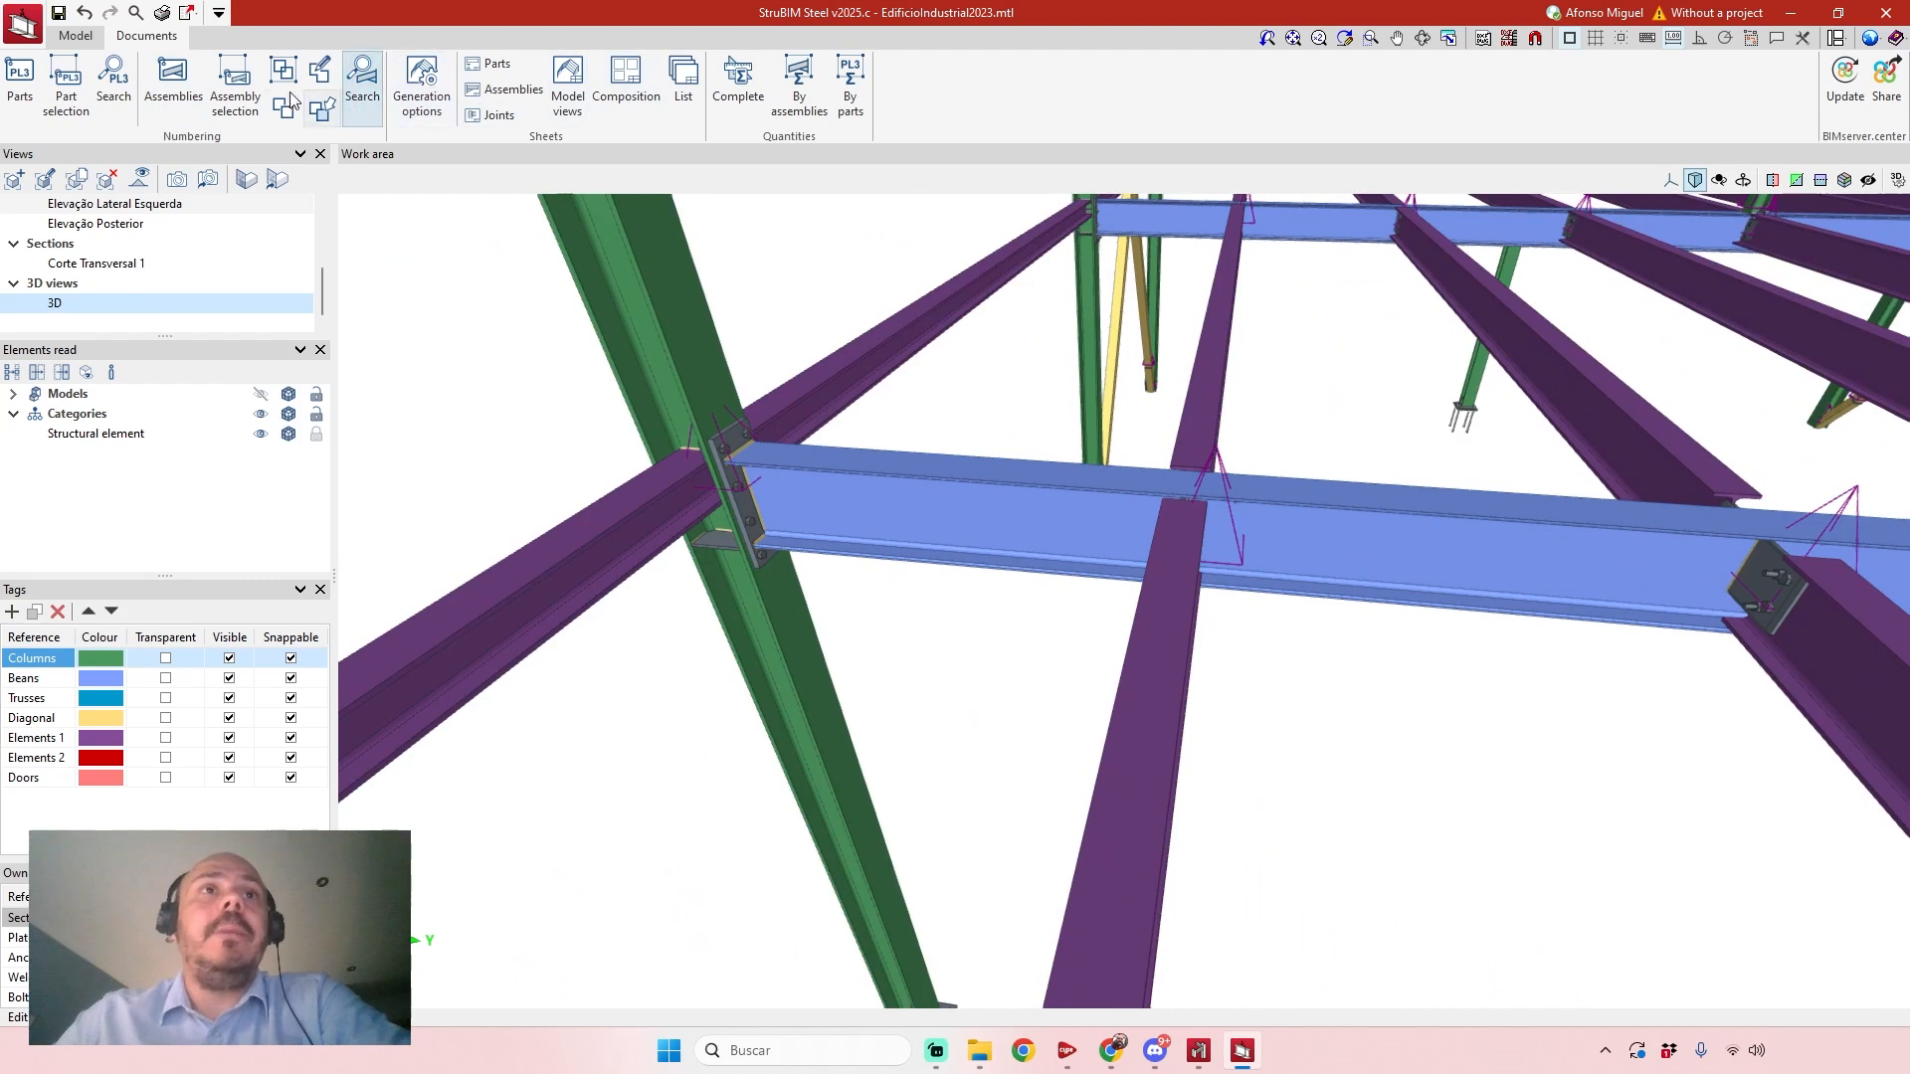
left_click(174, 81)
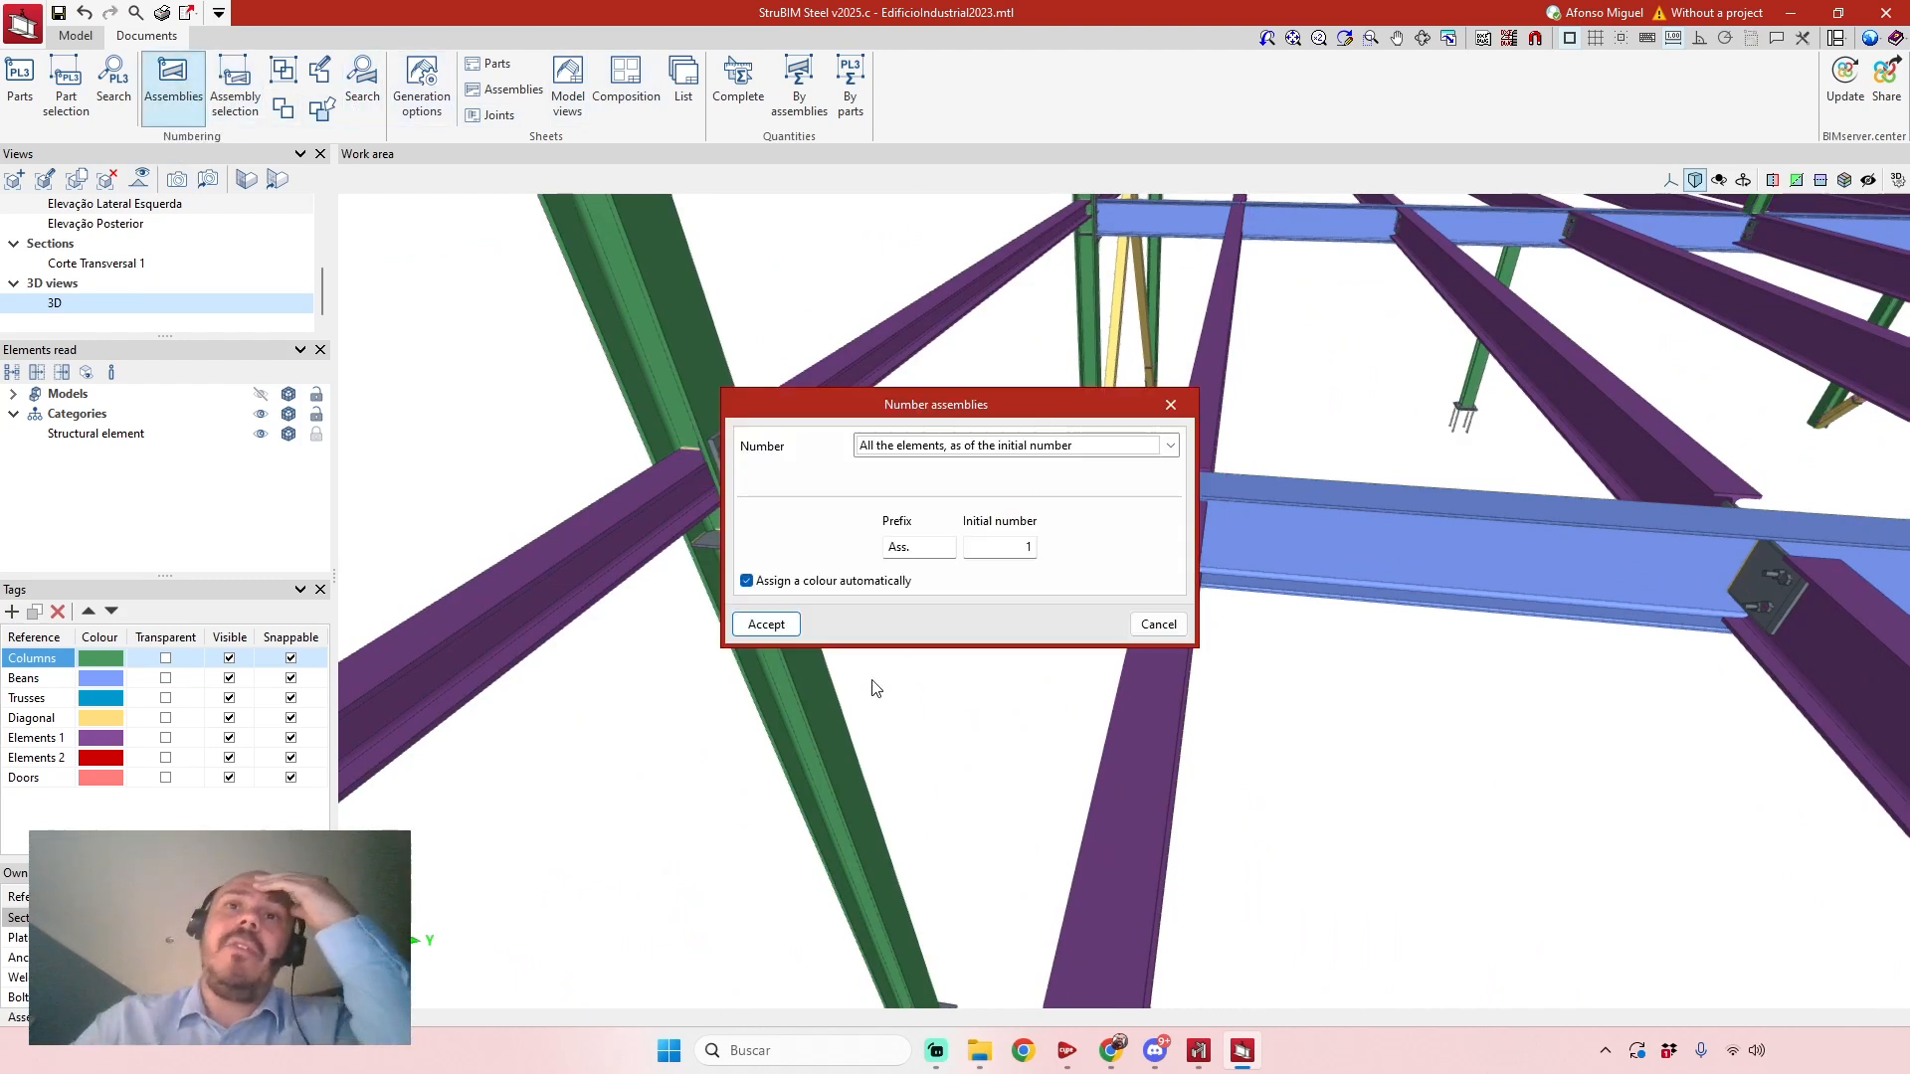
left_click(792, 622)
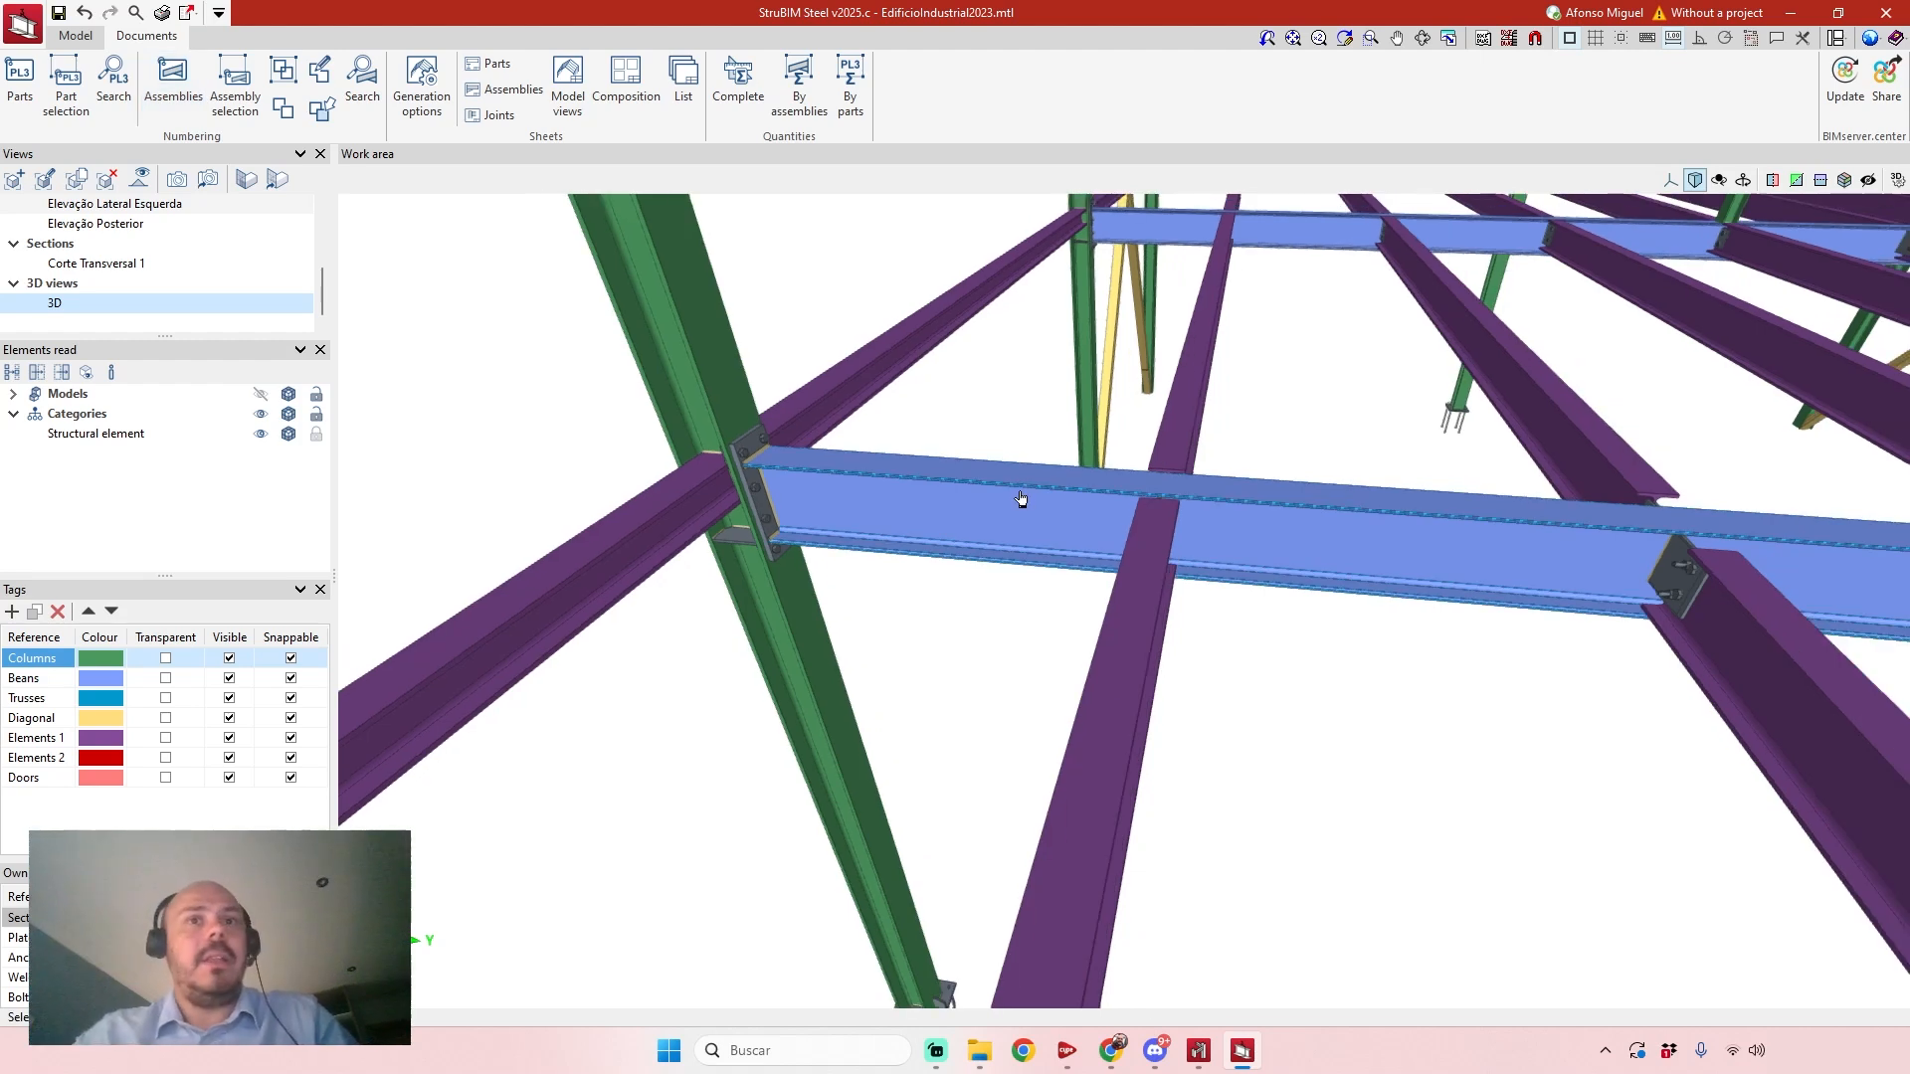
Examine the roof truss and its bolted end-plate connection to the column, and generate the truss's assembly drawings.
scroll(1022, 500, "down", 2)
middle_click_drag(905, 622, 1187, 446)
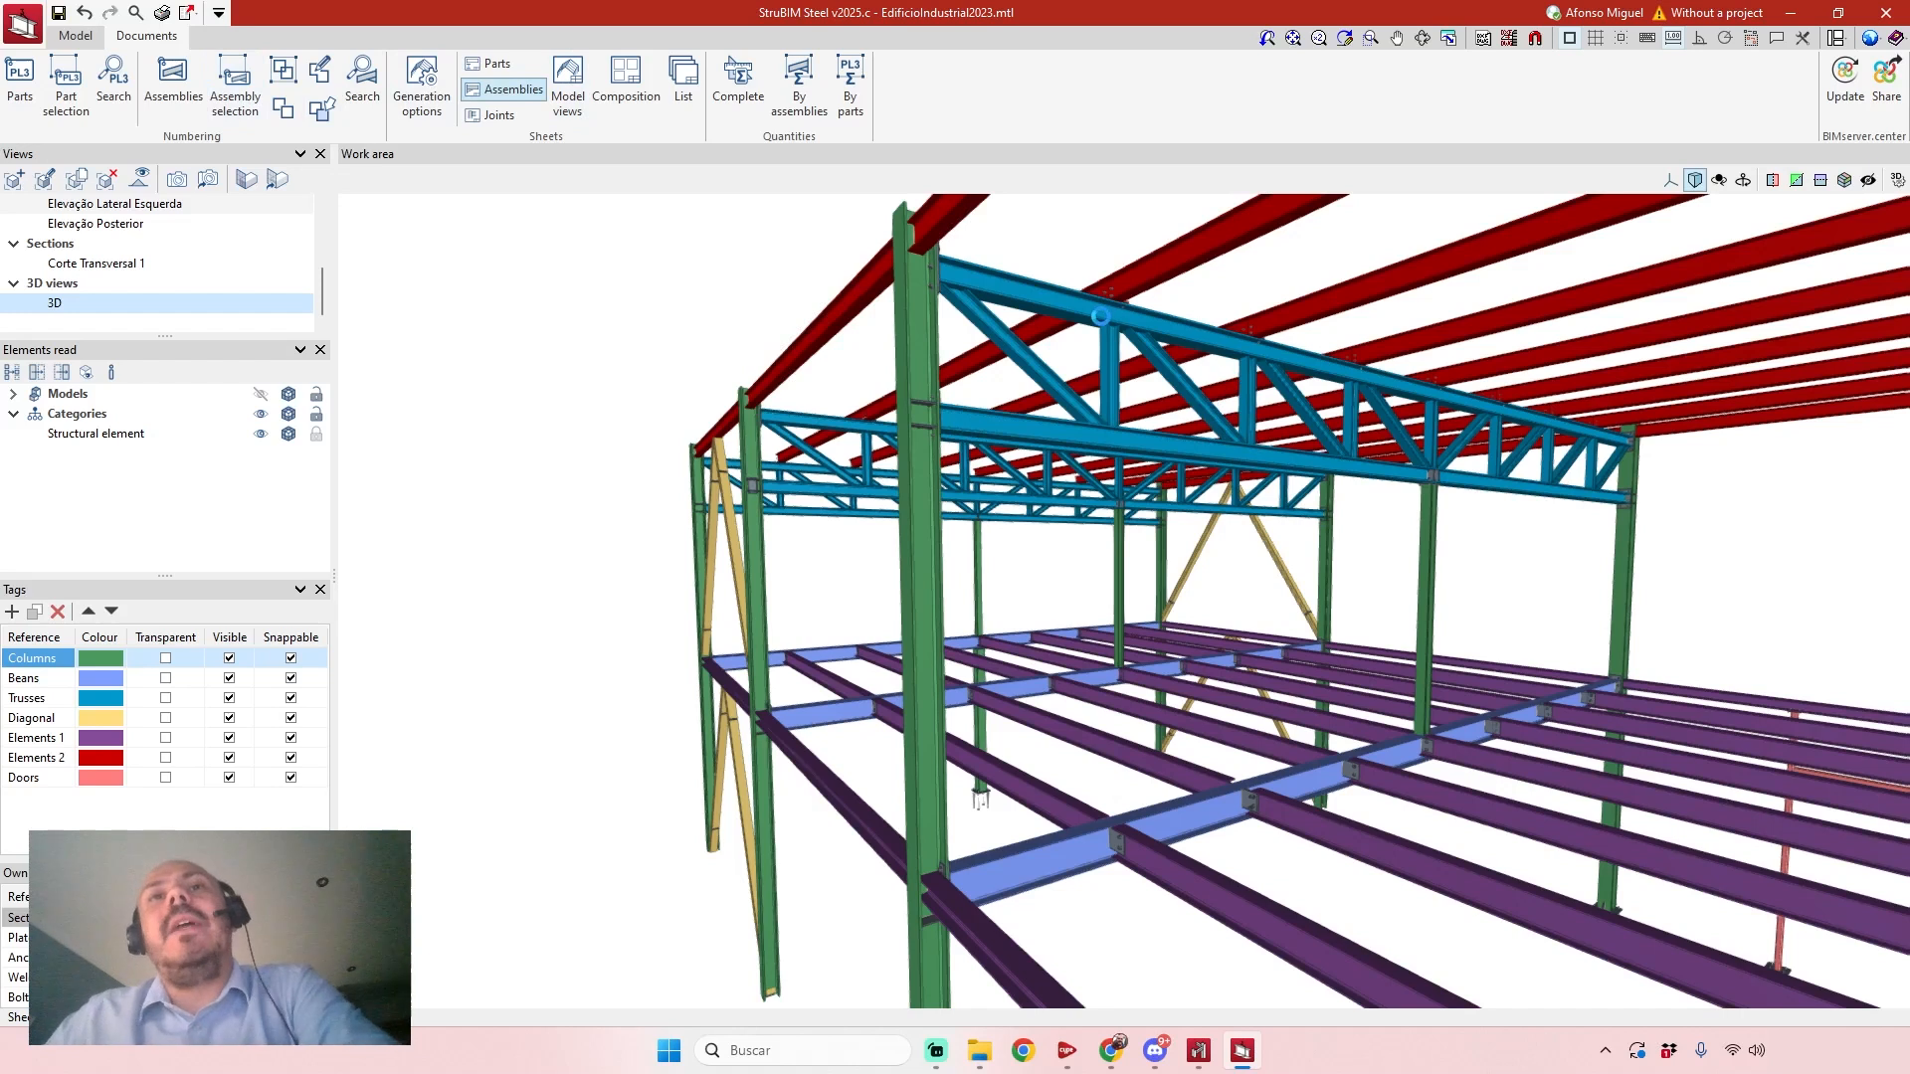
scroll(1219, 422, "up", 3)
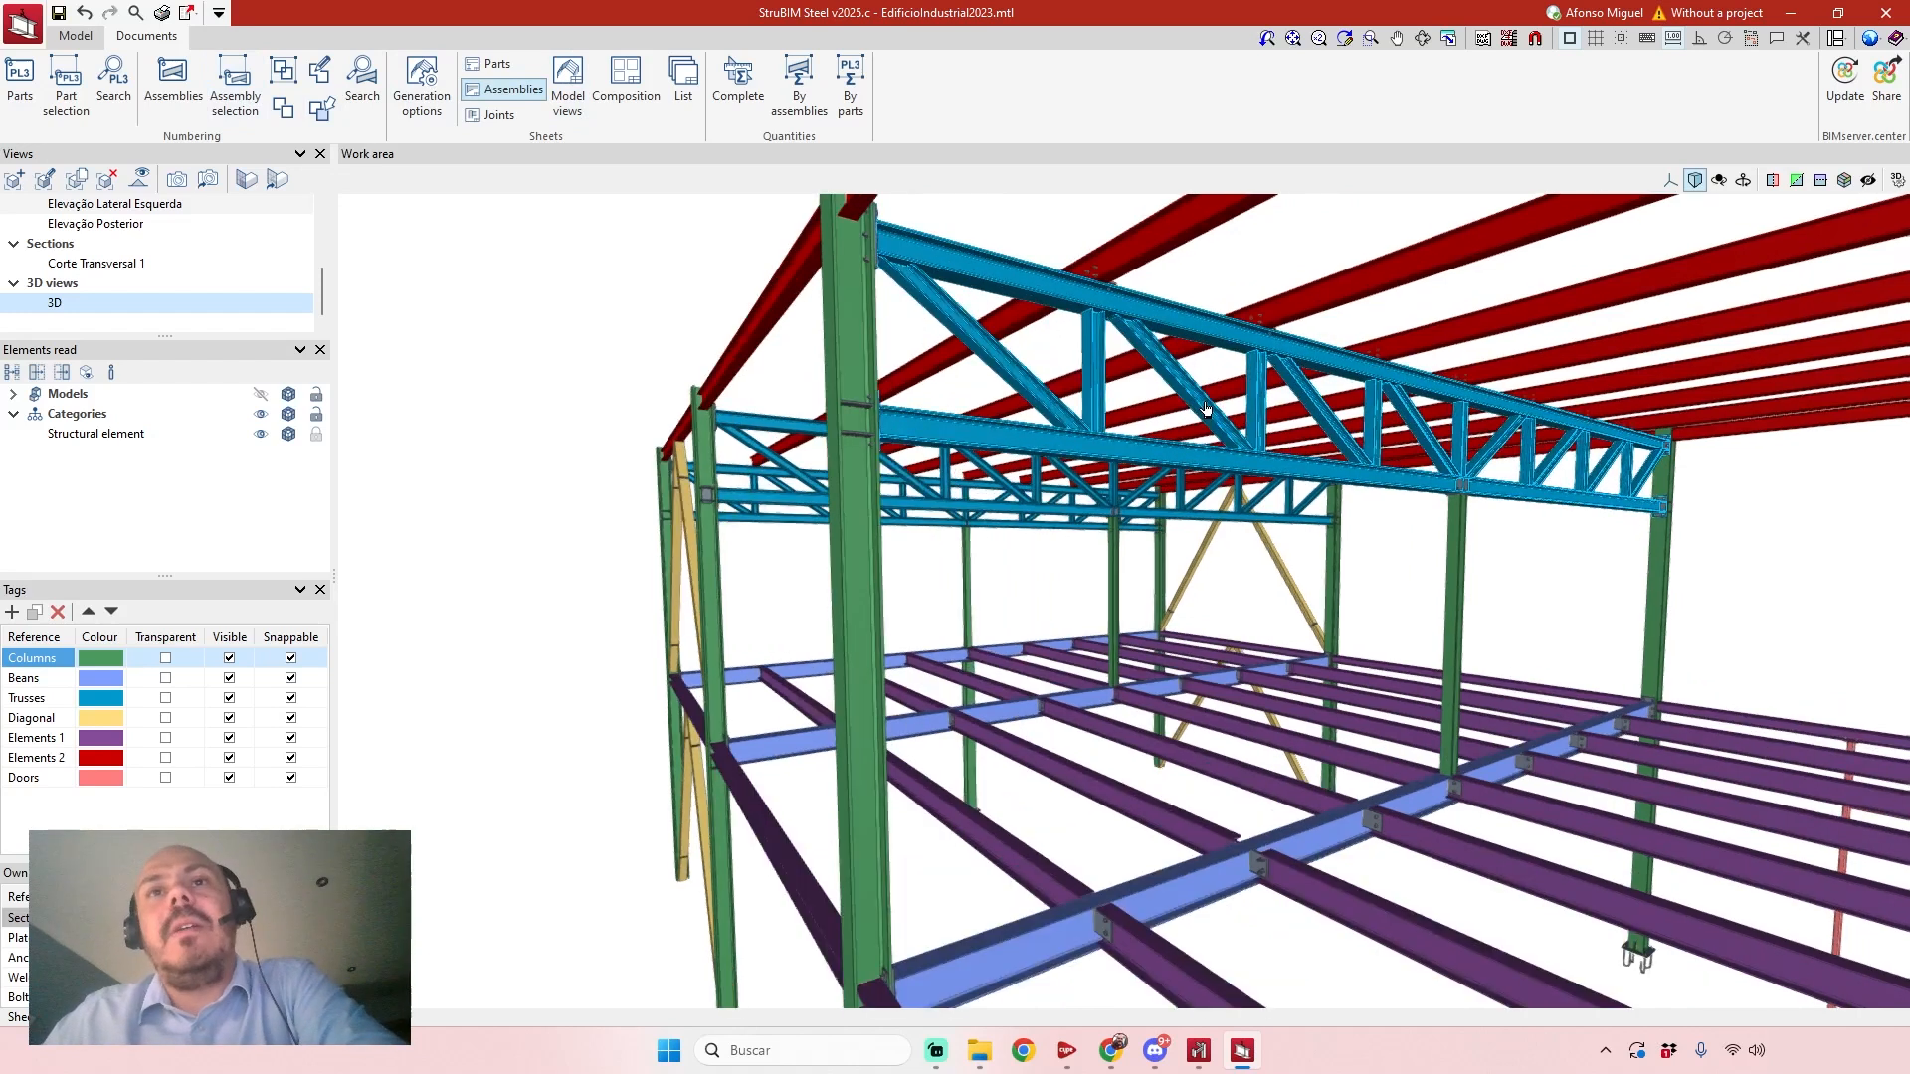
middle_click_drag(1211, 415, 971, 408, "shift")
scroll(680, 335, "up", 8)
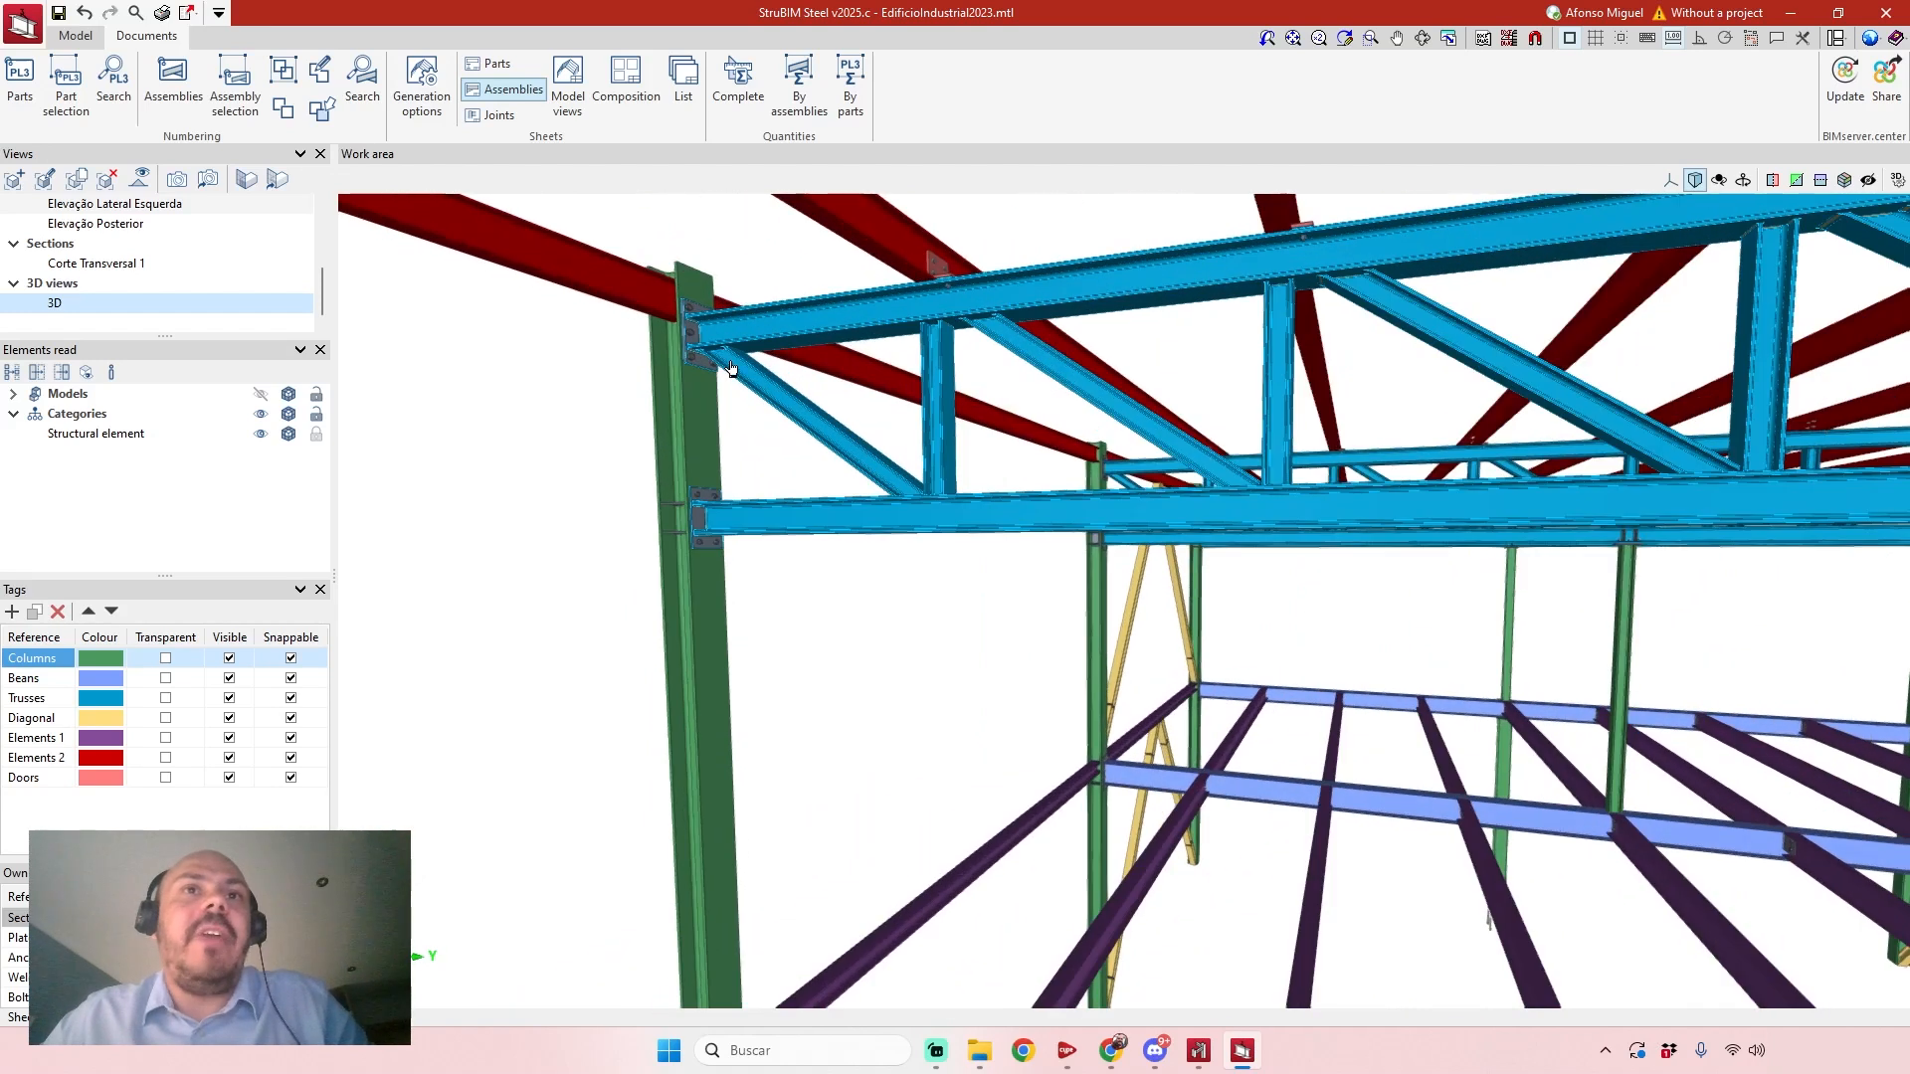
scroll(679, 334, "up", 6)
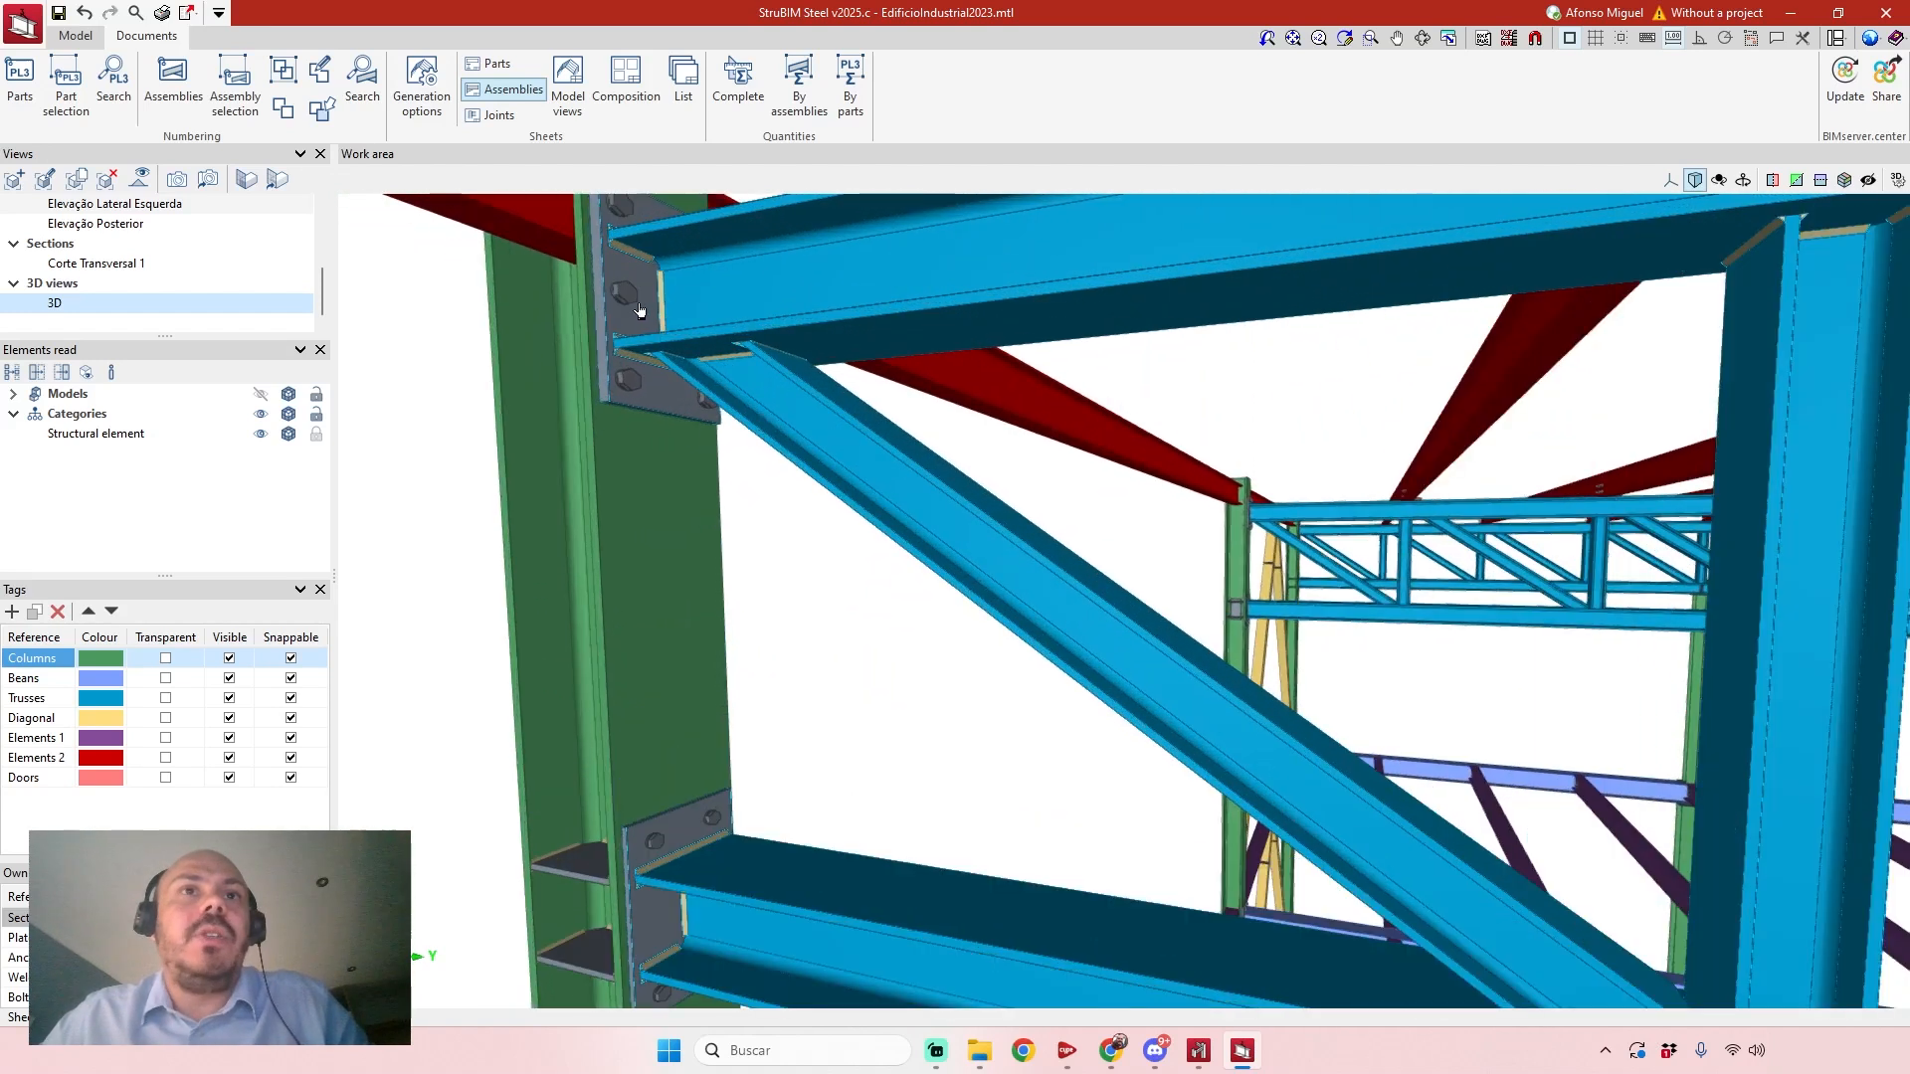
scroll(712, 403, "up", 3)
scroll(712, 403, "up", 4)
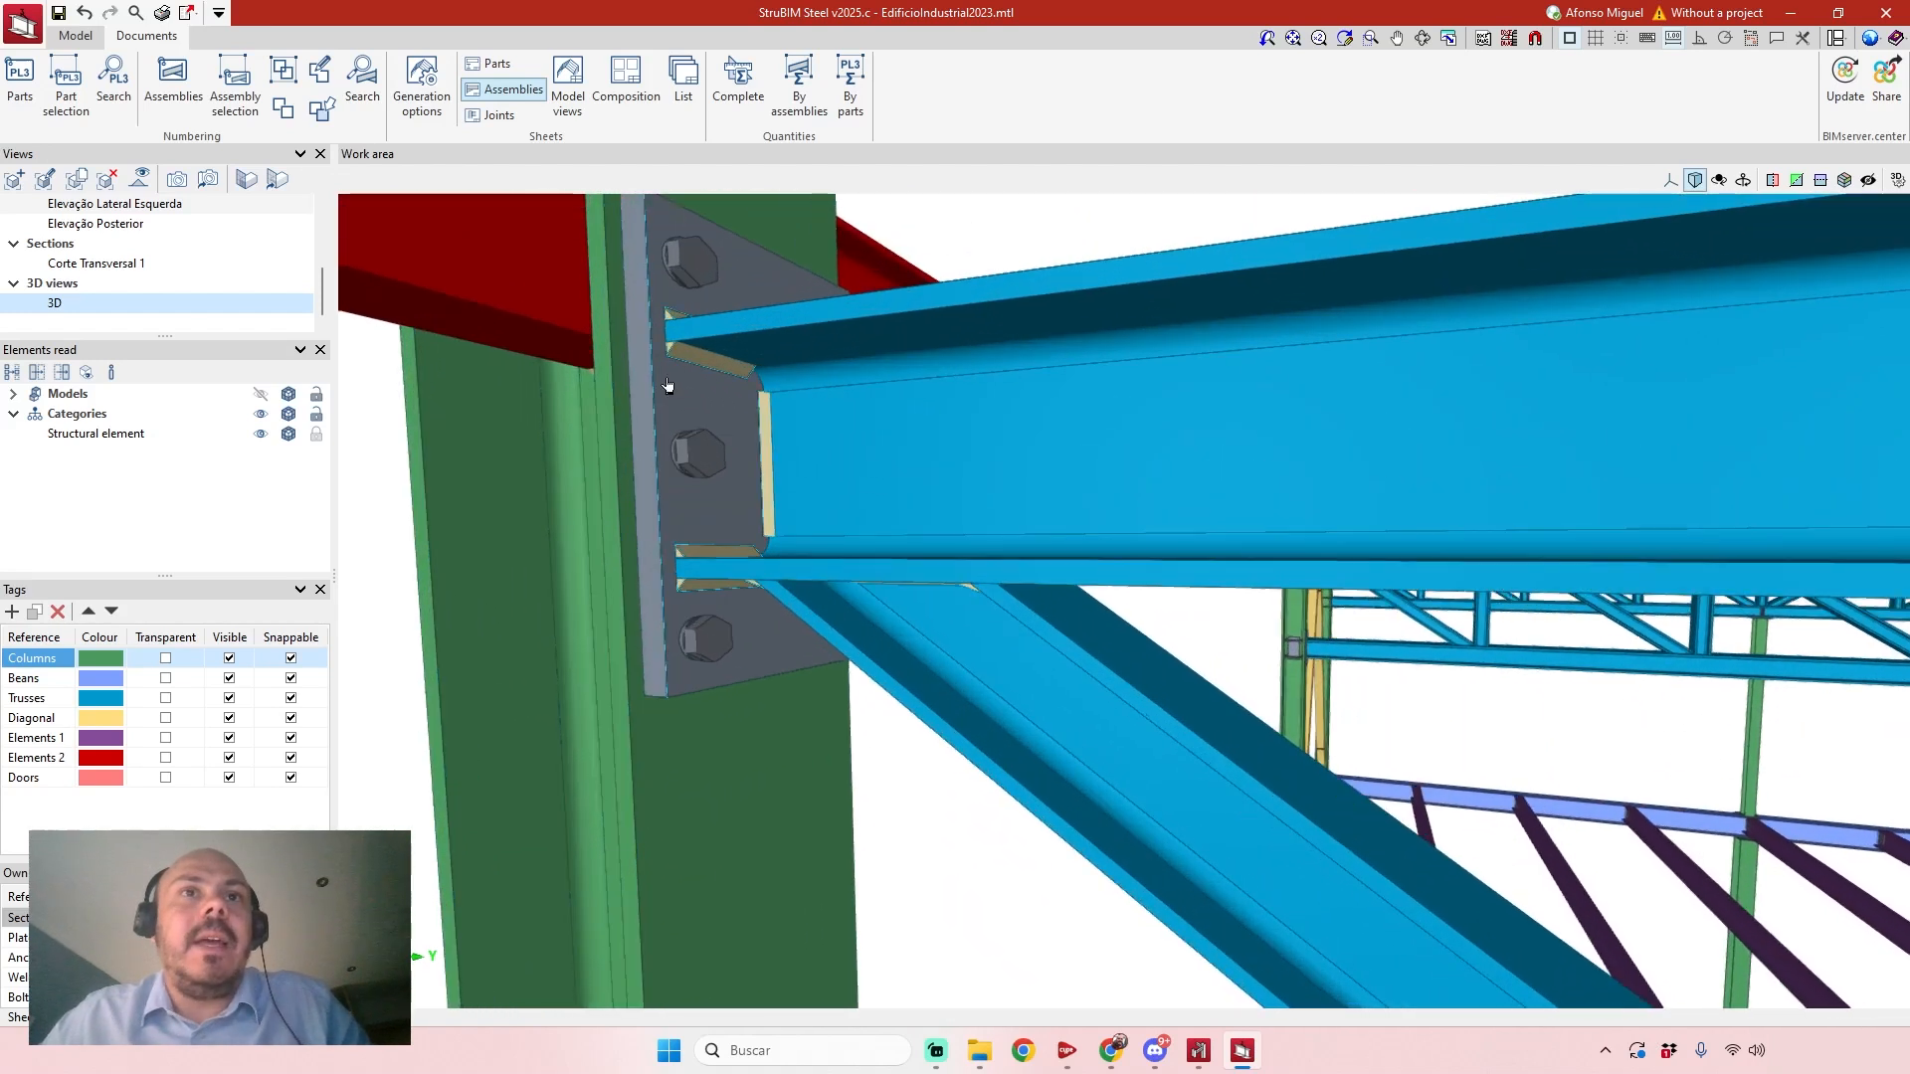
scroll(719, 384, "down", 2)
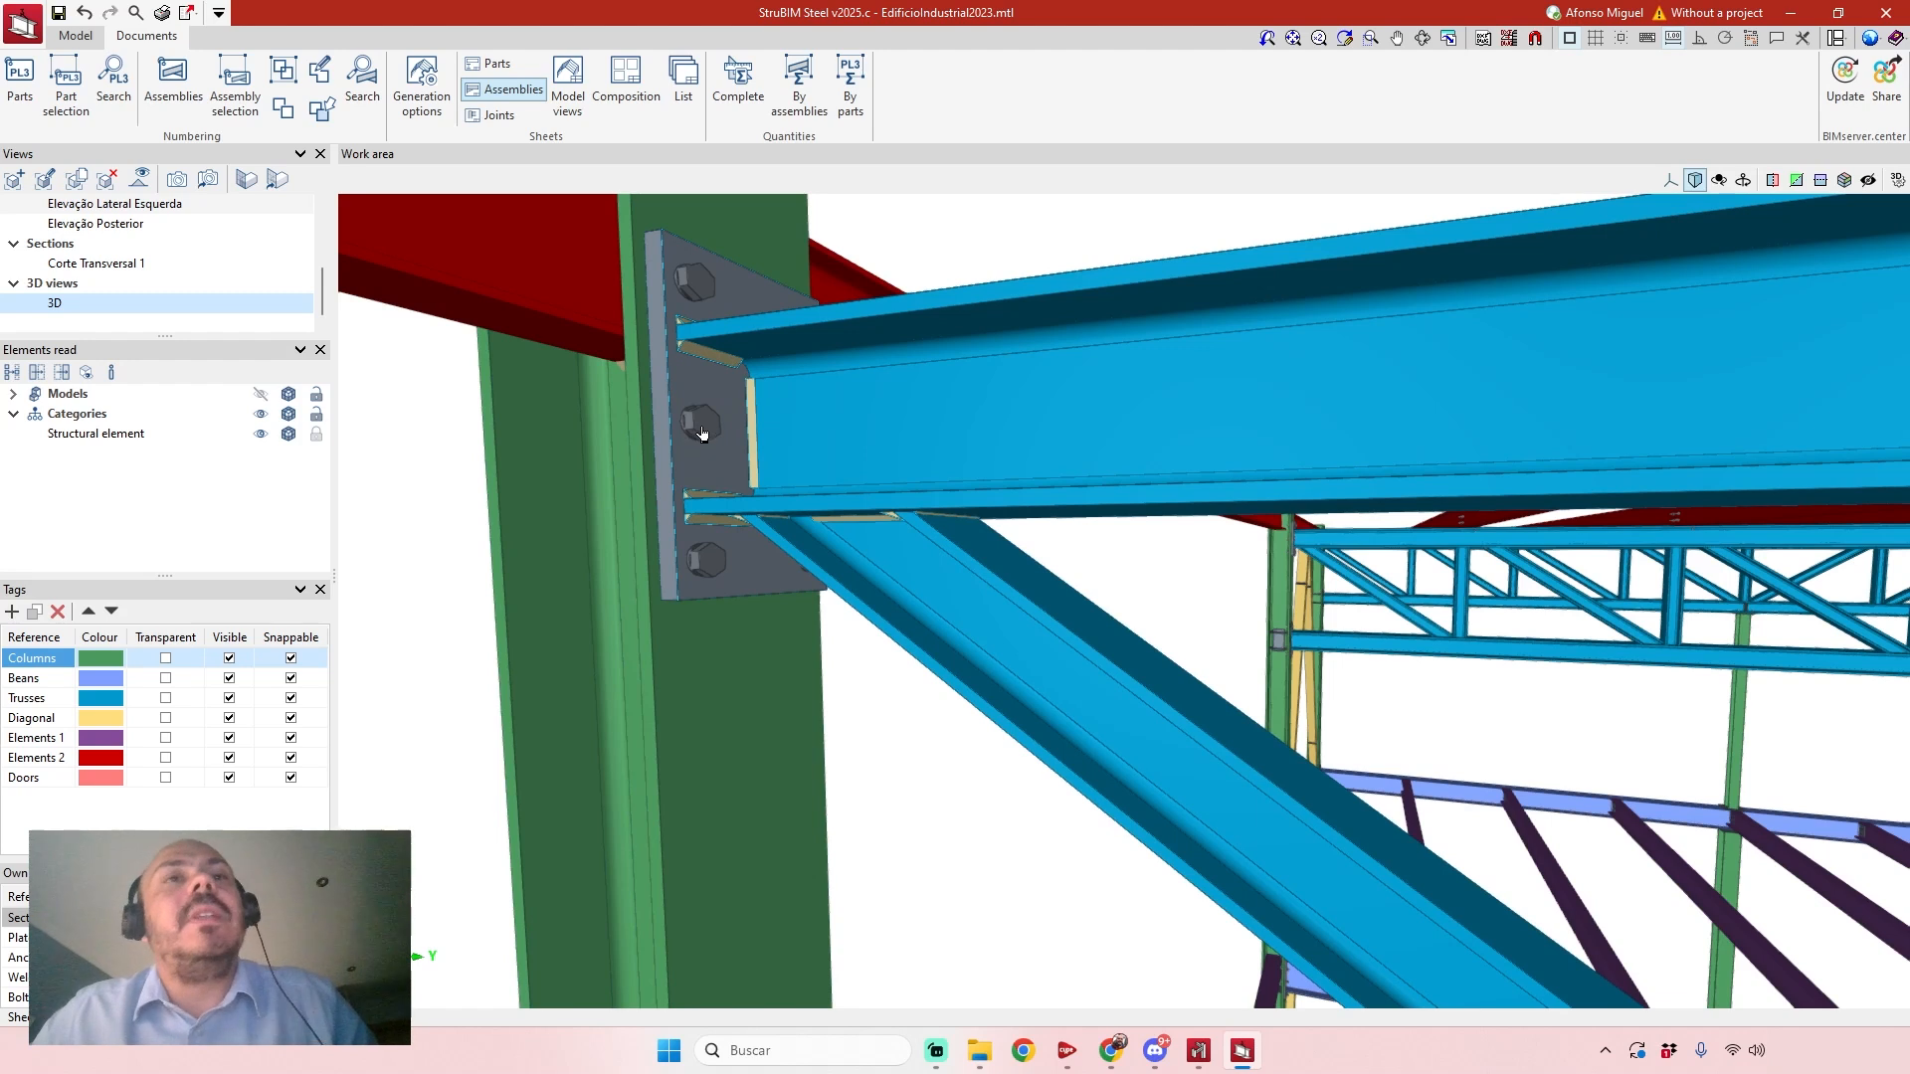
scroll(709, 402, "down", 1)
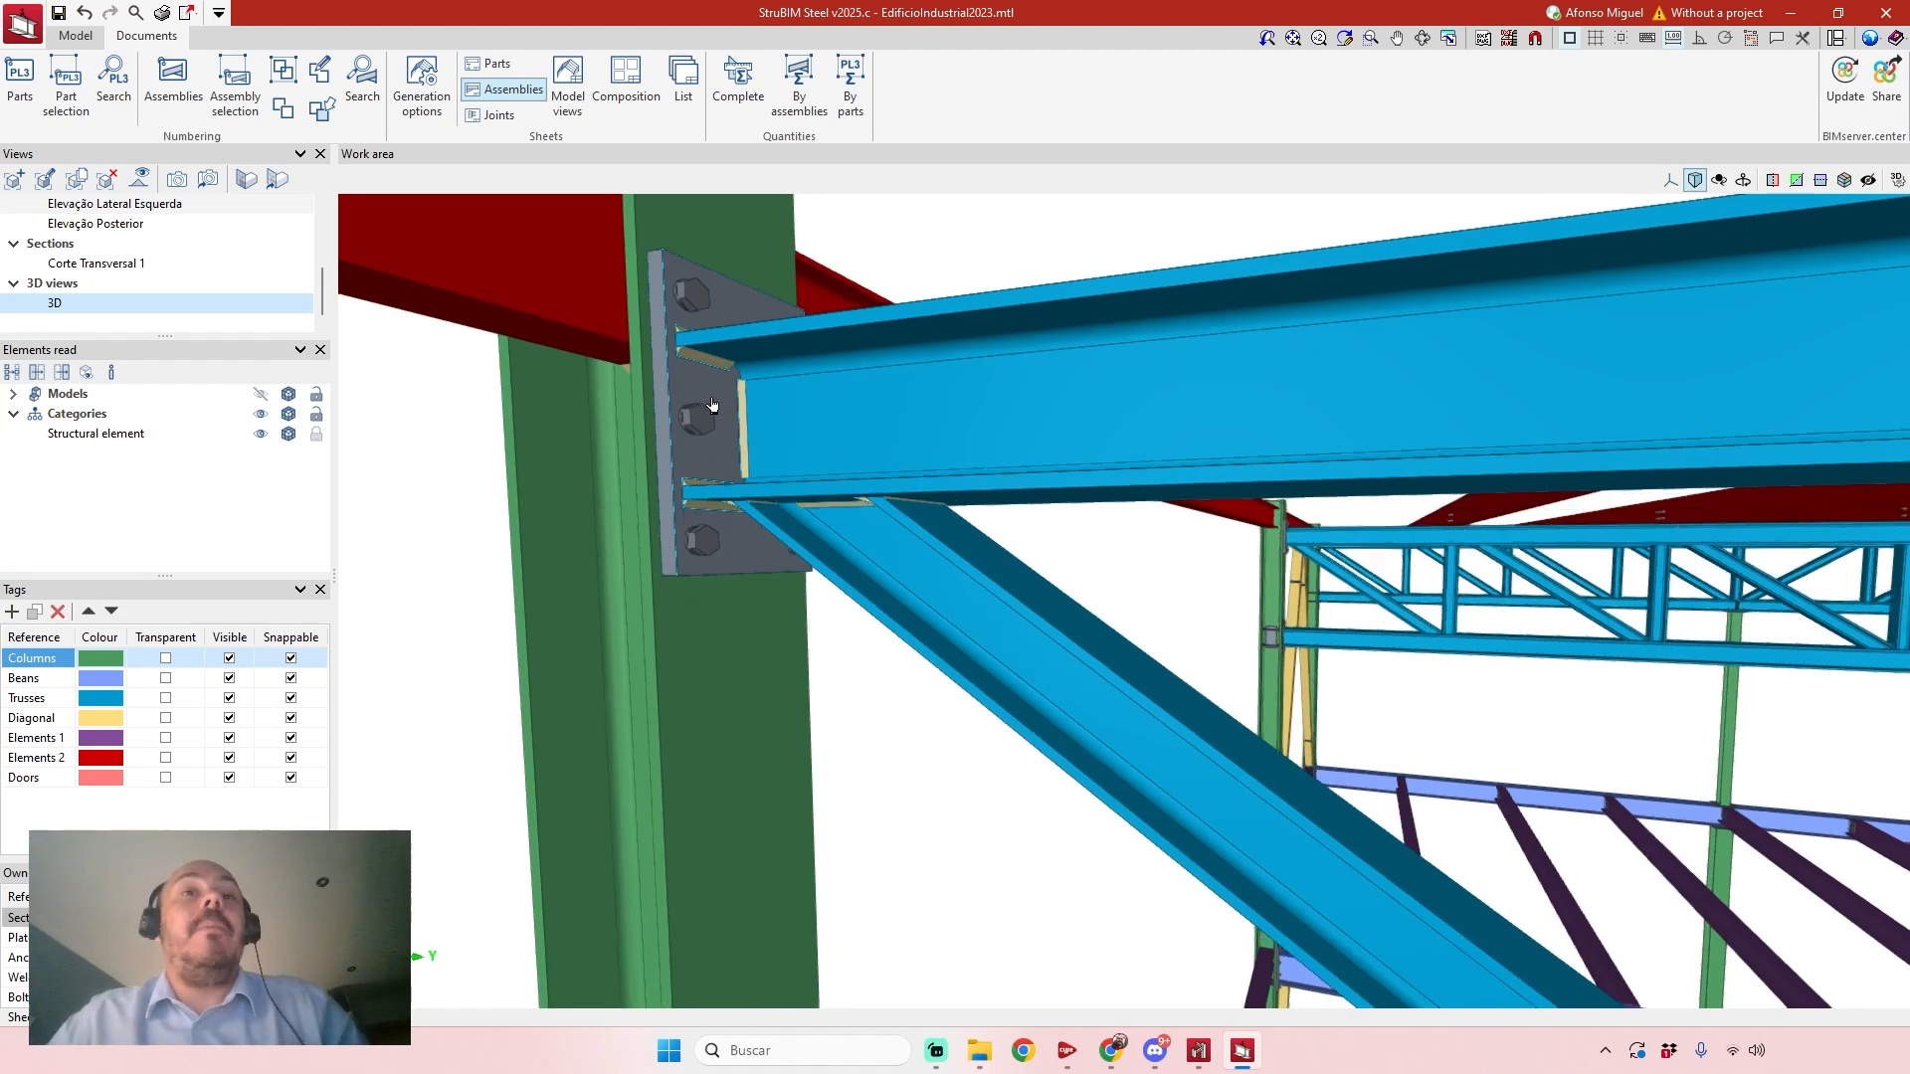
scroll(712, 403, "down", 1)
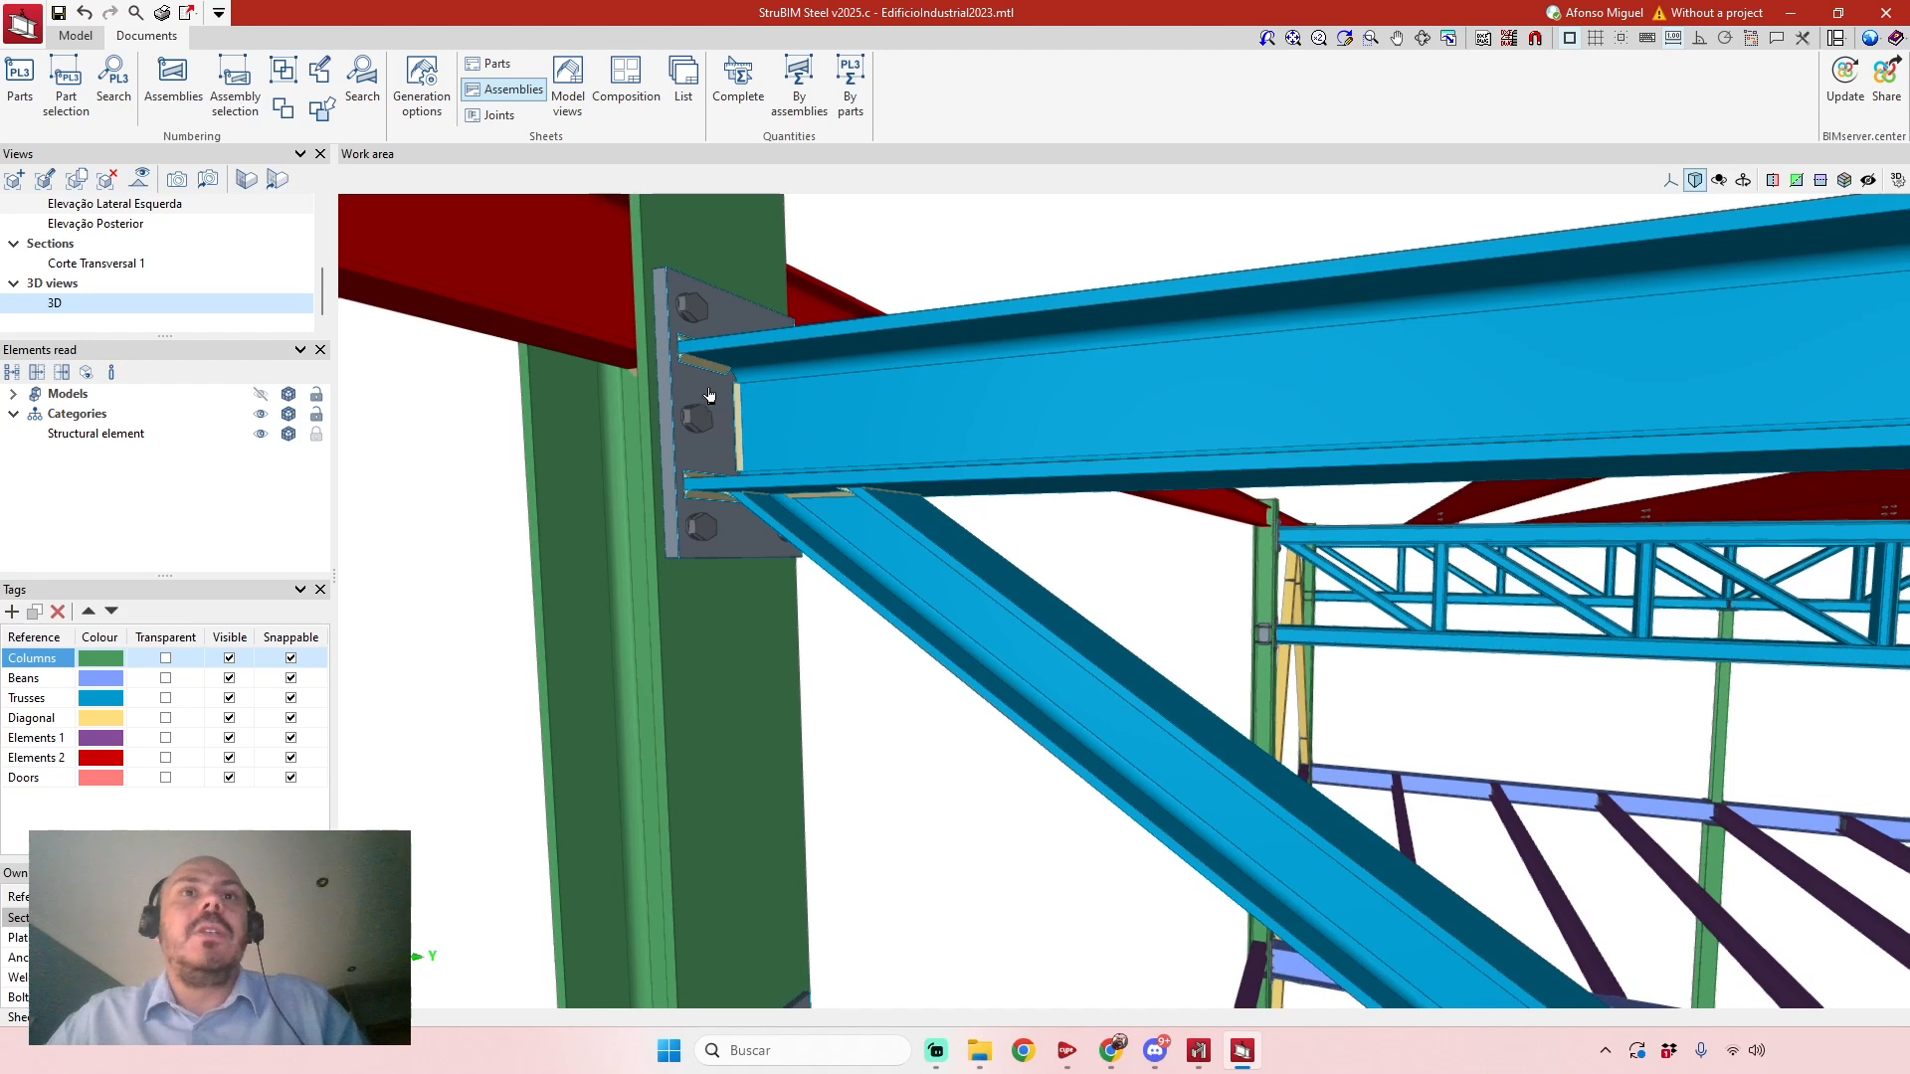
scroll(703, 396, "down", 2)
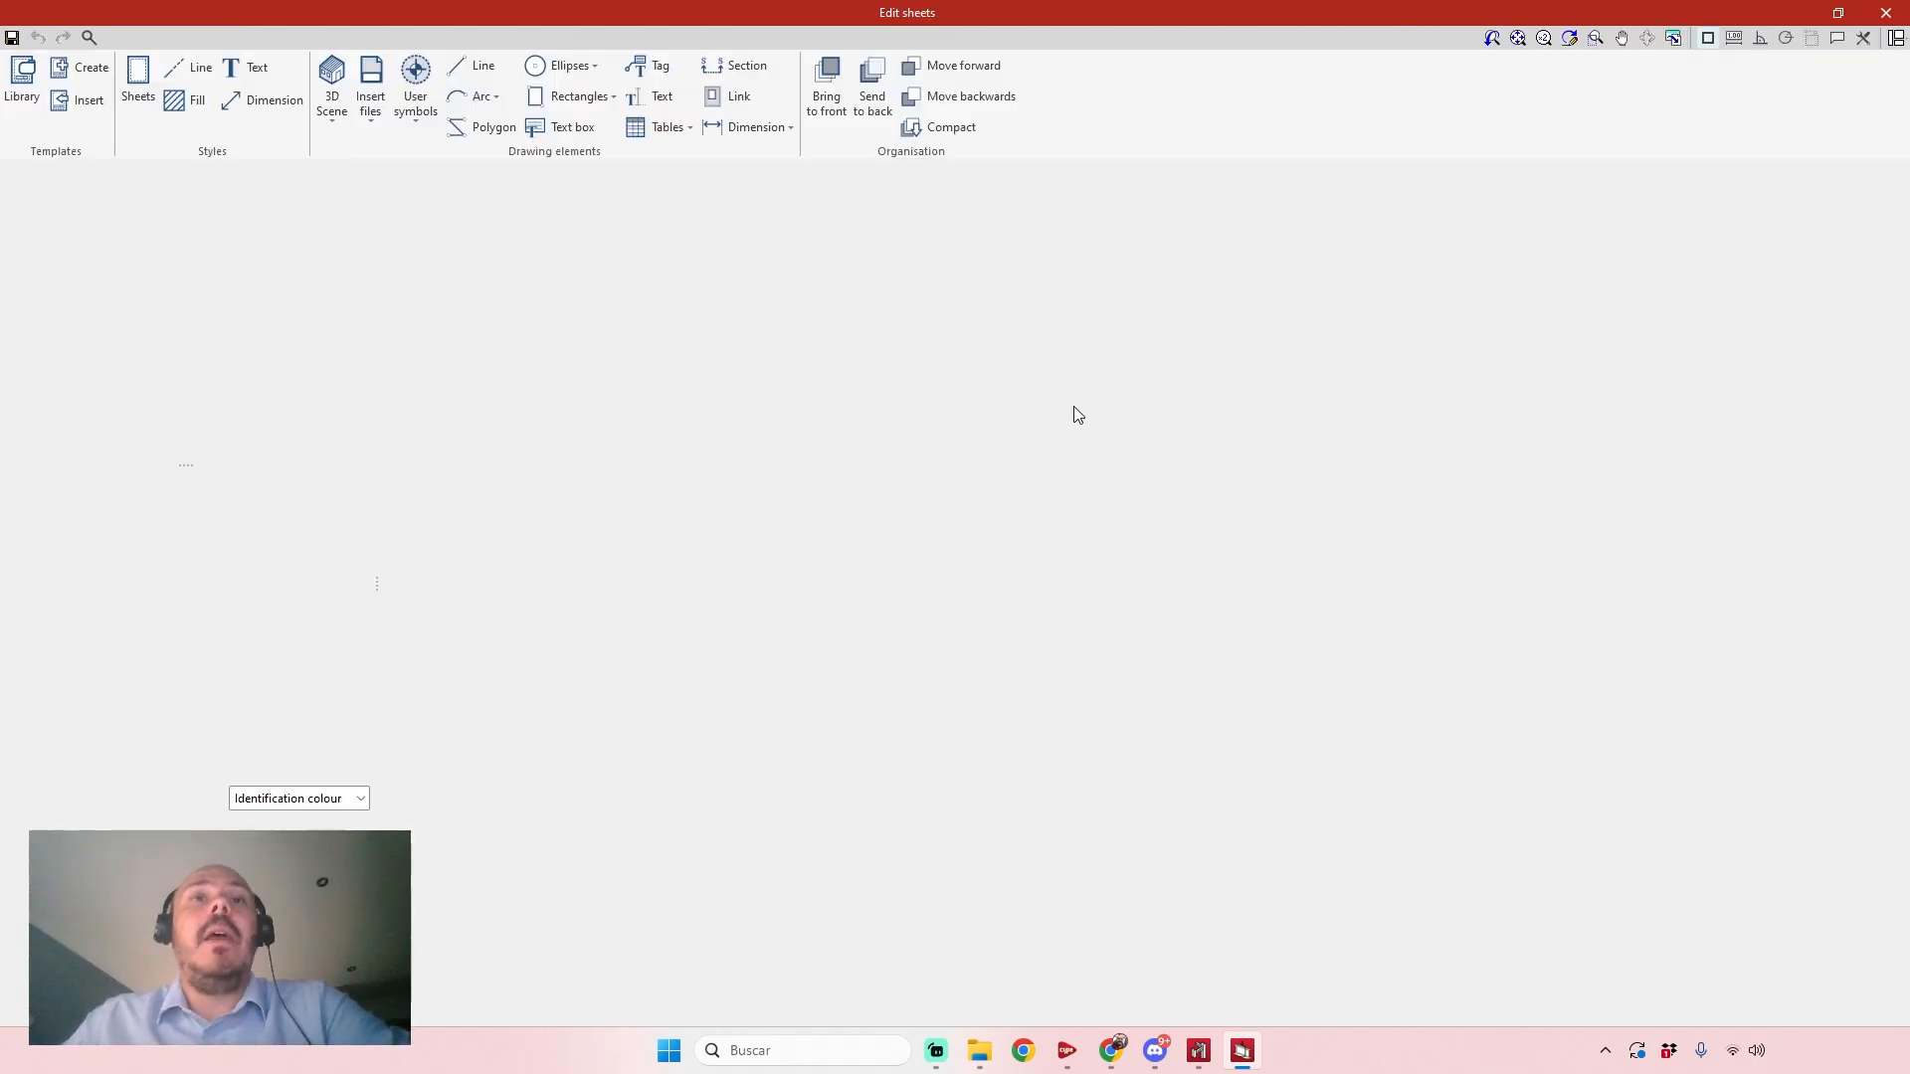
Insert the predefined Table of assembly parts in the blank area below the XY view on the truss assembly sheet.
scroll(725, 319, "up", 1)
scroll(725, 319, "up", 10)
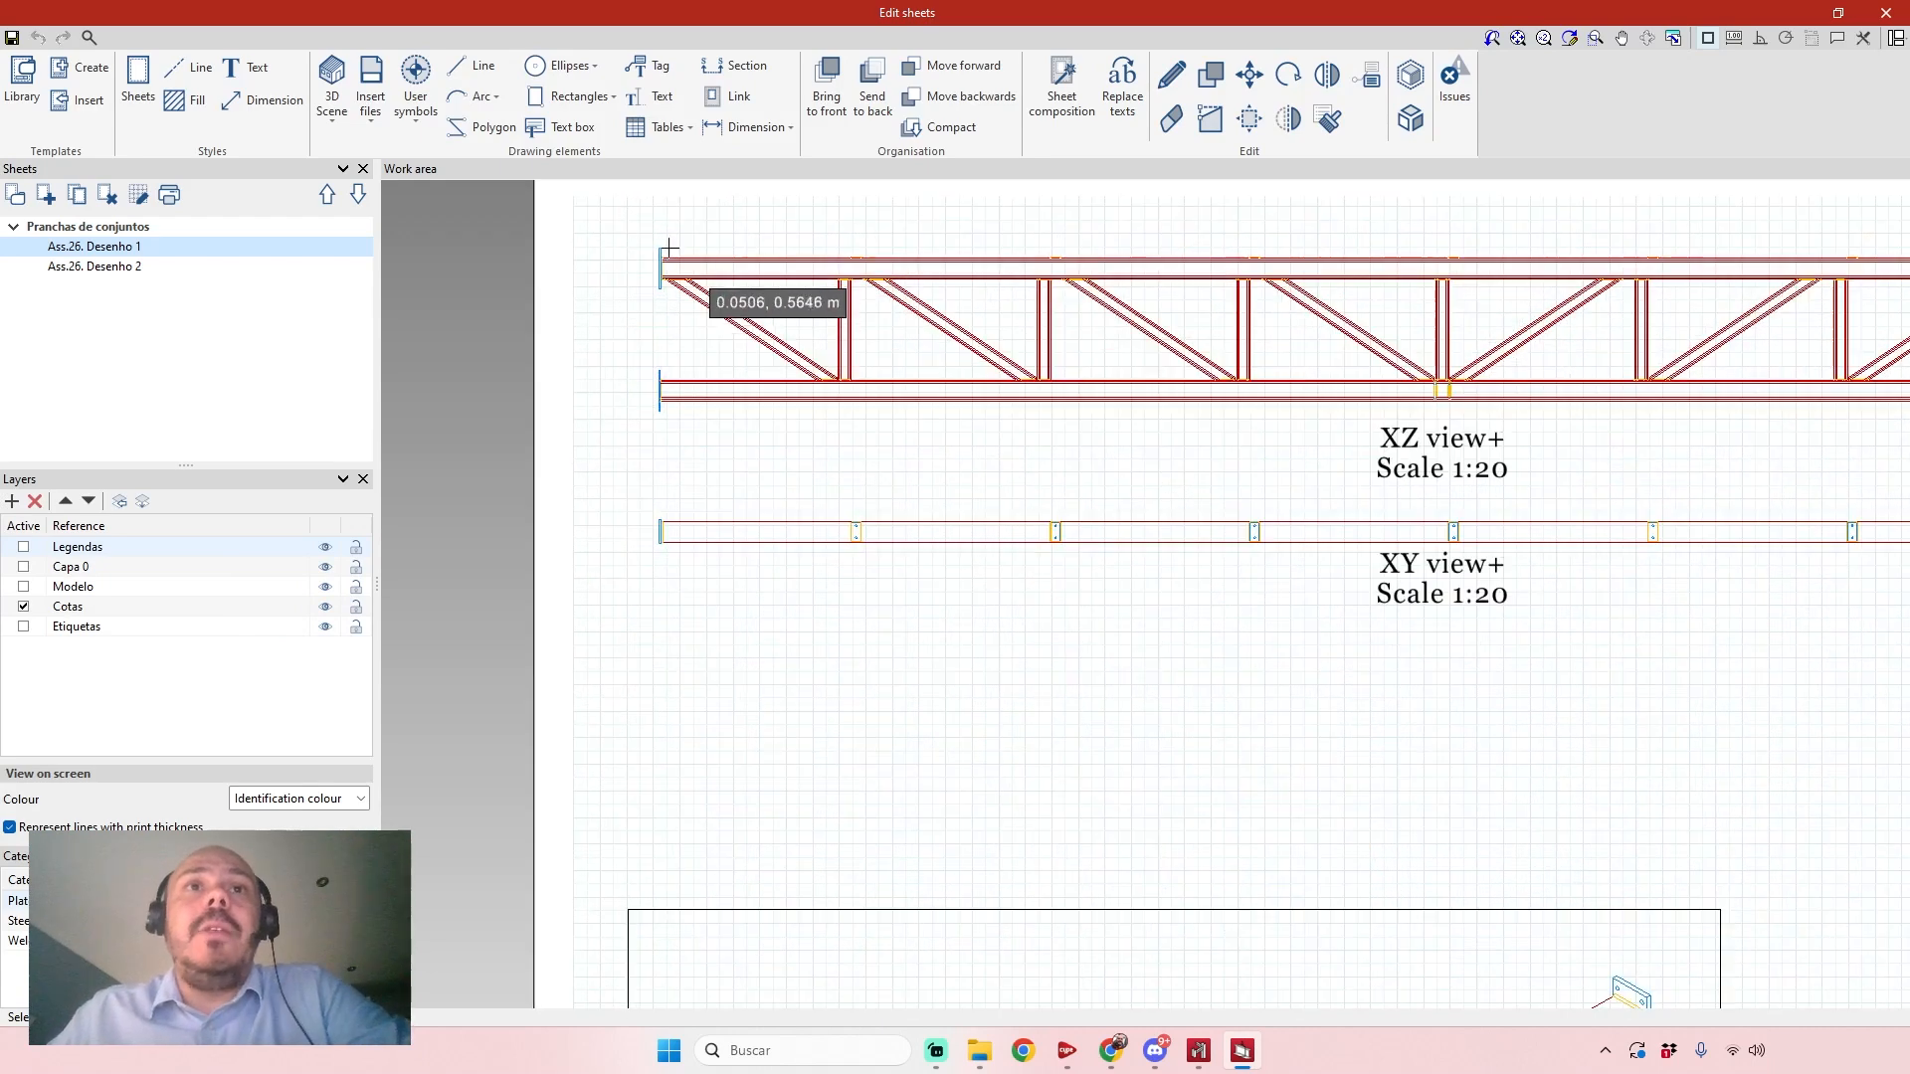
scroll(645, 234, "up", 1)
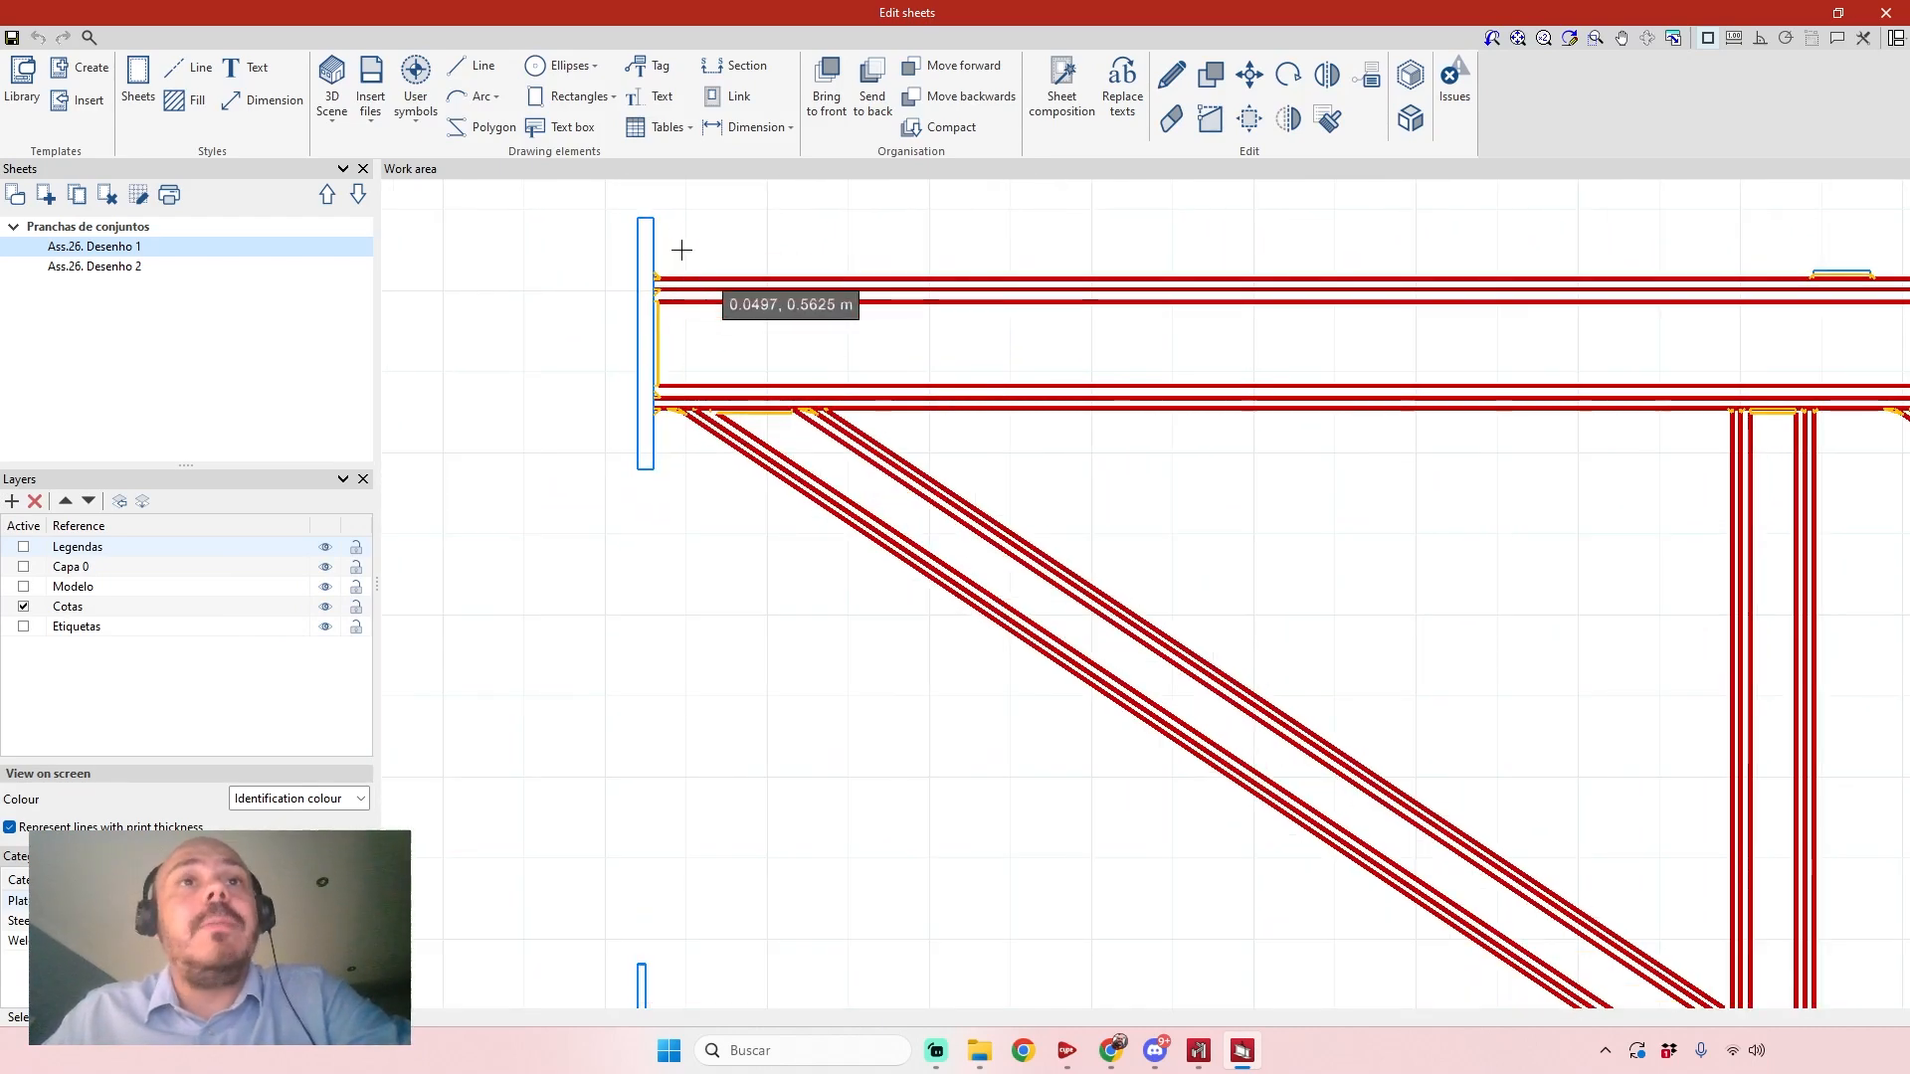
scroll(662, 255, "down", 5)
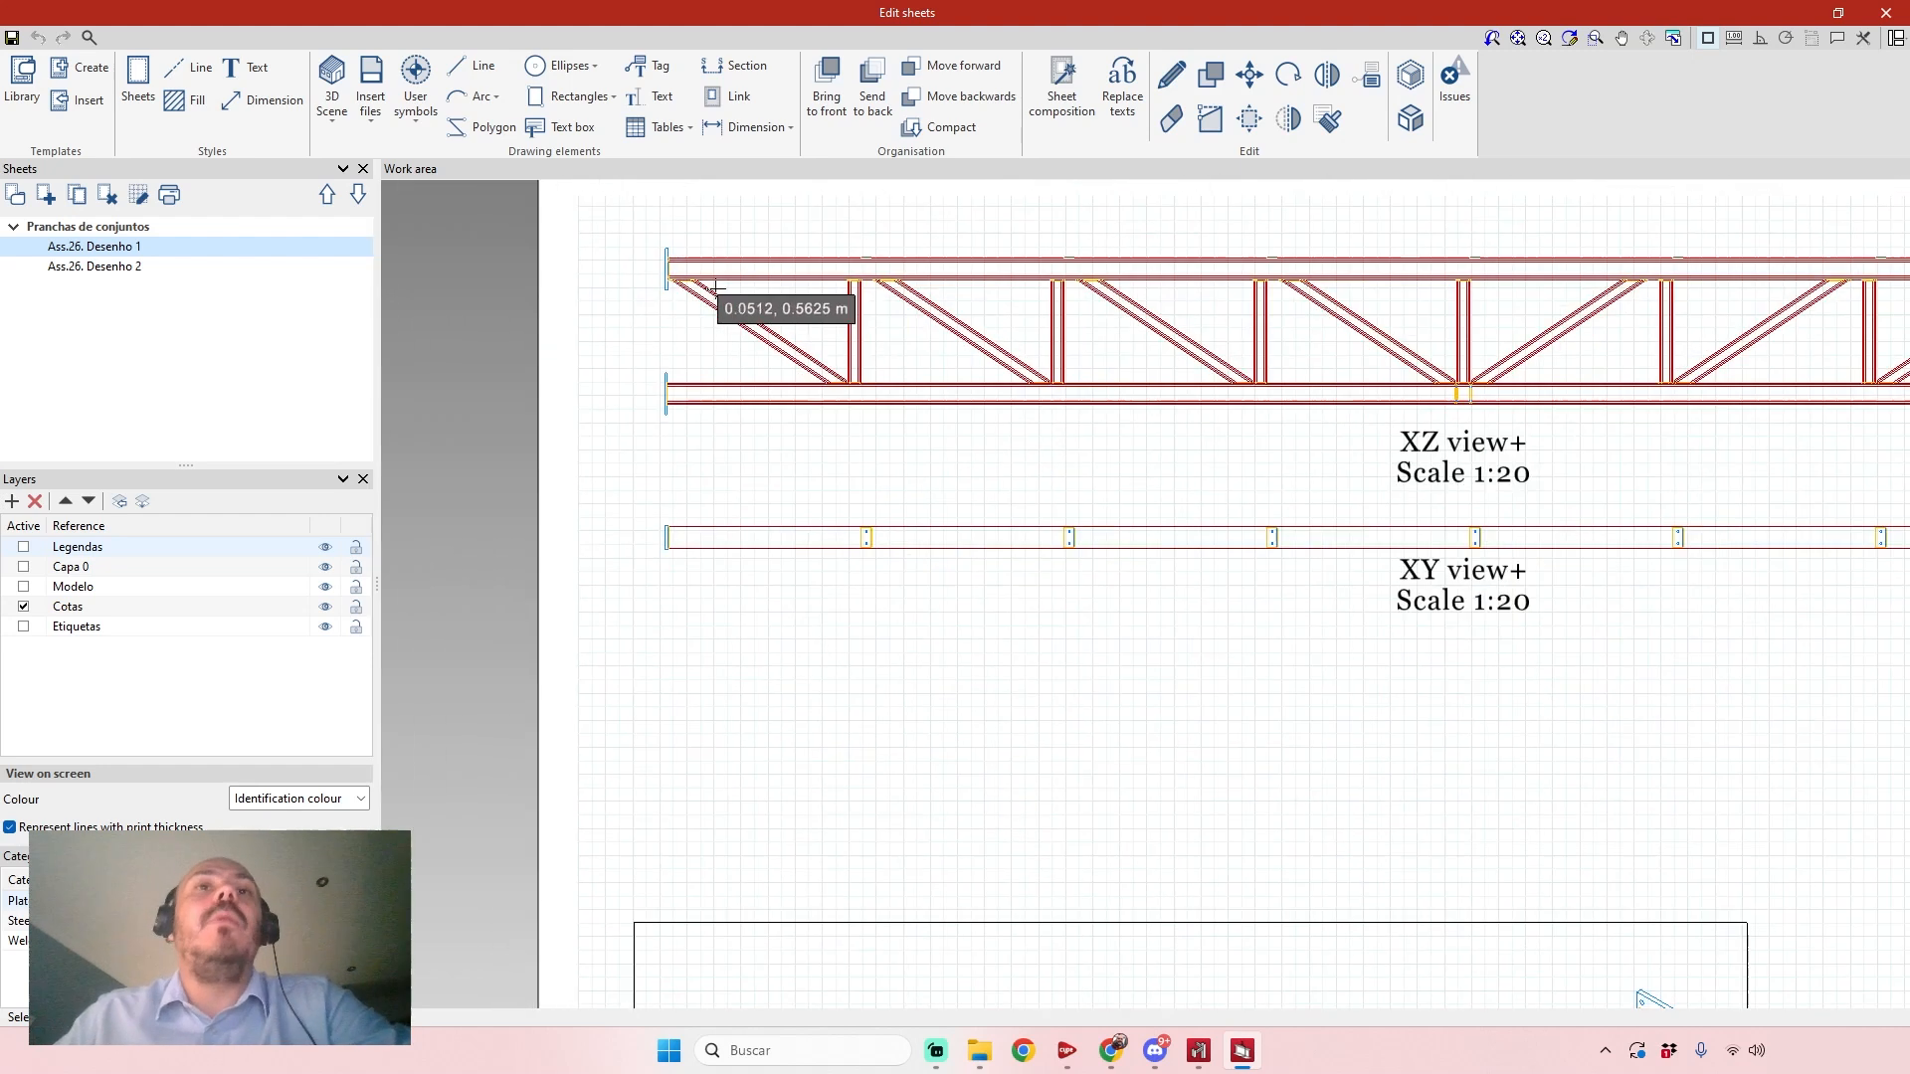
middle_click_drag(1293, 527, 1241, 463)
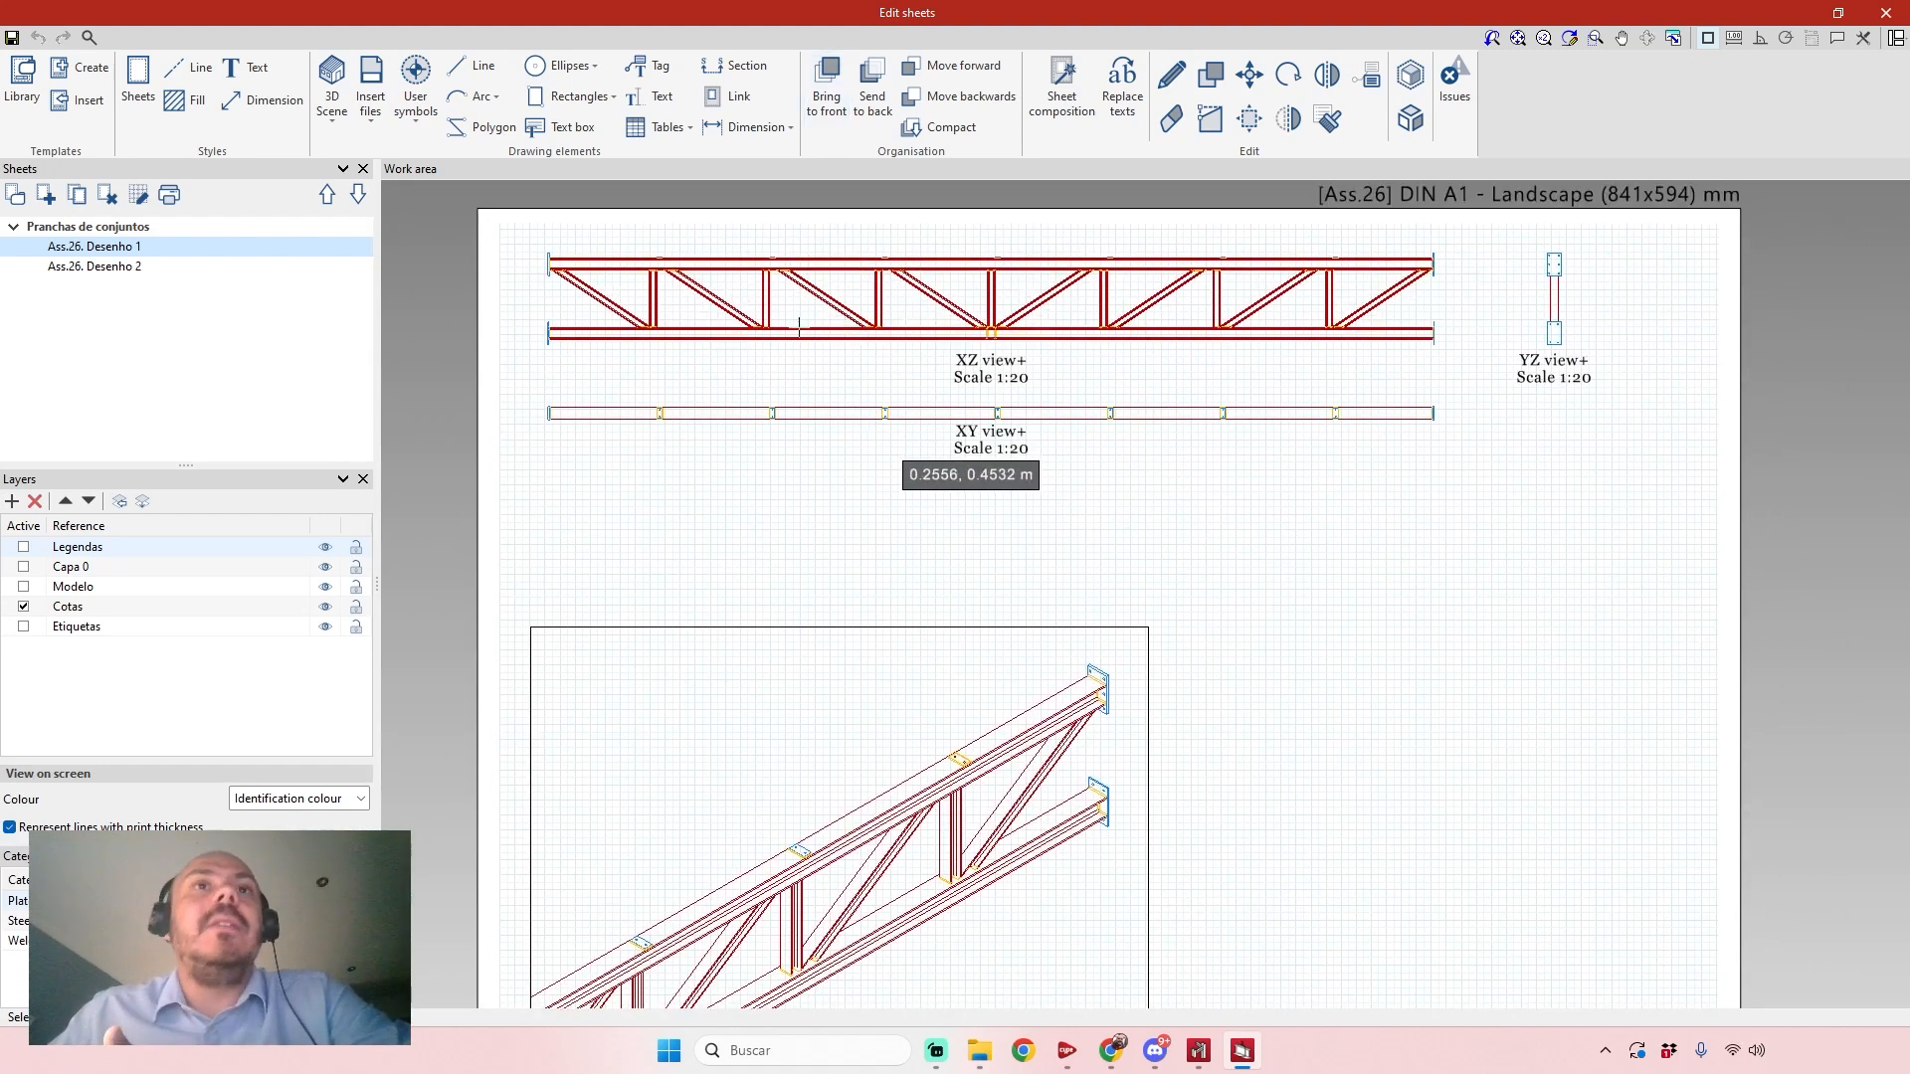
left_click(687, 129)
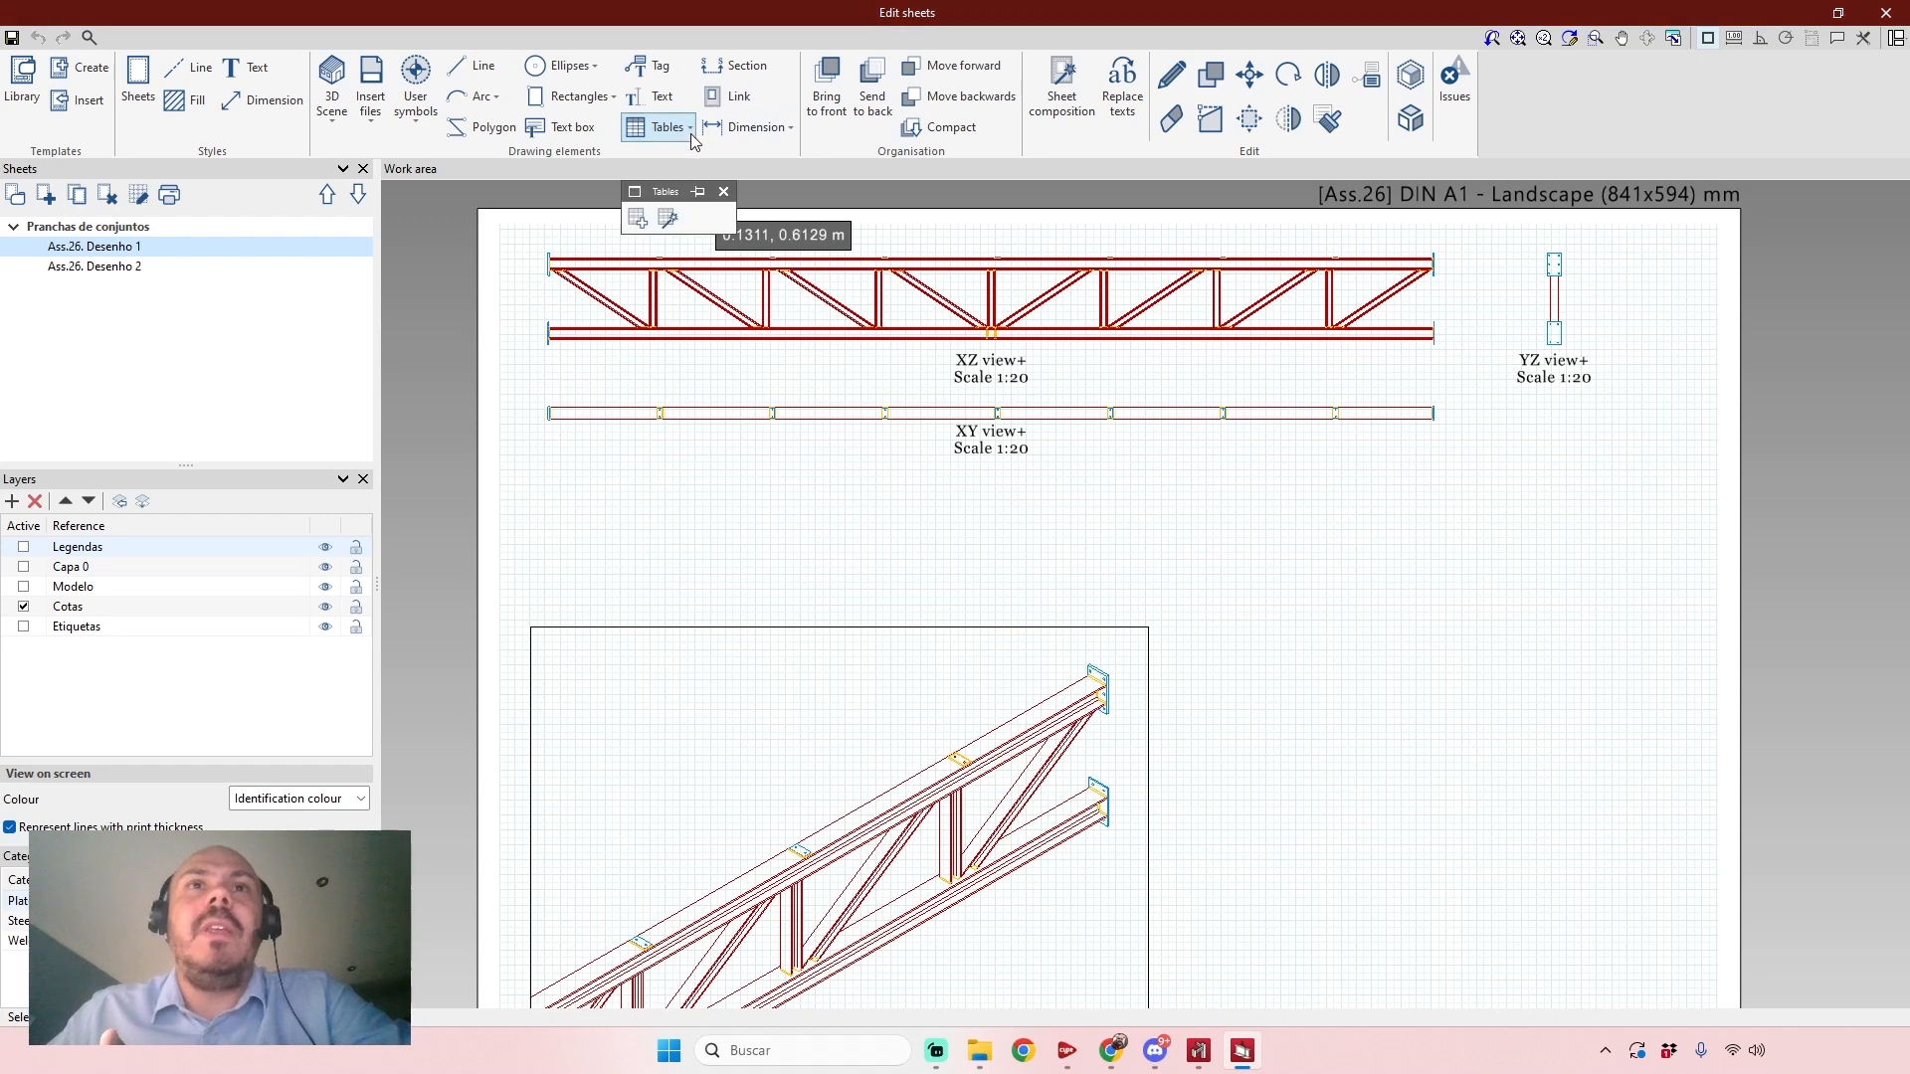
left_click(668, 220)
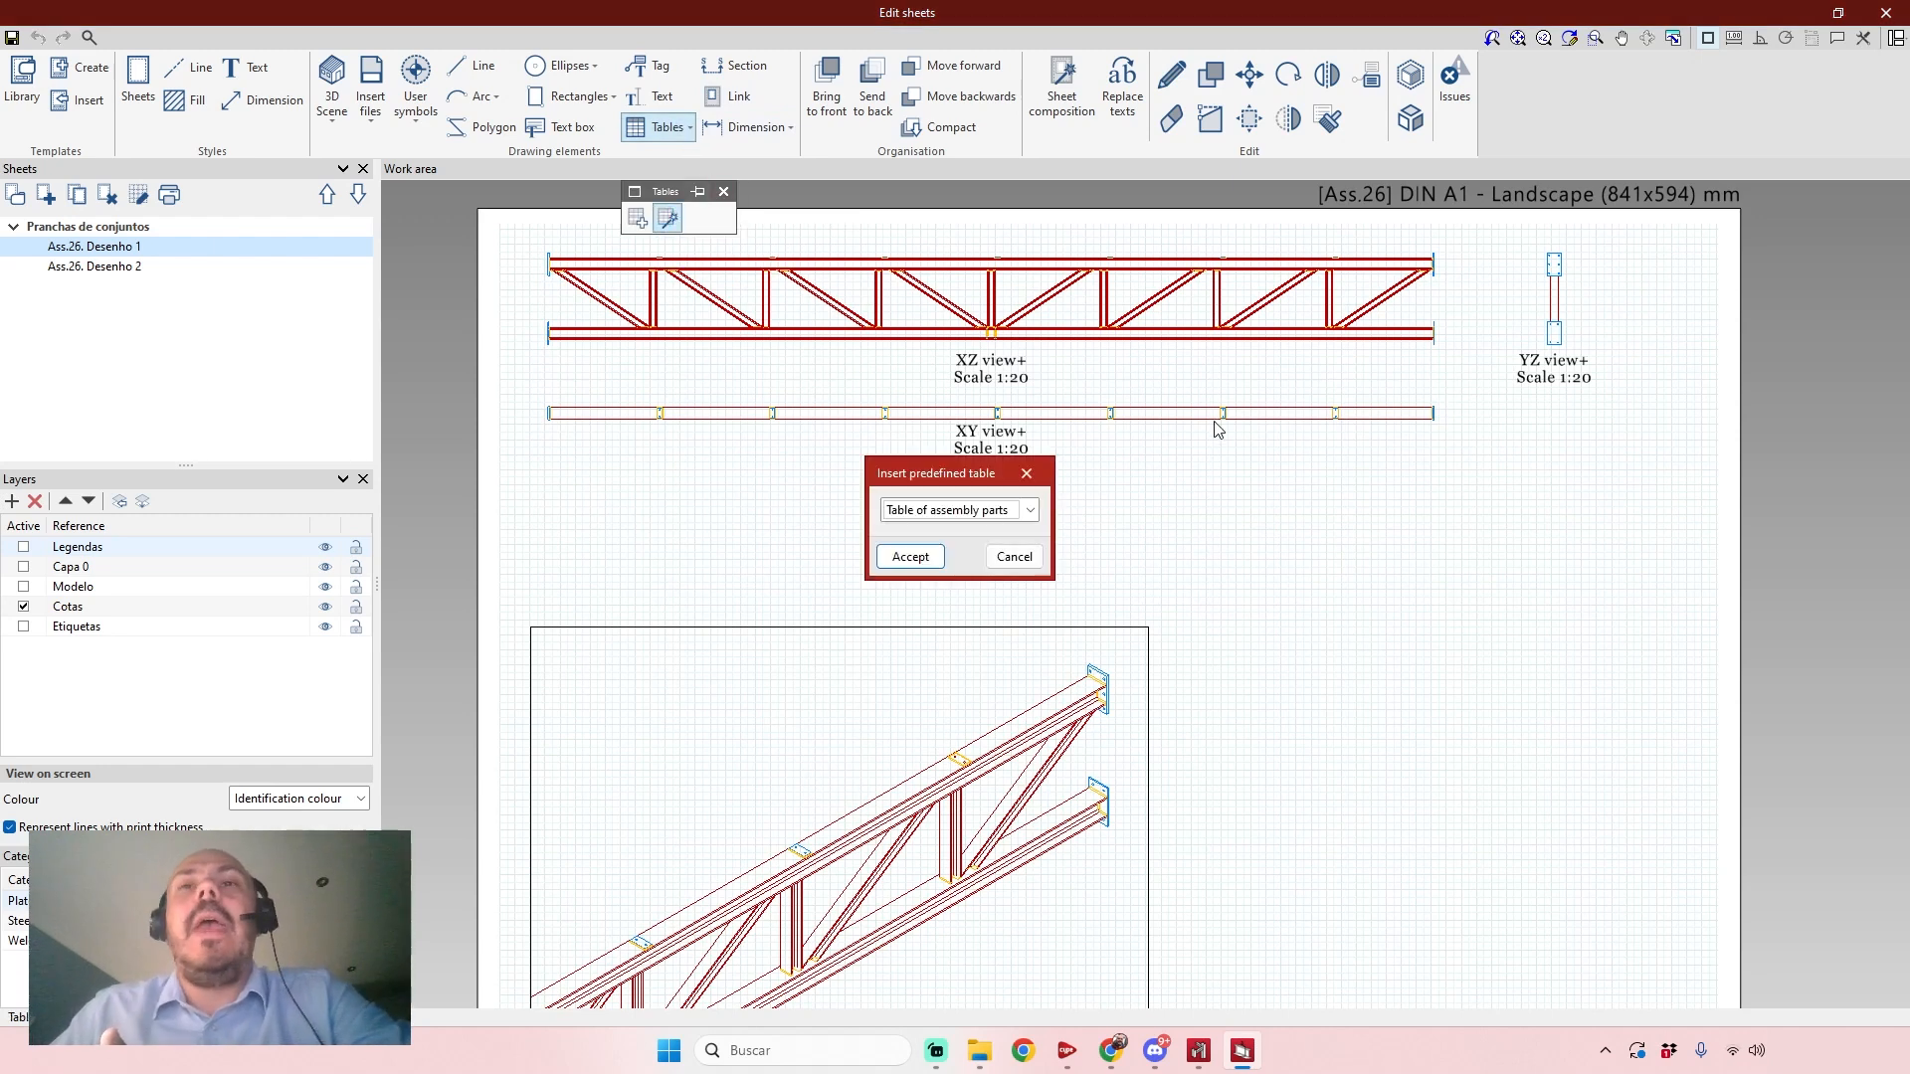
left_click(950, 511)
left_click(945, 533)
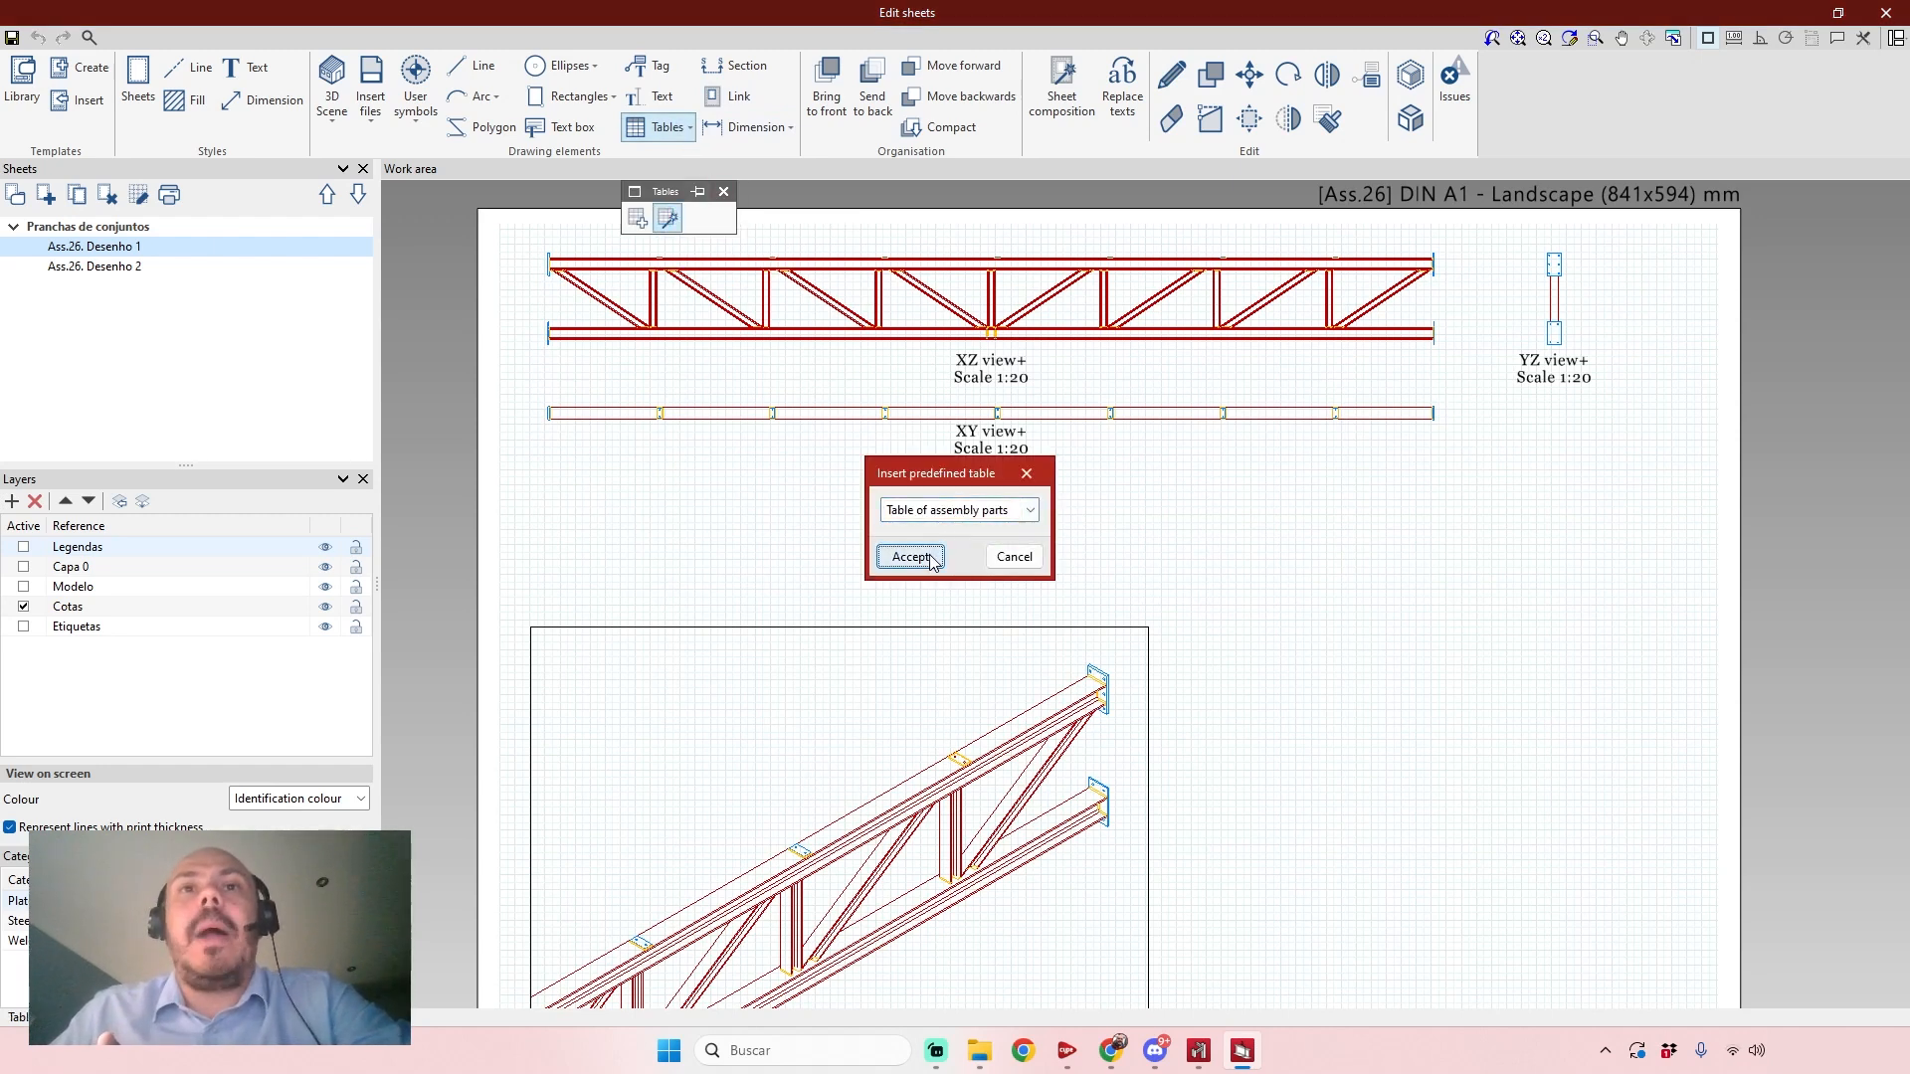
left_click(911, 558)
left_click(1373, 546)
Examine the parts table's materials, quantities, lengths and weights alongside the truss views, and close the sheet editor.
scroll(1479, 636, "up", 5)
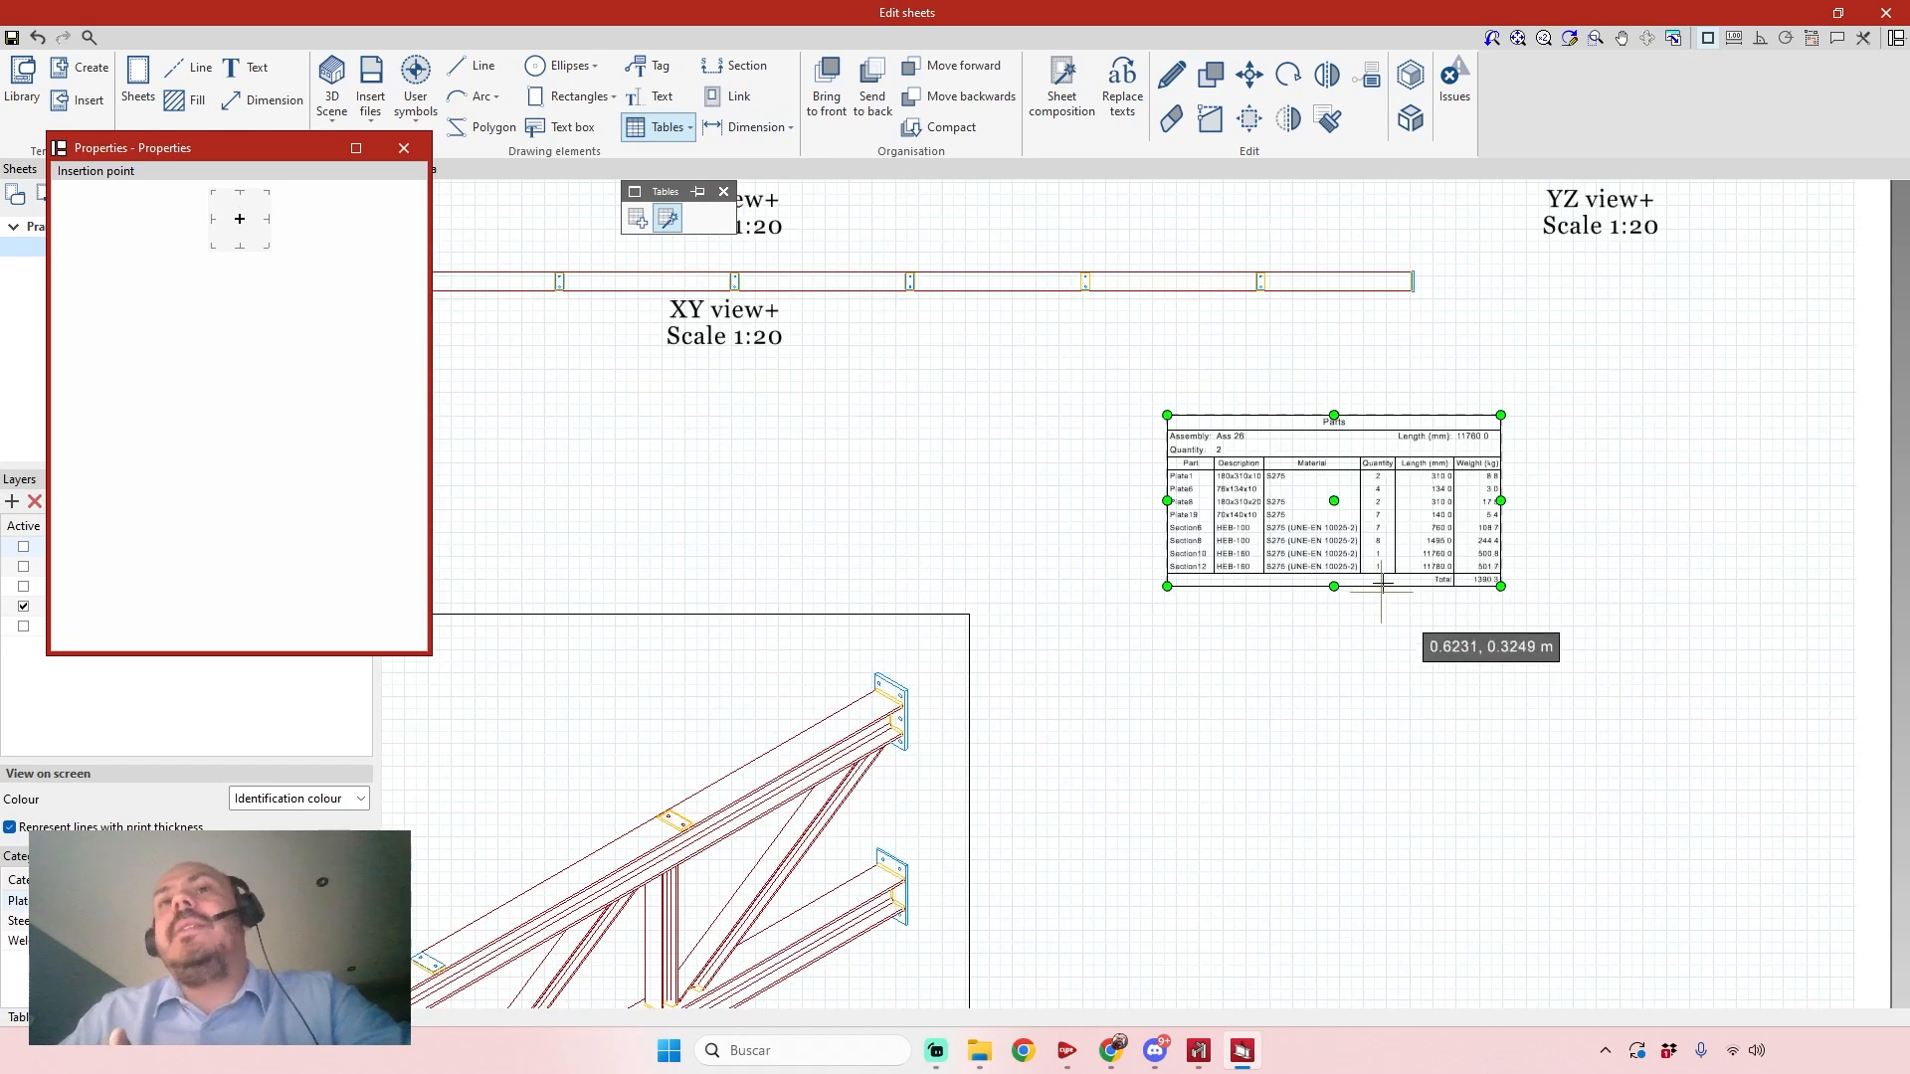
scroll(1495, 440, "up", 1)
middle_click_drag(1494, 441, 1466, 512)
scroll(1159, 571, "up", 3)
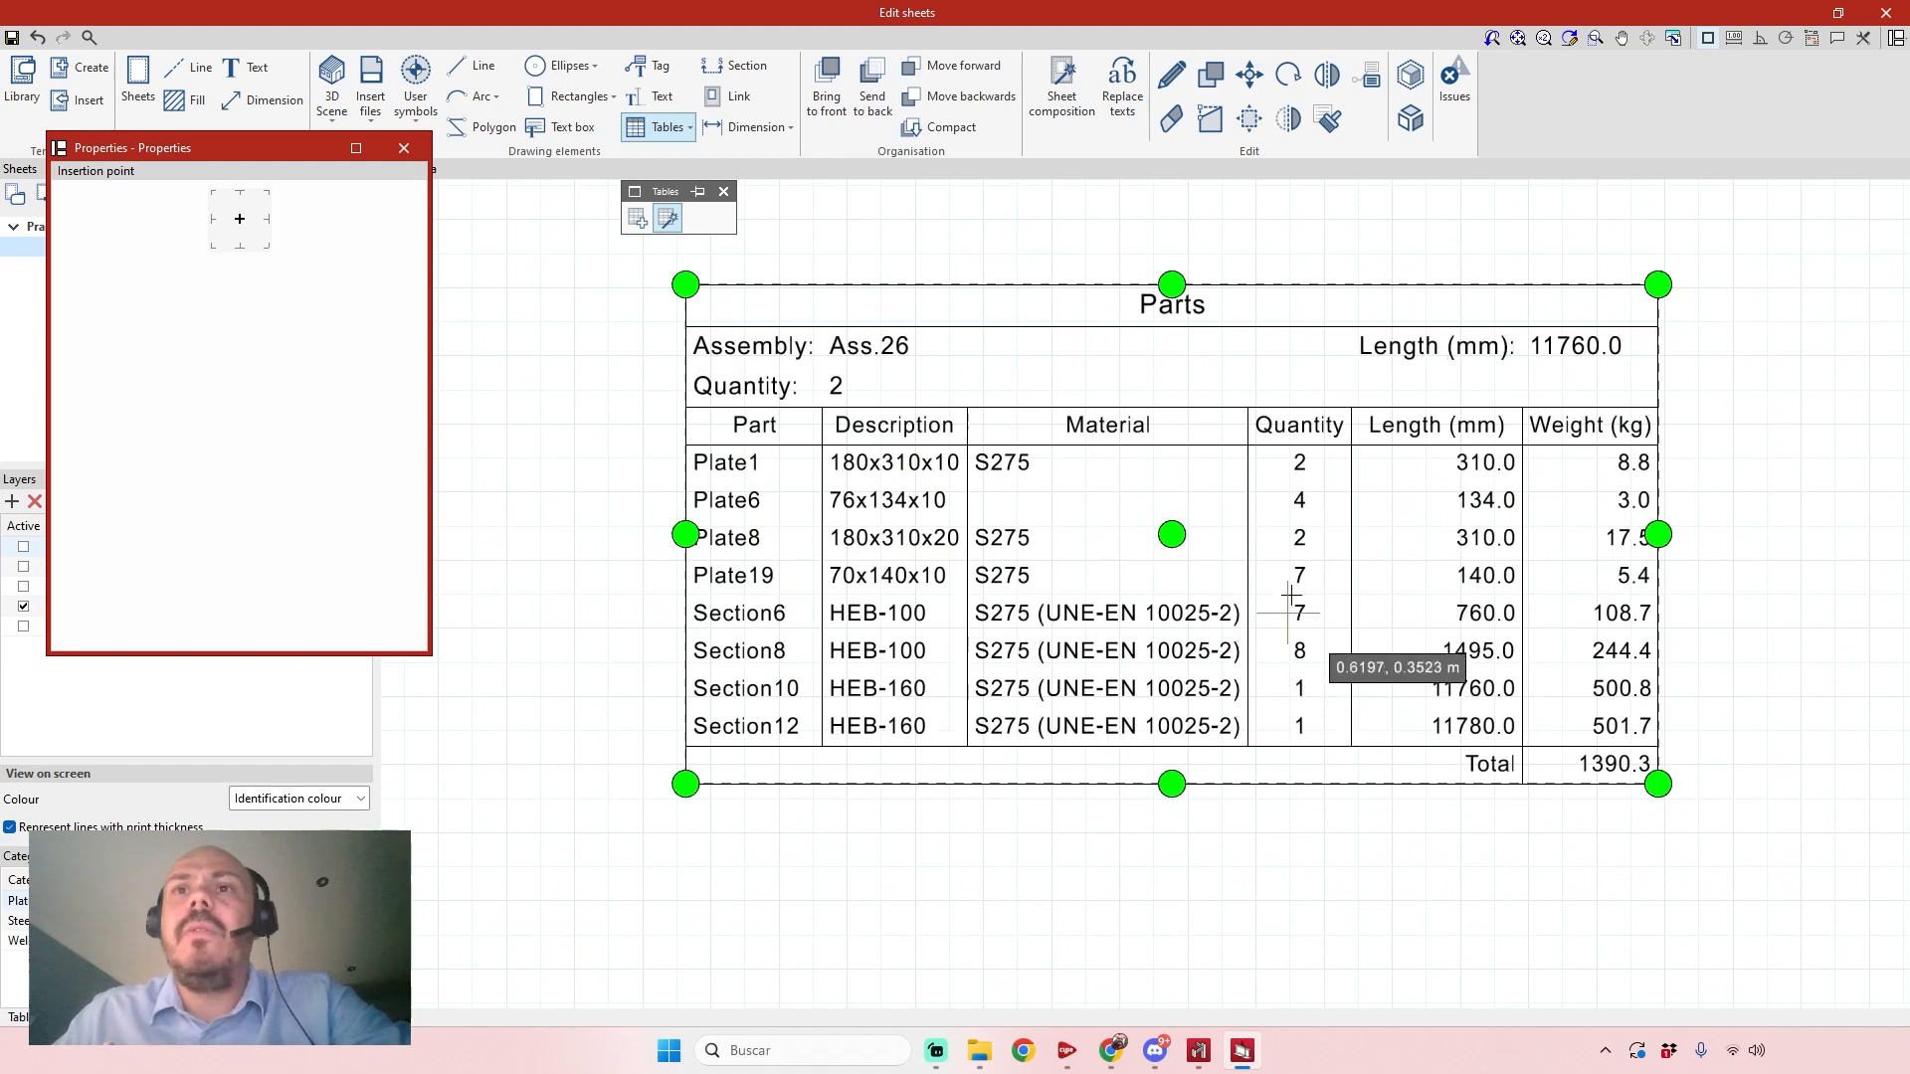
scroll(1552, 537, "down", 2)
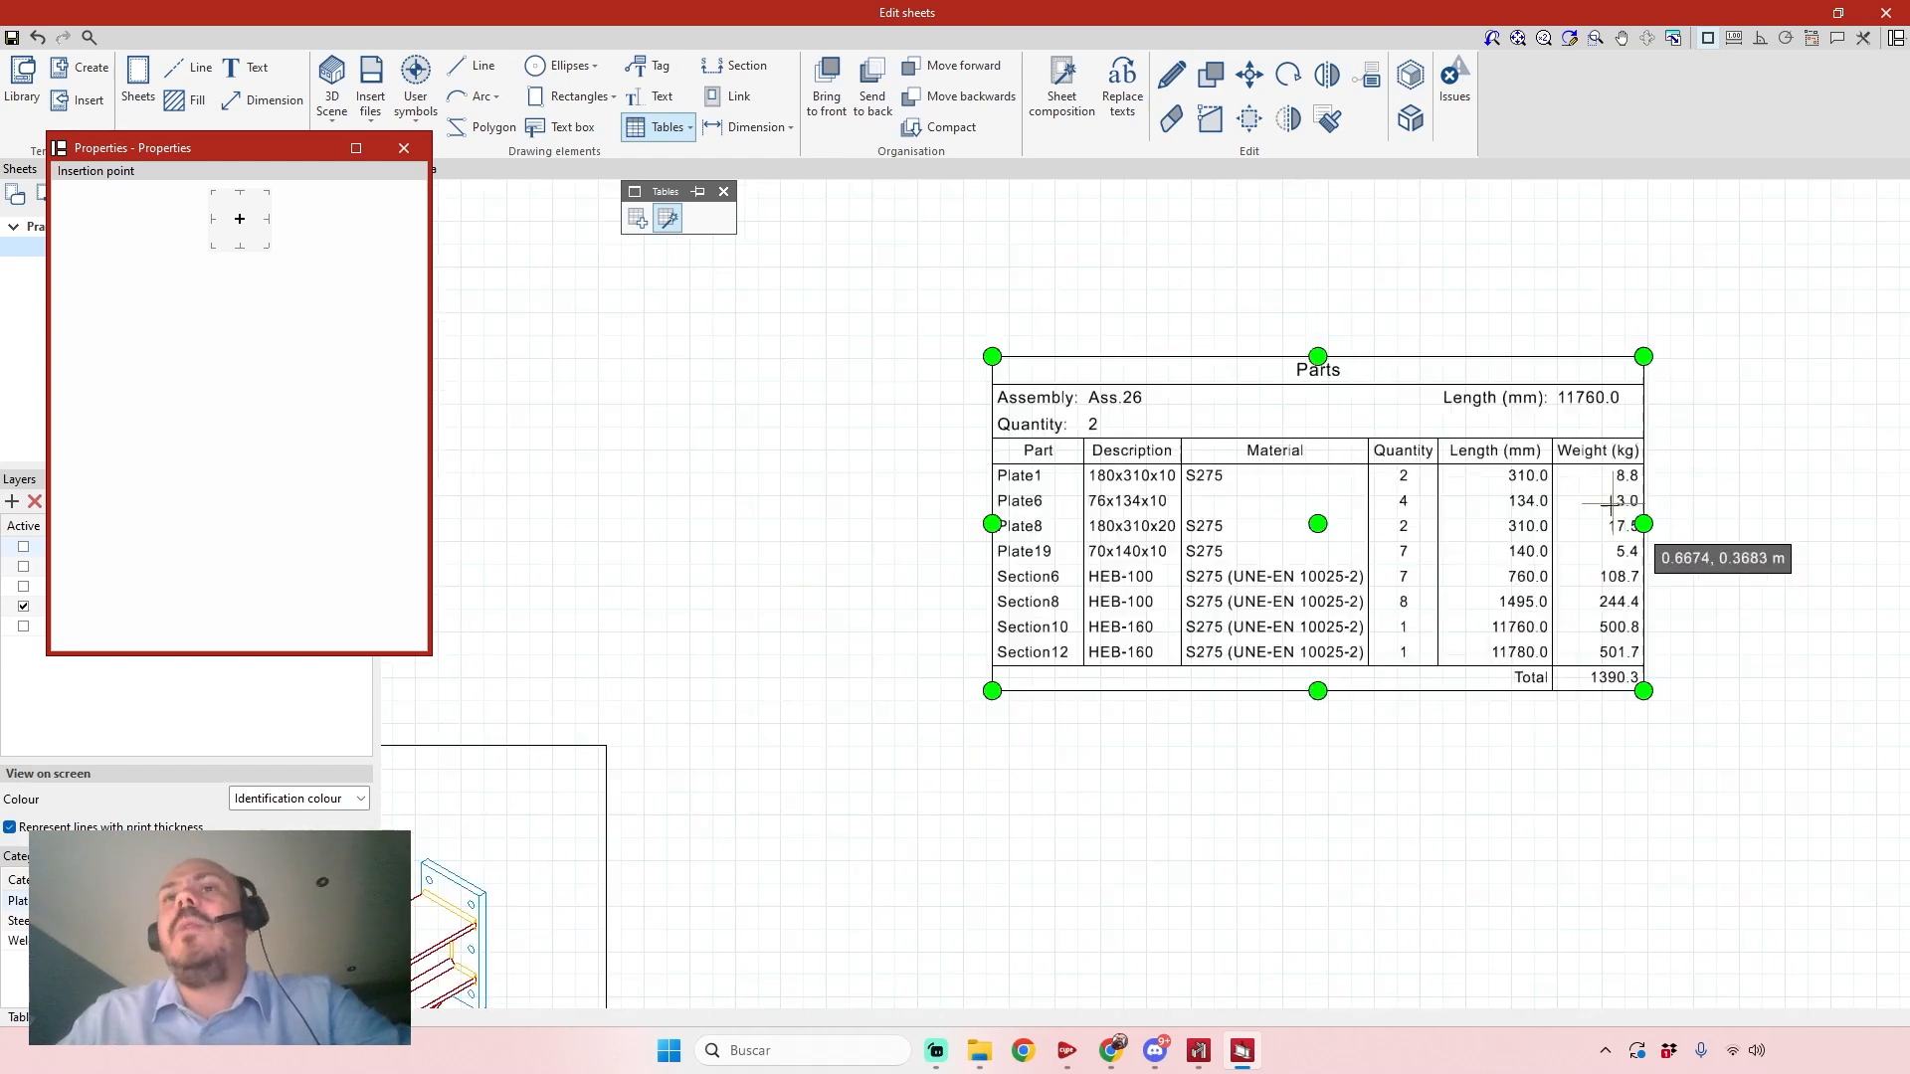
scroll(1293, 537, "down", 3)
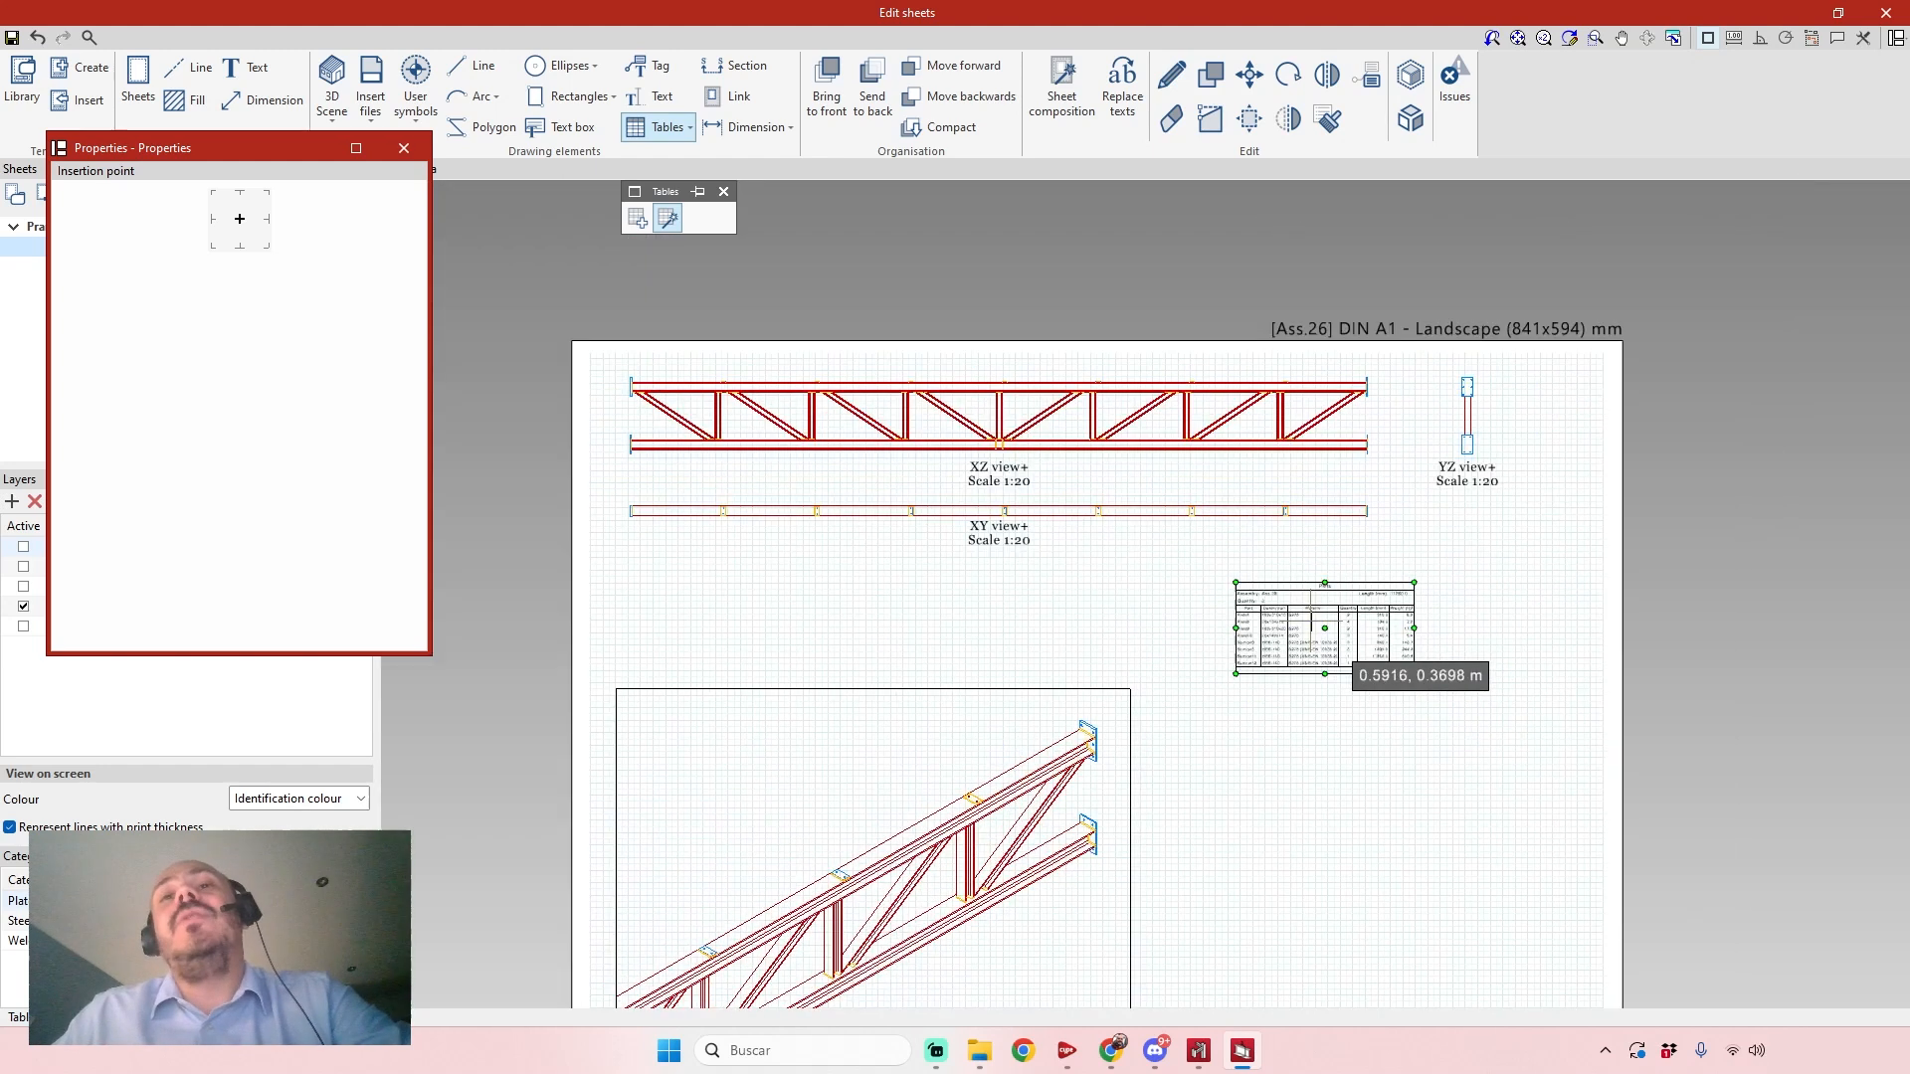
scroll(1257, 548, "up", 1)
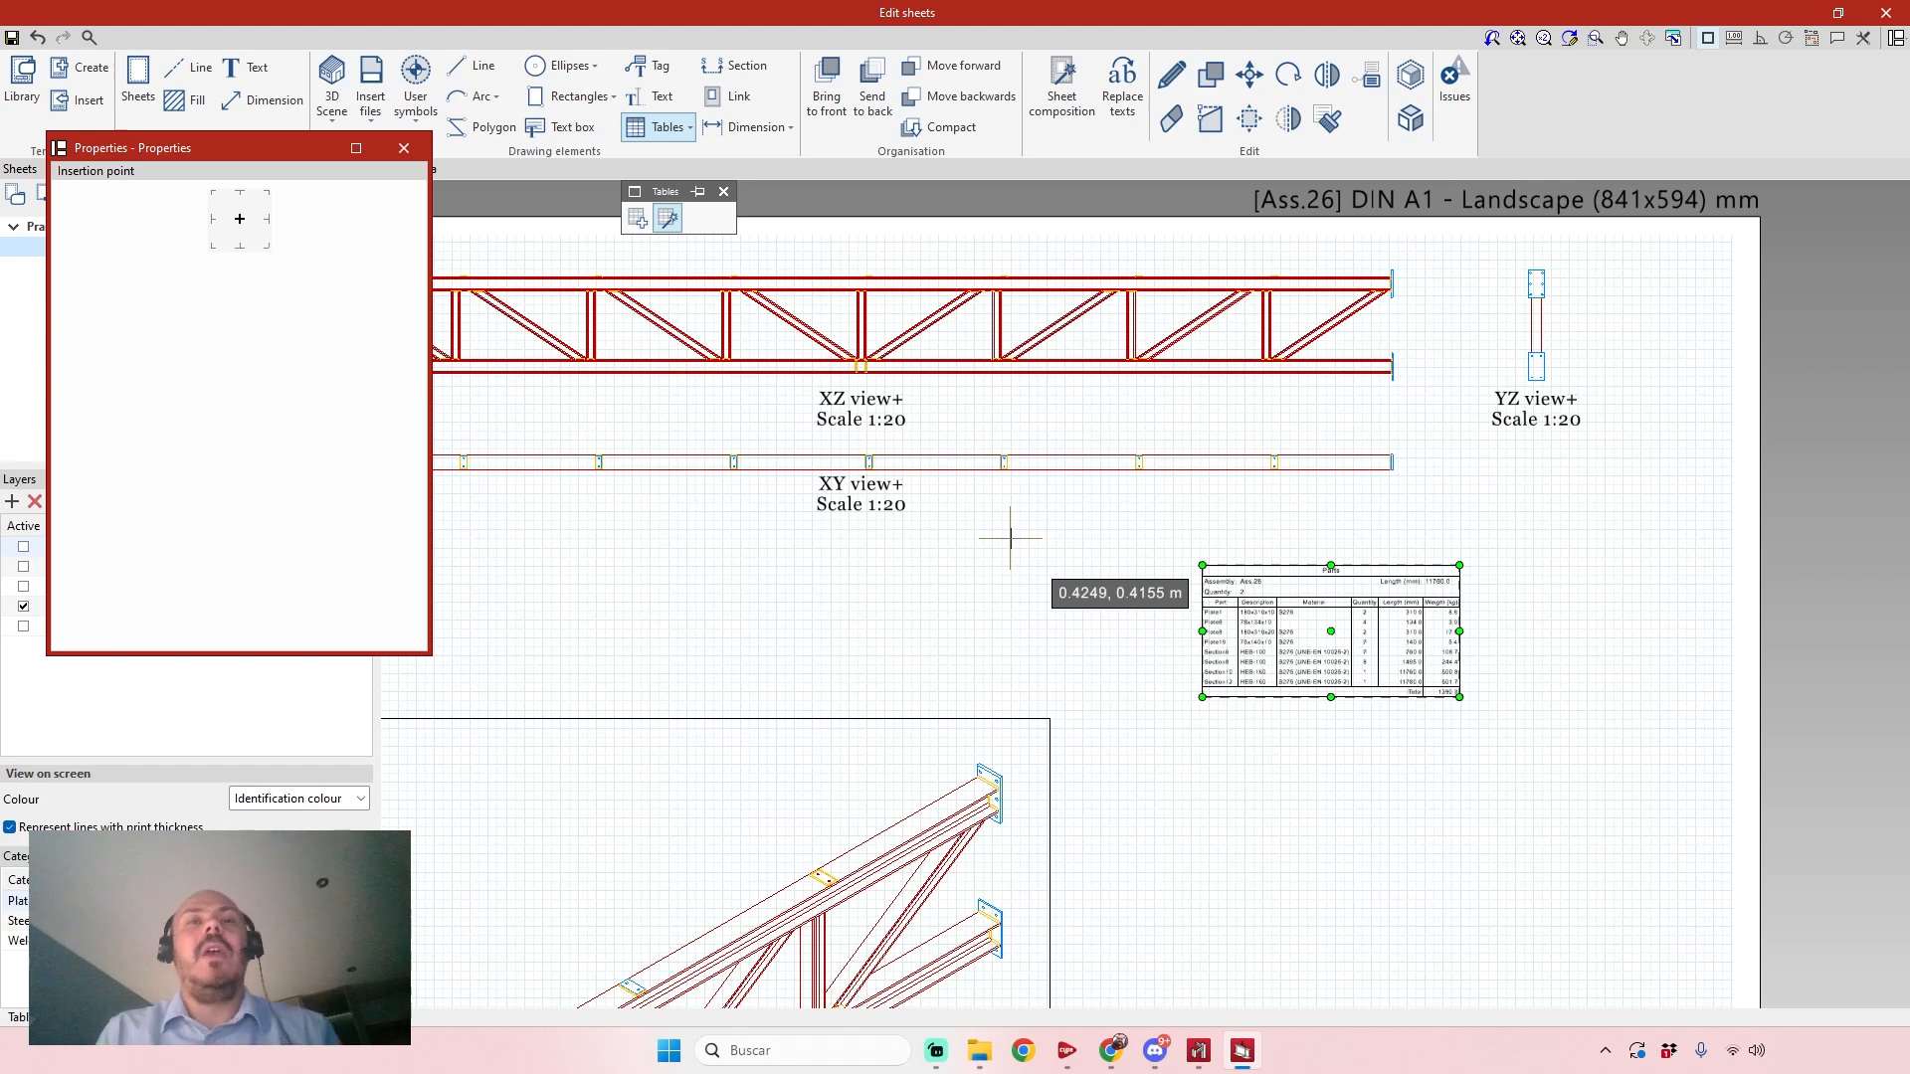
scroll(1449, 661, "up", 4)
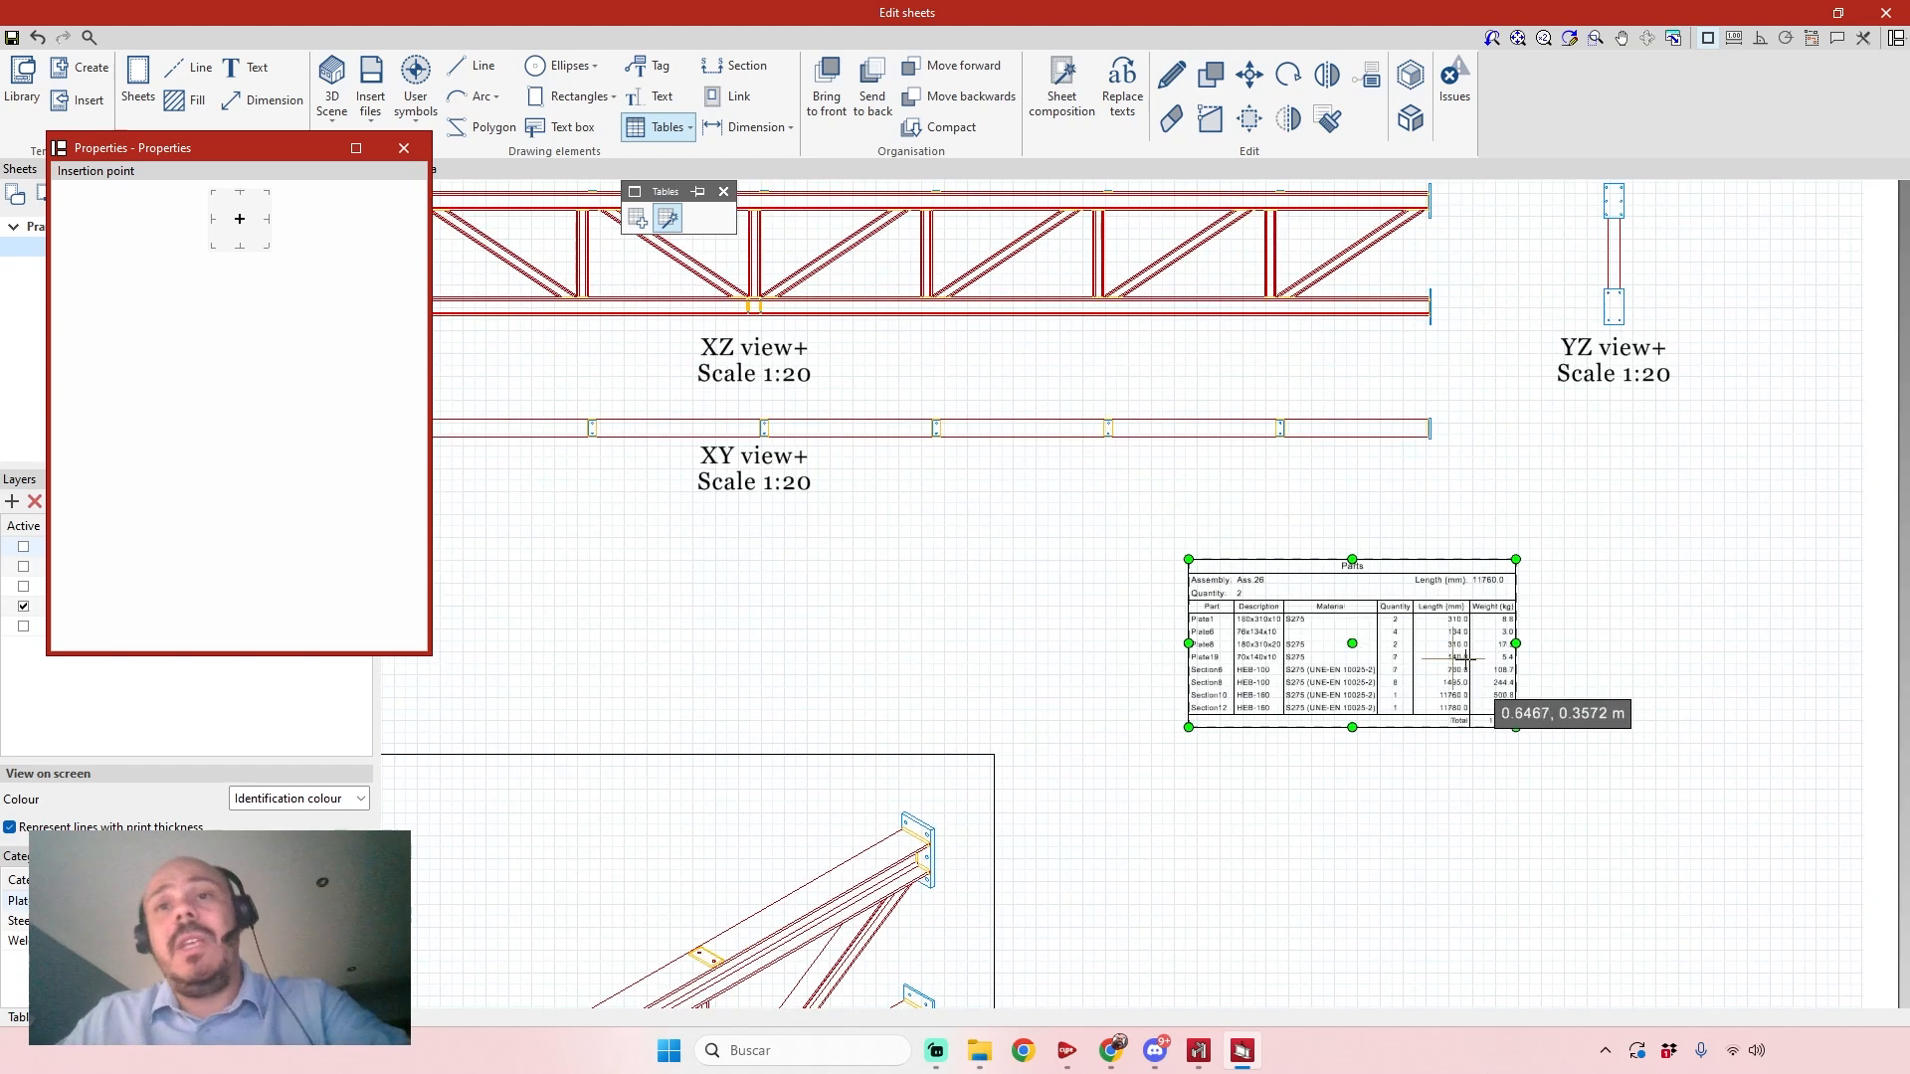
middle_click_drag(1093, 330, 1084, 327)
scroll(1084, 326, "down", 5)
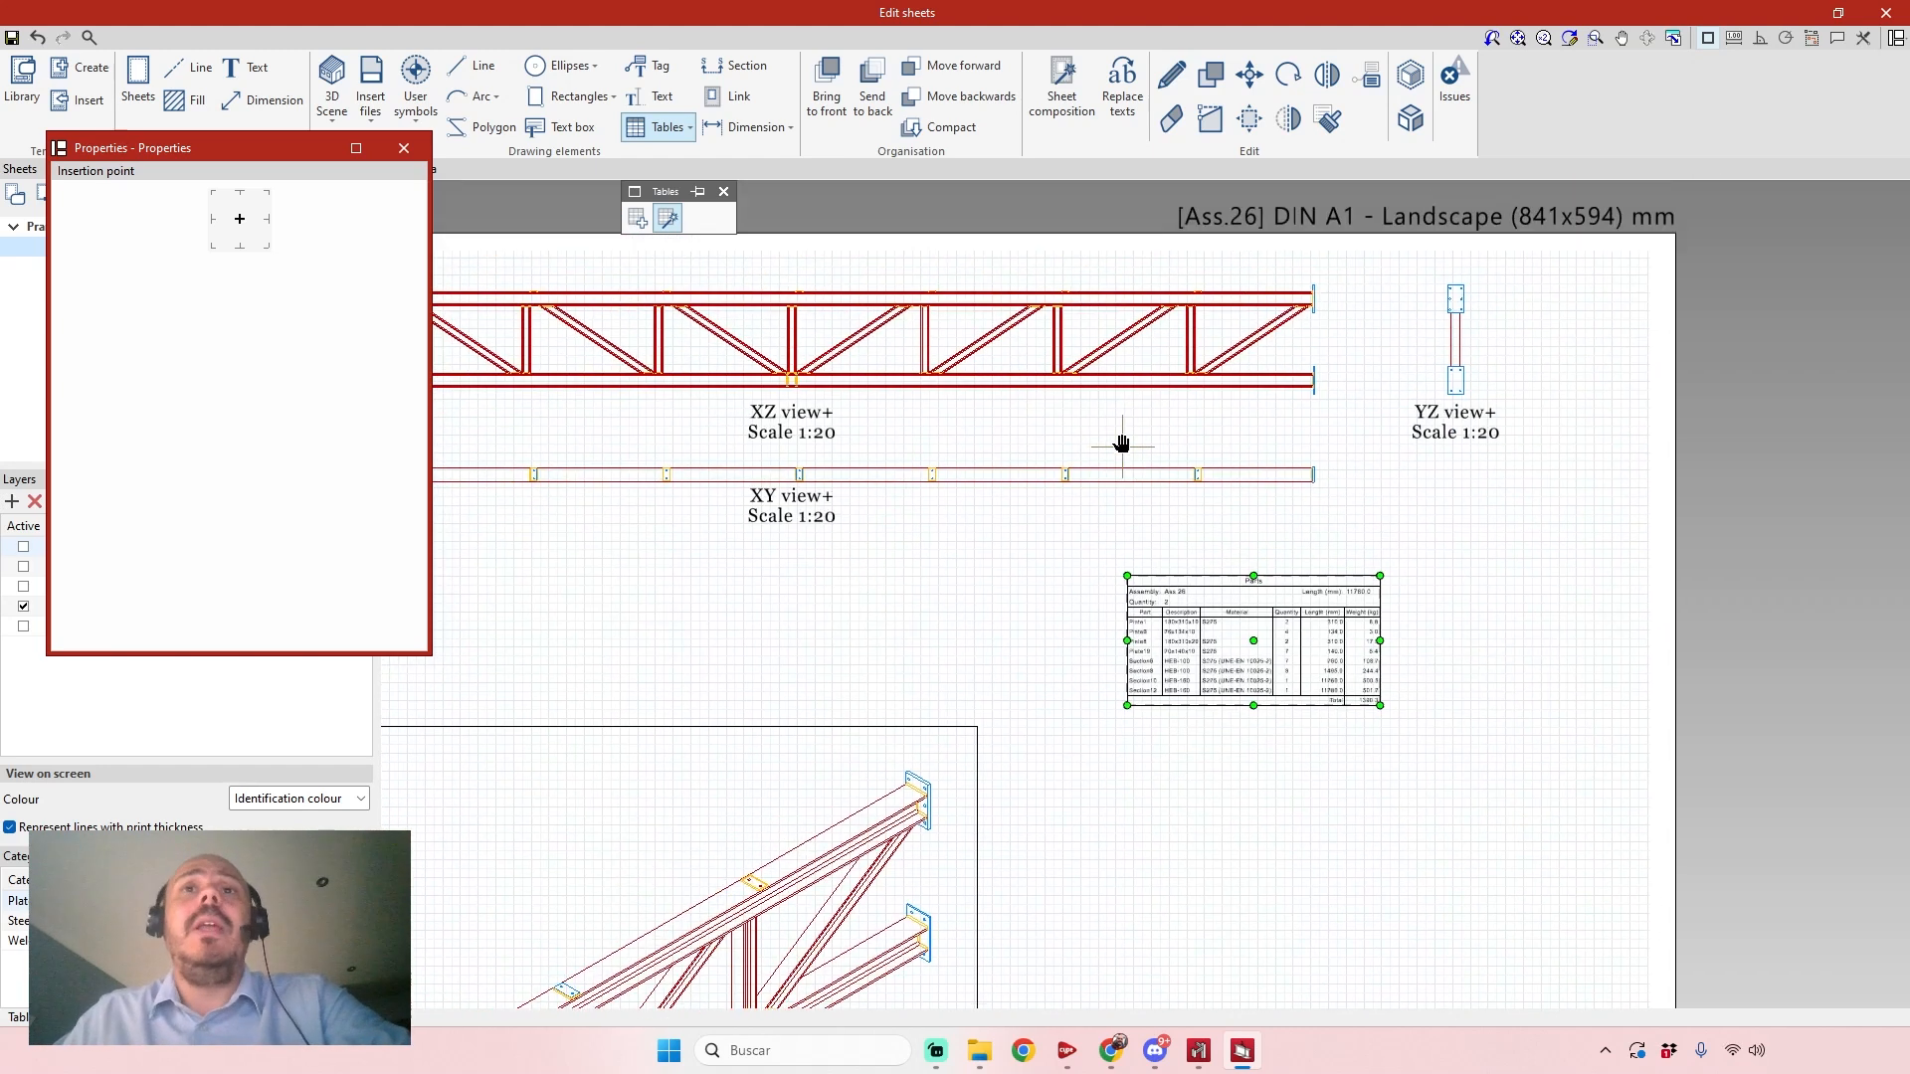
left_click(404, 147)
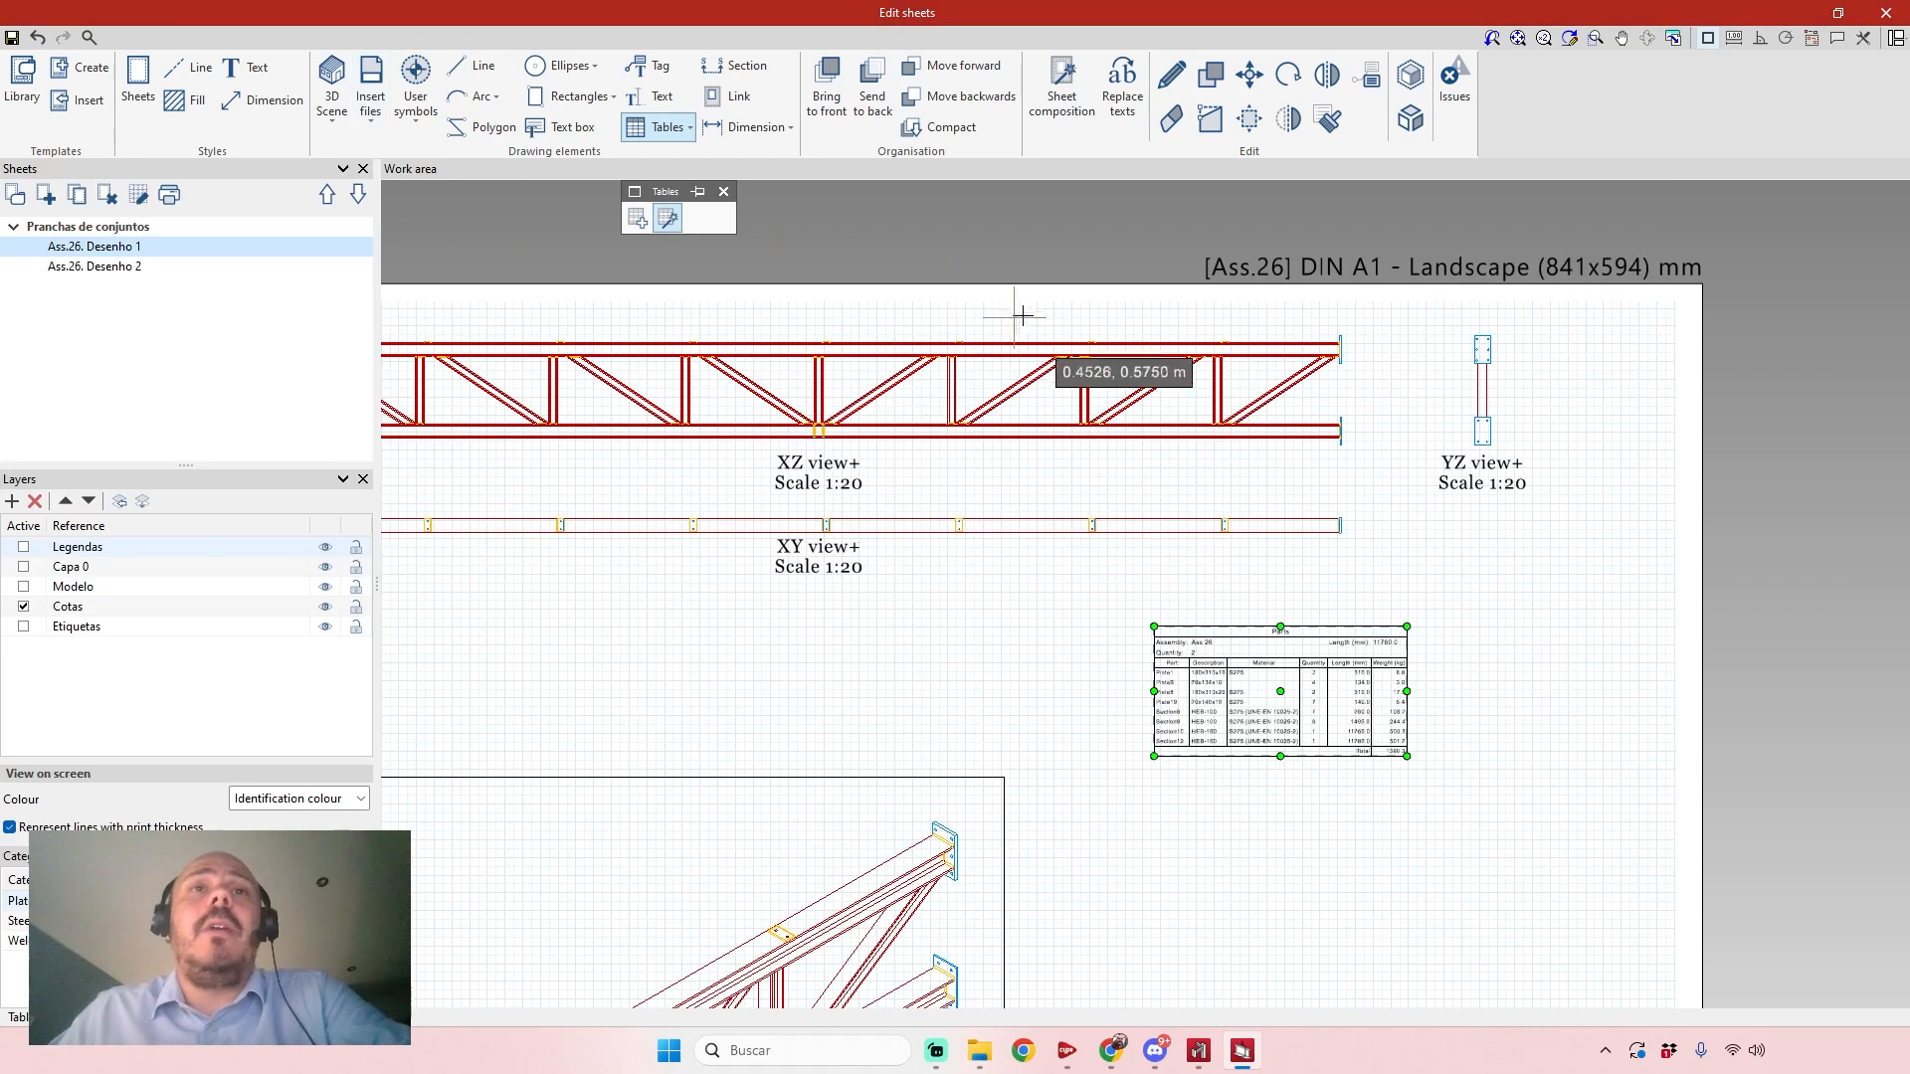
scroll(1035, 313, "down", 2)
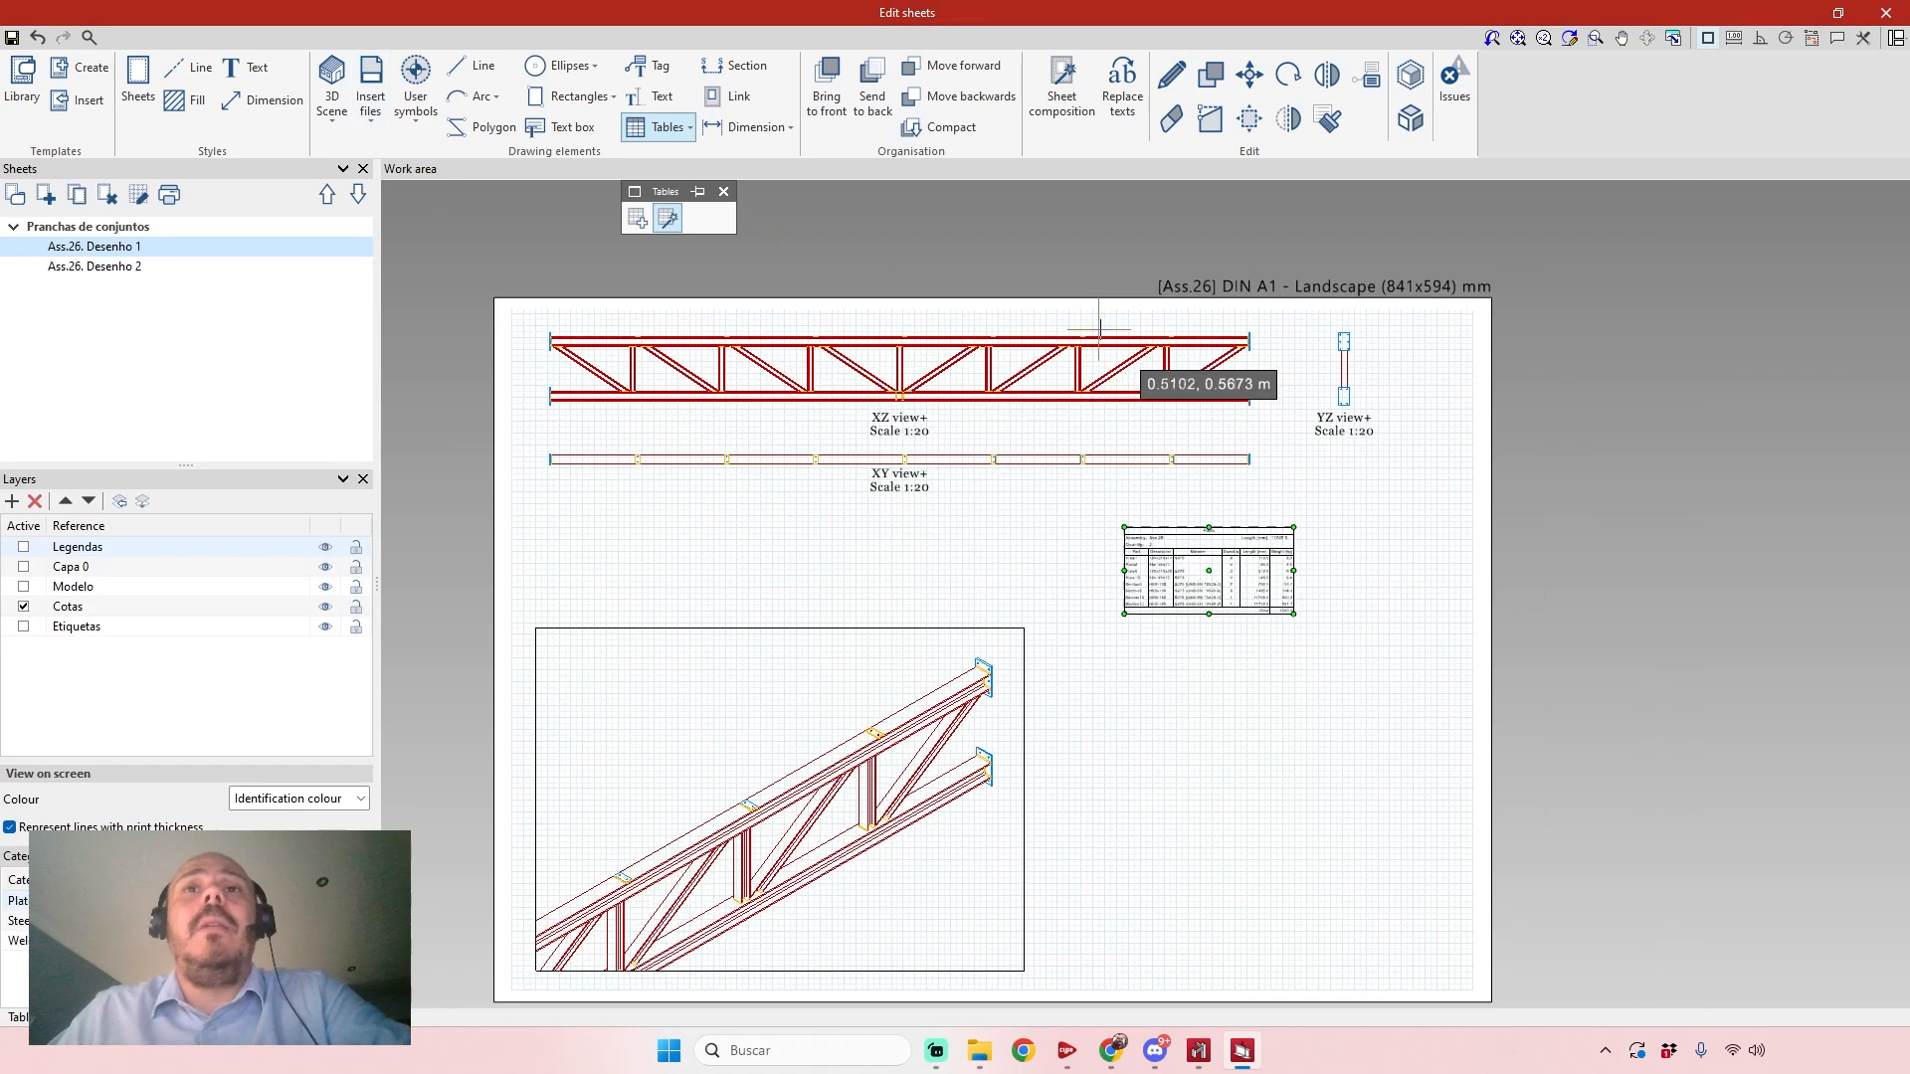
left_click(1889, 13)
Return to the 3D truss model and review the available DSTV, STEP and IFC export formats.
scroll(1263, 353, "down", 2)
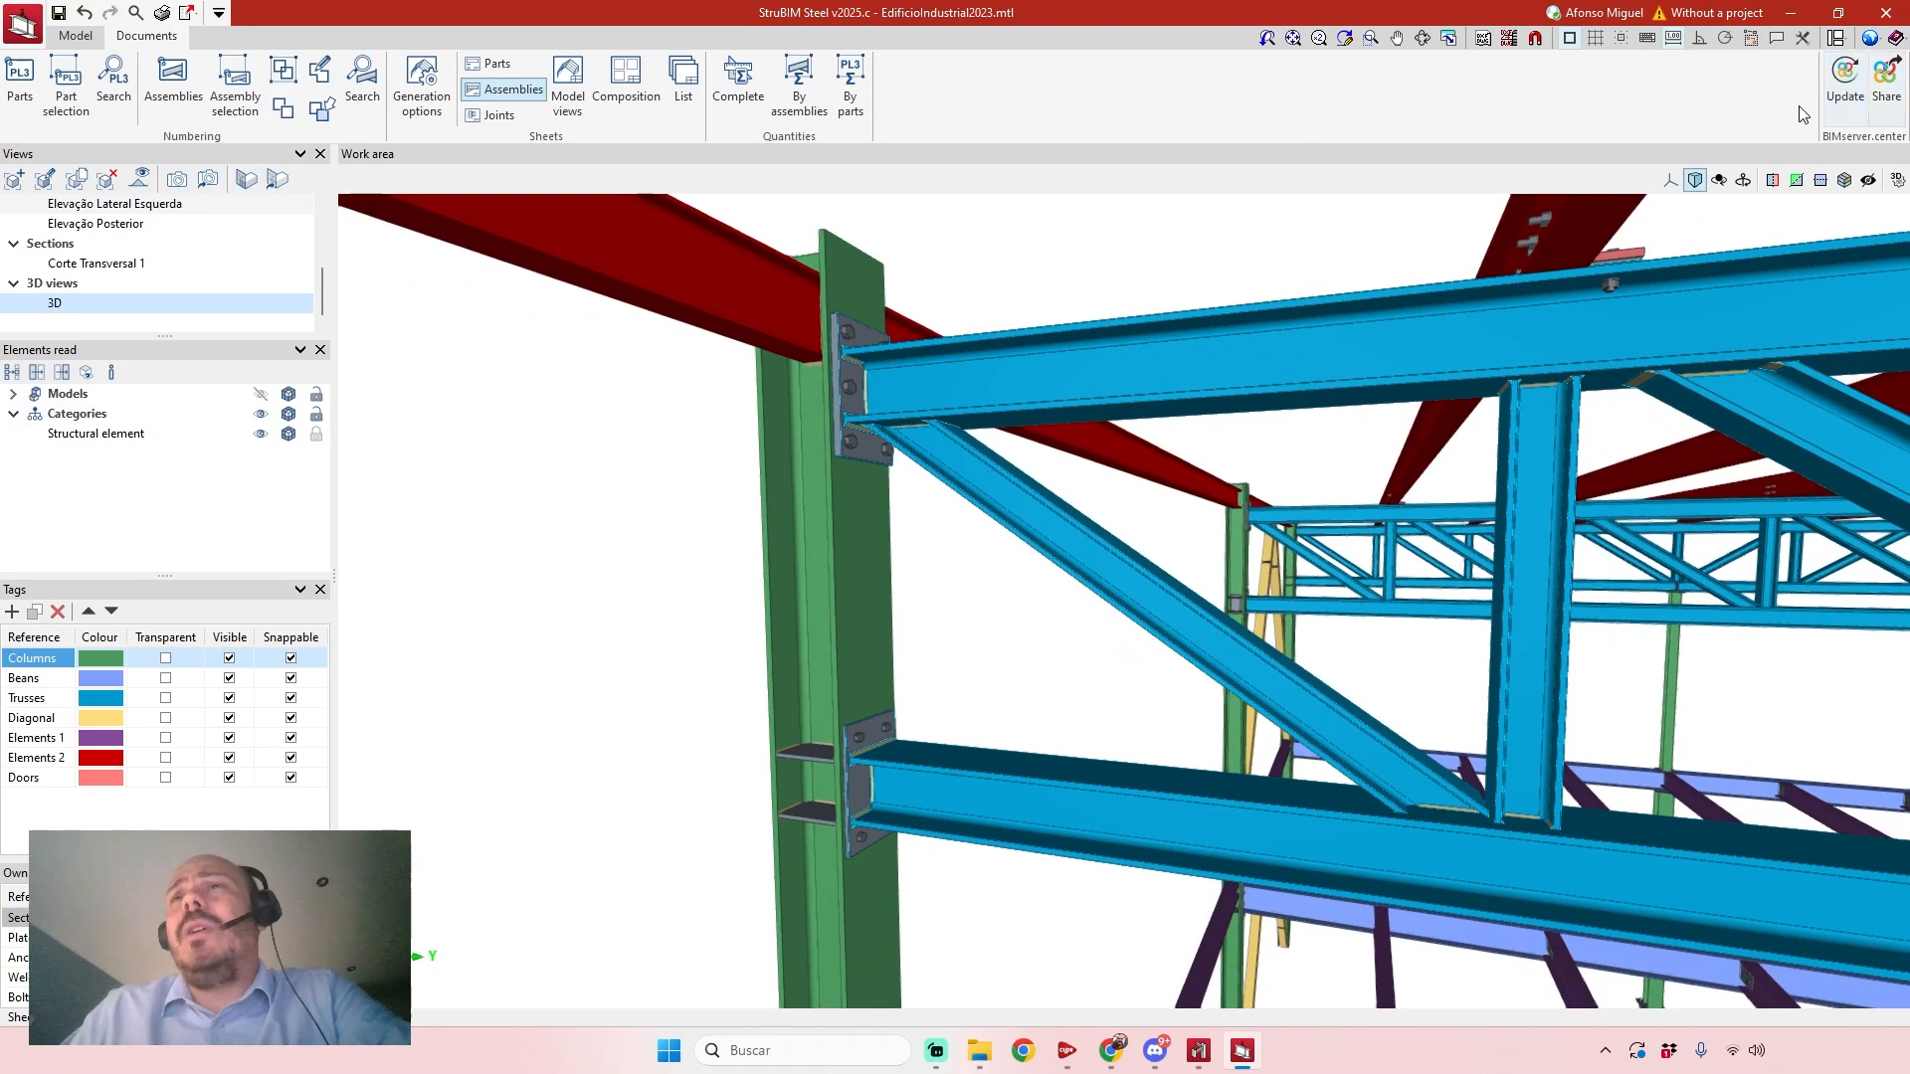
scroll(1675, 416, "down", 3)
middle_click_drag(1675, 416, 1405, 444)
scroll(1437, 439, "down", 1)
scroll(1435, 439, "down", 2)
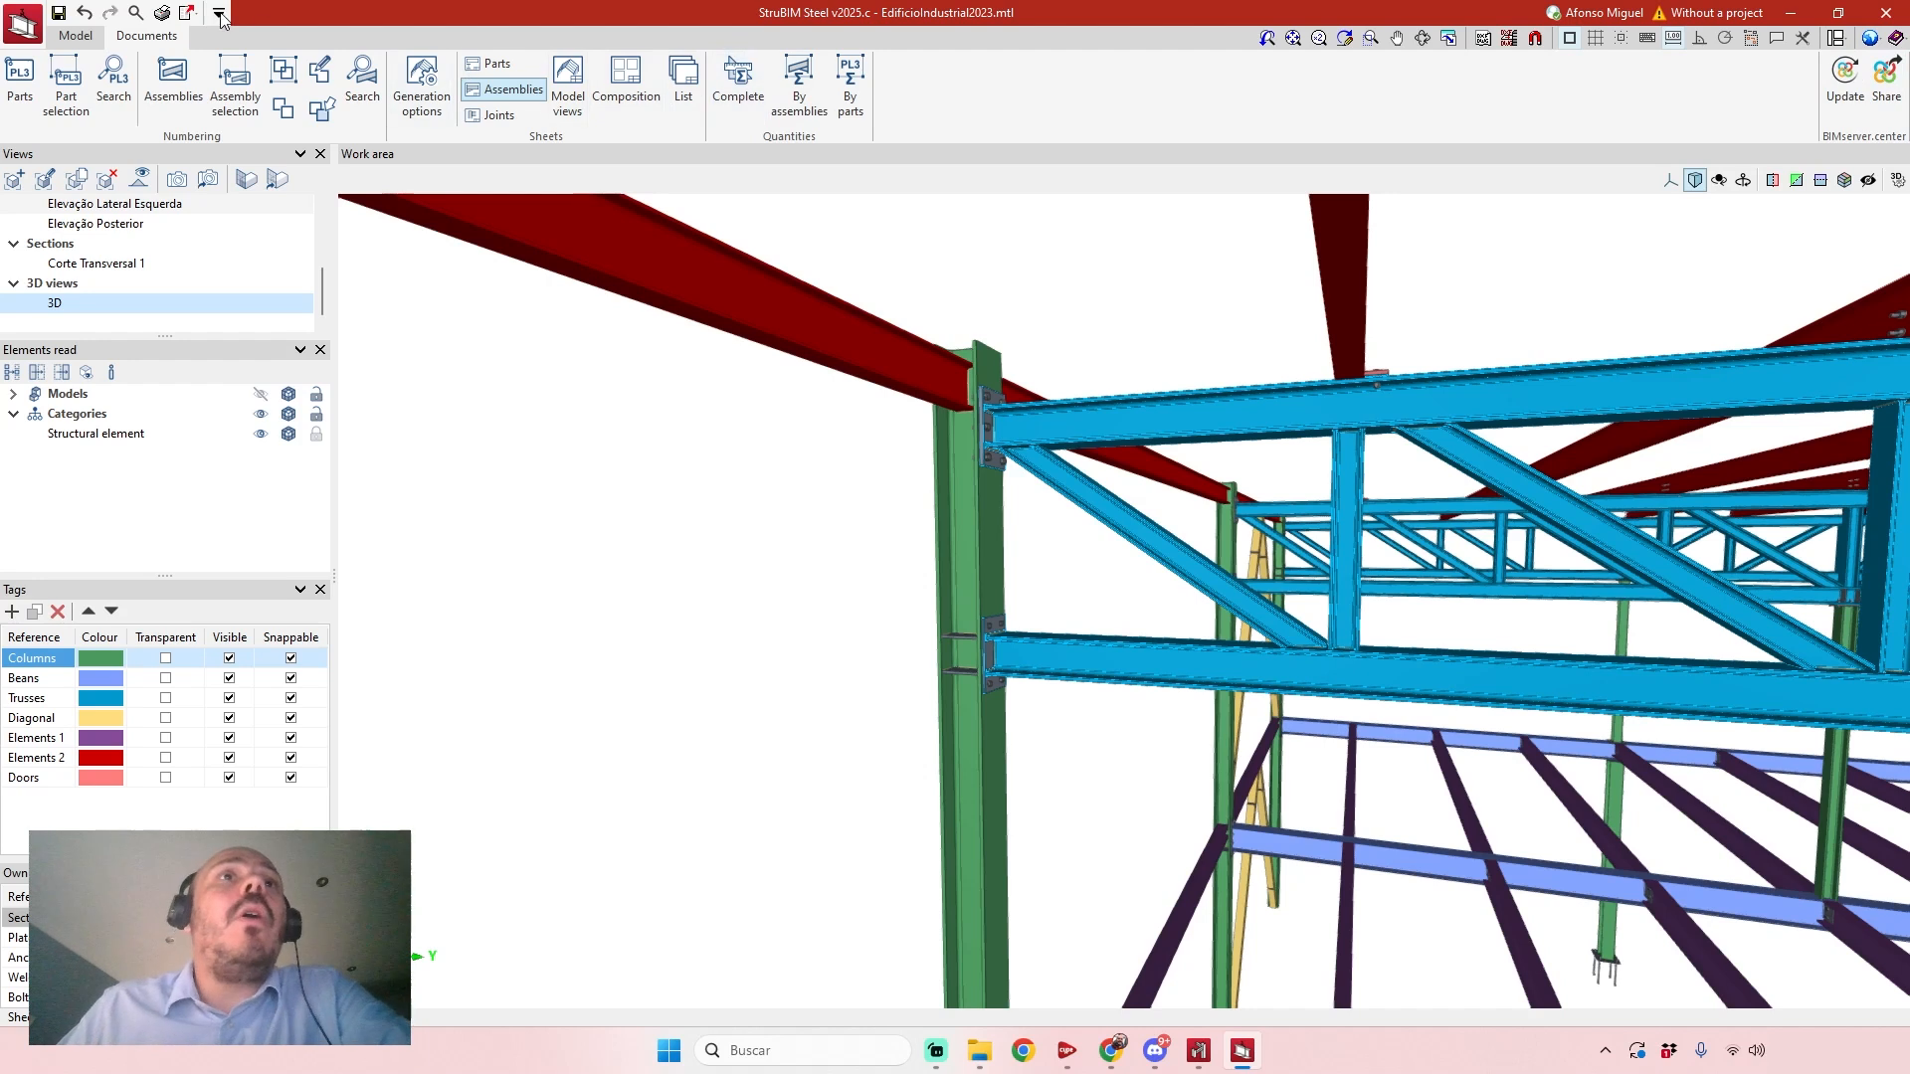
left_click(190, 16)
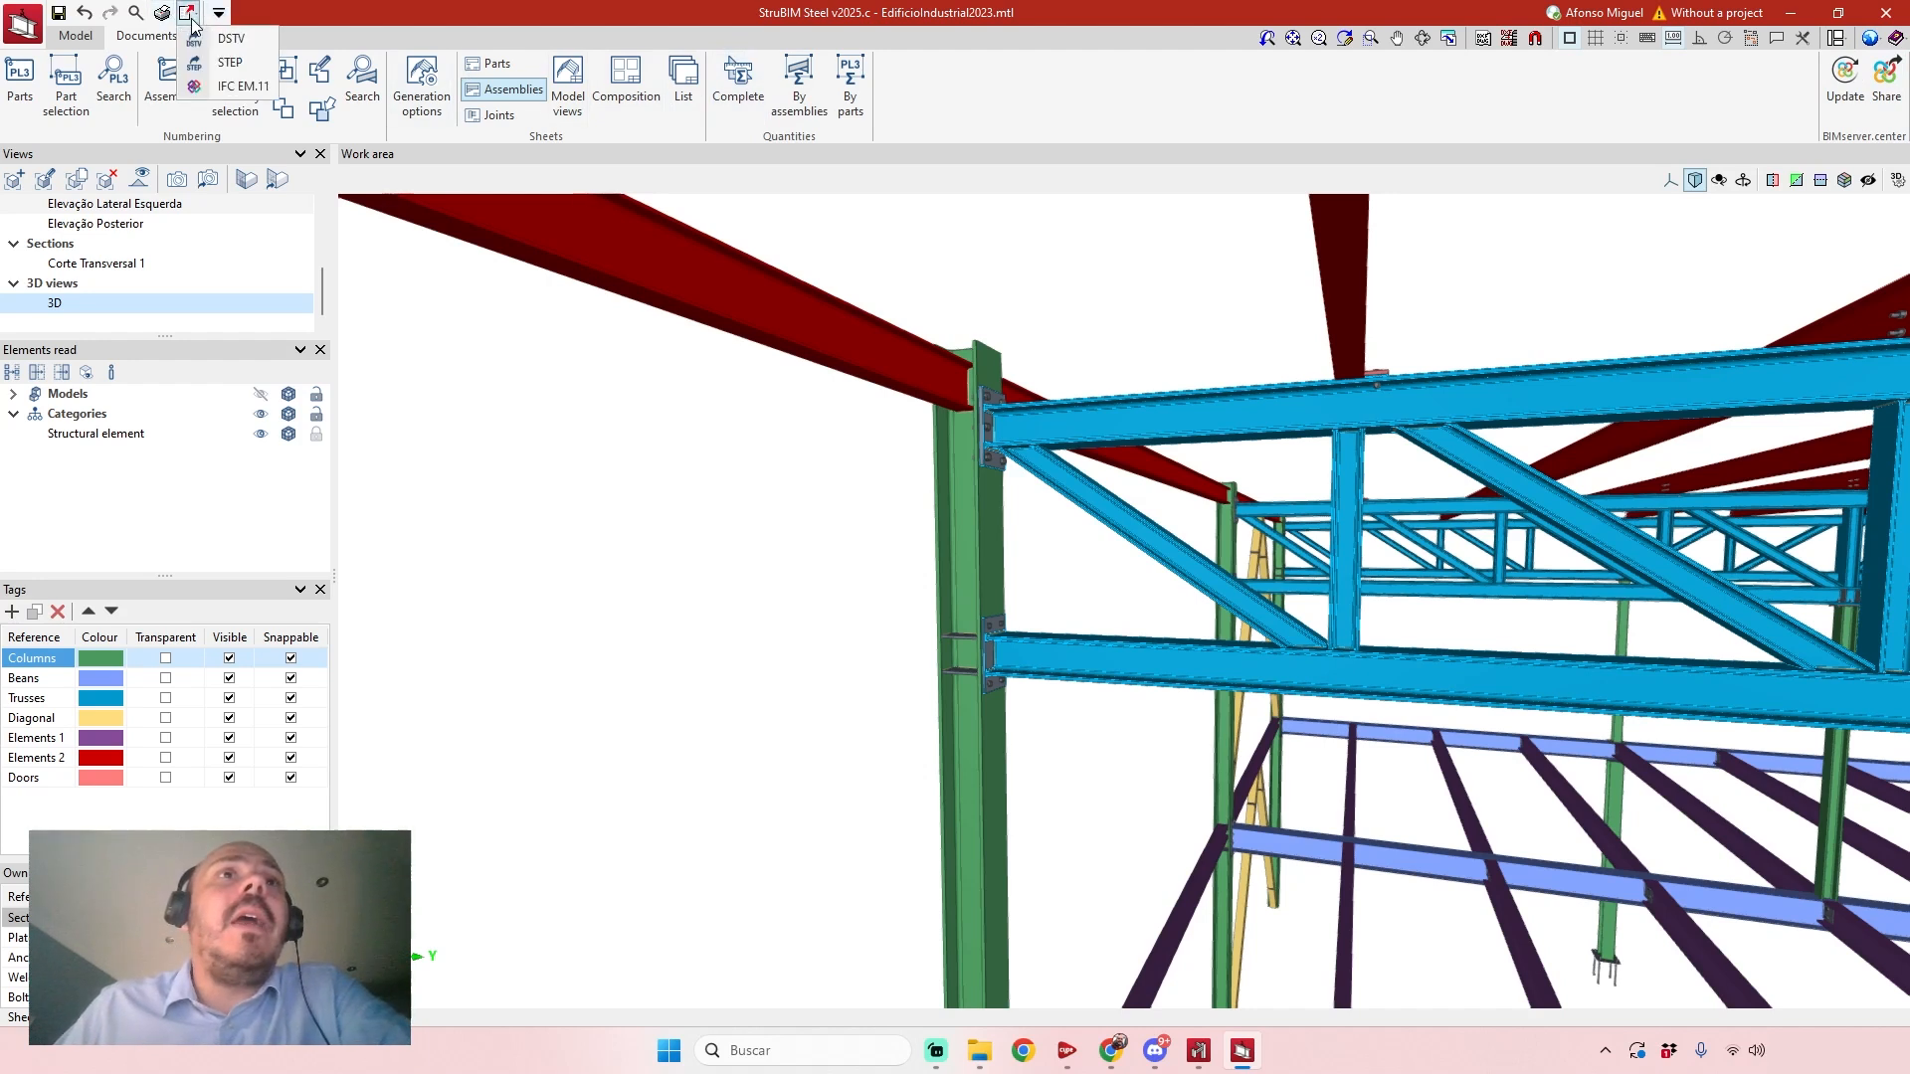
left_click(243, 86)
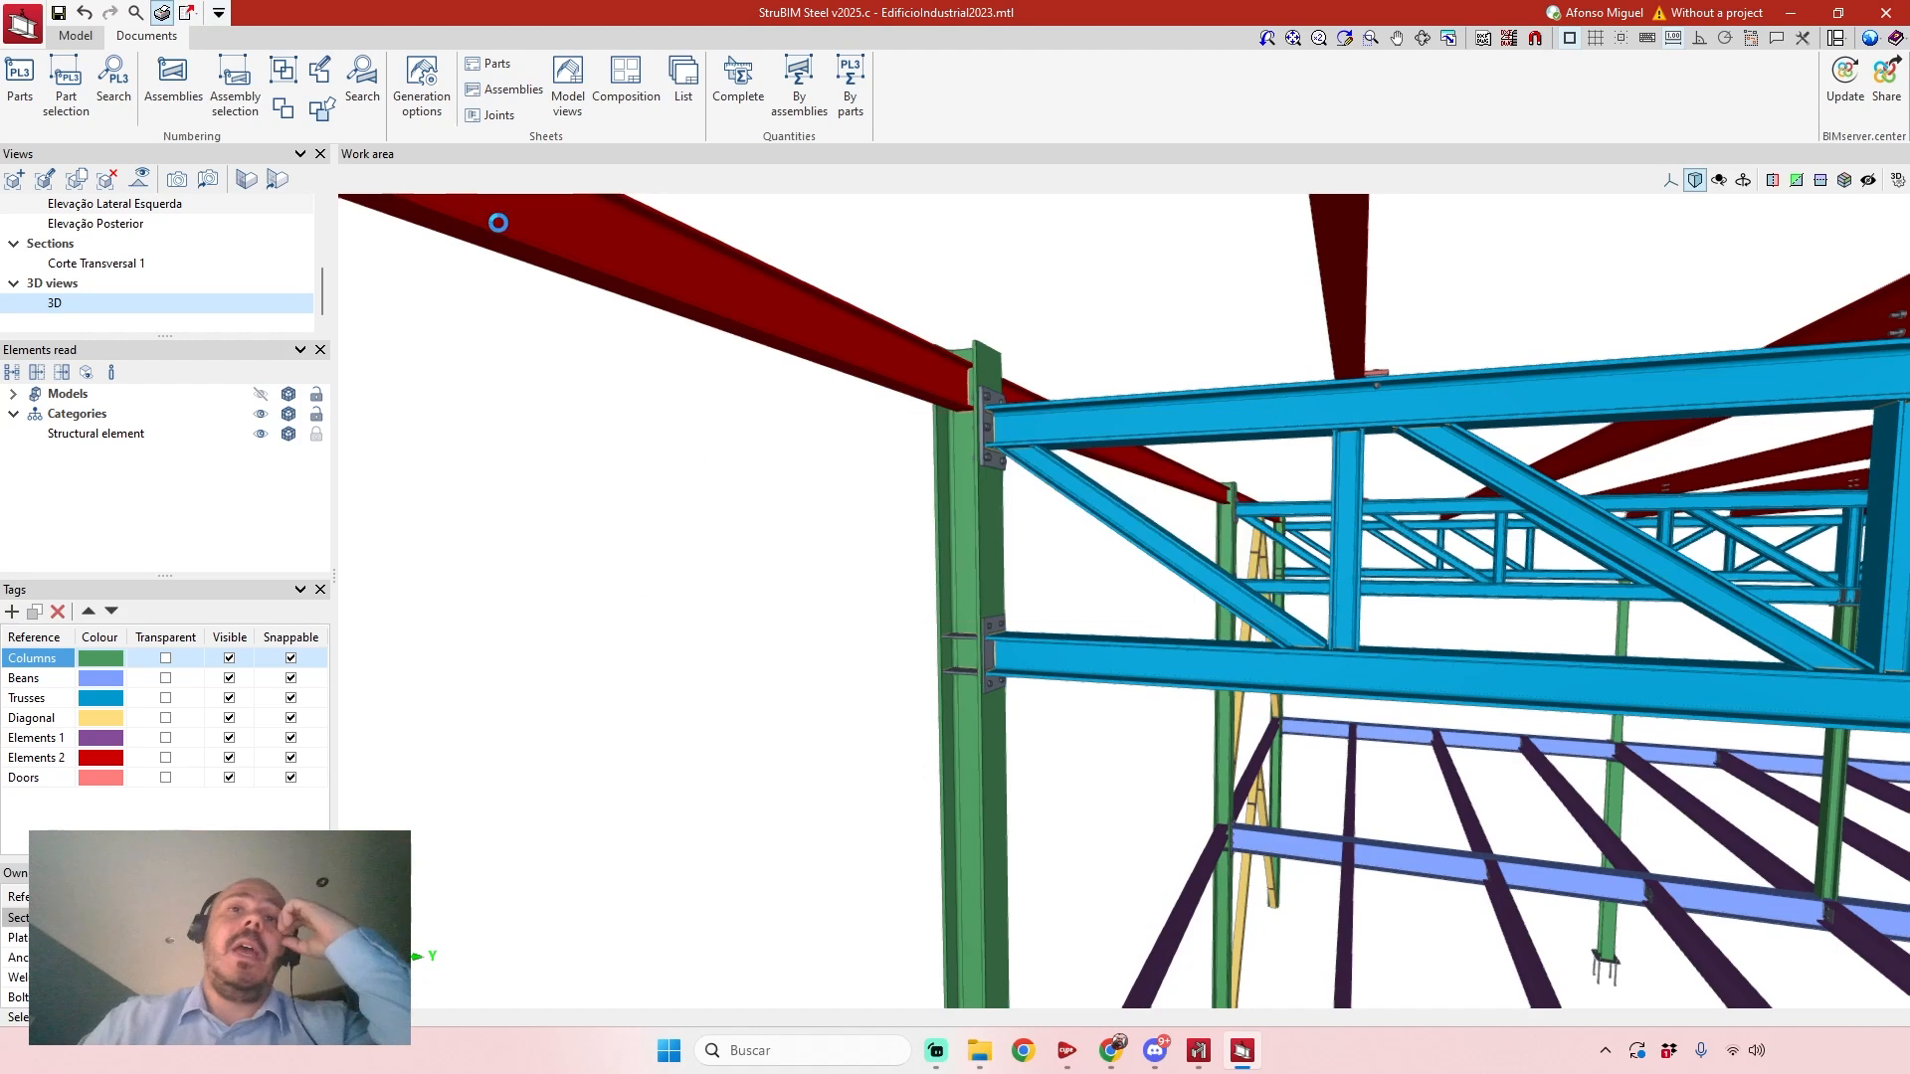
Review the report chapters for connection checks and quantities, and close the report selection without generating a report.
scroll(187, 426, "down", 4)
scroll(159, 187, "up", 4)
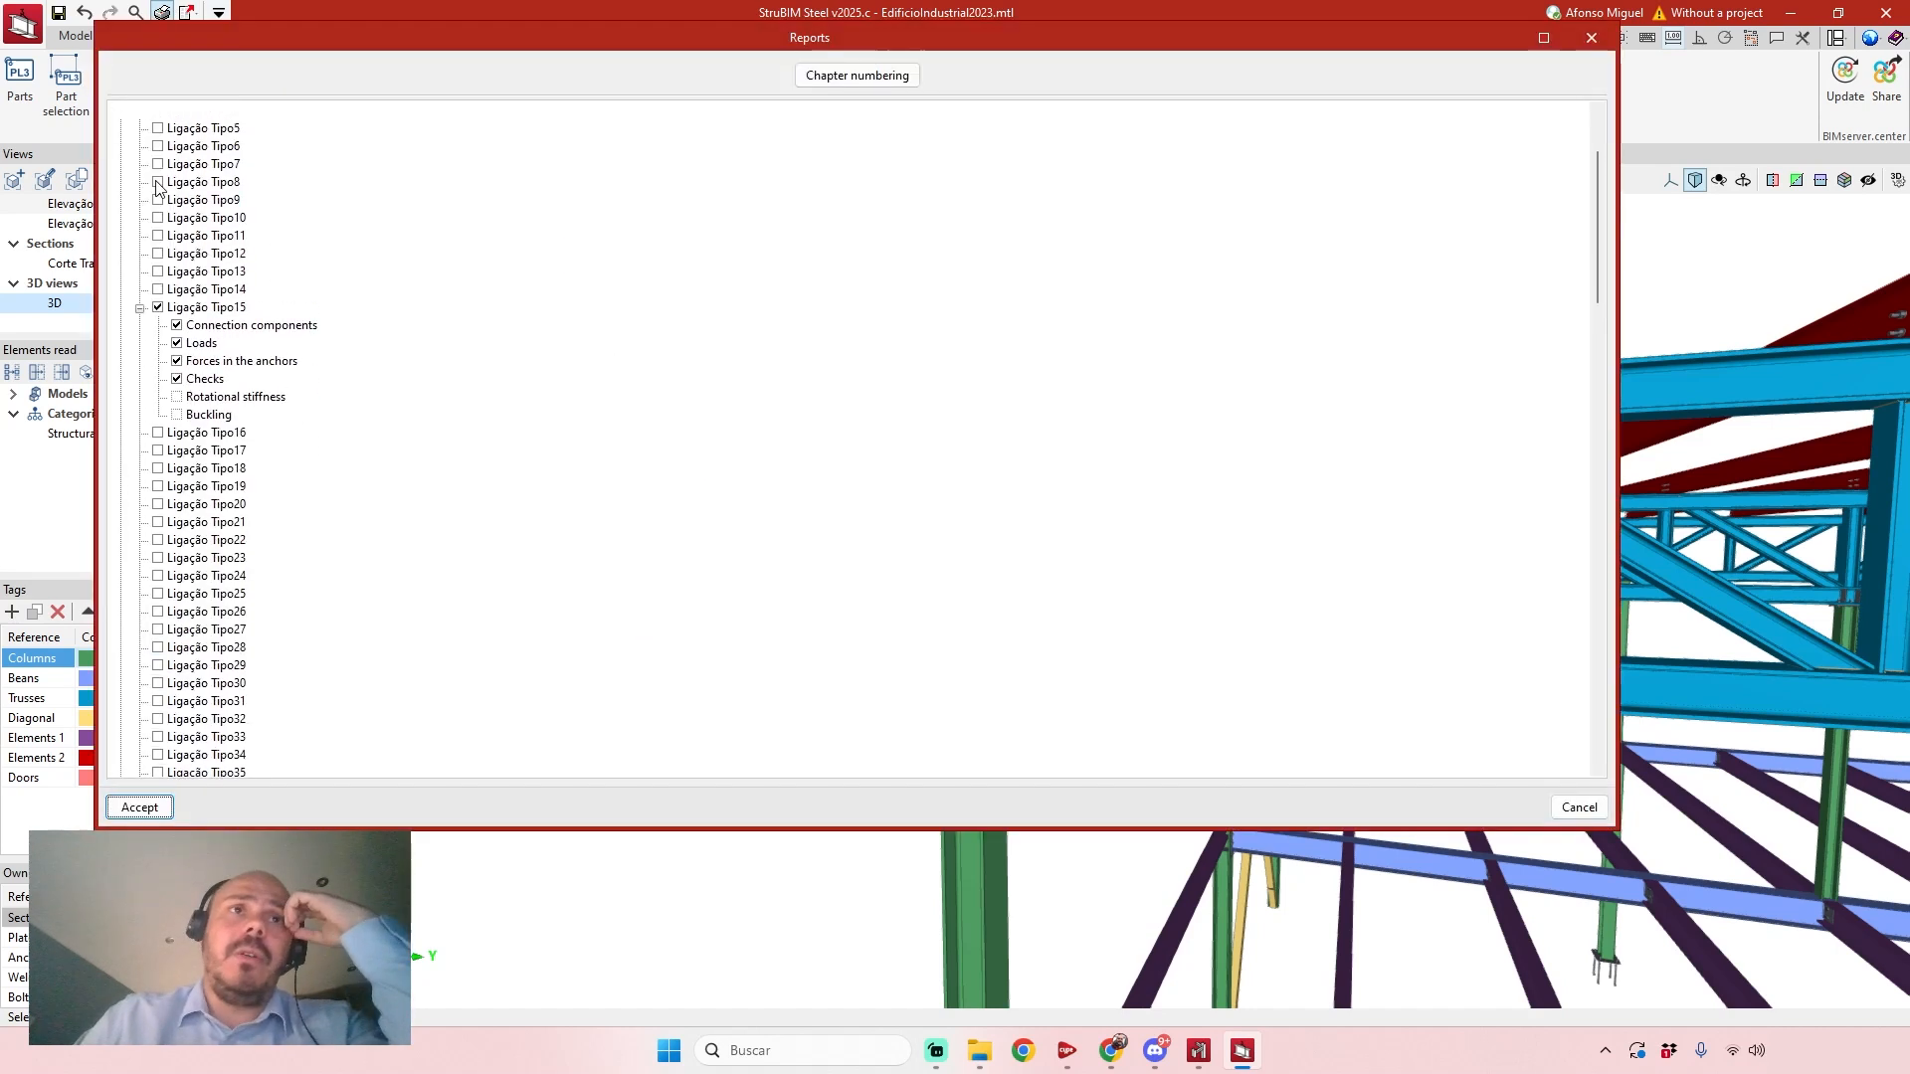
left_click(121, 165)
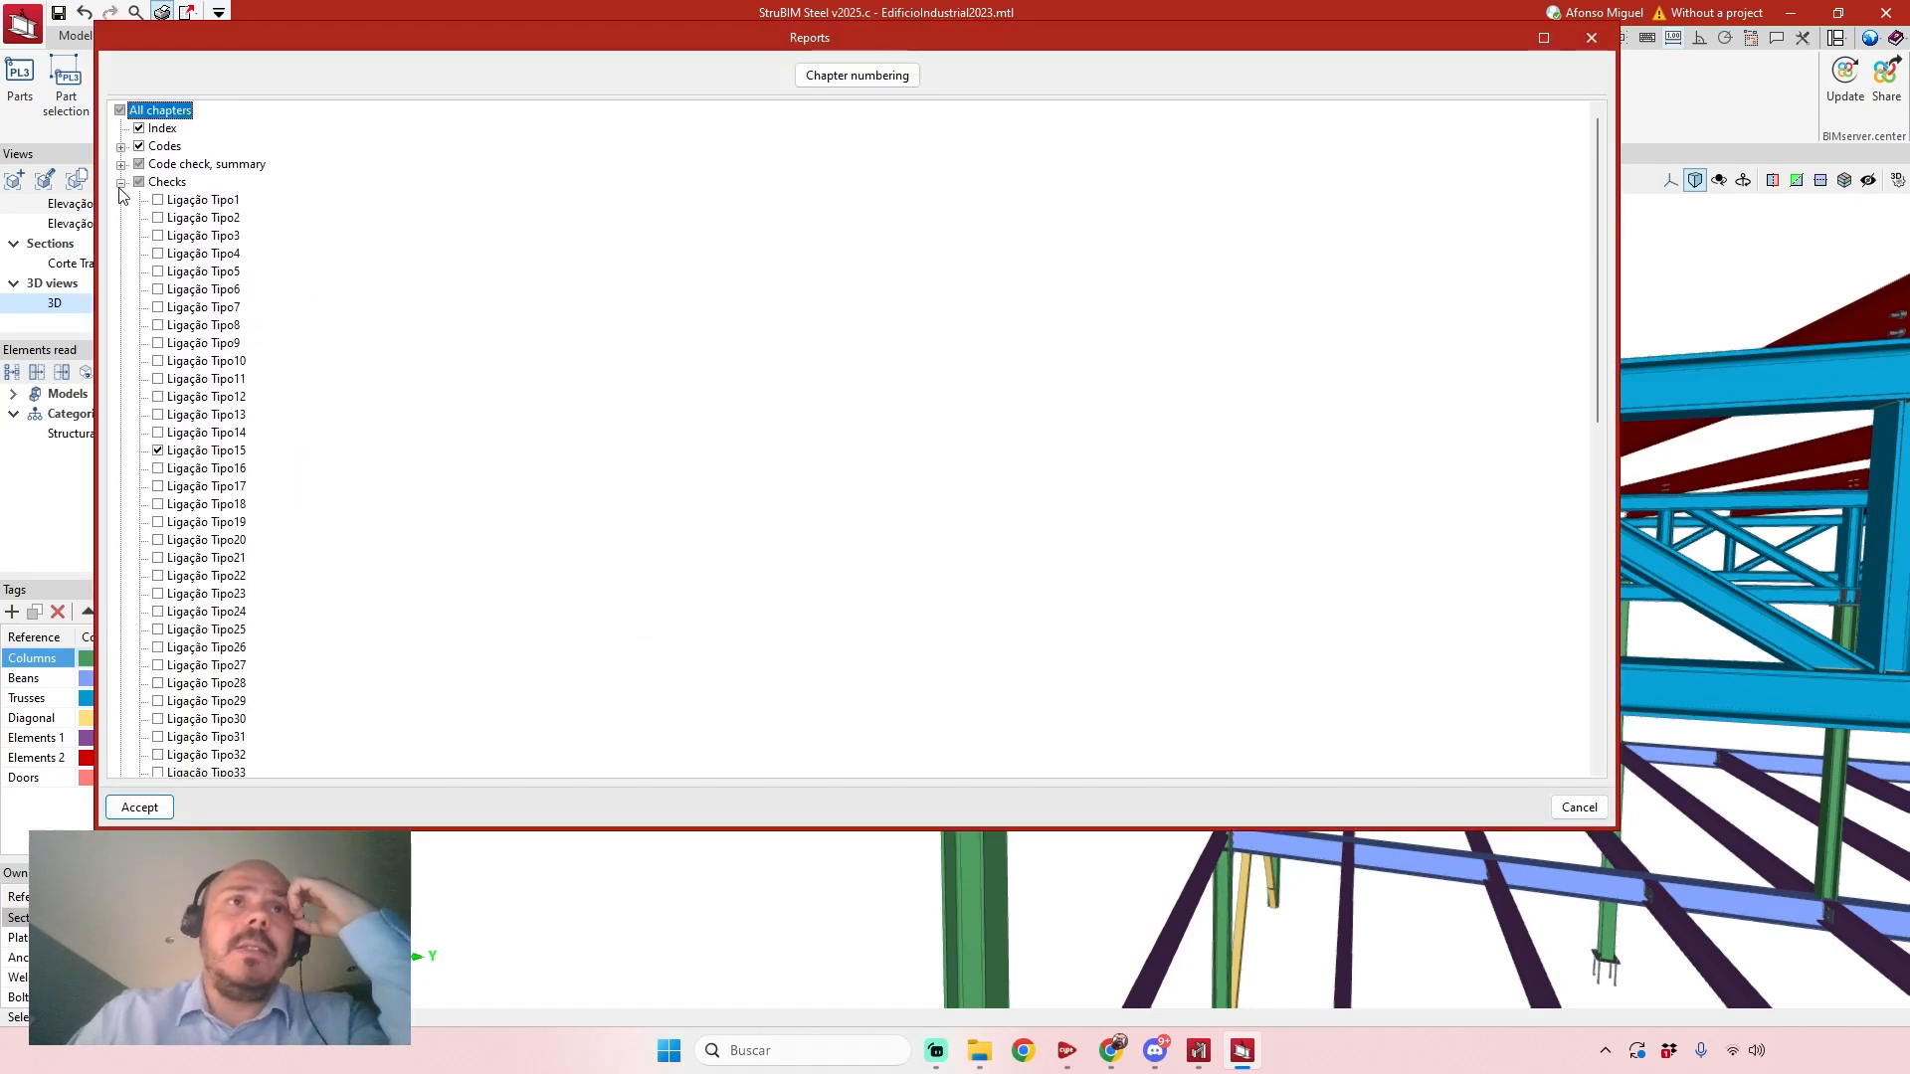
left_click(121, 183)
left_click(121, 201)
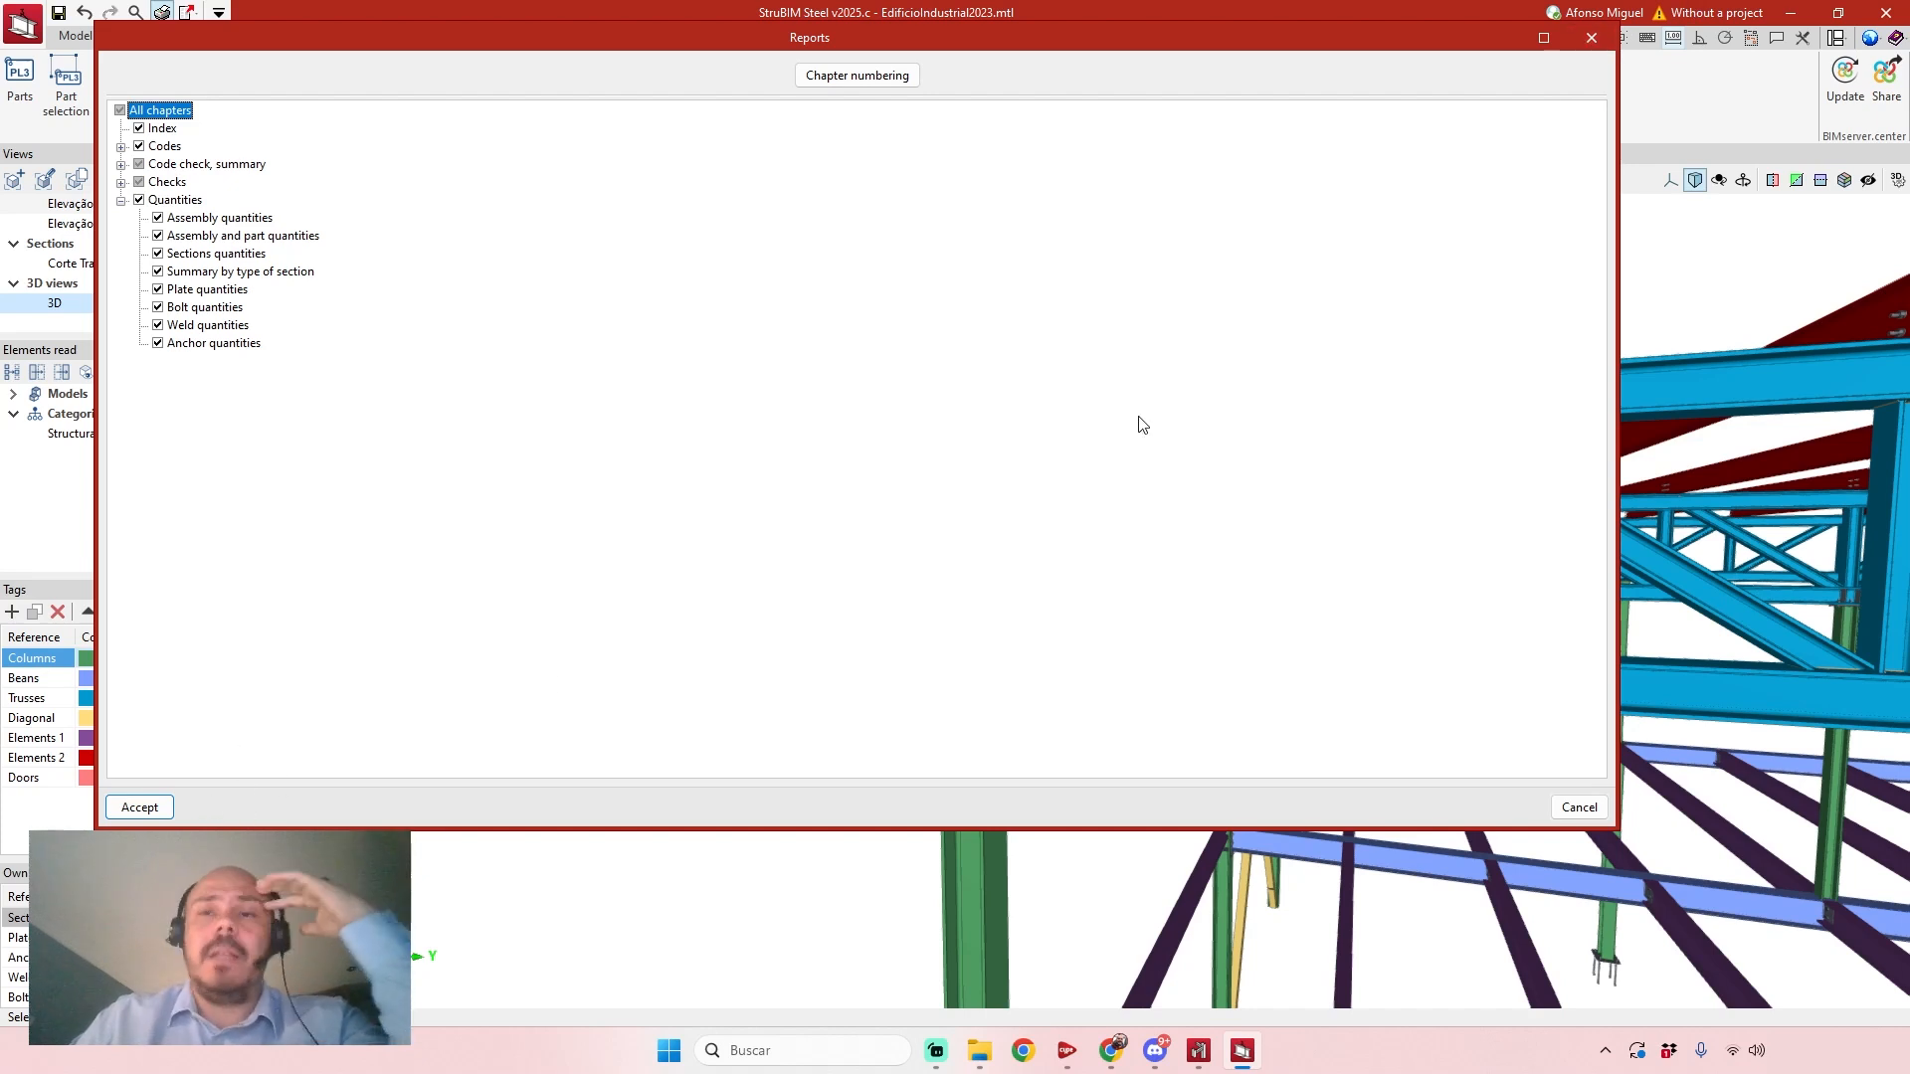
left_click(1590, 38)
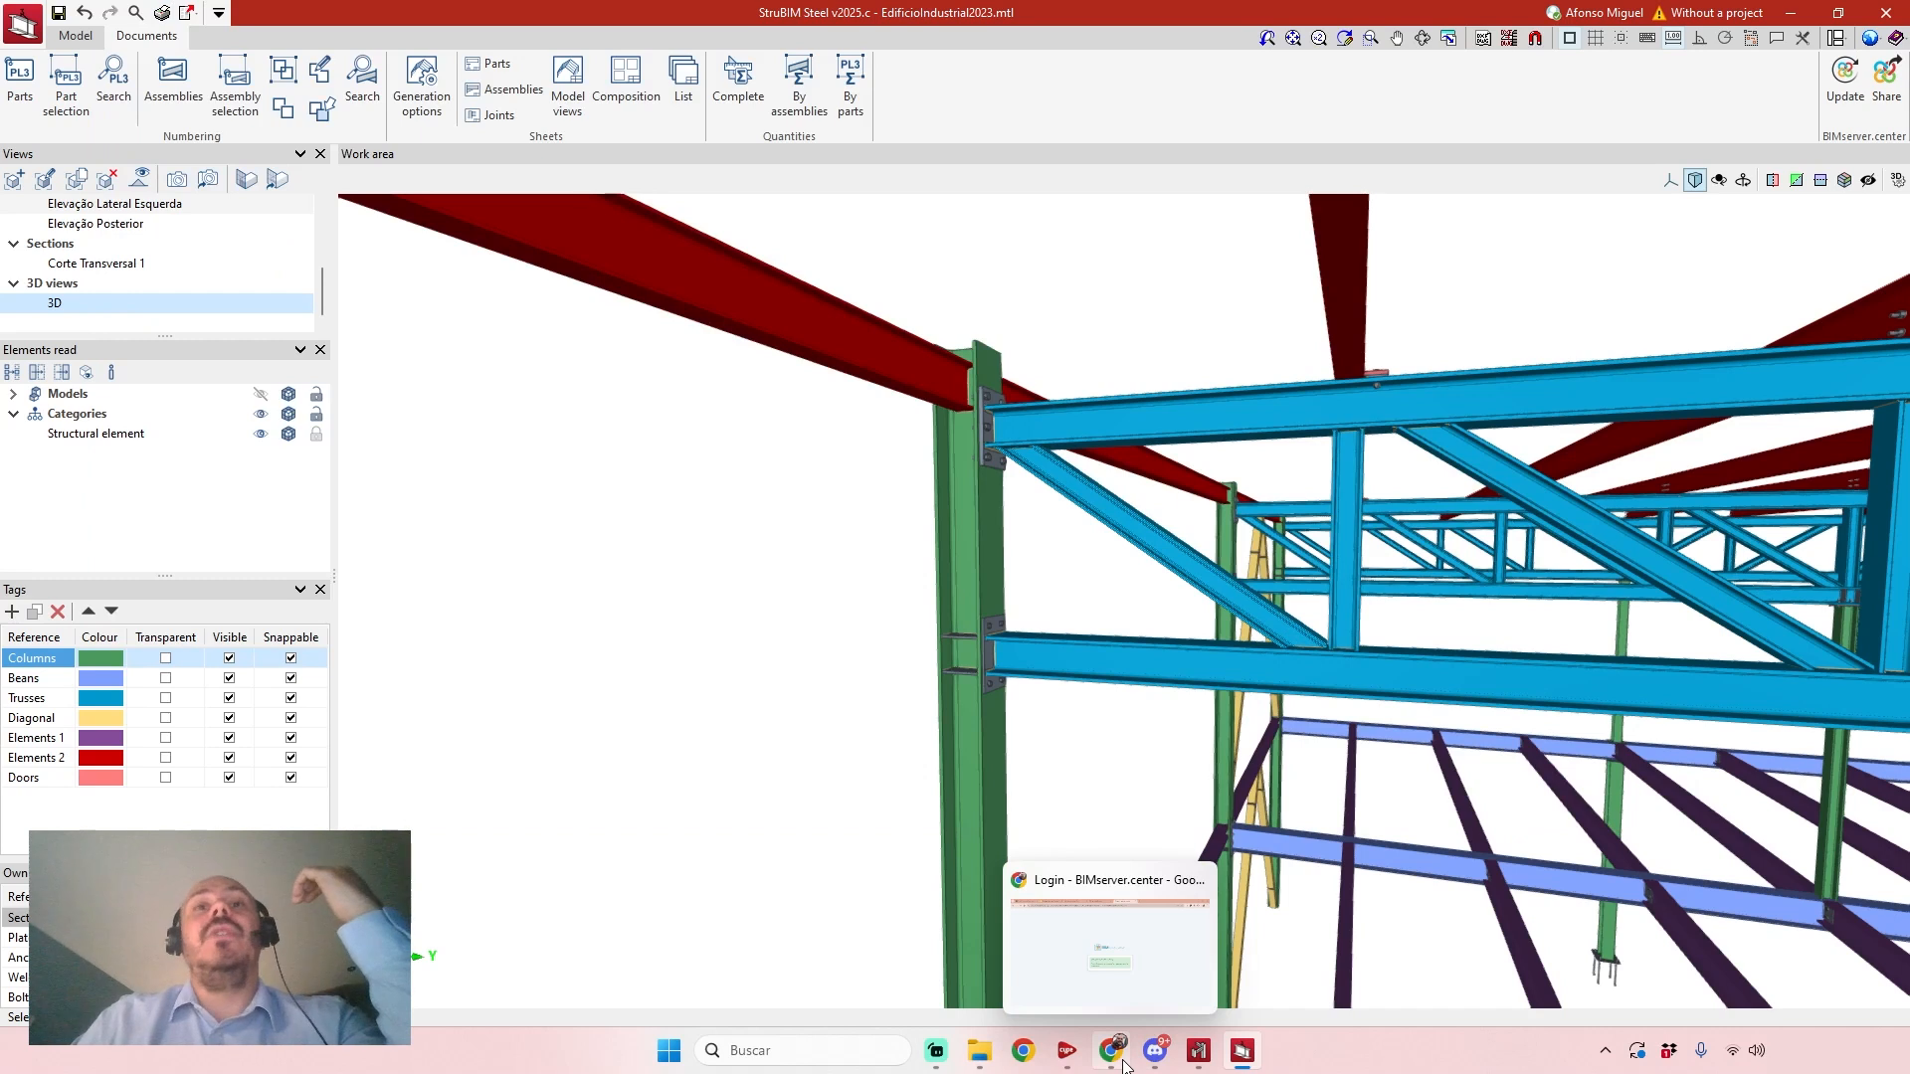
Switch to the Google Slides presentation in the browser and start the slideshow from the closing cype.com slide.
left_click(1124, 1066)
left_click(607, 20)
left_click(388, 19)
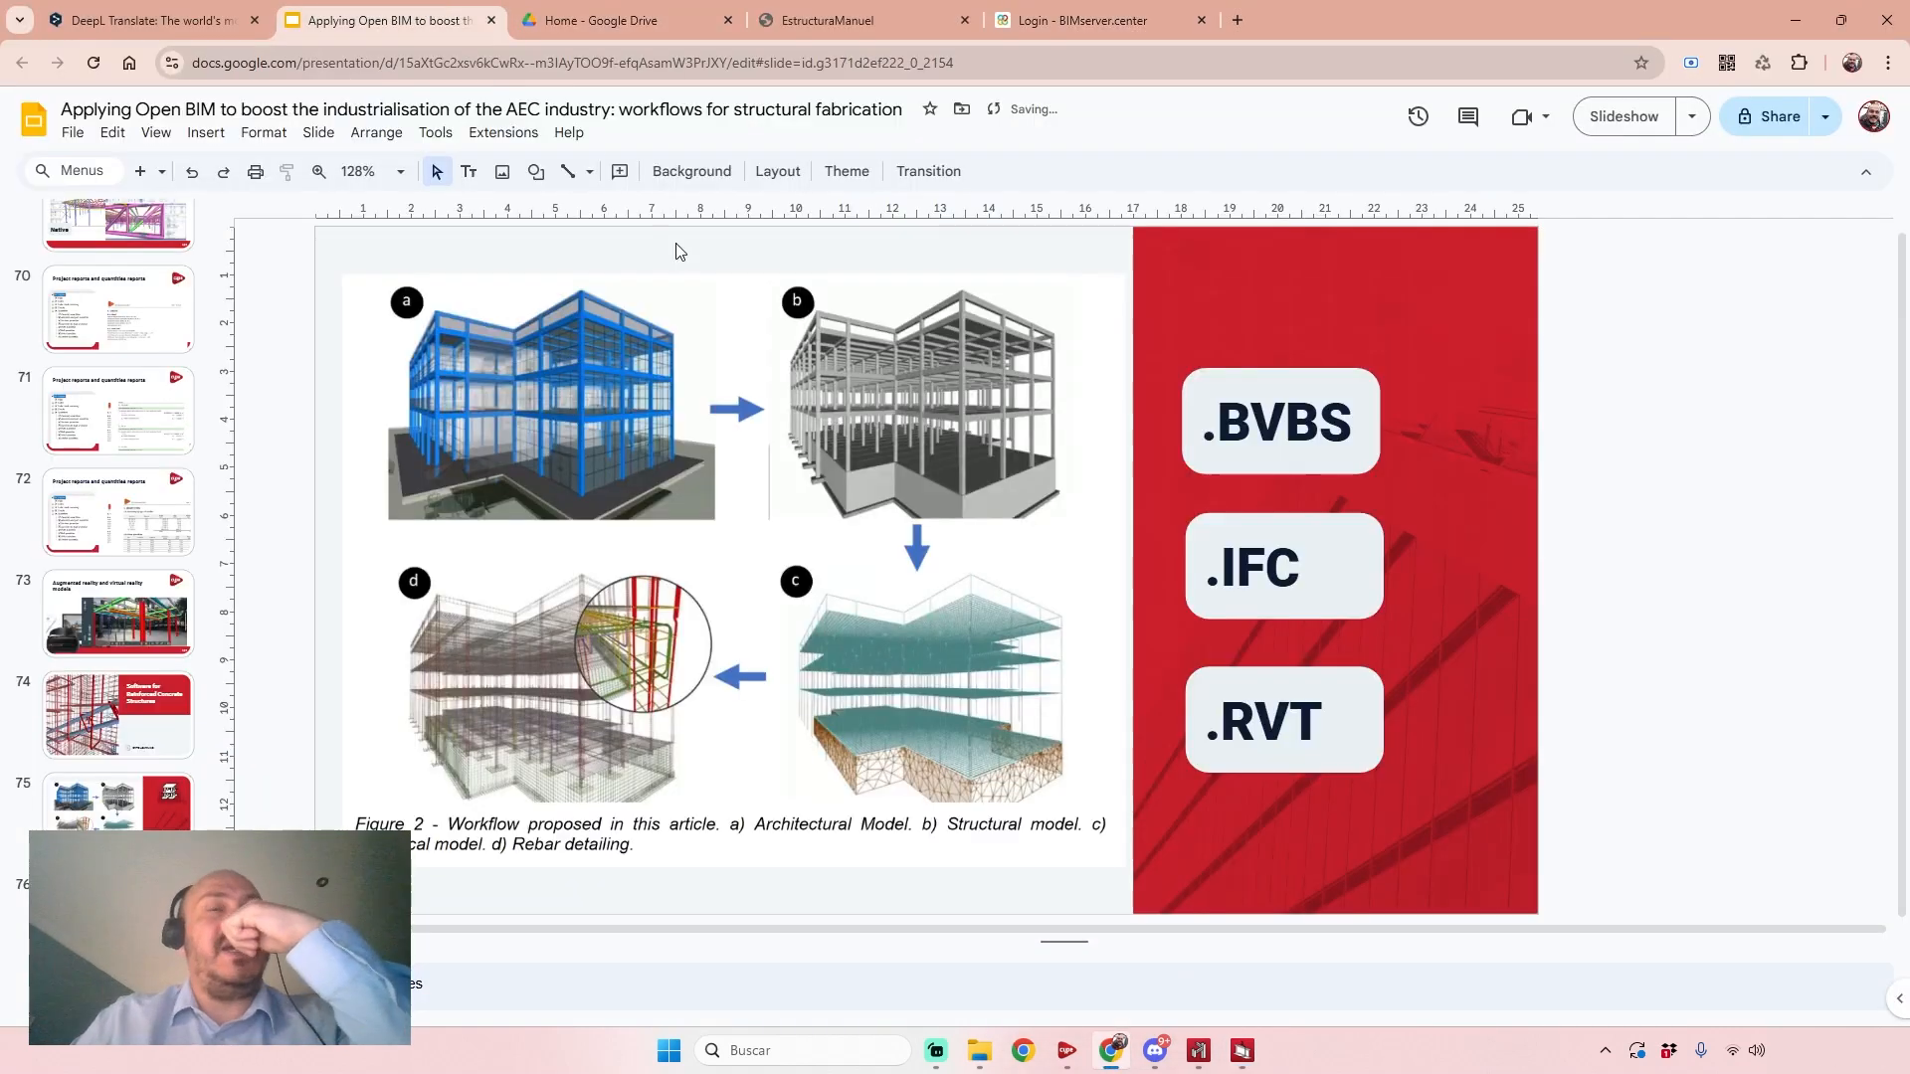
scroll(15, 834, "down", 2)
left_click(119, 899)
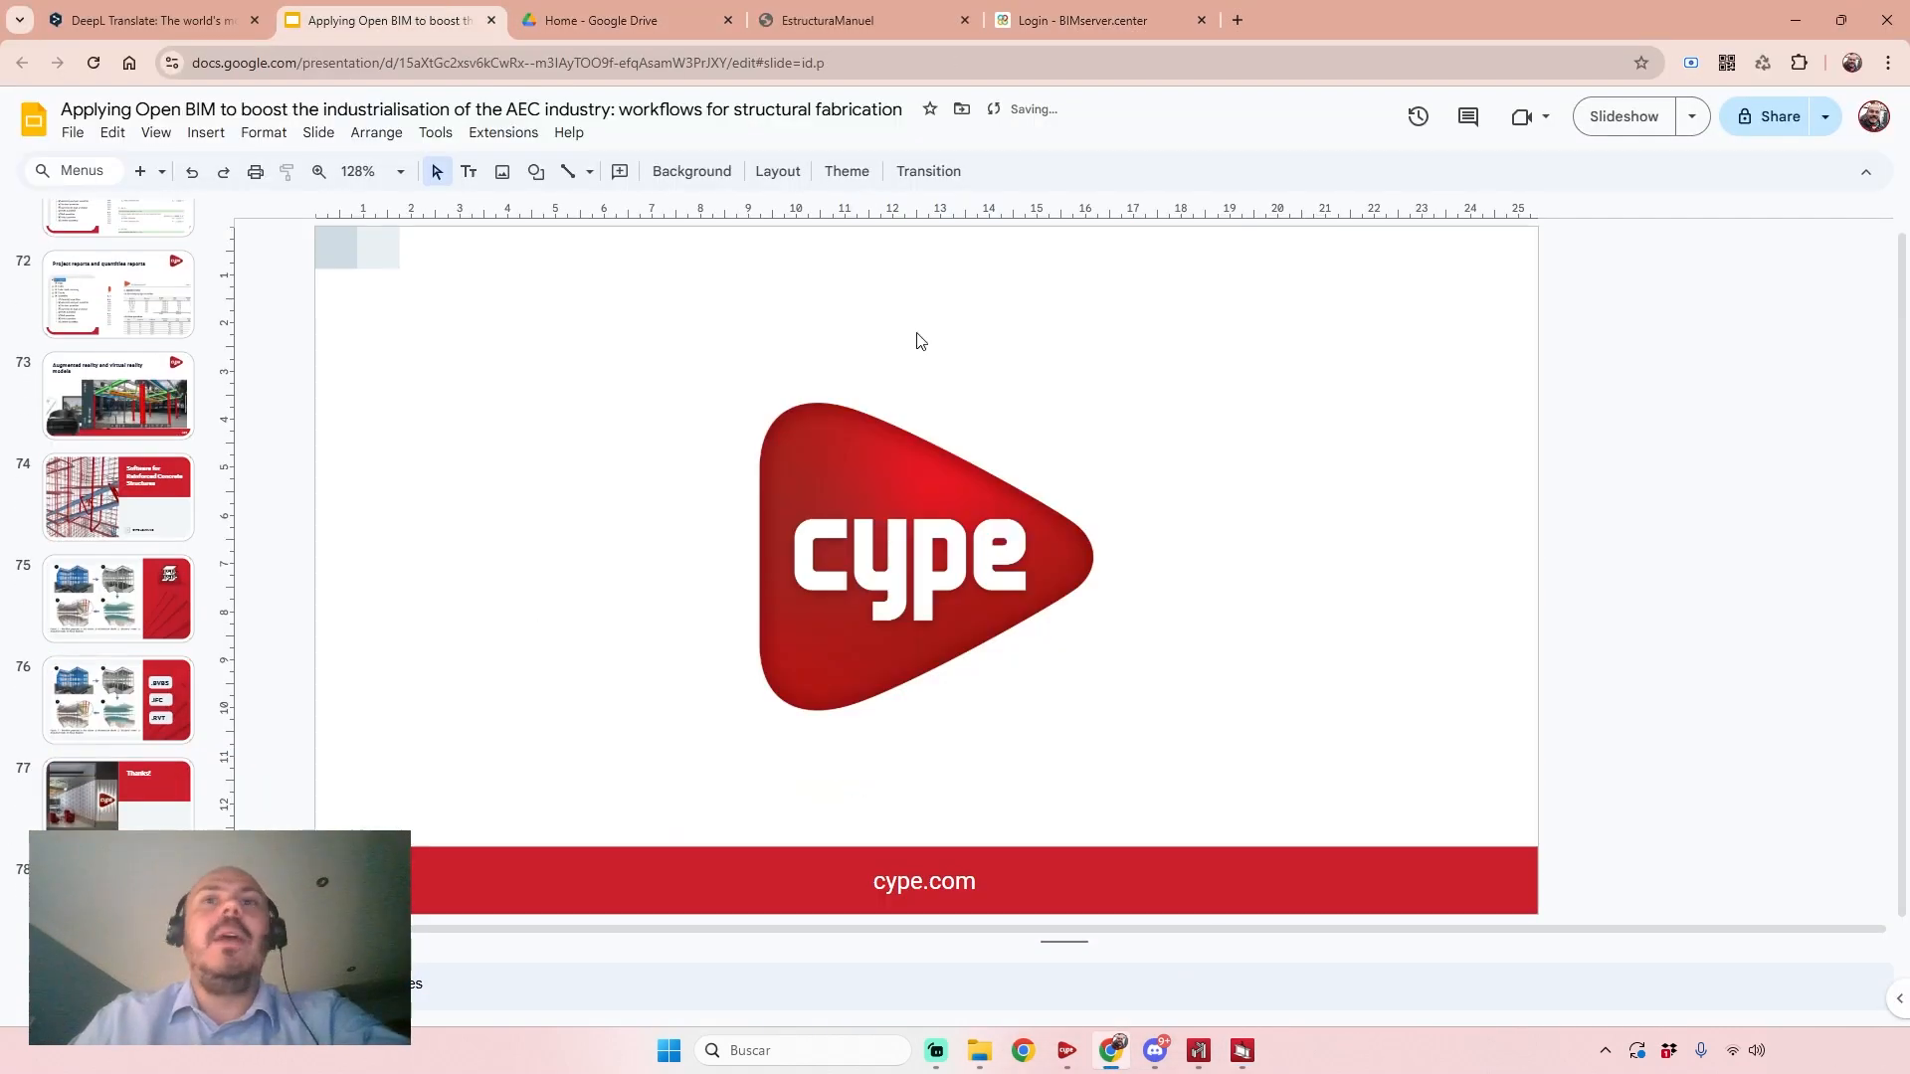
left_click(1602, 116)
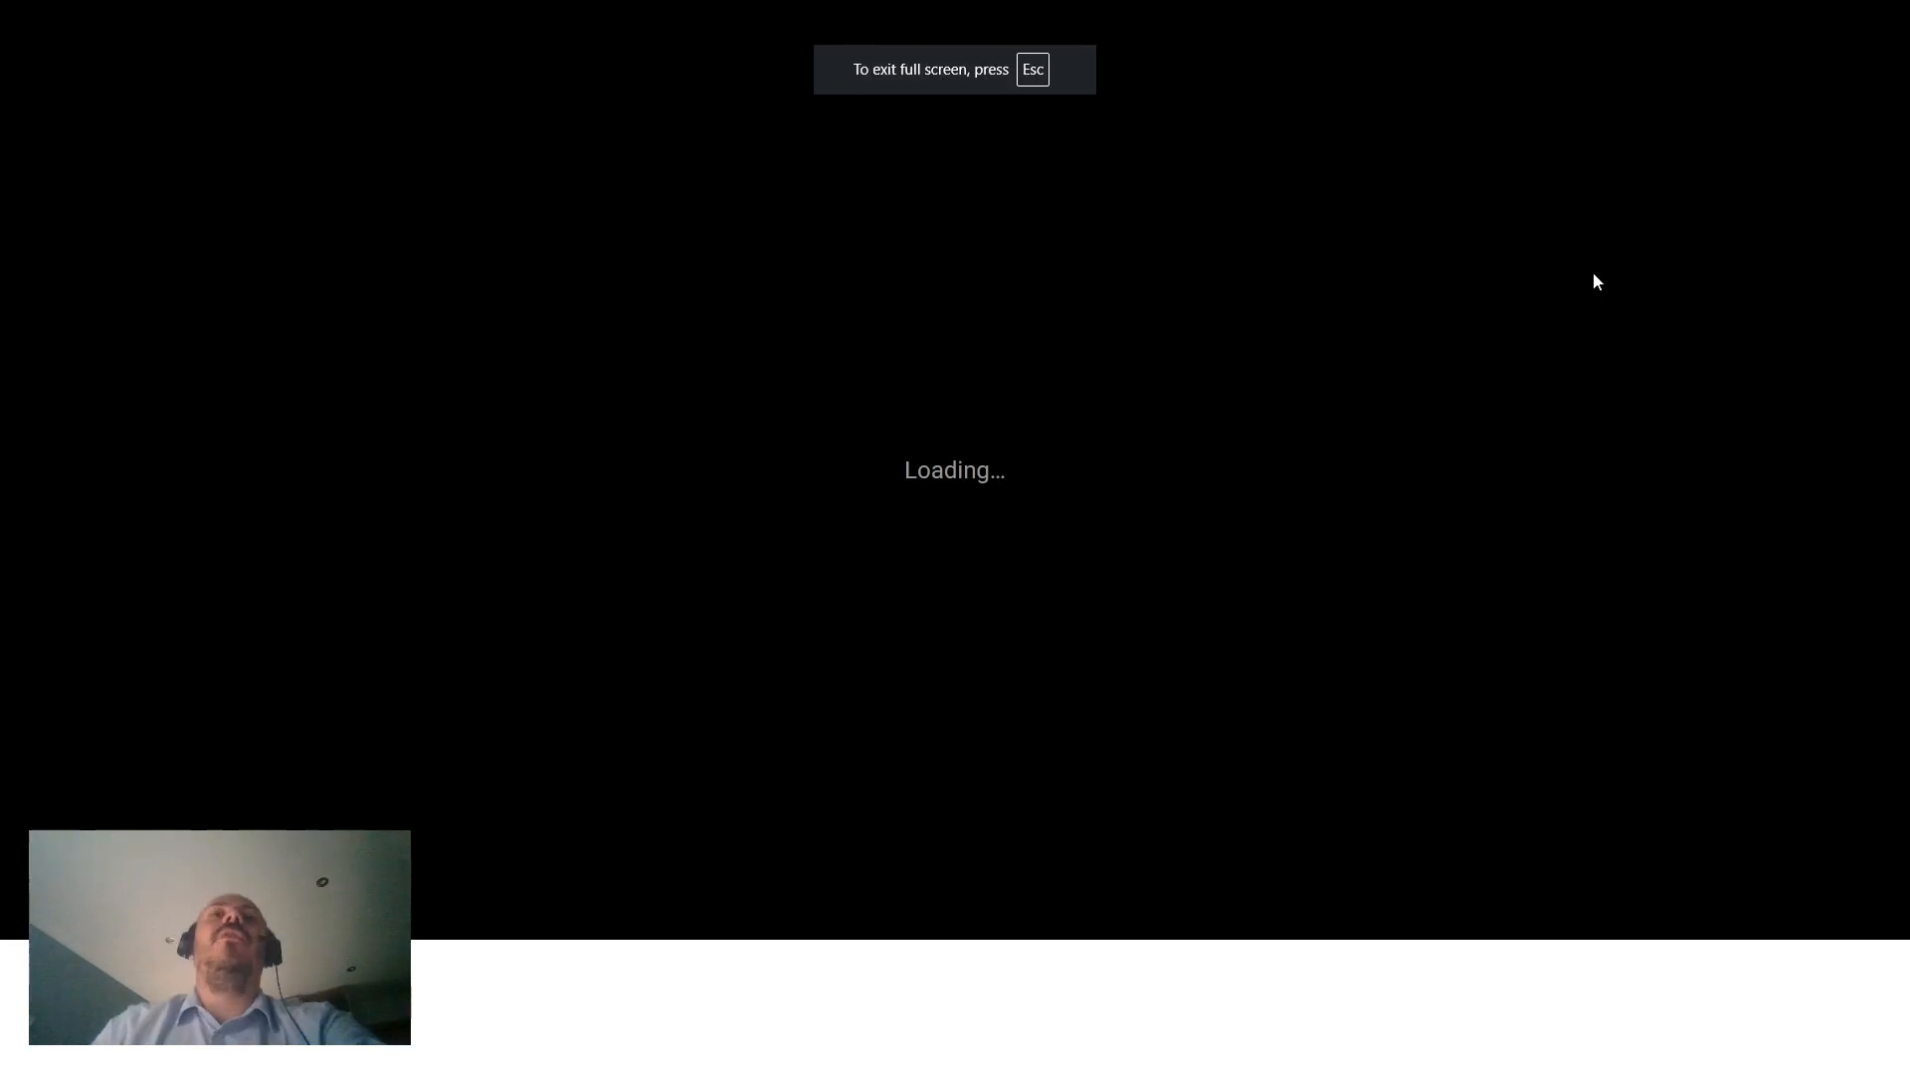